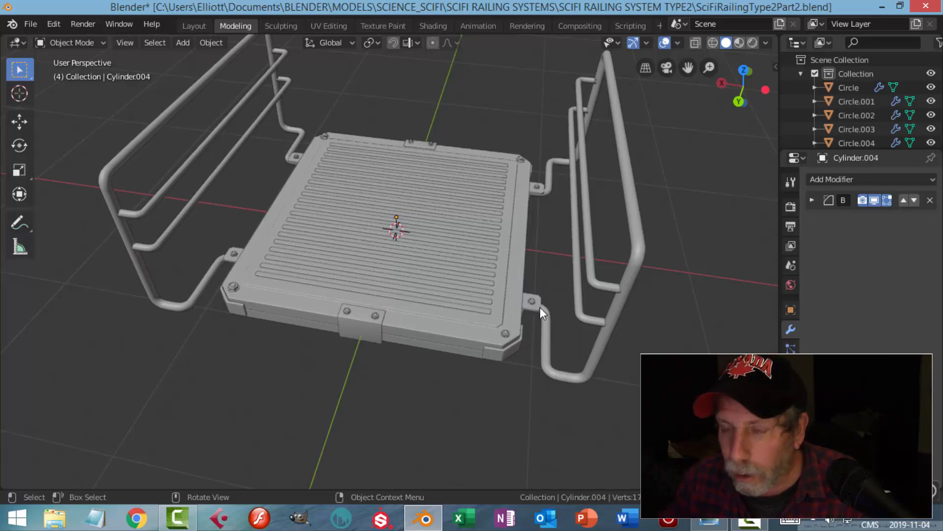
# Select the nut nearest the bracket's outer corner on the platform's front edge
pyautogui.moveTo(568, 309); pyautogui.dragTo(533, 295, button='middle')
pyautogui.scroll(2, 544, 296)
pyautogui.moveTo(533, 295); pyautogui.dragTo(439, 256, button='middle')
pyautogui.scroll(2, 488, 312)
pyautogui.scroll(2, 486, 296)
pyautogui.click(442, 286)
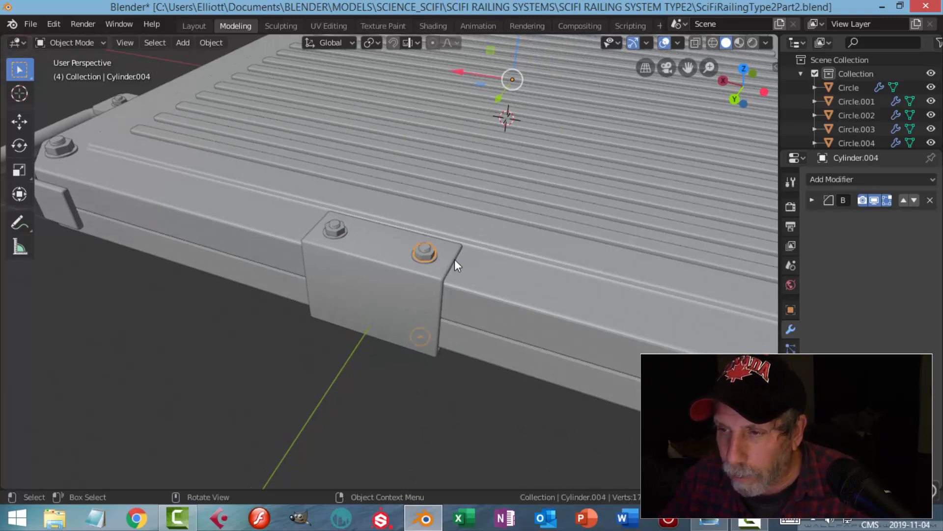
pyautogui.press('Tab')
pyautogui.scroll(2, 460, 260)
pyautogui.scroll(2, 487, 256)
pyautogui.keyDown('shift'); pyautogui.moveTo(596, 243); pyautogui.dragTo(428, 248, button='middle'); pyautogui.keyUp('shift')
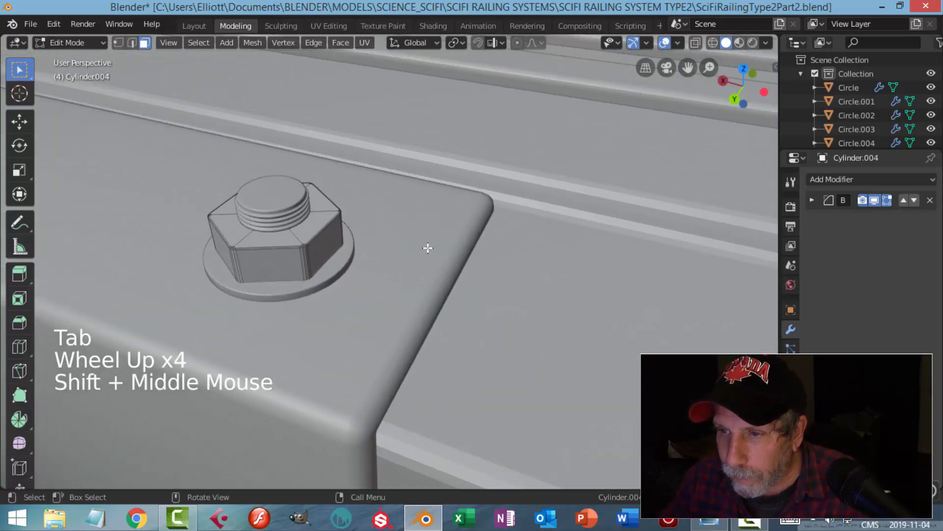
pyautogui.press('3')
pyautogui.keyDown('alt'); pyautogui.keyDown('shift'); pyautogui.click(300, 234); pyautogui.keyUp('shift'); pyautogui.keyUp('alt')
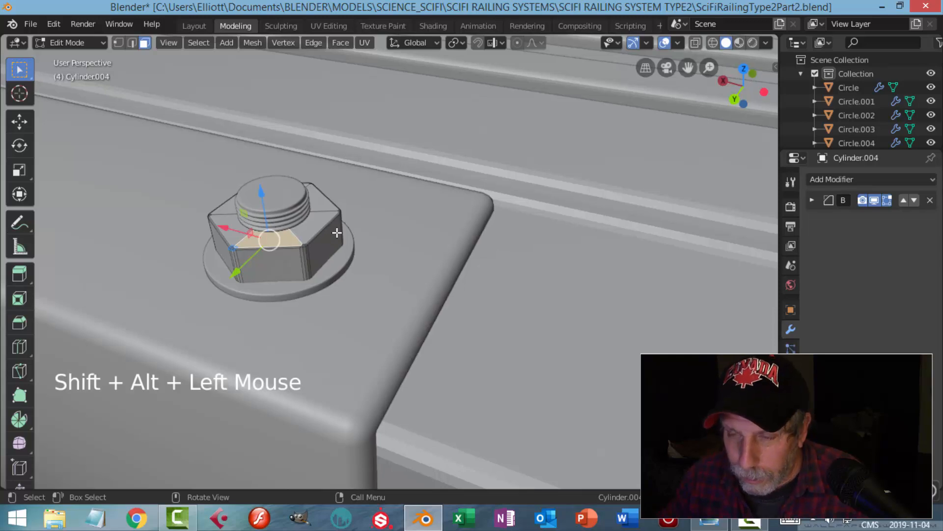
pyautogui.press('Tab')
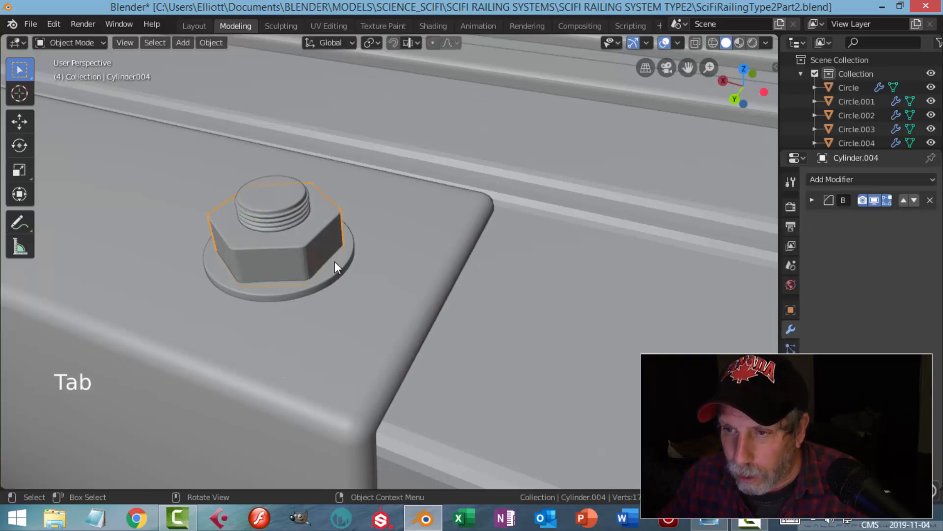
pyautogui.scroll(-3, 333, 234)
pyautogui.scroll(1, 334, 235)
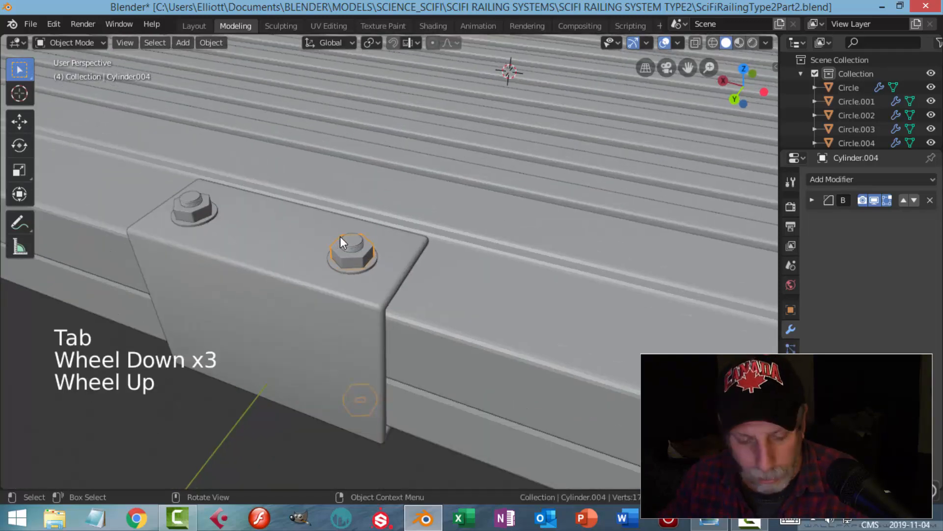
# Set the selected nut's origin to its geometry and snap the 3D cursor to that origin
pyautogui.hotkey('shift', 's')
pyautogui.moveTo(400, 282); pyautogui.dragTo(393, 256, button='middle')
pyautogui.scroll(-1, 411, 261)
pyautogui.scroll(-2, 411, 265)
pyautogui.click(212, 43)
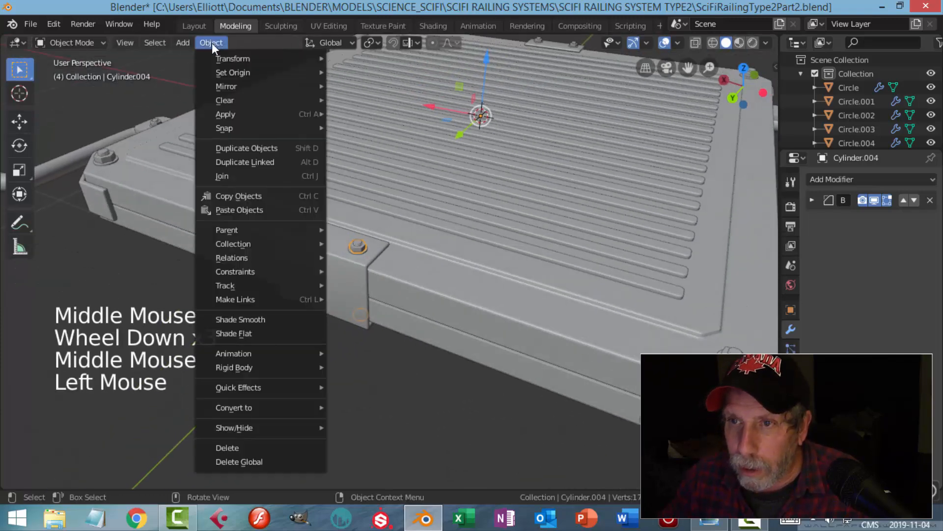
pyautogui.moveTo(238, 73)
pyautogui.click(364, 87)
pyautogui.scroll(-1, 400, 160)
pyautogui.moveTo(400, 160)
pyautogui.mouseDown(button='middle')
pyautogui.moveTo(378, 173)
pyautogui.moveTo(400, 150)
pyautogui.moveTo(400, 159)
pyautogui.mouseUp(button='middle')
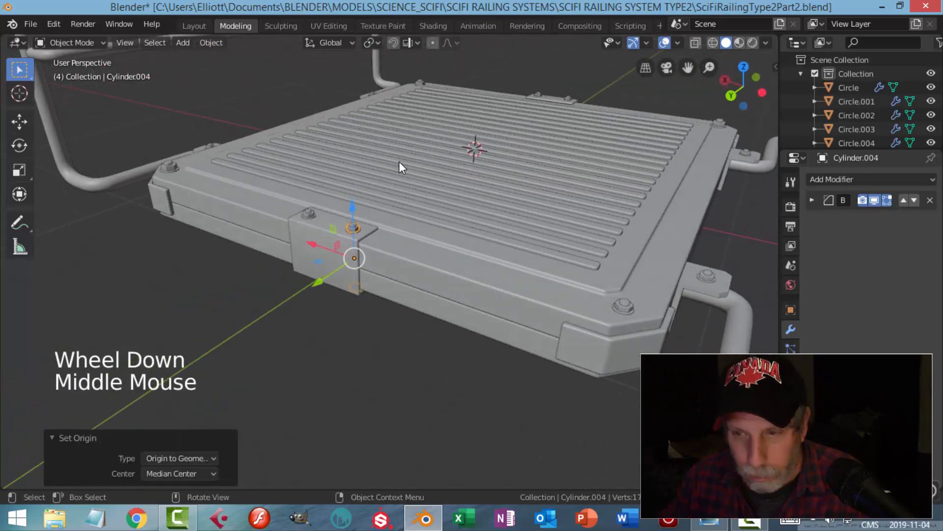
pyautogui.hotkey('shift', 's')
pyautogui.click(411, 249)
pyautogui.moveTo(436, 214); pyautogui.dragTo(467, 220, button='middle')
pyautogui.scroll(2, 416, 226)
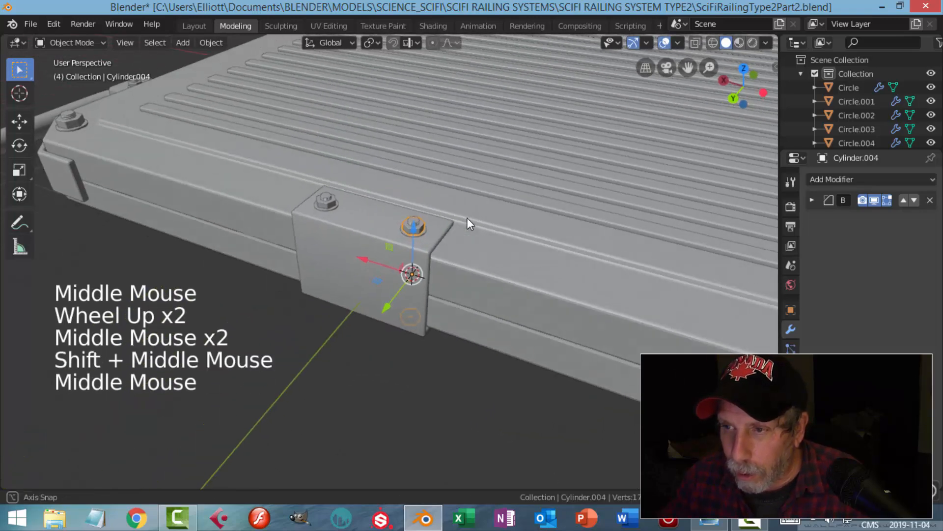
pyautogui.hotkey('shift', 'a')
pyautogui.moveTo(444, 238)
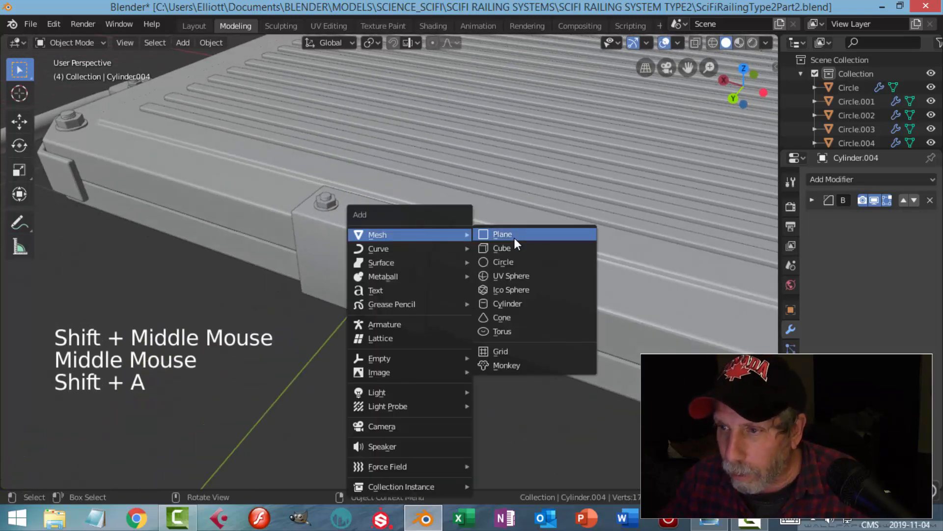
pyautogui.click(514, 237)
pyautogui.press('x')
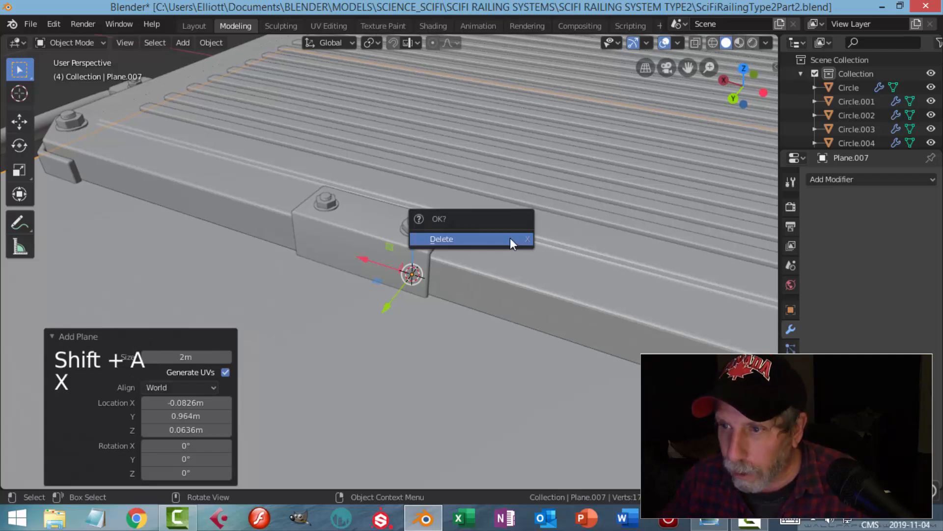
pyautogui.click(510, 238)
# Add a cube at the 3D cursor and scale its mesh down in Edit Mode to about 0.03
pyautogui.hotkey('shift', 'a')
pyautogui.moveTo(531, 234)
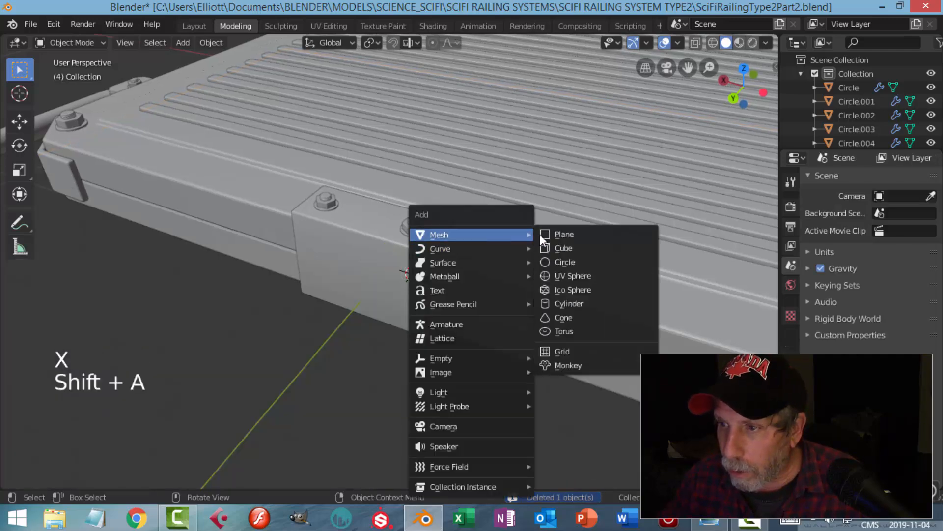
pyautogui.click(554, 248)
pyautogui.scroll(-4, 547, 235)
pyautogui.moveTo(545, 233); pyautogui.dragTo(546, 222, button='middle')
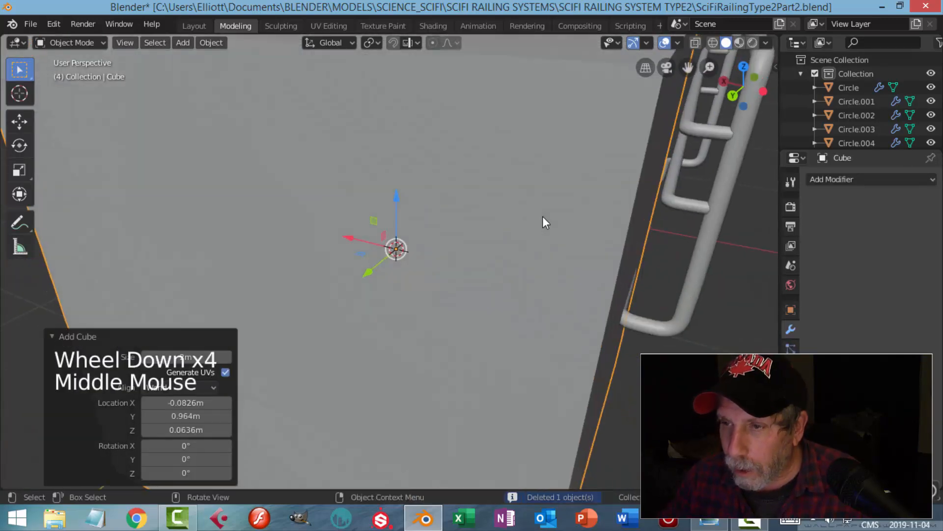
pyautogui.press('Tab')
pyautogui.press('s')
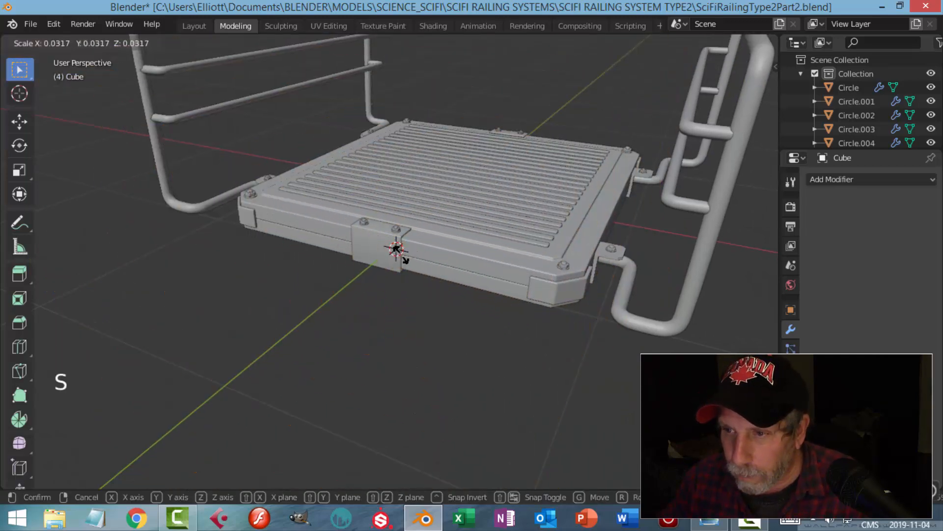
pyautogui.click(396, 249)
# Raise the cube's mesh about 0.133 m along Z above the bolt and return to Object Mode
pyautogui.moveTo(397, 198); pyautogui.dragTo(397, 172)
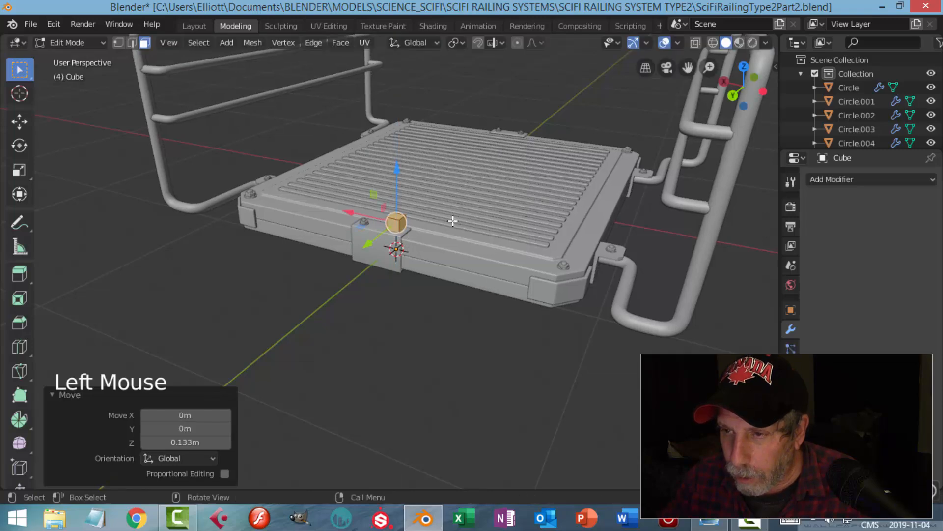
pyautogui.scroll(5, 453, 221)
pyautogui.moveTo(452, 210); pyautogui.dragTo(453, 165, button='middle')
pyautogui.press('s')
pyautogui.press('Escape')
pyautogui.moveTo(455, 219)
pyautogui.mouseDown(button='middle')
pyautogui.moveTo(443, 223)
pyautogui.moveTo(463, 226)
pyautogui.mouseUp(button='middle')
pyautogui.press('Tab')
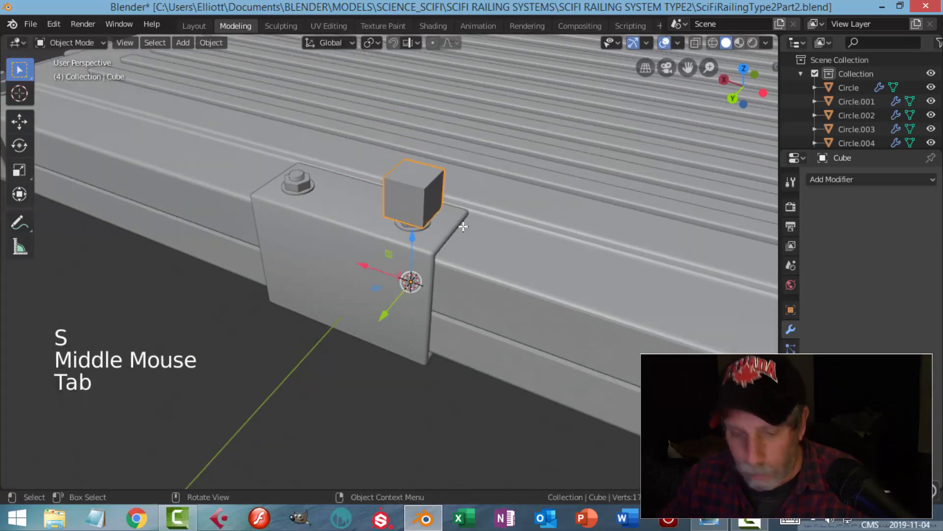
# Round the cube with a level 2 Catmull-Clark subdivision and shade it smooth
pyautogui.press('ctrl')
pyautogui.hotkey('ctrl', '2')
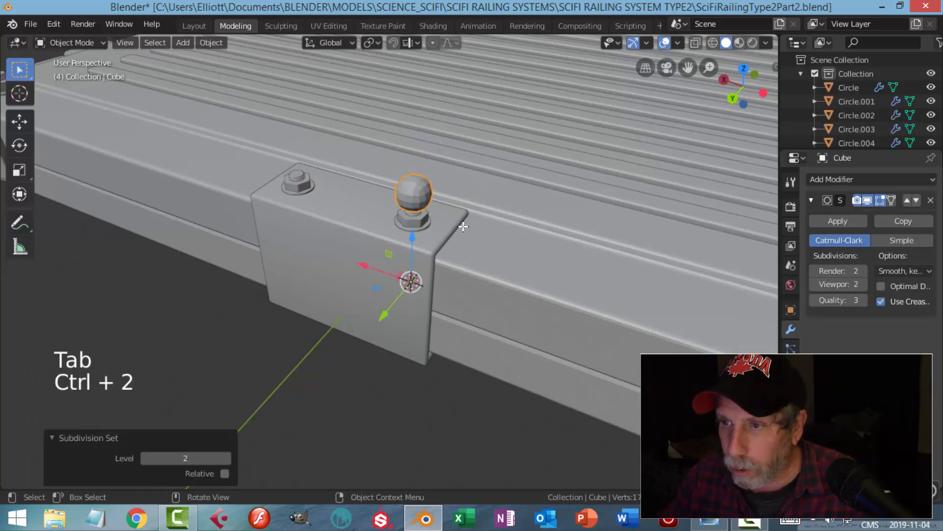
pyautogui.scroll(2, 463, 226)
pyautogui.rightClick(446, 107)
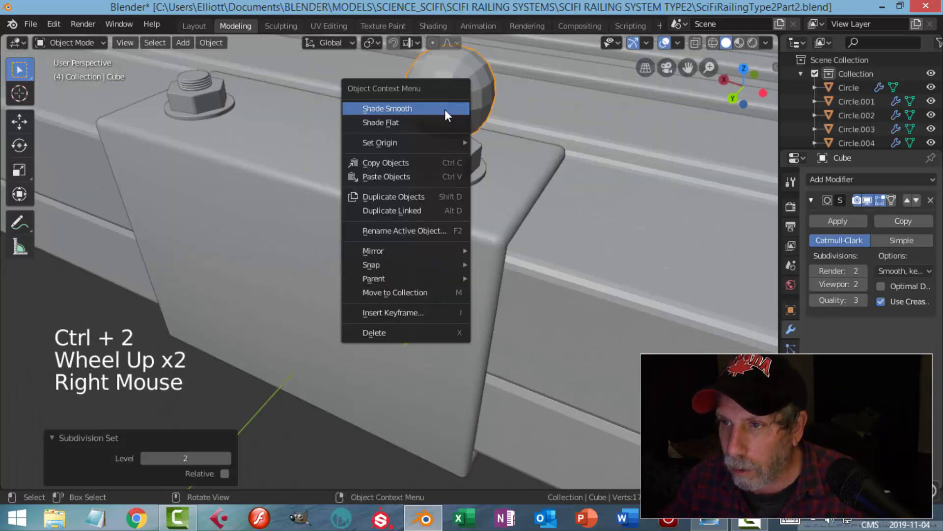
# Set the origin of the rounded cube above the bolt to its geometry
pyautogui.moveTo(514, 120); pyautogui.dragTo(510, 143, button='middle')
pyautogui.scroll(-1, 481, 216)
pyautogui.keyDown('shift'); pyautogui.moveTo(482, 216); pyautogui.dragTo(486, 203, button='middle'); pyautogui.keyUp('shift')
pyautogui.moveTo(486, 203); pyautogui.dragTo(500, 180, button='middle')
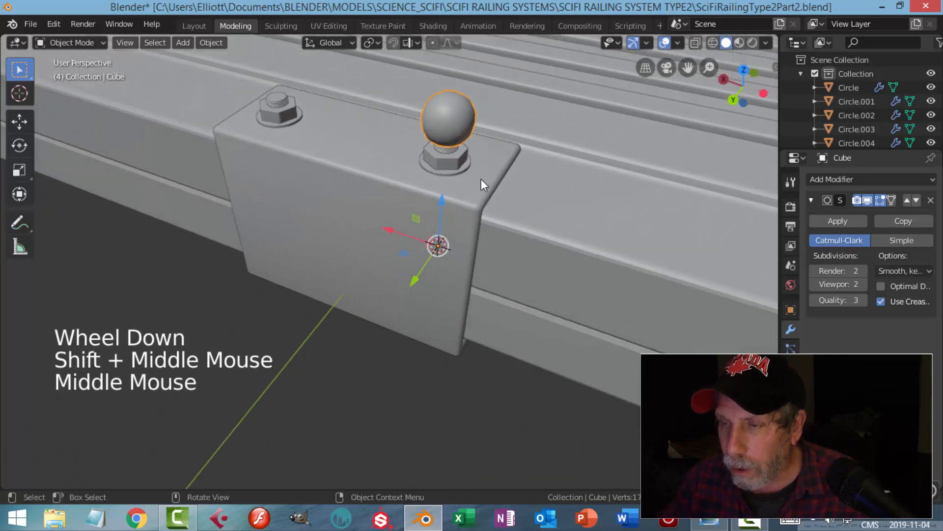
pyautogui.click(216, 42)
pyautogui.moveTo(229, 72)
pyautogui.click(338, 86)
pyautogui.moveTo(486, 128); pyautogui.dragTo(522, 158, button='middle')
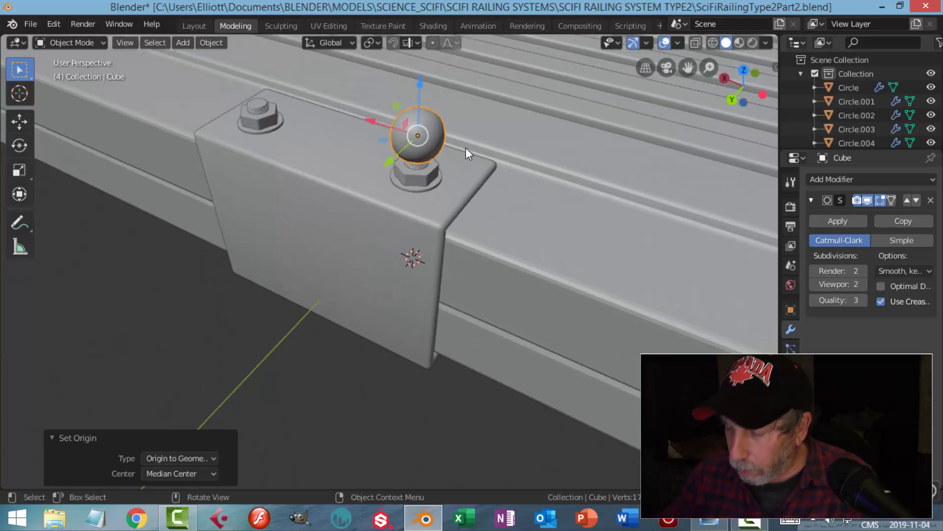
# Inspect the ball in front view and raise its render and viewport subdivisions to 3
pyautogui.press('KP_1')
pyautogui.scroll(-3, 423, 152)
pyautogui.scroll(-1, 432, 167)
pyautogui.keyDown('shift'); pyautogui.moveTo(444, 182); pyautogui.dragTo(429, 187, button='middle'); pyautogui.keyUp('shift')
pyautogui.scroll(3, 434, 192)
pyautogui.scroll(1, 461, 222)
pyautogui.scroll(3, 462, 154)
pyautogui.scroll(3, 487, 155)
pyautogui.keyDown('shift'); pyautogui.moveTo(487, 155); pyautogui.dragTo(488, 270, button='middle'); pyautogui.keyUp('shift')
pyautogui.press('KP_Decimal')
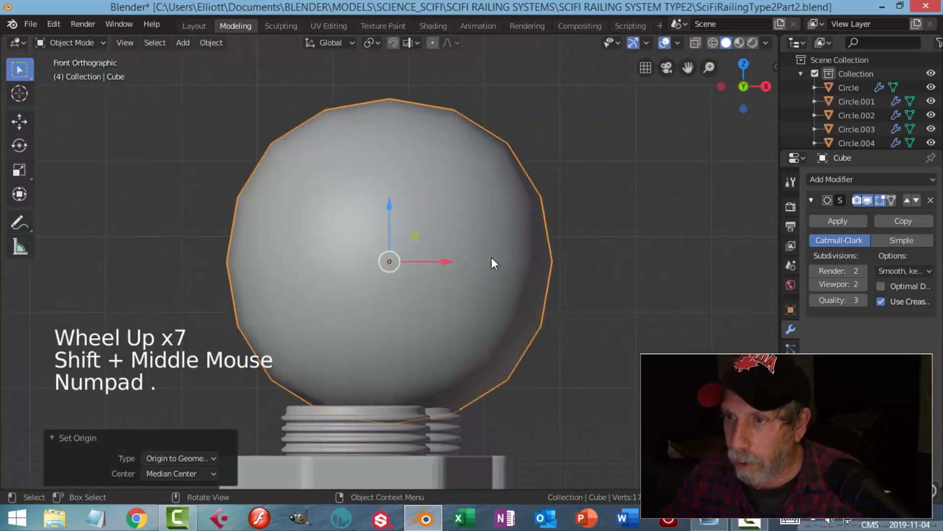
pyautogui.scroll(-5, 491, 259)
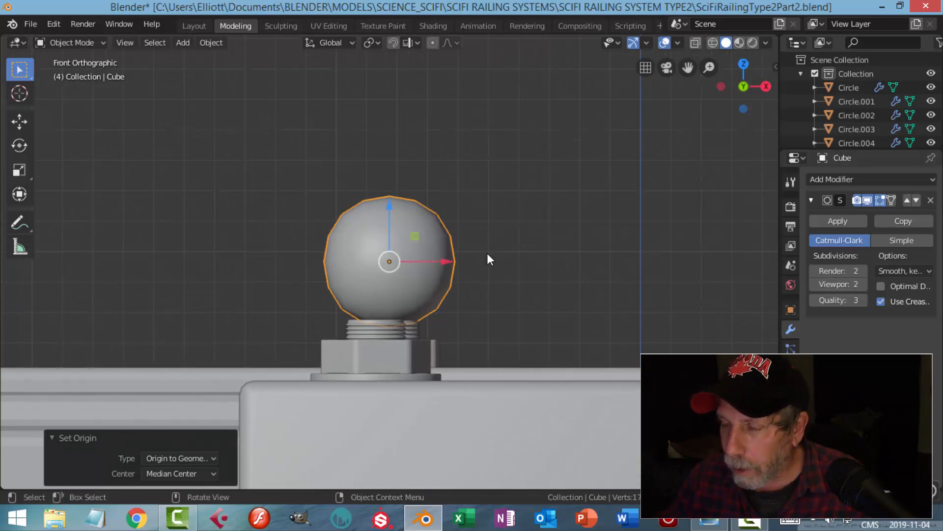
pyautogui.click(864, 284)
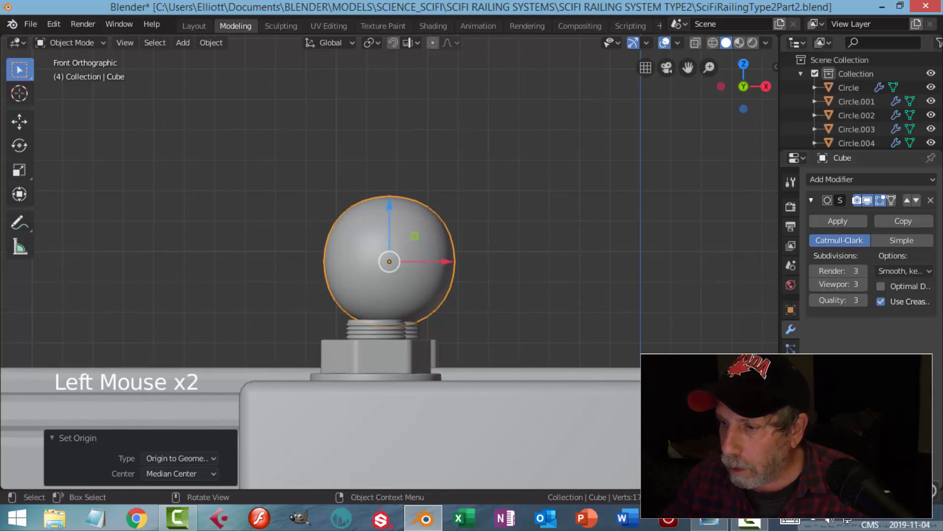
# Apply the ball's subdivision modifier in Object Mode
pyautogui.scroll(-1, 540, 300)
pyautogui.moveTo(540, 301); pyautogui.dragTo(514, 286, button='middle')
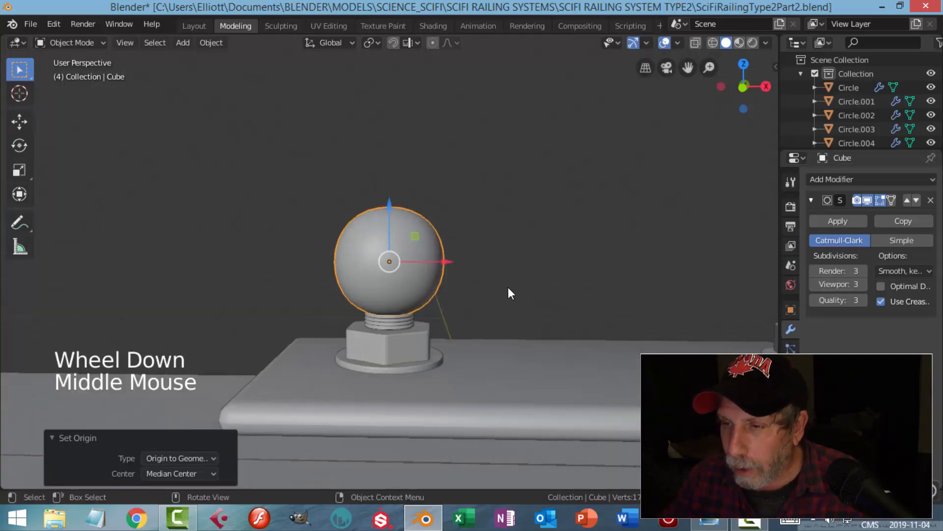
pyautogui.press('Tab')
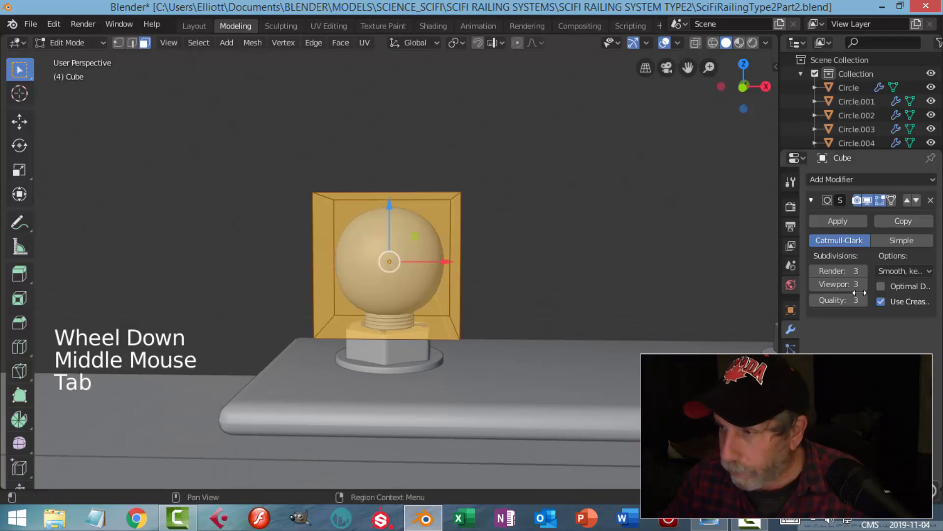
pyautogui.press('Tab')
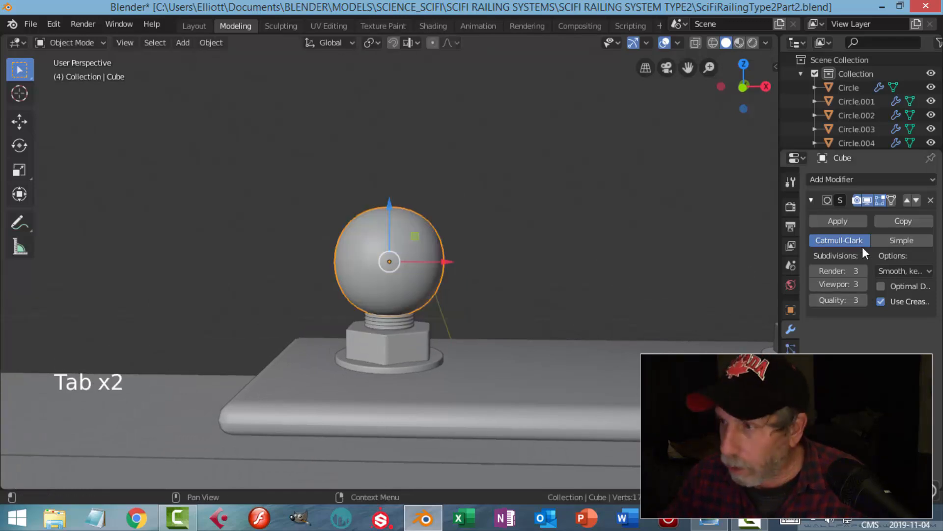
pyautogui.click(838, 221)
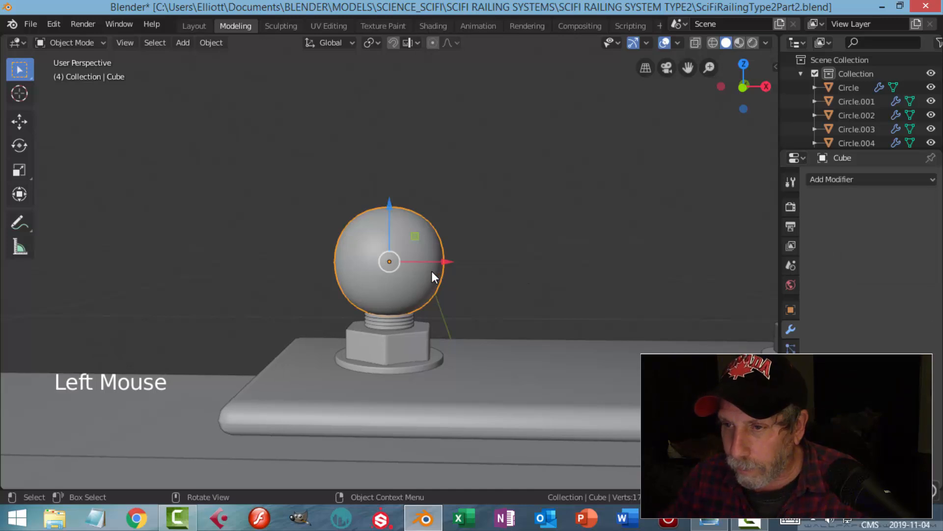
# Delete all vertices below the ball's horizontal midline, working in front wireframe view, to leave an upper dome
pyautogui.press('Tab')
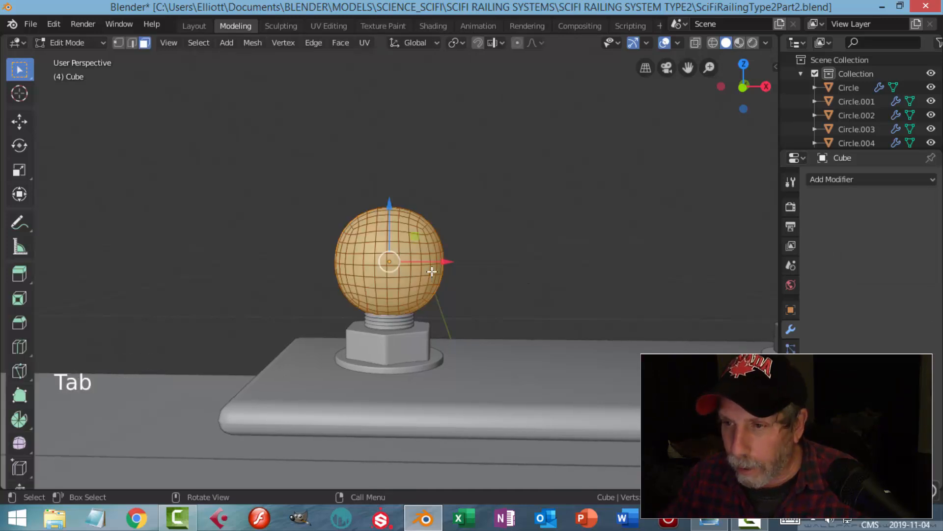
pyautogui.scroll(2, 432, 271)
pyautogui.press('z')
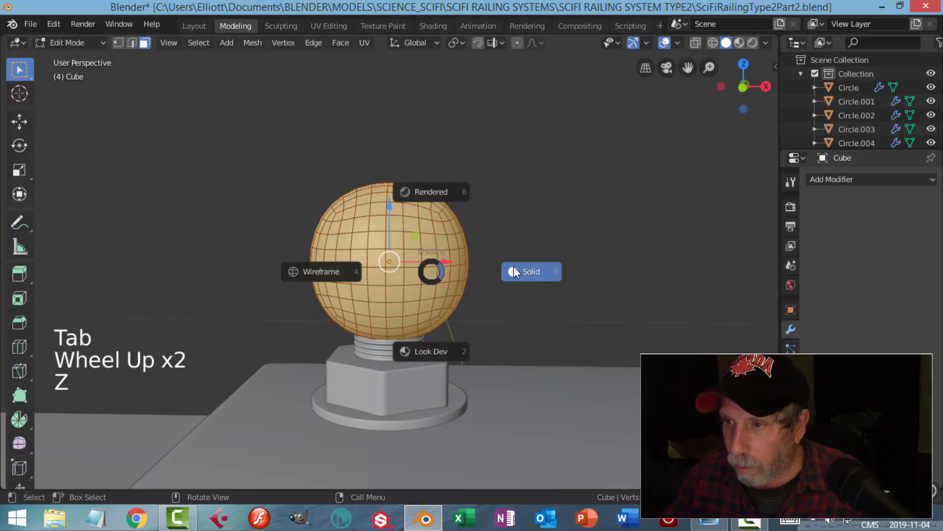
pyautogui.click(349, 272)
pyautogui.press('KP_1')
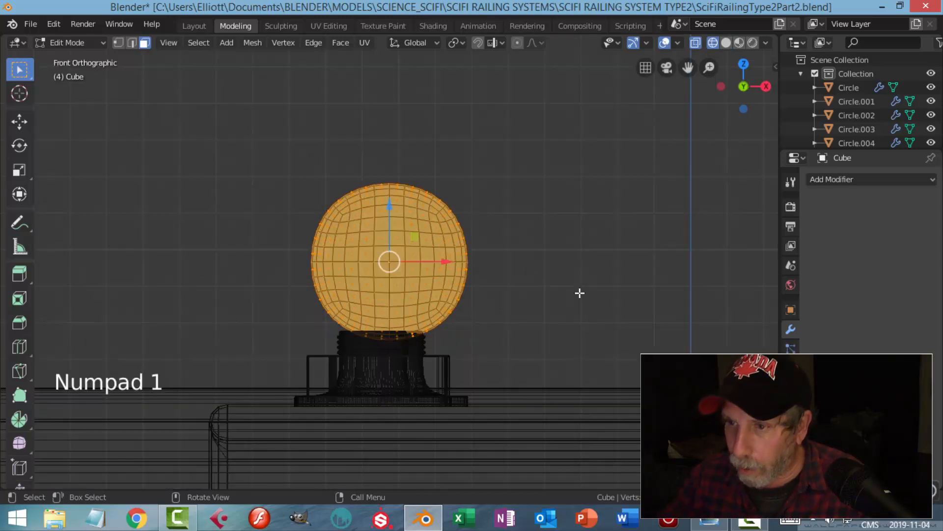
pyautogui.scroll(3, 562, 275)
pyautogui.hotkey('alt', 'a')
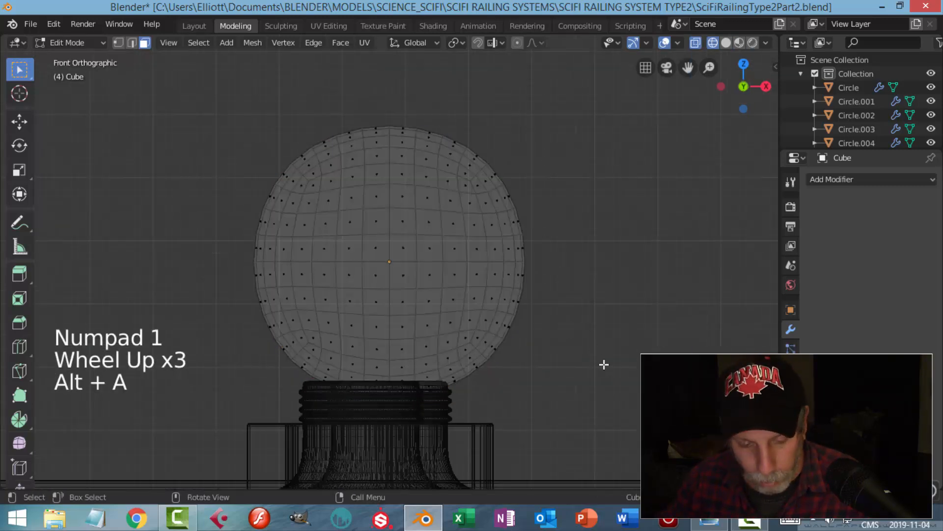
pyautogui.press('1')
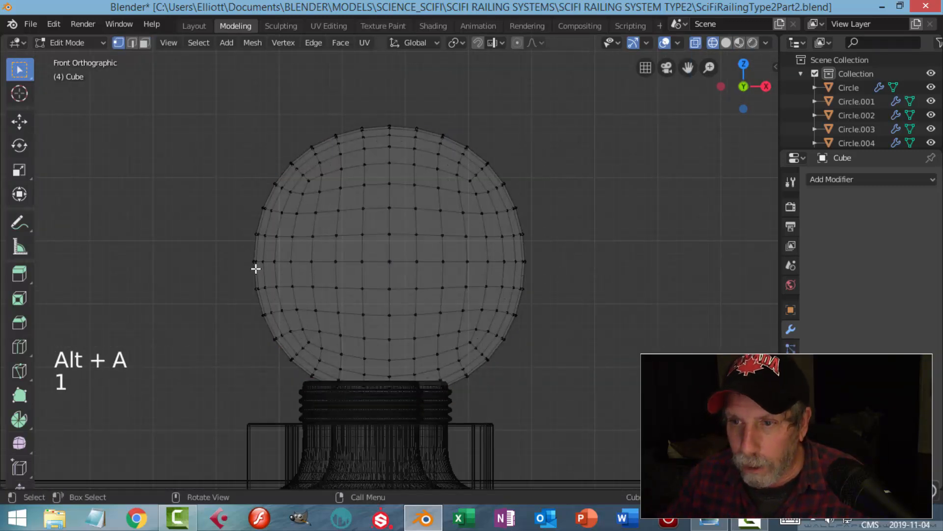
pyautogui.press('b')
pyautogui.moveTo(625, 449); pyautogui.dragTo(197, 270)
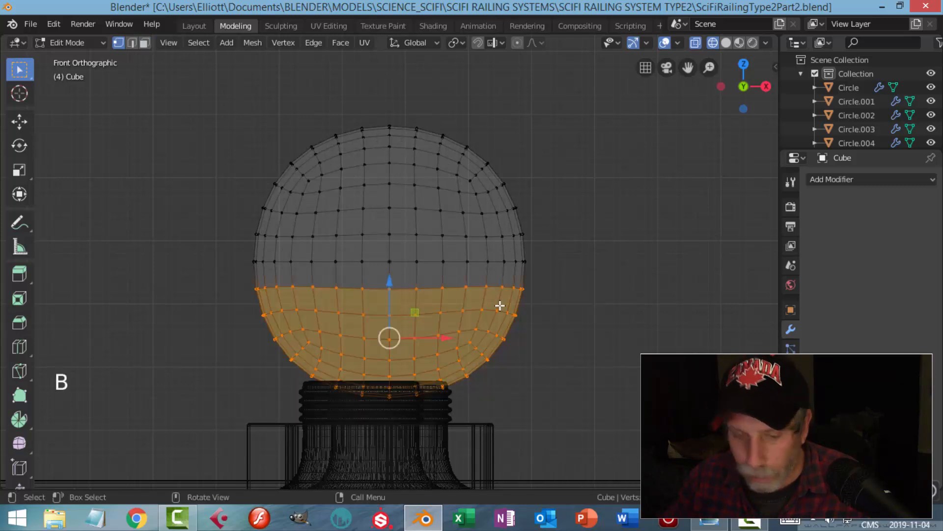
pyautogui.press('x')
pyautogui.click(476, 311)
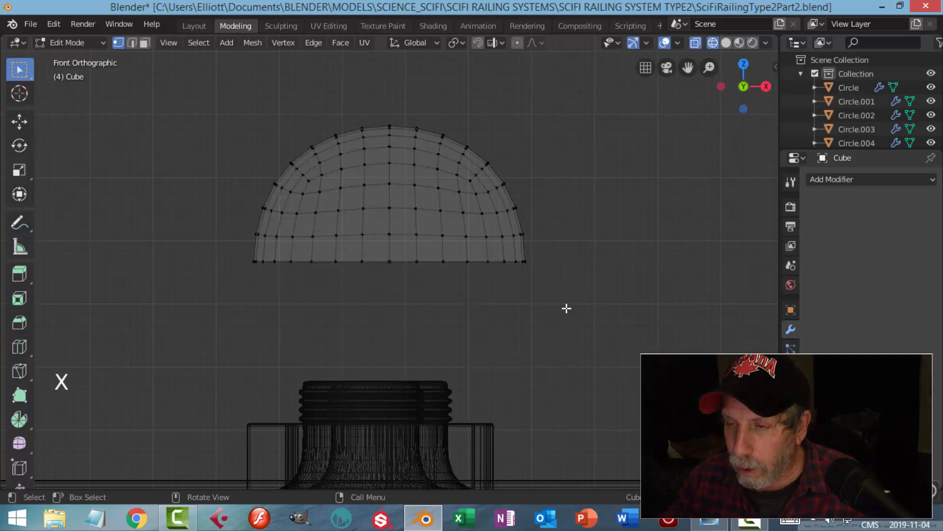
# Flatten the whole dome to about 0.654 along Z, shrink it to about 0.7, and lower it about 0.0112 m
pyautogui.press('a')
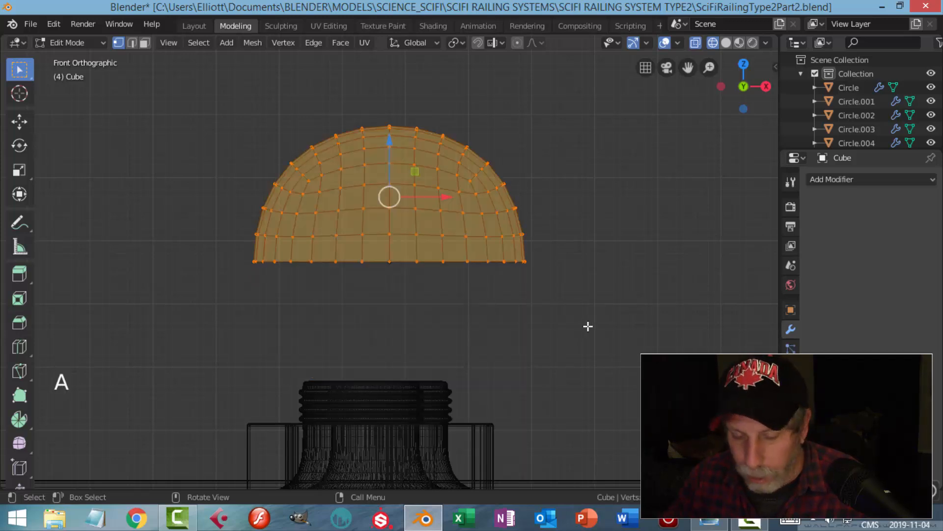
pyautogui.press('s')
pyautogui.press('z')
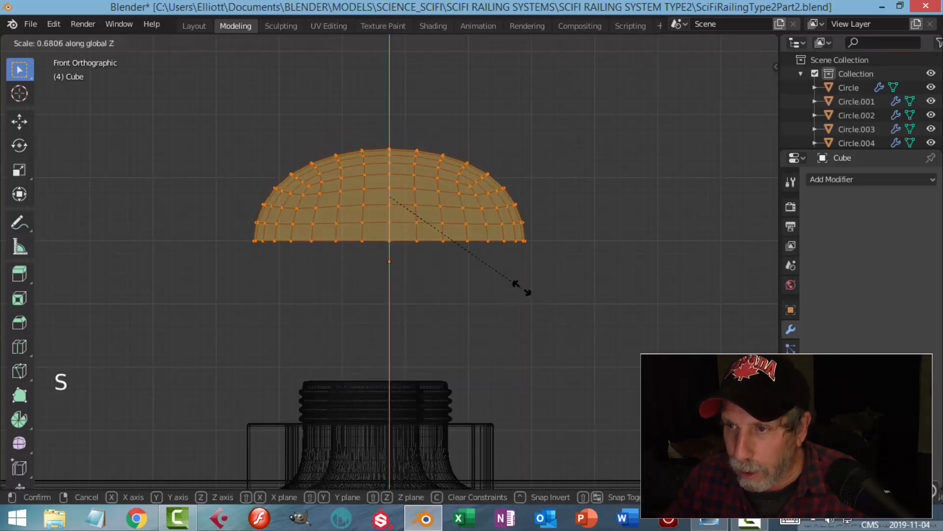
pyautogui.click(528, 284)
pyautogui.press('s')
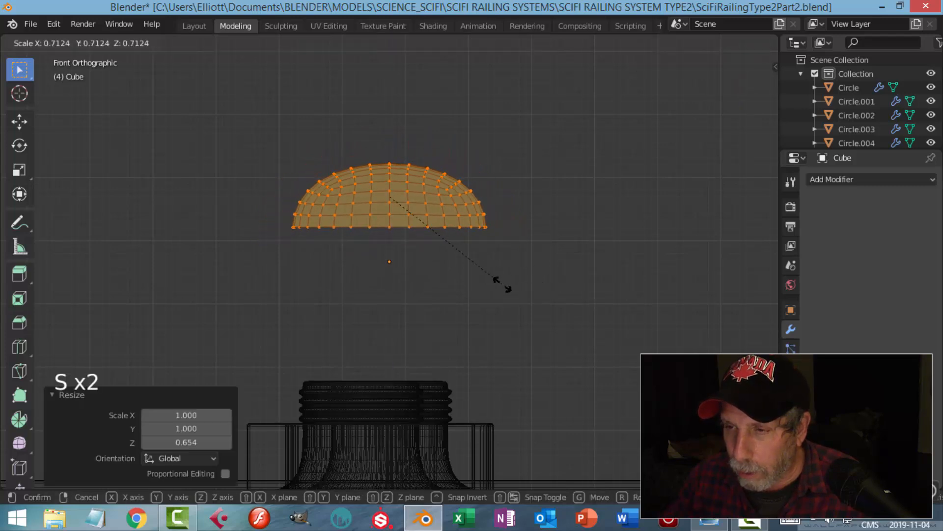
pyautogui.click(503, 283)
pyautogui.moveTo(393, 141); pyautogui.dragTo(388, 211)
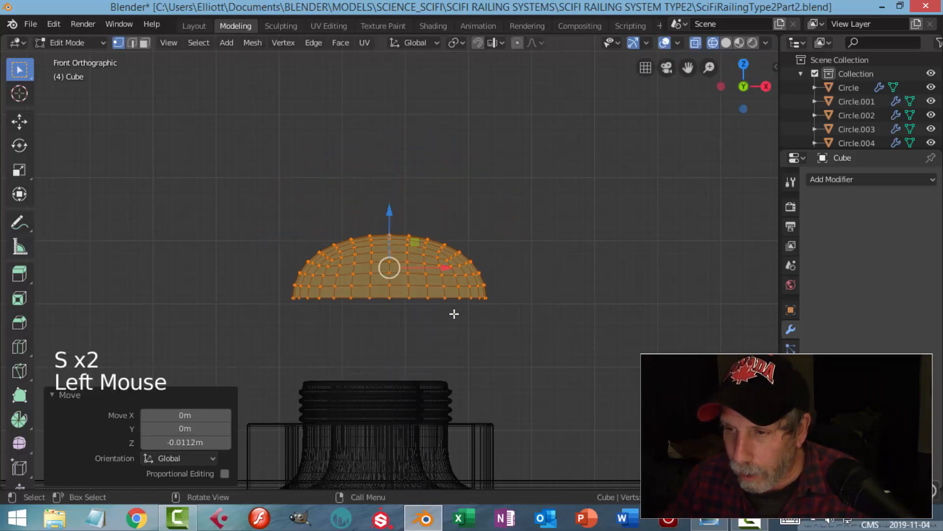
pyautogui.scroll(1, 451, 312)
pyautogui.hotkey('alt', 'a')
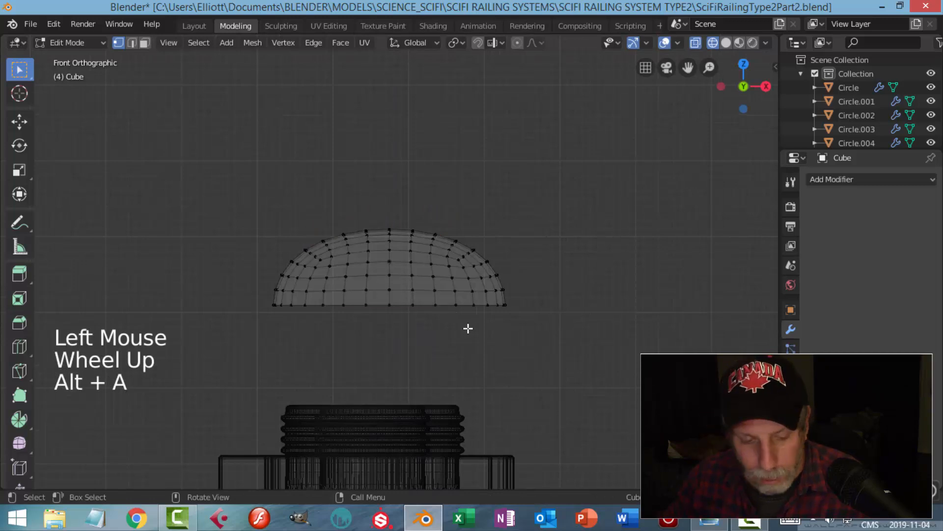
# Extrude the dome's open bottom edge loop and scale it slightly outward to form a narrow flange
pyautogui.press('2')
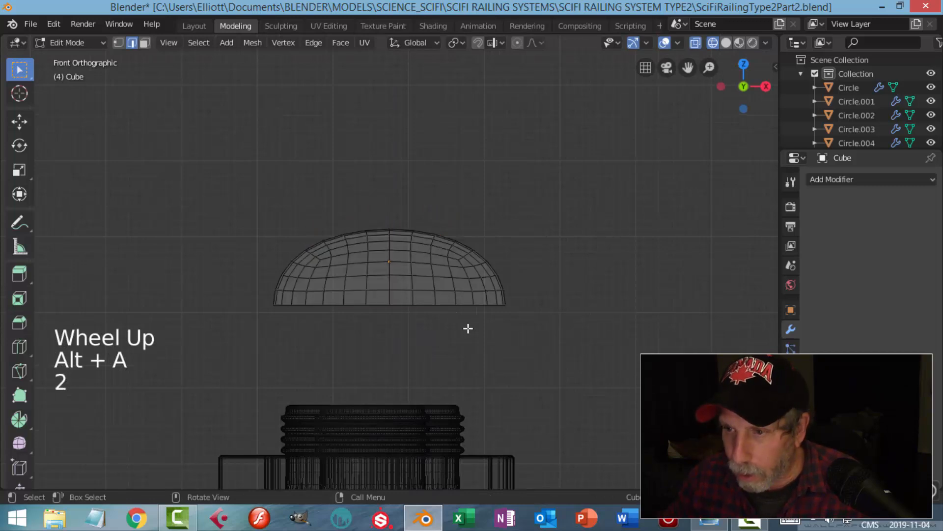
pyautogui.keyDown('alt'); pyautogui.keyDown('shift'); pyautogui.click(427, 305); pyautogui.keyUp('shift'); pyautogui.keyUp('alt')
pyautogui.moveTo(507, 295)
pyautogui.mouseDown(button='middle')
pyautogui.moveTo(516, 331)
pyautogui.moveTo(506, 302)
pyautogui.mouseUp(button='middle')
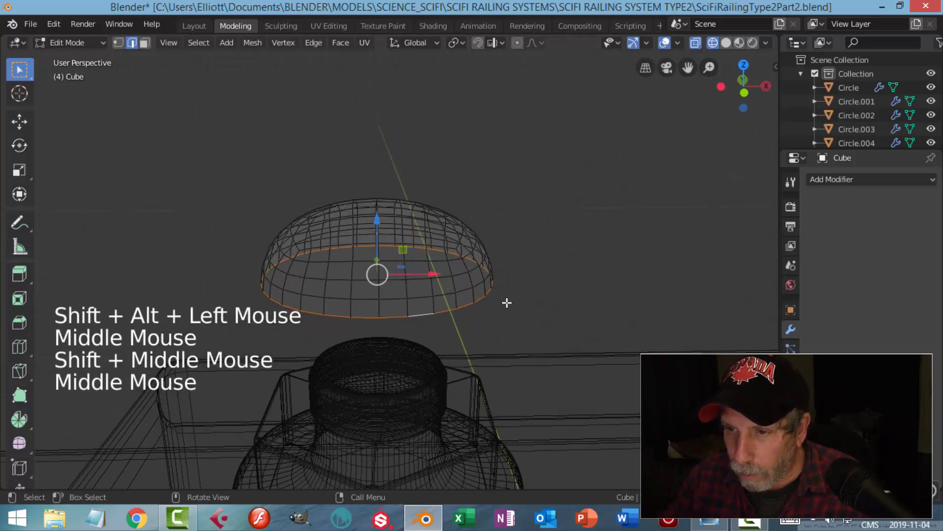
pyautogui.press('e')
pyautogui.rightClick(507, 302)
pyautogui.press('s')
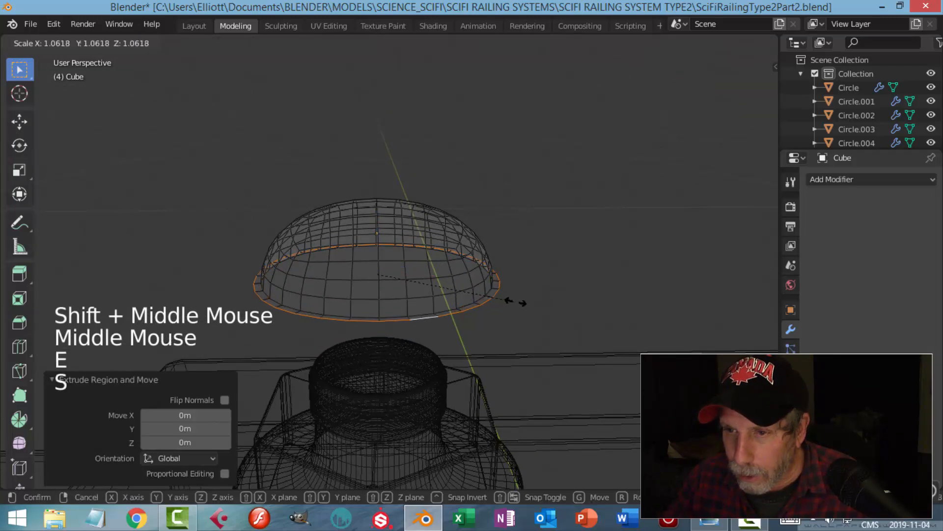
pyautogui.rightClick(513, 301)
# Extrude the flange's outer edge loop straight down about 0.00128 m
pyautogui.press('e')
pyautogui.rightClick(500, 300)
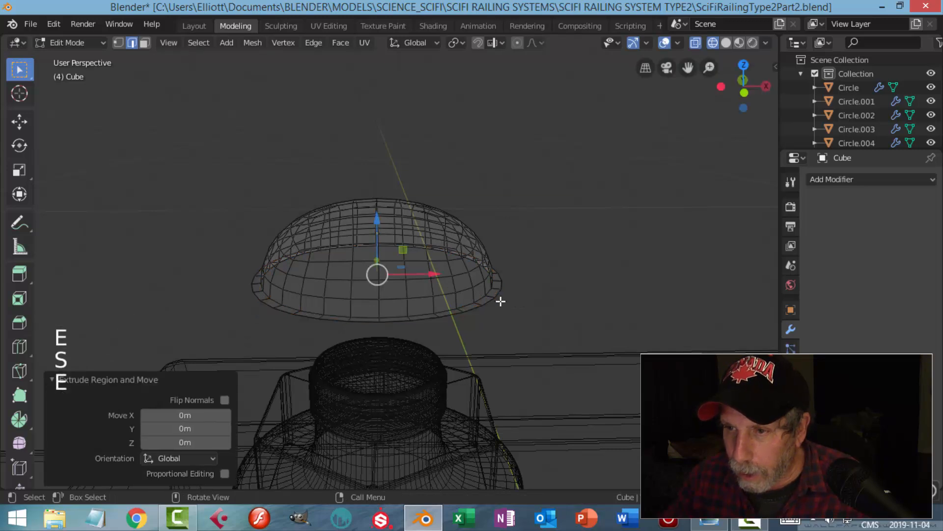
pyautogui.press('e')
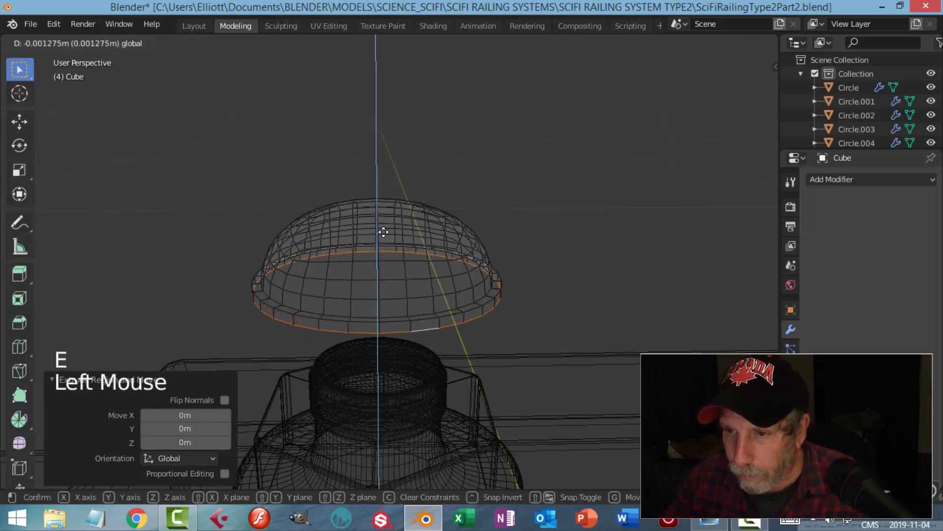
pyautogui.click(476, 277)
# Apply smooth shading to the flanged dome in Object Mode with solid viewport shading
pyautogui.press('z')
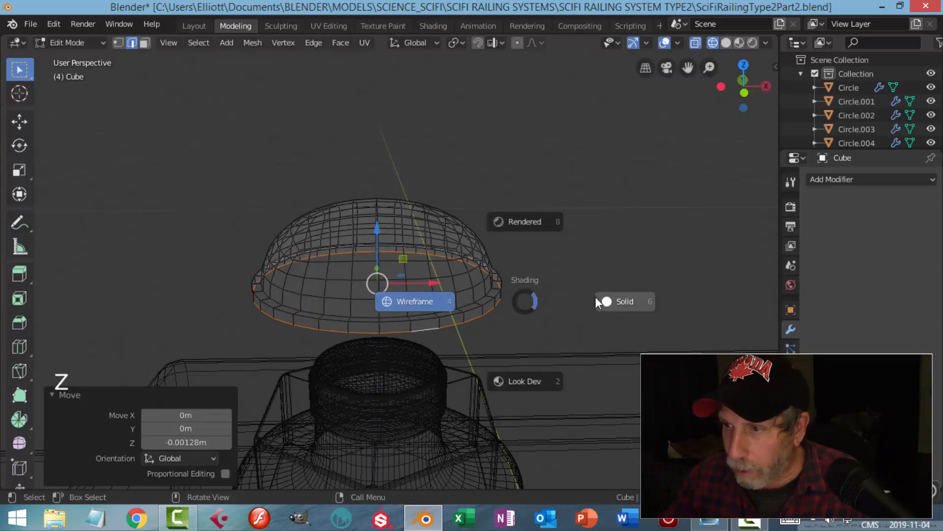
pyautogui.scroll(3, 549, 312)
pyautogui.press('Tab')
pyautogui.scroll(-4, 560, 316)
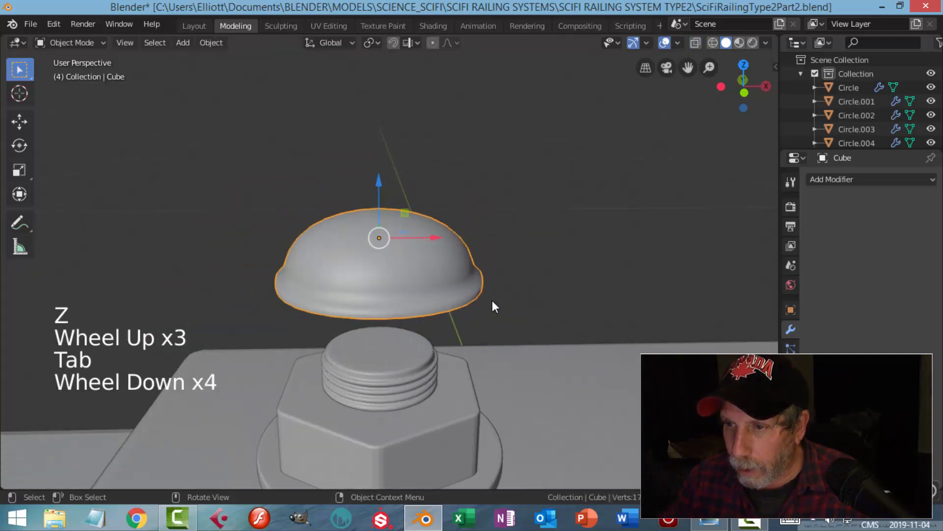
pyautogui.rightClick(420, 266)
pyautogui.click(416, 261)
pyautogui.hotkey('alt', 'a')
pyautogui.moveTo(520, 274); pyautogui.dragTo(492, 283, button='middle')
# Add one loop cut around the dome just above the flange with a slide factor of about 0.635
pyautogui.press('Tab')
pyautogui.scroll(2, 486, 277)
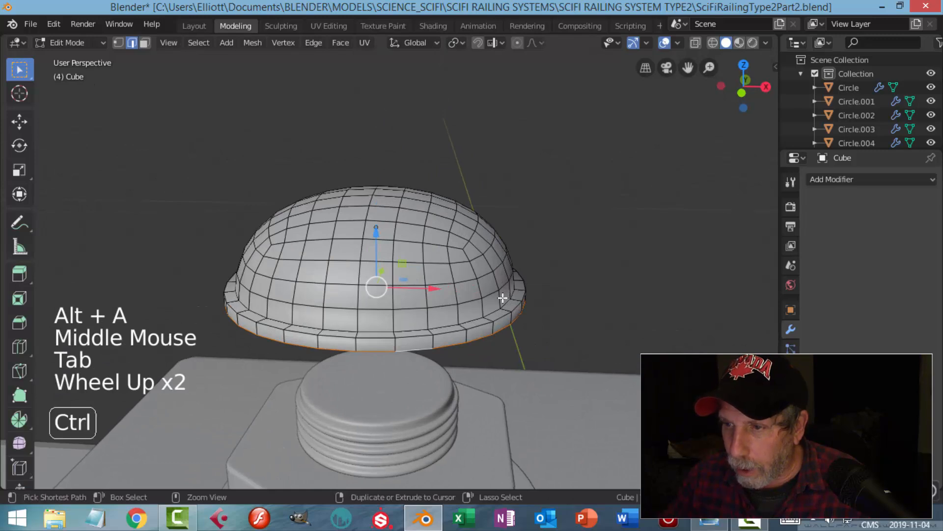
pyautogui.hotkey('ctrl', 'r')
pyautogui.click(501, 301)
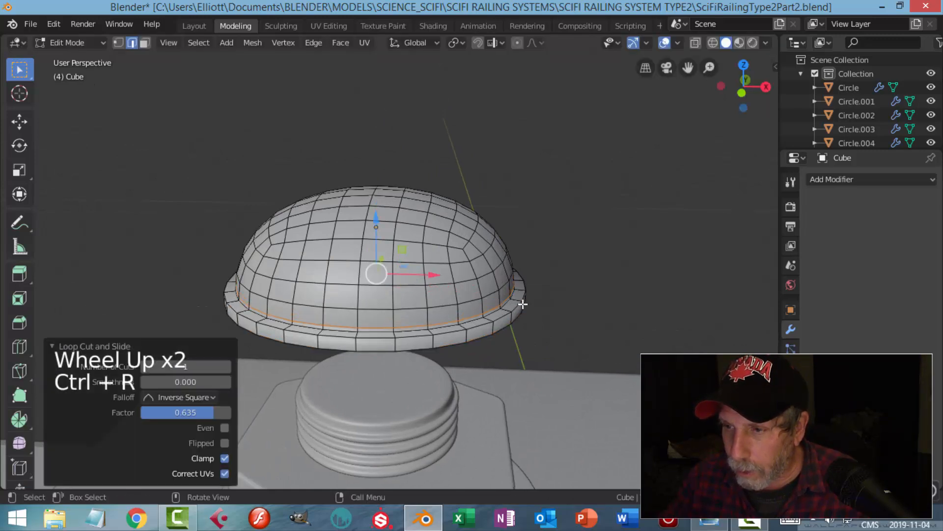
pyautogui.press('Tab')
pyautogui.scroll(-3, 527, 302)
pyautogui.hotkey('alt', 'a')
# Hide the threaded bolt with its washer and the hex nut beneath the dome
pyautogui.moveTo(514, 300); pyautogui.dragTo(502, 324, button='middle')
pyautogui.scroll(-3, 472, 324)
pyautogui.click(394, 313)
pyautogui.moveTo(394, 314); pyautogui.dragTo(495, 324, button='middle')
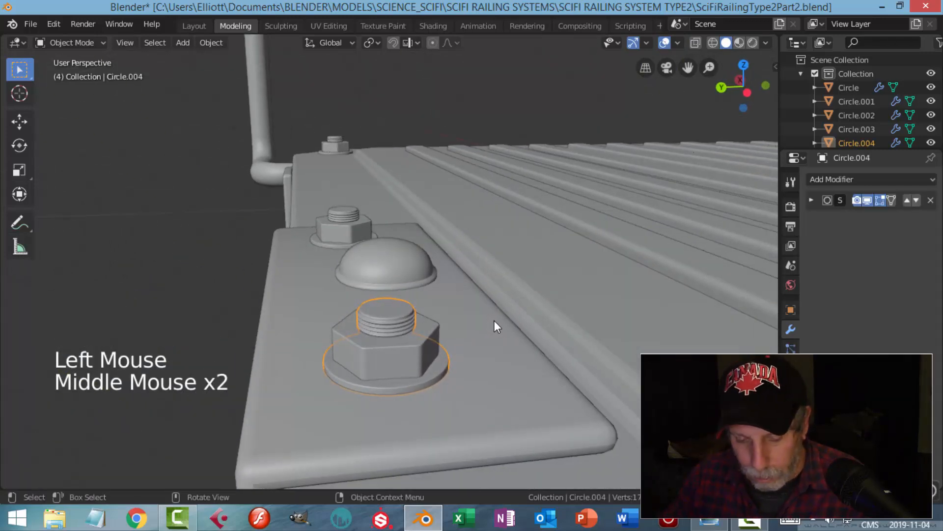
pyautogui.press('h')
pyautogui.click(381, 322)
pyautogui.press('h')
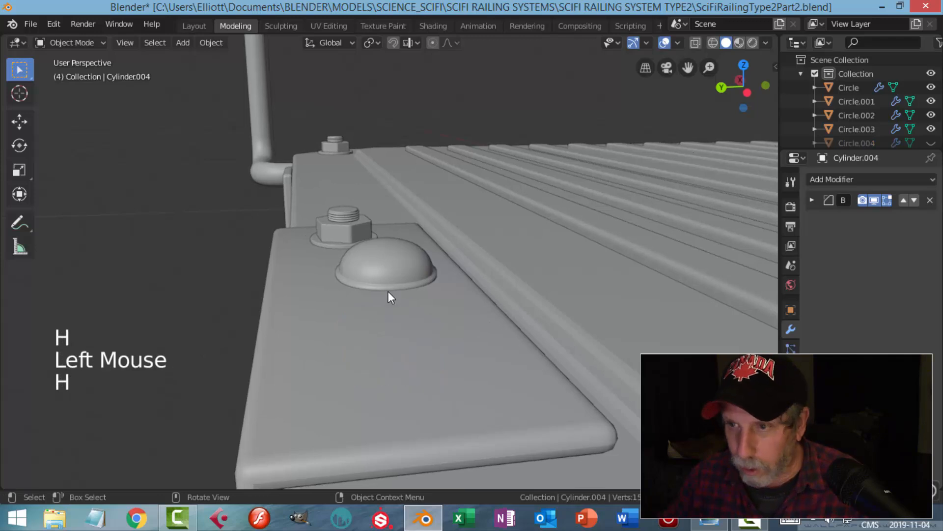
# Lower the dome cap along Z onto the top face of the bracket
pyautogui.click(401, 253)
pyautogui.moveTo(387, 199); pyautogui.dragTo(393, 297)
pyautogui.hotkey('alt', 'a')
pyautogui.scroll(-6, 415, 298)
pyautogui.scroll(-1, 421, 282)
pyautogui.moveTo(421, 282); pyautogui.dragTo(451, 300, button='middle')
pyautogui.scroll(-2, 464, 325)
pyautogui.scroll(-1, 461, 324)
pyautogui.scroll(1, 445, 300)
pyautogui.scroll(-4, 444, 300)
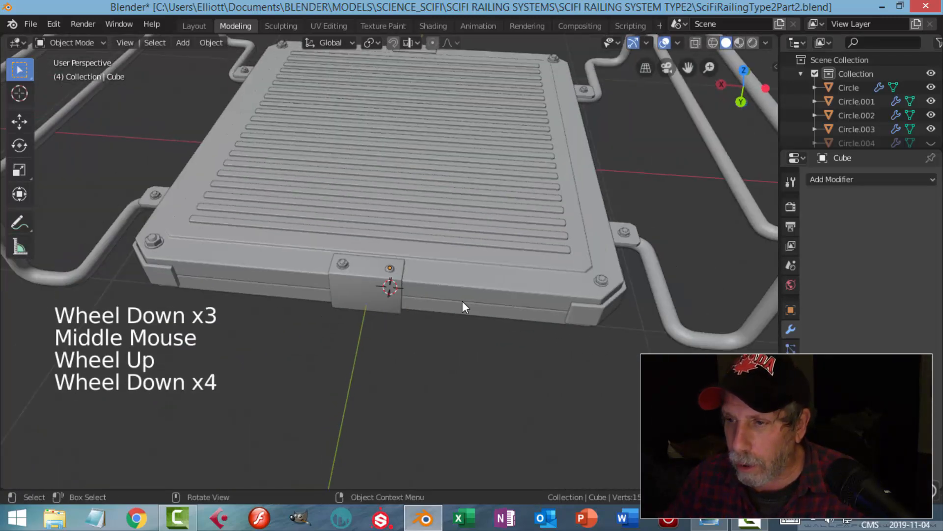
# Scale the dome cap up uniformly by about 1.076 on the bracket
pyautogui.scroll(4, 408, 294)
pyautogui.click(366, 297)
pyautogui.moveTo(366, 297); pyautogui.dragTo(461, 258, button='middle')
pyautogui.scroll(3, 471, 285)
pyautogui.press('s')
pyautogui.click(493, 270)
pyautogui.scroll(3, 407, 252)
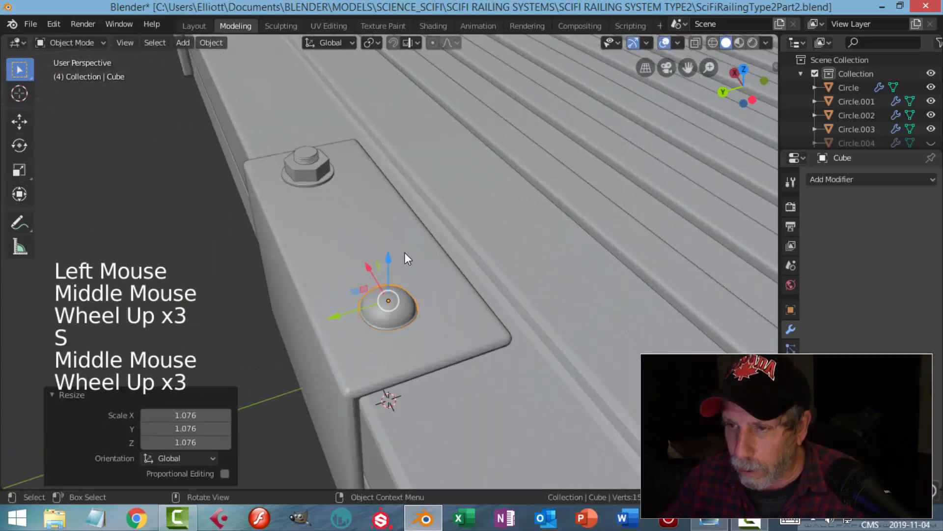
pyautogui.click(390, 259)
pyautogui.hotkey('alt', 'a')
# Unhide the hidden bolt and hex nut, leaving nothing selected
pyautogui.moveTo(439, 285); pyautogui.dragTo(486, 305, button='middle')
pyautogui.scroll(-6, 503, 316)
pyautogui.moveTo(487, 304); pyautogui.dragTo(524, 281, button='middle')
pyautogui.scroll(3, 455, 316)
pyautogui.press('alt')
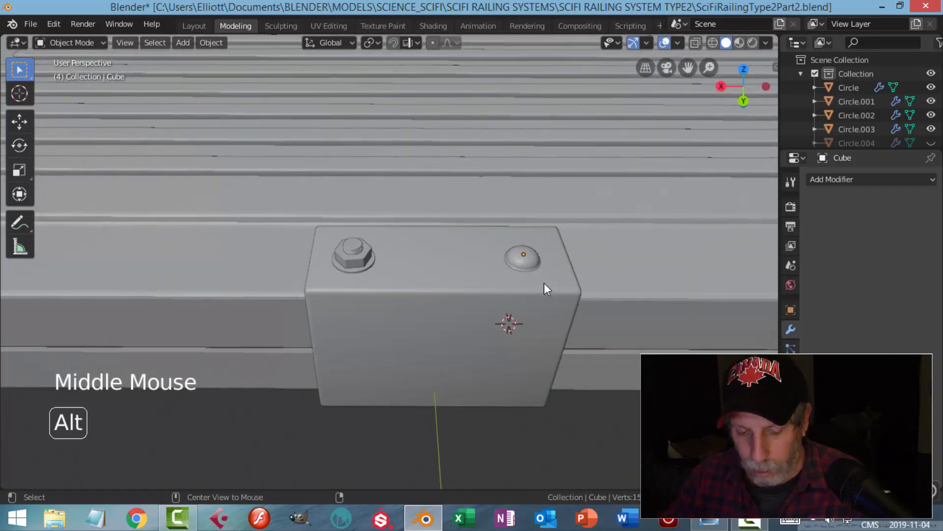
pyautogui.hotkey('alt', 'h')
pyautogui.hotkey('alt', 'a')
# Delete the hex nut and threaded bolt that overlap the dome cap, keeping the cap itself
pyautogui.click(528, 257)
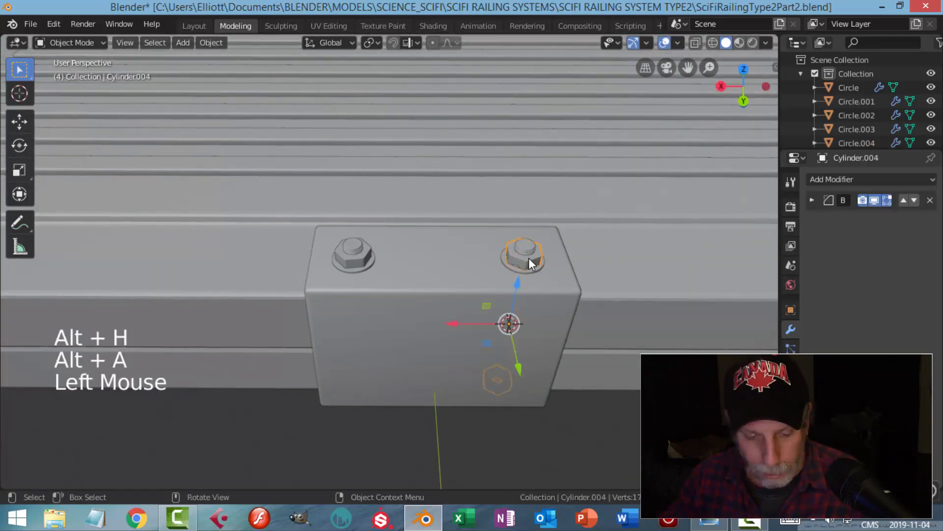
pyautogui.press('x')
pyautogui.click(527, 261)
pyautogui.click(528, 252)
pyautogui.press('x')
pyautogui.click(528, 243)
pyautogui.click(526, 259)
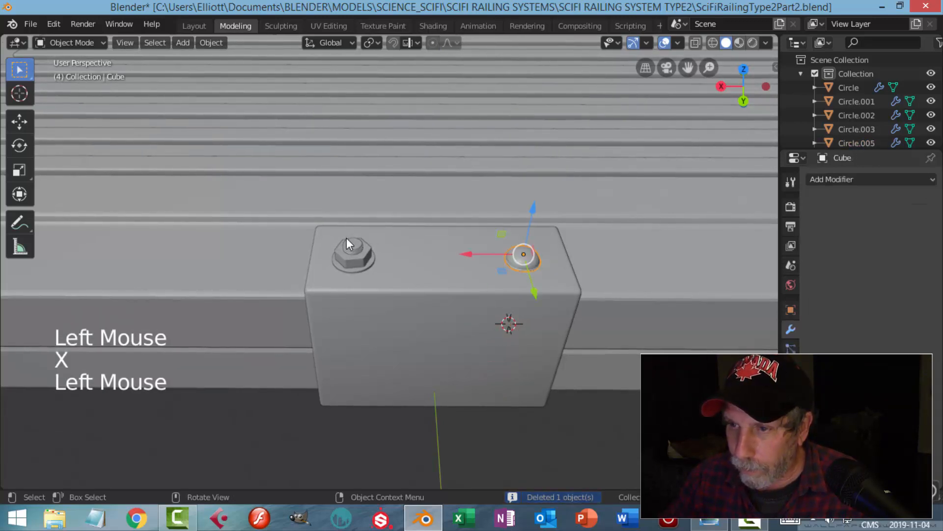
# Delete the threaded bolt and hex nut at the opposite end of the capped bracket
pyautogui.click(347, 238)
pyautogui.press('x')
pyautogui.click(346, 238)
pyautogui.click(360, 250)
pyautogui.press('x')
pyautogui.click(359, 249)
# Duplicate the dome cap in top view and move the copy along X to the bracket's other end
pyautogui.click(525, 257)
pyautogui.press('KP_7')
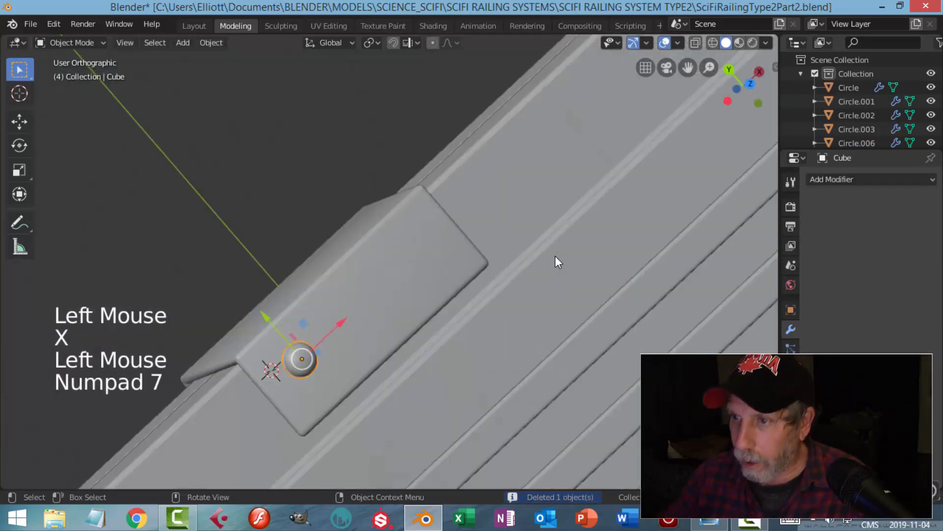
pyautogui.scroll(-2, 365, 297)
pyautogui.scroll(2, 368, 295)
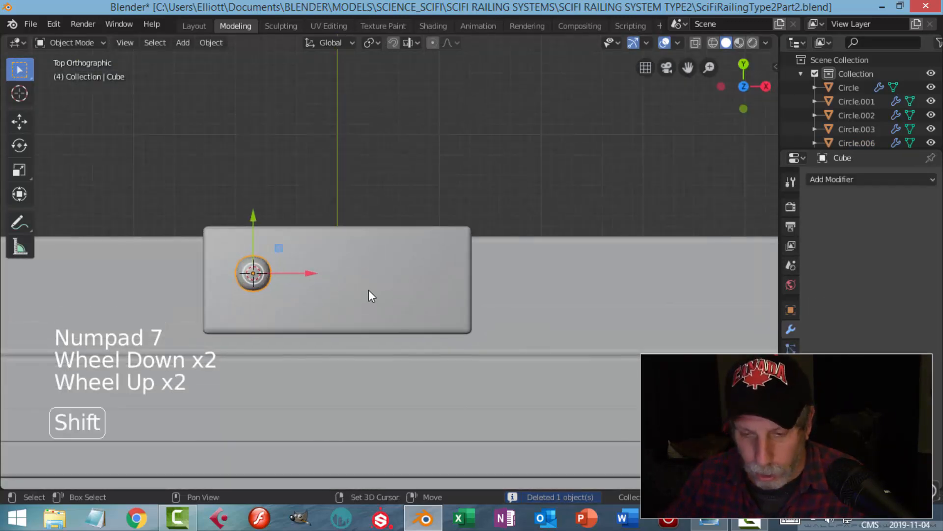
pyautogui.hotkey('shift', 'd')
pyautogui.rightClick(345, 288)
pyautogui.moveTo(313, 272); pyautogui.dragTo(480, 281)
pyautogui.hotkey('alt', 'a')
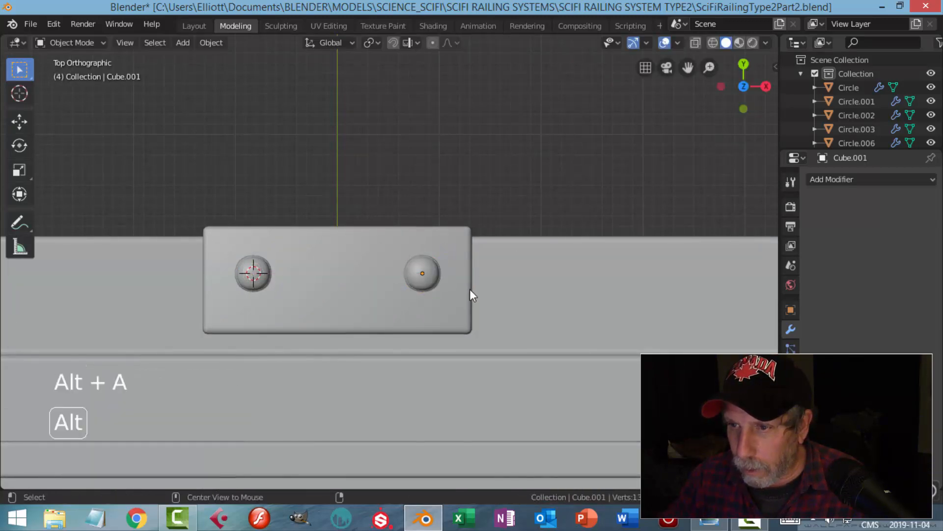
# Join the two dome caps on the bracket's top face into one object
pyautogui.scroll(-8, 442, 295)
pyautogui.moveTo(408, 307); pyautogui.dragTo(520, 250, button='middle')
pyautogui.scroll(4, 453, 305)
pyautogui.moveTo(453, 305); pyautogui.dragTo(506, 274, button='middle')
pyautogui.moveTo(506, 274); pyautogui.dragTo(520, 276, button='middle')
pyautogui.scroll(2, 520, 268)
pyautogui.click(545, 243)
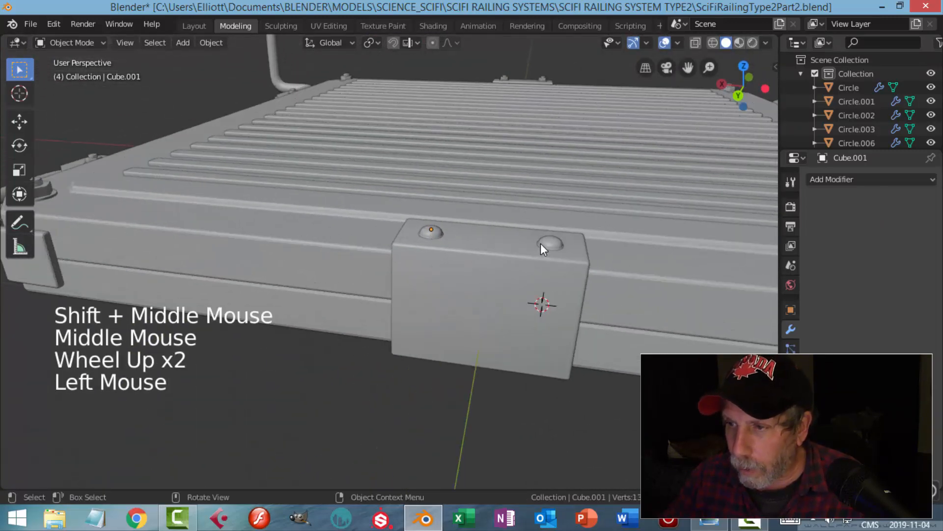
pyautogui.keyDown('shift'); pyautogui.click(431, 231); pyautogui.keyUp('shift')
pyautogui.moveTo(514, 243); pyautogui.dragTo(505, 250, button='middle')
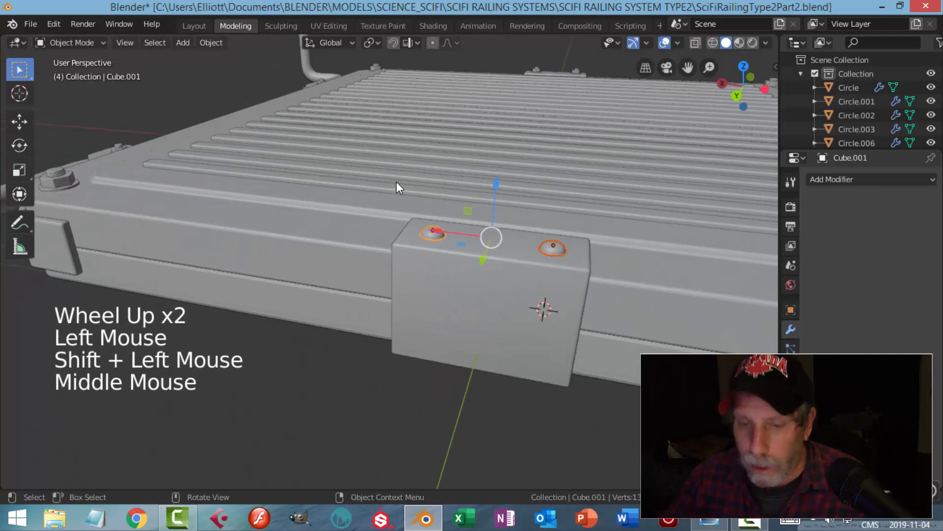
pyautogui.hotkey('ctrl', 'j')
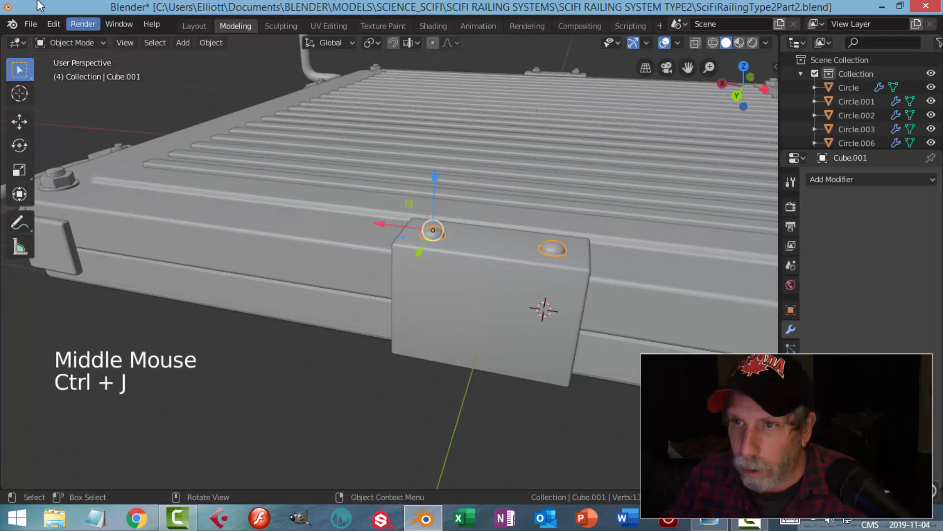
# Set the joined caps' origin at the 3D cursor in the middle of the bracket
pyautogui.click(217, 42)
pyautogui.moveTo(231, 70)
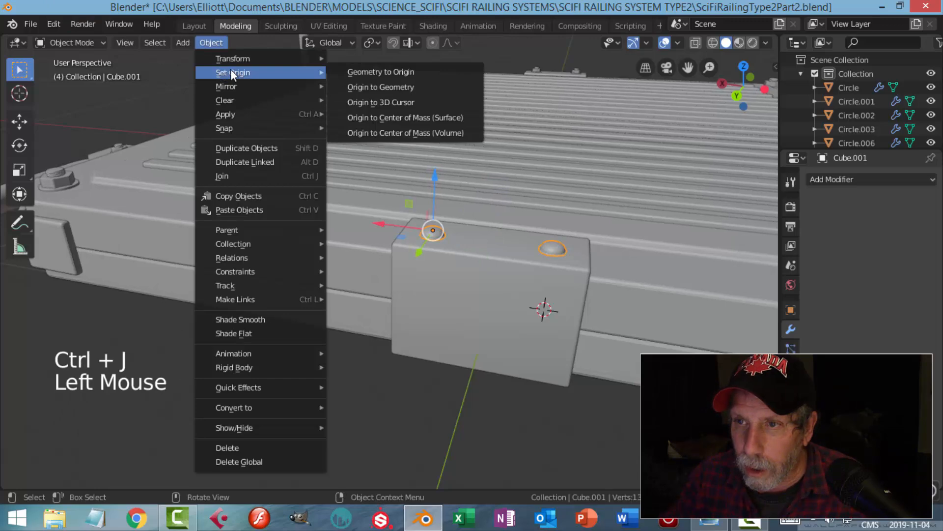
pyautogui.click(376, 85)
pyautogui.scroll(3, 591, 204)
pyautogui.keyDown('shift'); pyautogui.moveTo(588, 209); pyautogui.dragTo(398, 217, button='middle'); pyautogui.keyUp('shift')
pyautogui.scroll(1, 456, 253)
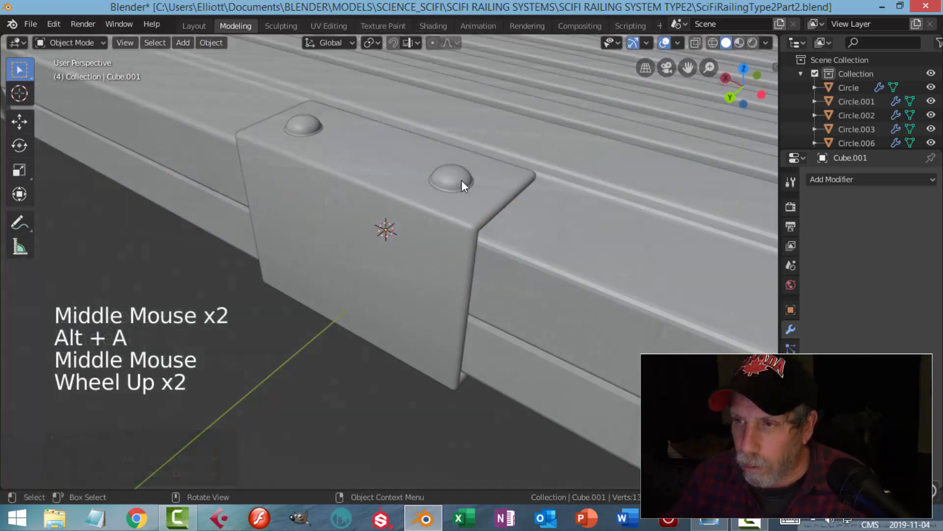
# Duplicate the joined caps and rotate the copy 180 degrees about the X axis
pyautogui.click(462, 180)
pyautogui.scroll(-2, 477, 244)
pyautogui.moveTo(476, 244); pyautogui.dragTo(420, 226, button='middle')
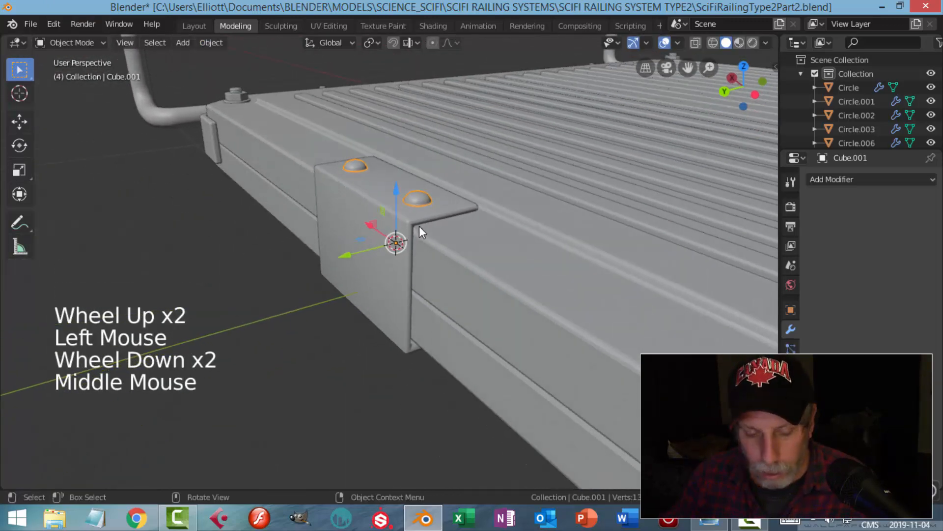
pyautogui.hotkey('shift', 'd')
pyautogui.press('r')
pyautogui.write('x')
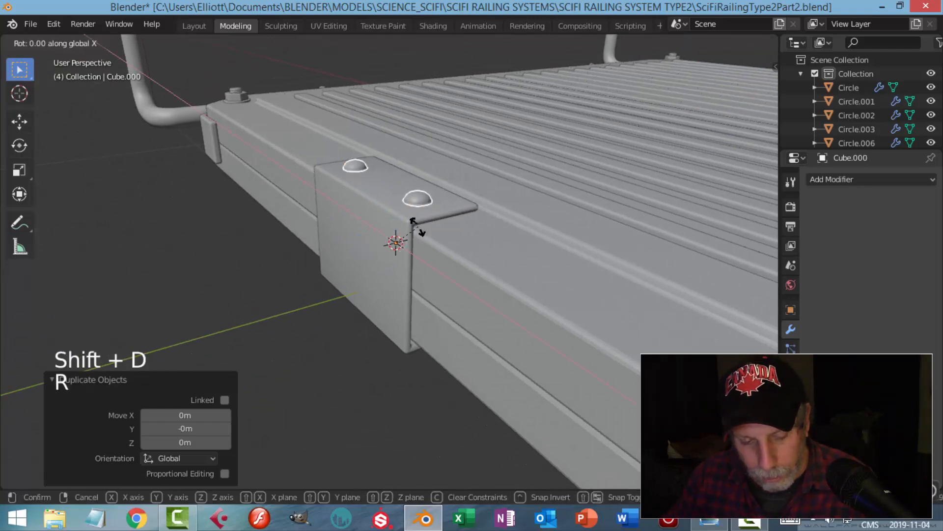
pyautogui.write('180')
pyautogui.press('Return')
# Move the flipped caps about 0.0311 m along Y and adjust their height against the bracket's underside
pyautogui.moveTo(418, 226); pyautogui.dragTo(365, 262, button='middle')
pyautogui.moveTo(364, 261); pyautogui.dragTo(330, 263)
pyautogui.moveTo(330, 262); pyautogui.dragTo(470, 280, button='middle')
pyautogui.scroll(2, 430, 311)
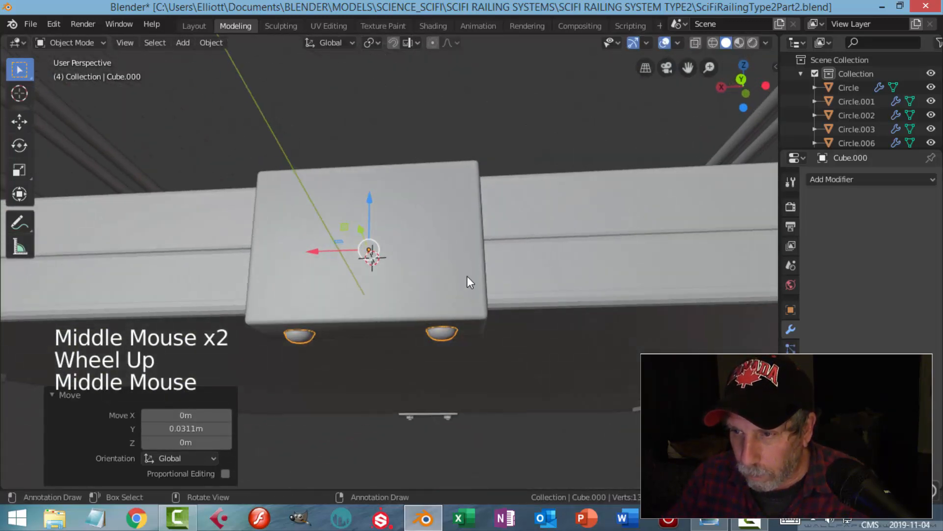
pyautogui.moveTo(366, 199); pyautogui.dragTo(425, 223)
pyautogui.hotkey('alt', 'a')
# Delete the bolt and hex nut at one end of the bracket on the platform's opposite side
pyautogui.moveTo(426, 222); pyautogui.dragTo(382, 252, button='middle')
pyautogui.scroll(-3, 381, 252)
pyautogui.moveTo(432, 309); pyautogui.dragTo(449, 365, button='middle')
pyautogui.scroll(-2, 436, 273)
pyautogui.moveTo(436, 273); pyautogui.dragTo(468, 297, button='middle')
pyautogui.scroll(-2, 441, 284)
pyautogui.scroll(2, 508, 251)
pyautogui.click(461, 232)
pyautogui.press('x')
pyautogui.click(461, 232)
pyautogui.click(462, 233)
pyautogui.press('x')
pyautogui.click(474, 232)
# Delete the first bolt part at the other end of the opposite bracket
pyautogui.click(499, 213)
pyautogui.press('x')
pyautogui.click(499, 212)
pyautogui.click(499, 211)
pyautogui.press('x')
pyautogui.click(500, 211)
pyautogui.hotkey('ctrl', 'z')
pyautogui.hotkey('alt', 'a')
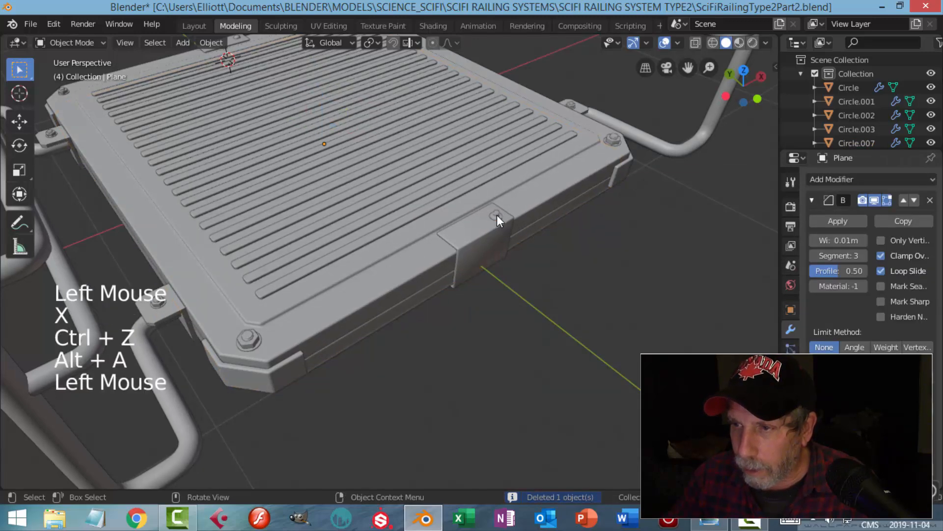
# Delete the remaining bolt part on the opposite bracket
pyautogui.click(497, 214)
pyautogui.press('x')
pyautogui.click(497, 215)
# Join the upper and lower pairs of dome caps on the first bracket into one object
pyautogui.moveTo(497, 214); pyautogui.dragTo(557, 313, button='middle')
pyautogui.scroll(-2, 379, 255)
pyautogui.keyDown('shift'); pyautogui.moveTo(378, 255); pyautogui.dragTo(458, 267, button='middle'); pyautogui.keyUp('shift')
pyautogui.scroll(2, 397, 281)
pyautogui.click(371, 270)
pyautogui.moveTo(370, 271); pyautogui.dragTo(370, 386, button='middle')
pyautogui.keyDown('shift'); pyautogui.click(370, 386); pyautogui.keyUp('shift')
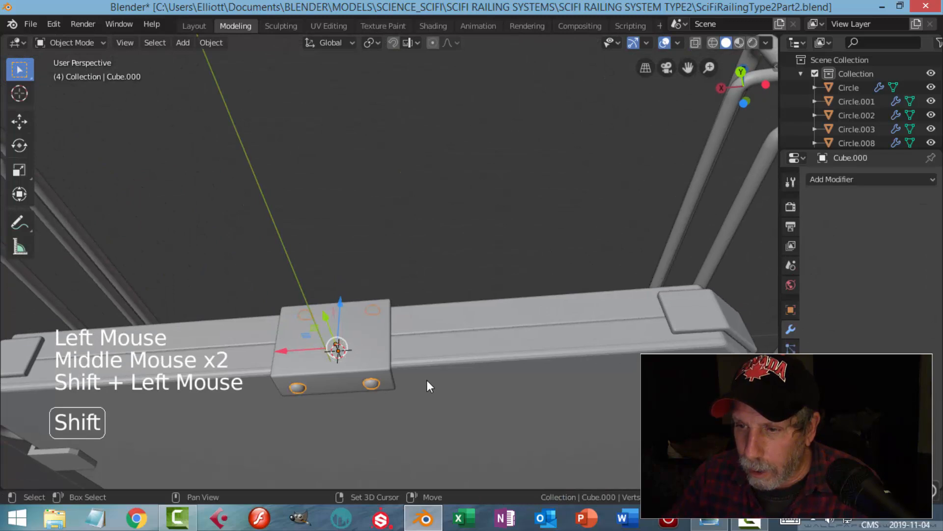
pyautogui.hotkey('ctrl', 'j')
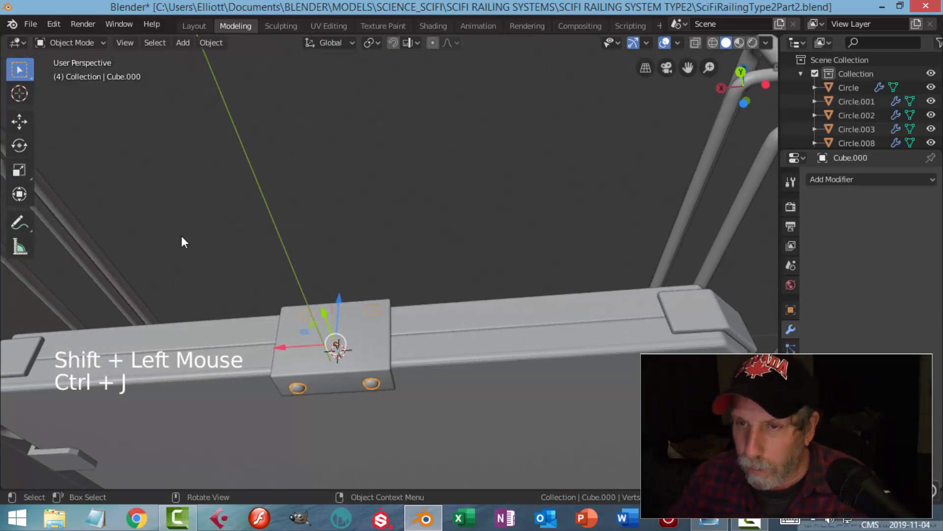
# Set the platform plate's origin to its geometry and snap the 3D cursor to the plate
pyautogui.scroll(-2, 316, 185)
pyautogui.moveTo(317, 184); pyautogui.dragTo(401, 322, button='middle')
pyautogui.scroll(-2, 402, 322)
pyautogui.keyDown('shift'); pyautogui.moveTo(493, 289); pyautogui.dragTo(453, 289, button='middle'); pyautogui.keyUp('shift')
pyautogui.moveTo(452, 289); pyautogui.dragTo(373, 296, button='middle')
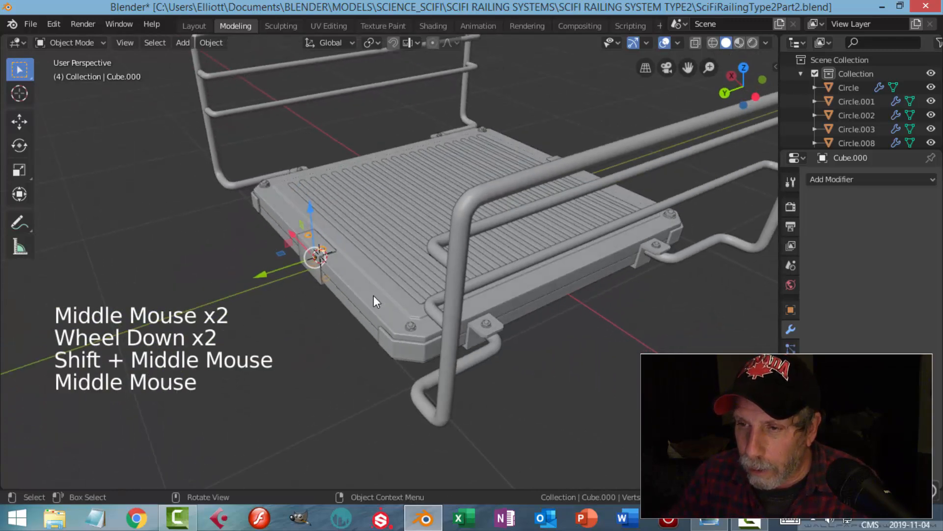
pyautogui.click(427, 283)
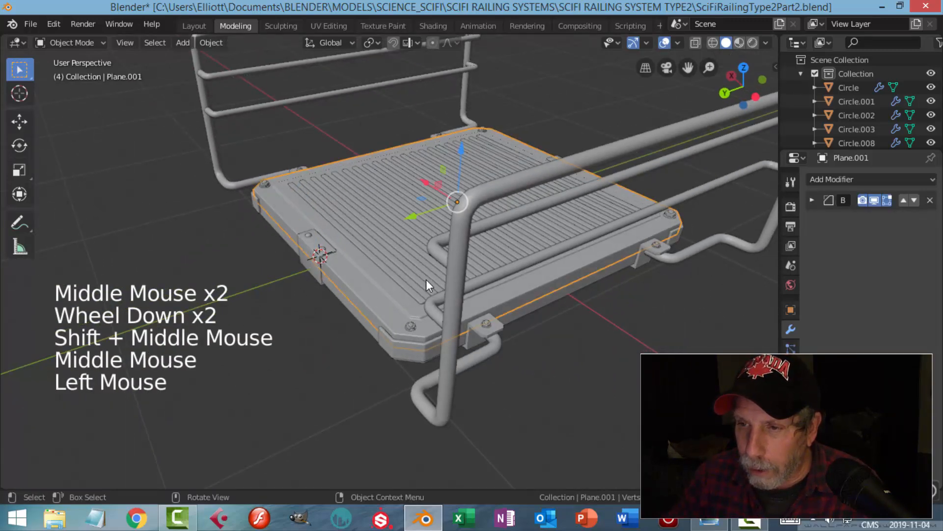
pyautogui.click(211, 43)
pyautogui.moveTo(247, 70)
pyautogui.click(374, 87)
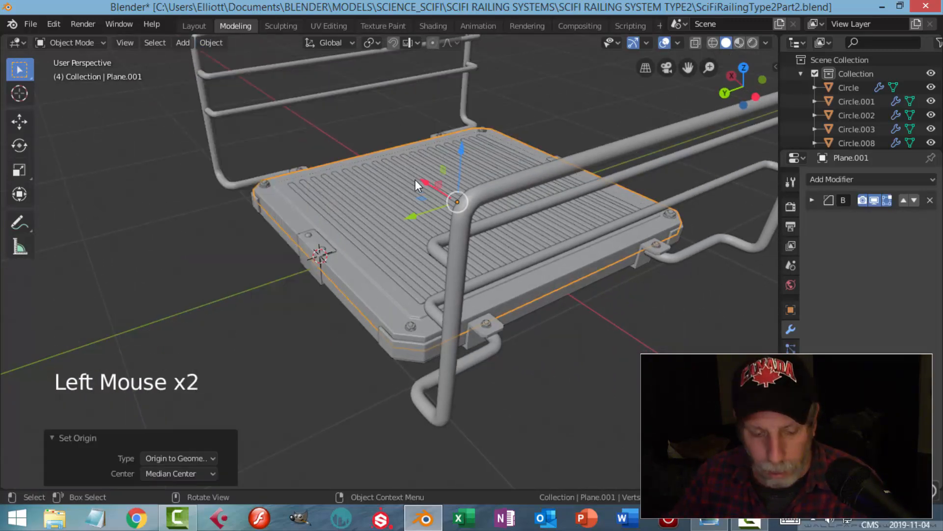
pyautogui.hotkey('shift', 's')
pyautogui.click(406, 259)
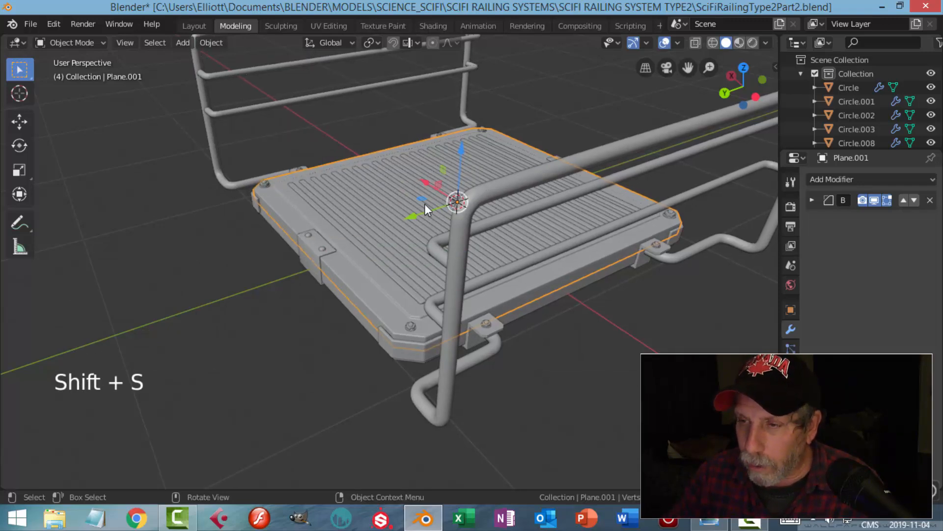
# Set the origin of the first bracket's joined dome caps to the 3D cursor
pyautogui.moveTo(425, 203); pyautogui.dragTo(454, 215, button='middle')
pyautogui.scroll(3, 326, 261)
pyautogui.click(271, 259)
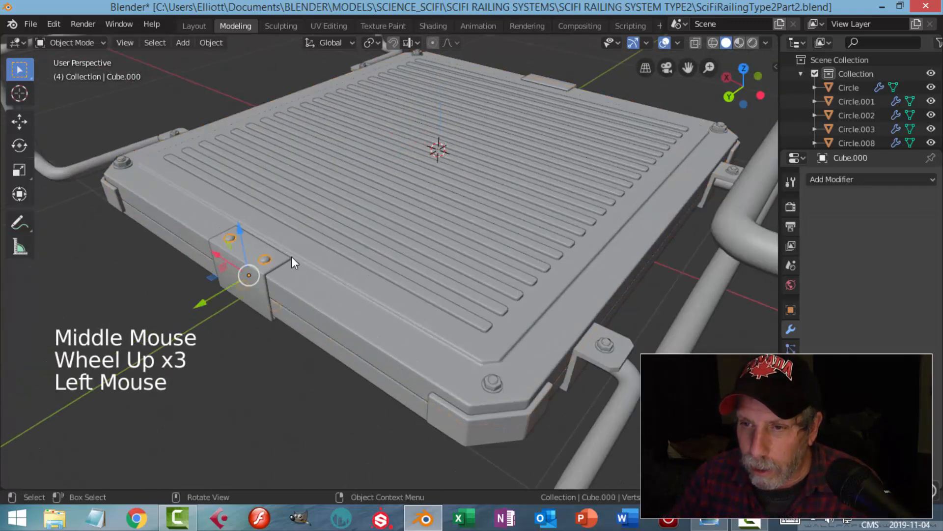
pyautogui.scroll(-1, 355, 246)
pyautogui.keyDown('shift'); pyautogui.moveTo(356, 246); pyautogui.dragTo(313, 151, button='middle'); pyautogui.keyUp('shift')
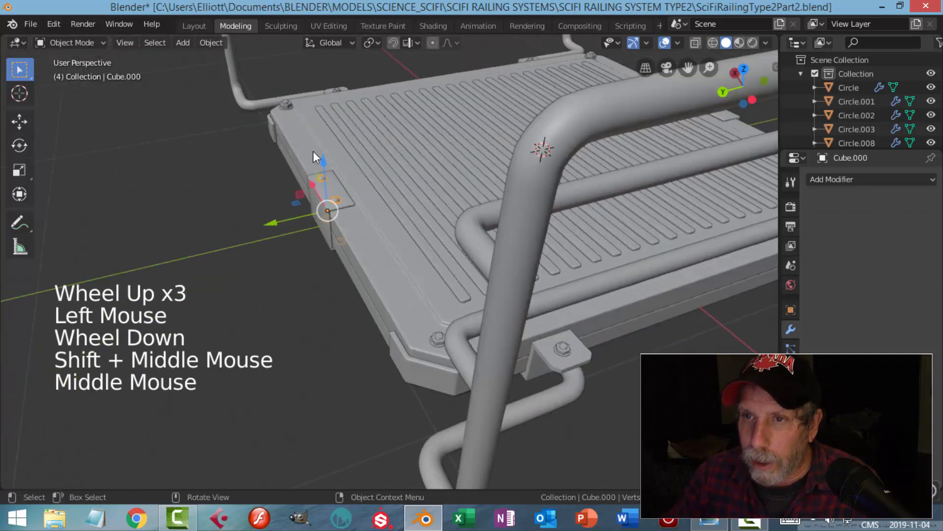
pyautogui.click(218, 42)
pyautogui.moveTo(240, 72)
pyautogui.click(376, 102)
# Duplicate the joined dome caps in place and rotate the copy 180° about Z onto the opposite bracket
pyautogui.moveTo(376, 102); pyautogui.dragTo(388, 160, button='middle')
pyautogui.hotkey('shift', 'd')
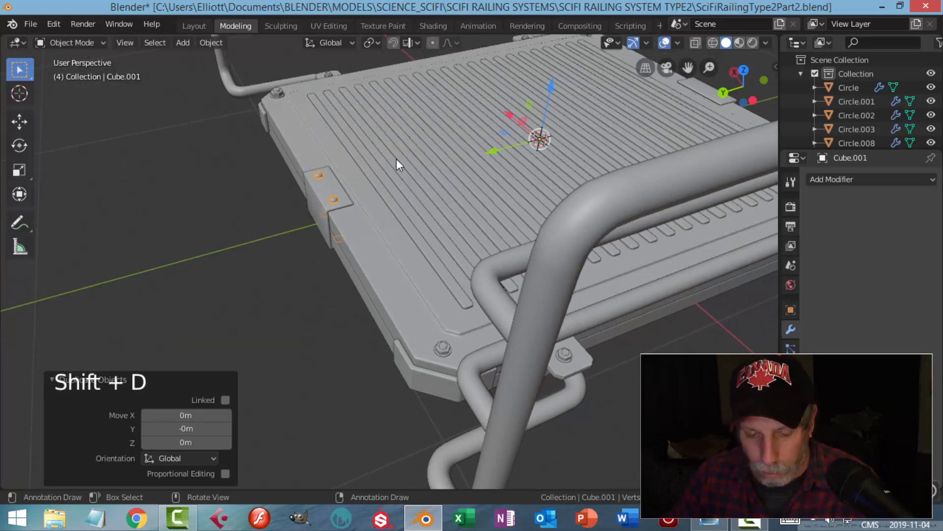
pyautogui.press('r')
pyautogui.press('z')
pyautogui.press('1')
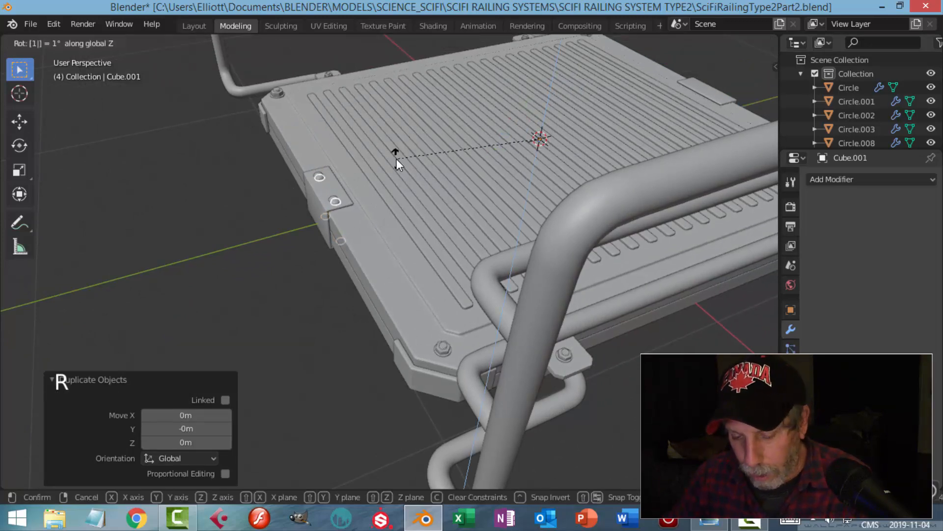
pyautogui.press('8')
pyautogui.press('0')
pyautogui.press('Return')
pyautogui.scroll(-2, 675, 120)
pyautogui.moveTo(694, 141); pyautogui.dragTo(482, 63, button='middle')
pyautogui.hotkey('alt', 'a')
# Examine the dome caps on both brackets and the hex bolt at the platform's corner
pyautogui.moveTo(503, 108); pyautogui.dragTo(479, 265, button='middle')
pyautogui.scroll(-4, 496, 116)
pyautogui.scroll(2, 517, 302)
pyautogui.keyDown('shift'); pyautogui.moveTo(517, 301); pyautogui.dragTo(437, 194, button='middle'); pyautogui.keyUp('shift')
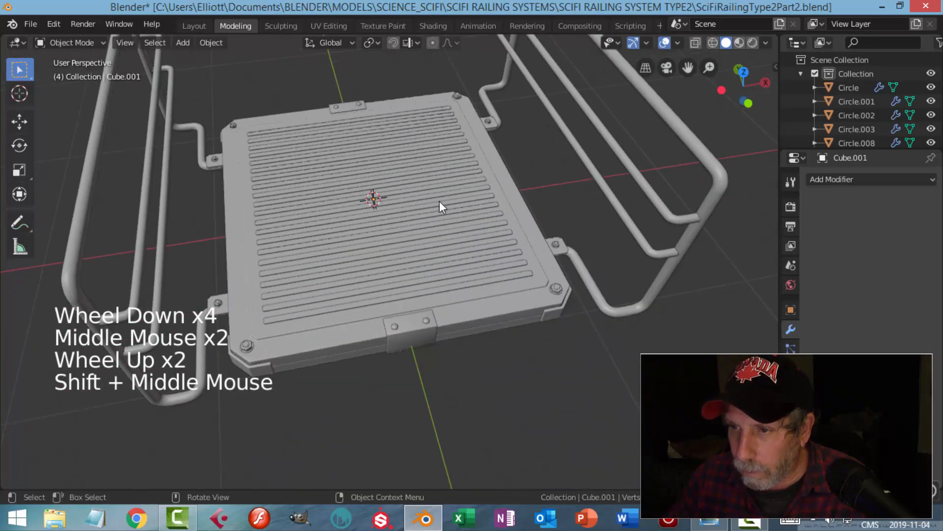
pyautogui.scroll(2, 453, 248)
pyautogui.scroll(1, 472, 339)
pyautogui.scroll(-2, 467, 336)
pyautogui.moveTo(466, 335); pyautogui.dragTo(468, 127, button='middle')
pyautogui.scroll(-1, 538, 216)
pyautogui.scroll(2, 476, 205)
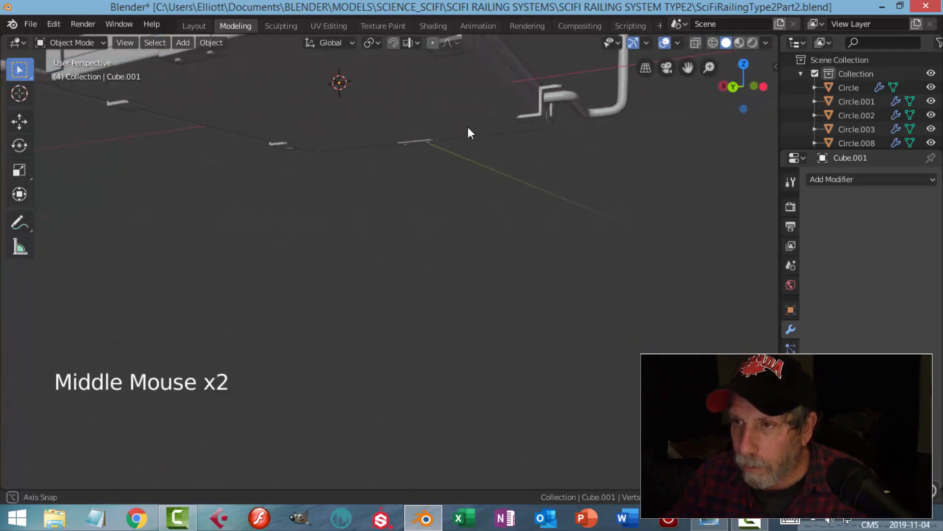
pyautogui.scroll(-1, 438, 89)
pyautogui.moveTo(438, 89); pyautogui.dragTo(490, 184, button='middle')
pyautogui.click(462, 155)
pyautogui.scroll(3, 507, 171)
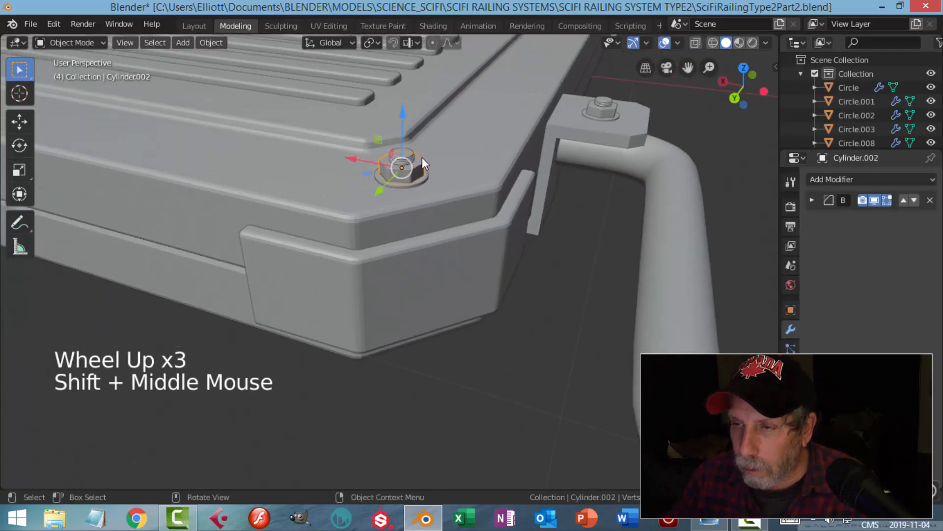
pyautogui.hotkey('alt', 'a')
pyautogui.scroll(-4, 416, 161)
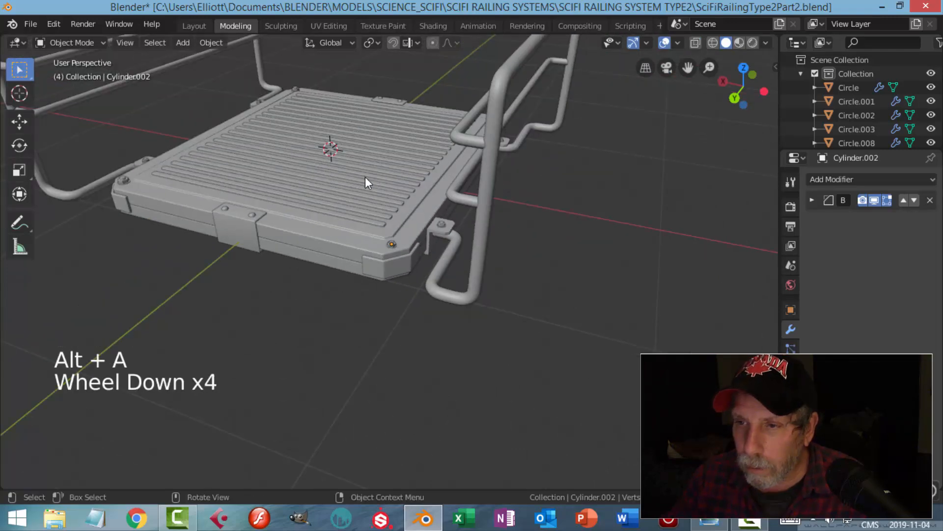
# Duplicate one upper dome cap about -0.237 m along X beside the bracket and separate the copy into its own object
pyautogui.click(252, 212)
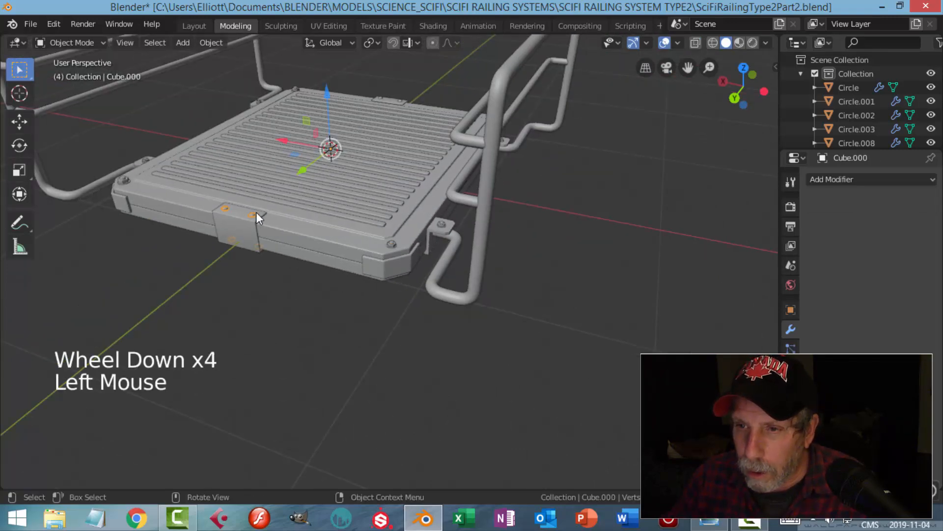
pyautogui.scroll(2, 274, 219)
pyautogui.moveTo(275, 216); pyautogui.dragTo(361, 211, button='middle')
pyautogui.scroll(-5, 364, 209)
pyautogui.moveTo(417, 203)
pyautogui.mouseDown(button='middle')
pyautogui.moveTo(452, 174)
pyautogui.moveTo(427, 208)
pyautogui.mouseUp(button='middle')
pyautogui.scroll(5, 424, 194)
pyautogui.scroll(2, 406, 204)
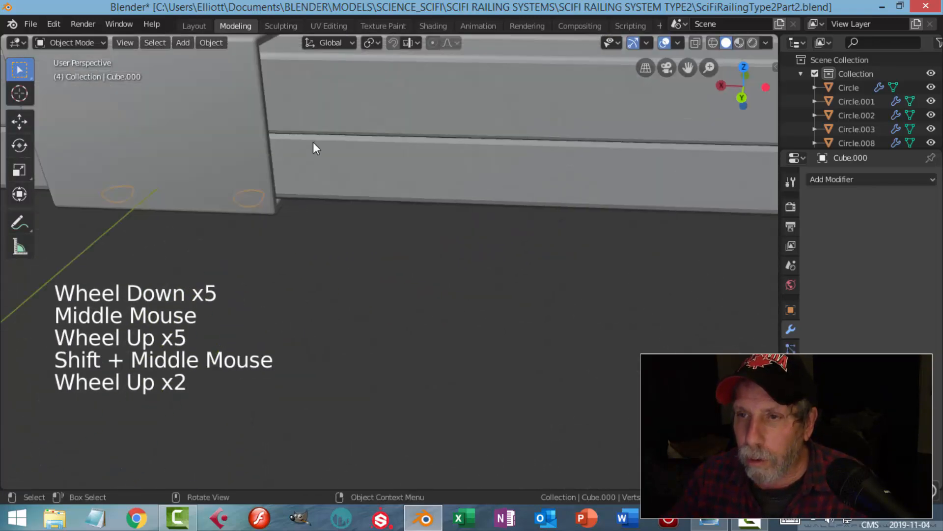
pyautogui.scroll(-2, 314, 144)
pyautogui.press('Tab')
pyautogui.click(359, 162)
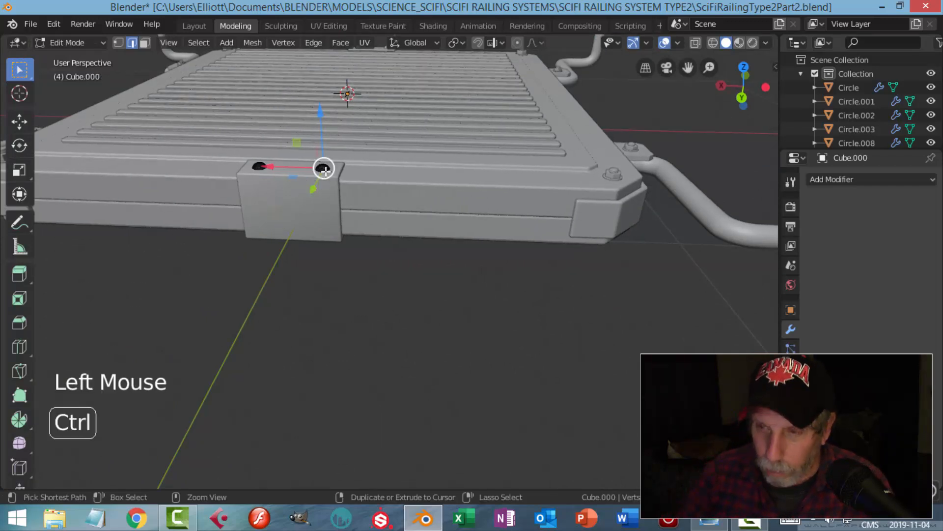
pyautogui.hotkey('ctrl', 'l')
pyautogui.scroll(2, 326, 207)
pyautogui.moveTo(331, 217)
pyautogui.mouseDown(button='middle')
pyautogui.moveTo(331, 202)
pyautogui.moveTo(341, 228)
pyautogui.mouseUp(button='middle')
pyautogui.scroll(-2, 340, 228)
pyautogui.keyDown('shift'); pyautogui.moveTo(339, 270); pyautogui.dragTo(351, 219, button='middle'); pyautogui.keyUp('shift')
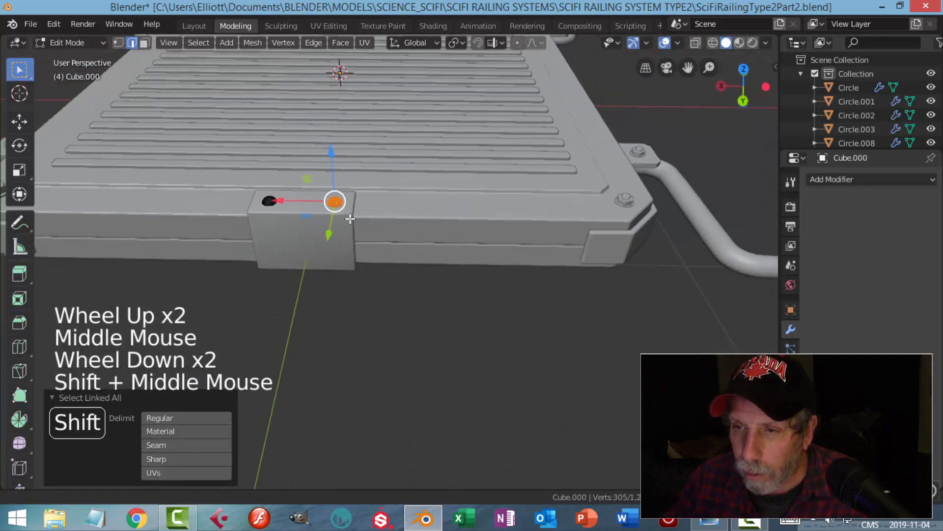
pyautogui.hotkey('shift', 'd')
pyautogui.click(445, 219)
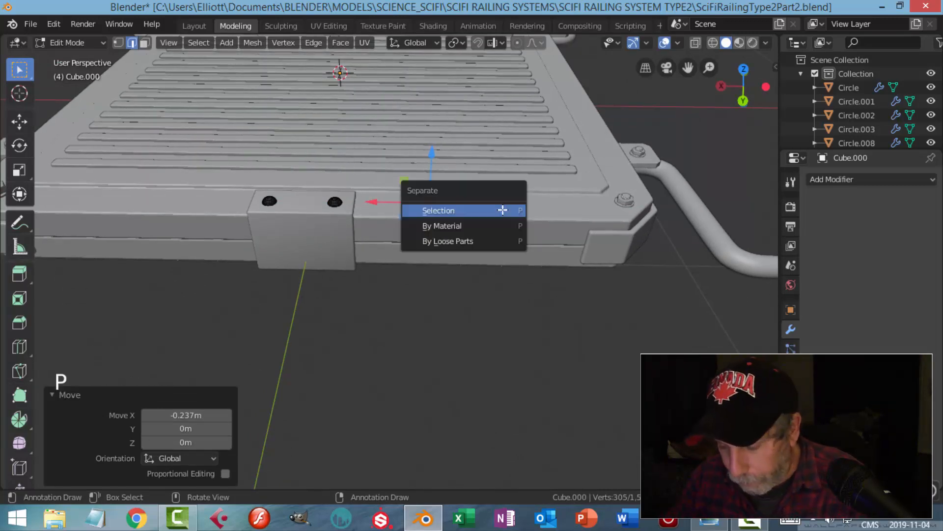
pyautogui.press('p')
pyautogui.press('Tab')
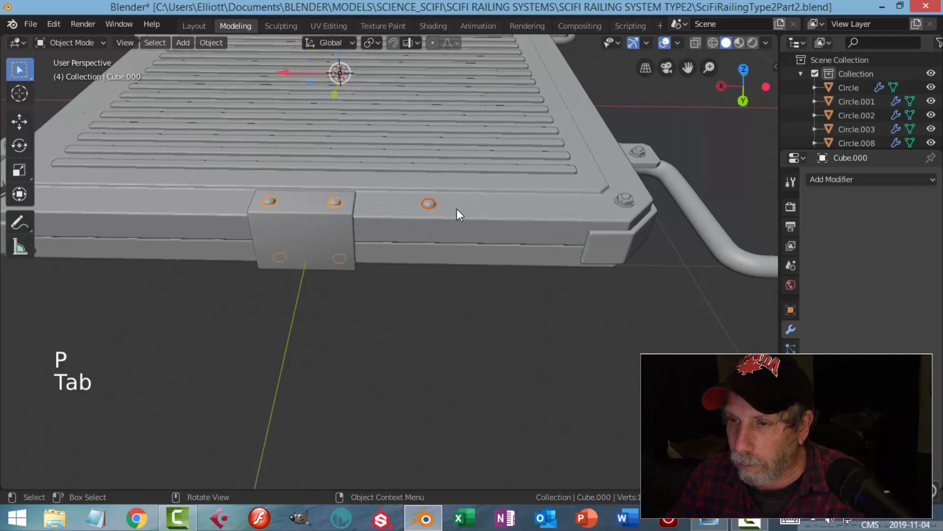
# Set the separated dome cap's origin to its geometry
pyautogui.click(213, 42)
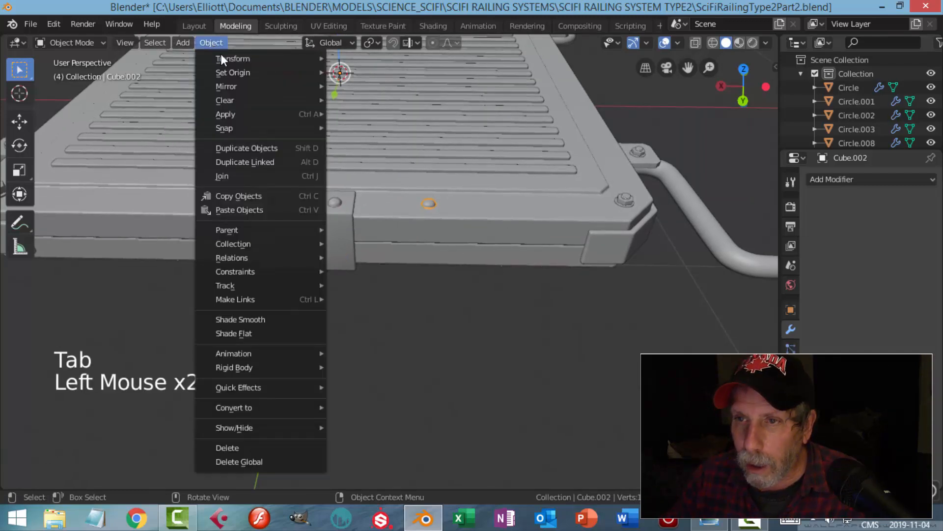
pyautogui.moveTo(225, 68)
pyautogui.click(410, 87)
# Move the cap to the platform's corner plate, about 0.0807 m in Y, -0.467 m in X and -0.0863 m in Z
pyautogui.scroll(-2, 413, 118)
pyautogui.moveTo(462, 139); pyautogui.dragTo(431, 124, button='middle')
pyautogui.moveTo(301, 205); pyautogui.dragTo(382, 196)
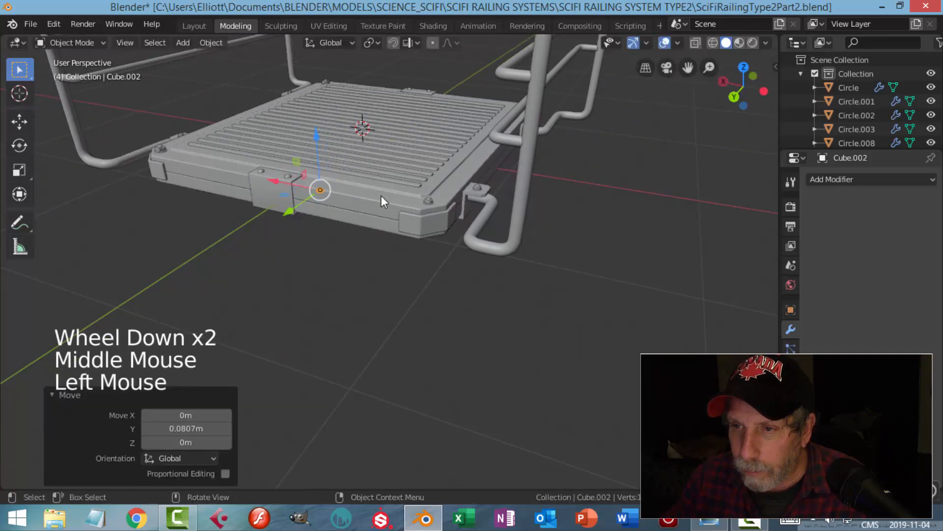
pyautogui.scroll(2, 355, 187)
pyautogui.moveTo(227, 126); pyautogui.dragTo(436, 189)
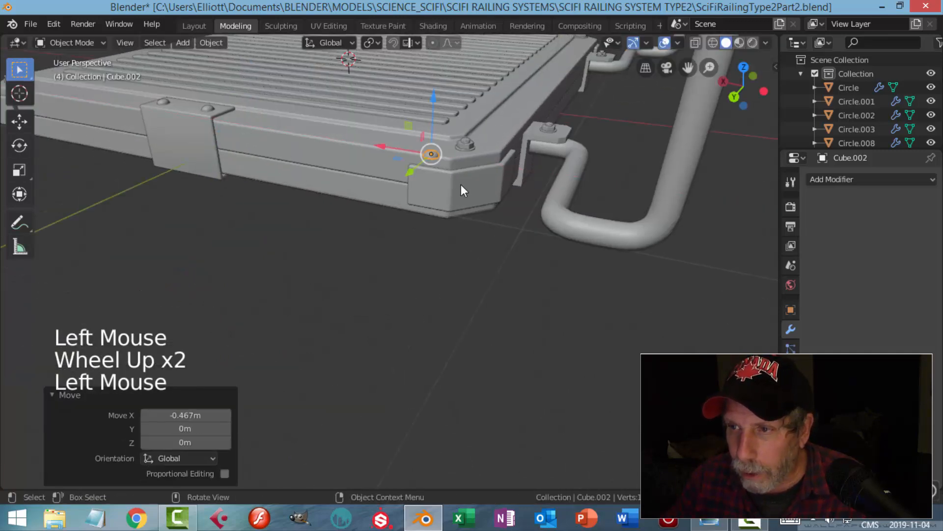
pyautogui.moveTo(435, 101); pyautogui.dragTo(436, 138)
pyautogui.scroll(2, 482, 182)
pyautogui.moveTo(484, 181); pyautogui.dragTo(476, 186, button='middle')
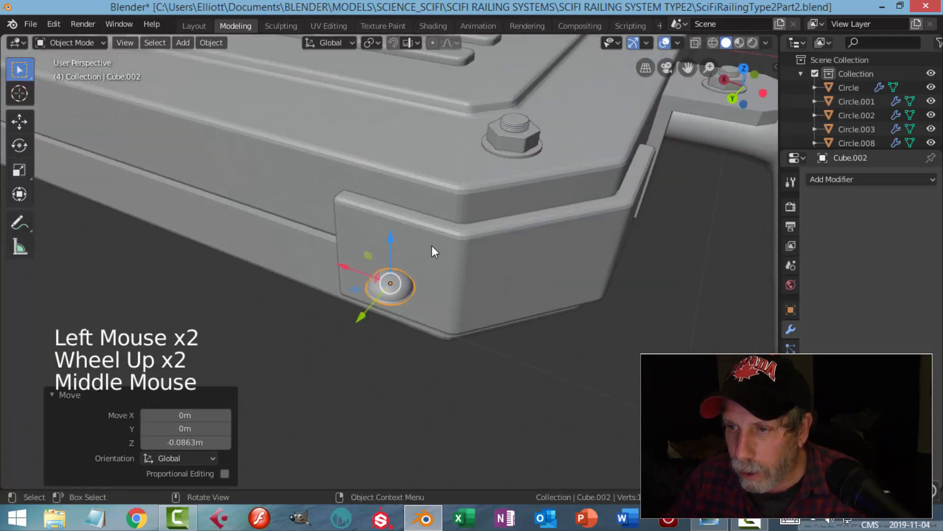
# Rotate the dome cap -90° about the X axis so that it faces outward from the corner plate
pyautogui.press('r')
pyautogui.press('x')
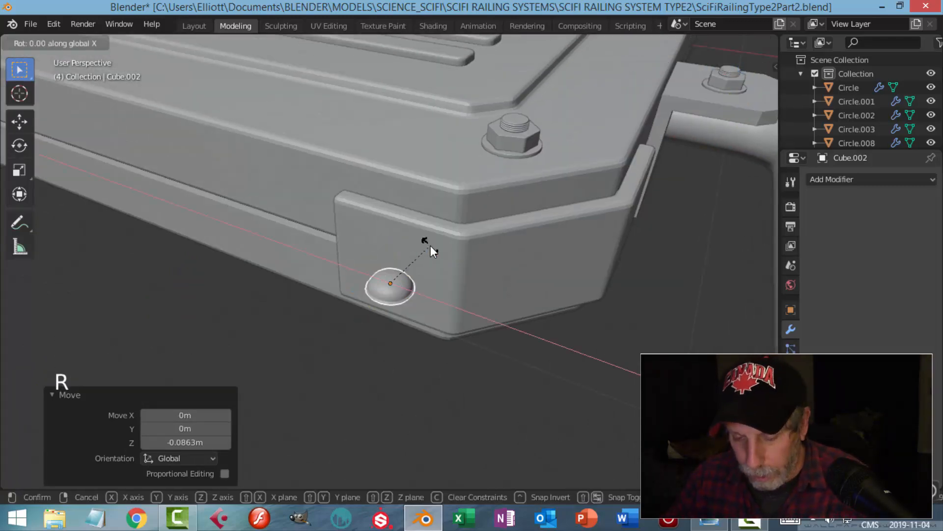
pyautogui.press('9')
pyautogui.press('0')
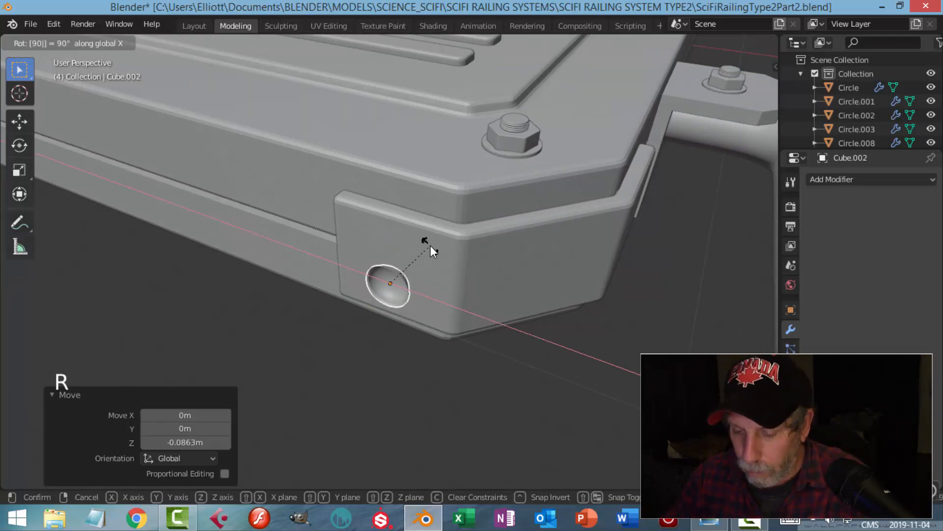
pyautogui.press('Return')
# Seat the dome cap against the corner plate's front face and centre it in height
pyautogui.moveTo(444, 257); pyautogui.dragTo(176, 252, button='middle')
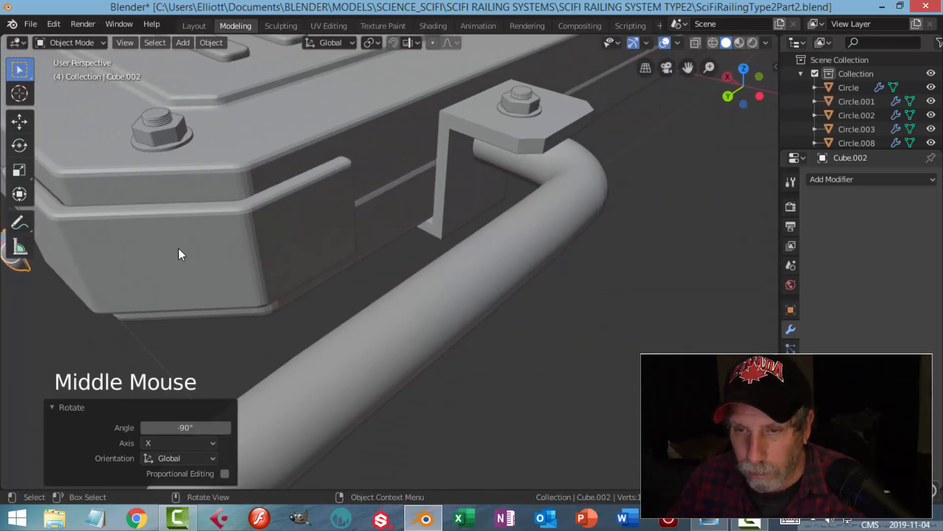
pyautogui.press('KP_3')
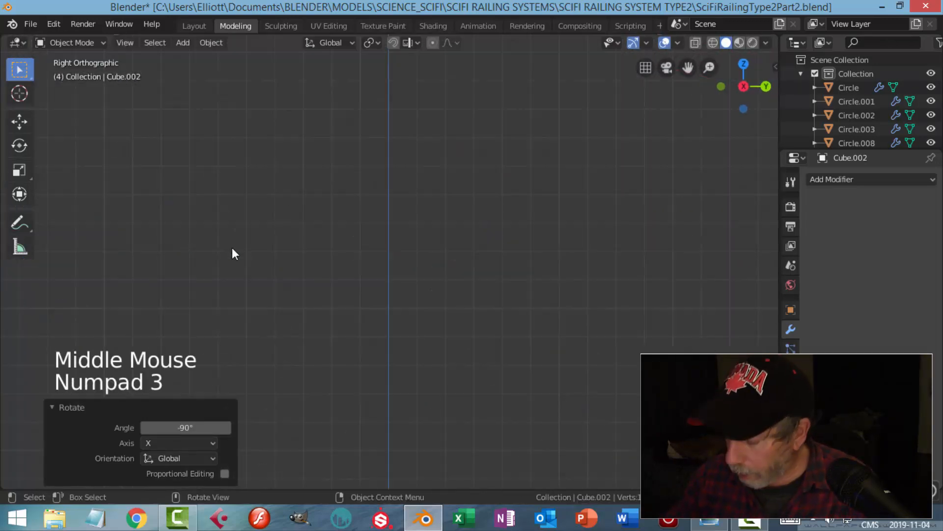
pyautogui.press('KP_Decimal')
pyautogui.scroll(-8, 293, 249)
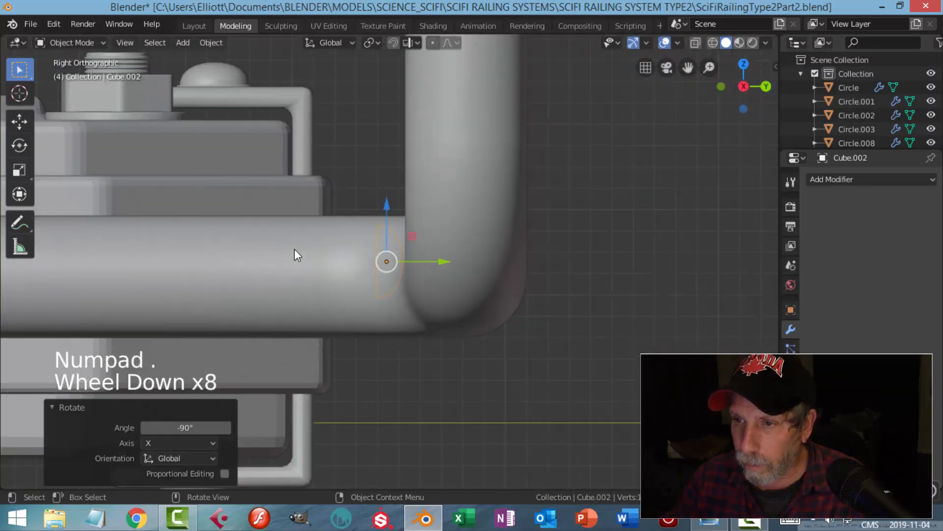
pyautogui.moveTo(431, 258); pyautogui.dragTo(403, 259)
pyautogui.moveTo(403, 259); pyautogui.dragTo(392, 300, button='middle')
pyautogui.moveTo(325, 270); pyautogui.dragTo(303, 283)
pyautogui.moveTo(364, 273); pyautogui.dragTo(384, 239, button='middle')
pyautogui.moveTo(336, 214); pyautogui.dragTo(335, 230)
pyautogui.moveTo(394, 280); pyautogui.dragTo(415, 272)
# Examine the placed corner cap and the surrounding platform from several angles
pyautogui.hotkey('alt', 'a')
pyautogui.keyDown('alt'); pyautogui.scroll(-1, 473, 275); pyautogui.keyUp('alt')
pyautogui.scroll(-3, 473, 275)
pyautogui.moveTo(473, 275); pyautogui.dragTo(316, 285, button='middle')
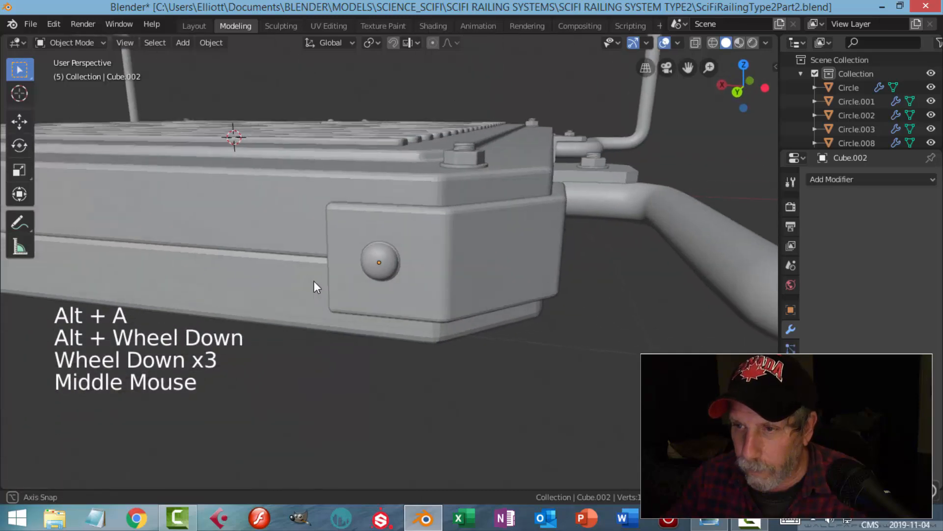
pyautogui.scroll(-3, 483, 284)
pyautogui.moveTo(484, 279); pyautogui.dragTo(432, 266, button='middle')
pyautogui.scroll(-3, 440, 258)
pyautogui.scroll(-1, 455, 266)
pyautogui.scroll(-2, 456, 263)
pyautogui.scroll(3, 407, 266)
pyautogui.scroll(-4, 359, 280)
# Duplicate the corner cap and move the copy about 1.55 m along X onto the opposite corner plate
pyautogui.keyDown('shift'); pyautogui.moveTo(358, 279); pyautogui.dragTo(442, 280, button='middle'); pyautogui.keyUp('shift')
pyautogui.moveTo(443, 280); pyautogui.dragTo(581, 273, button='middle')
pyautogui.click(512, 251)
pyautogui.scroll(3, 505, 270)
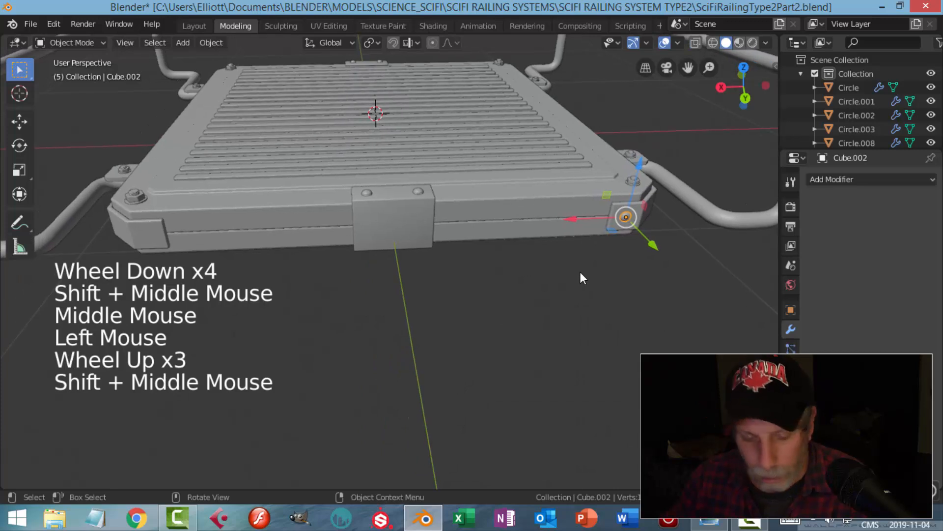
pyautogui.hotkey('shift', 'd')
pyautogui.click(212, 255)
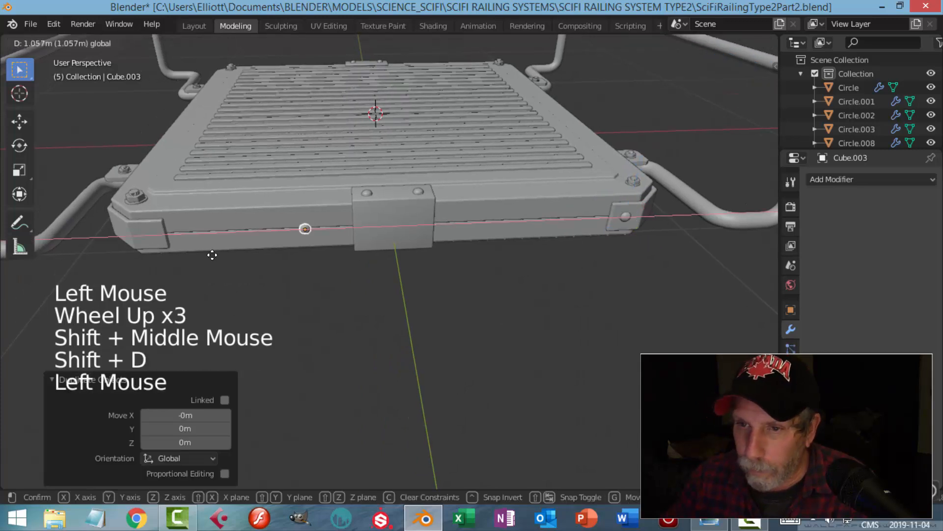
pyautogui.click(95, 270)
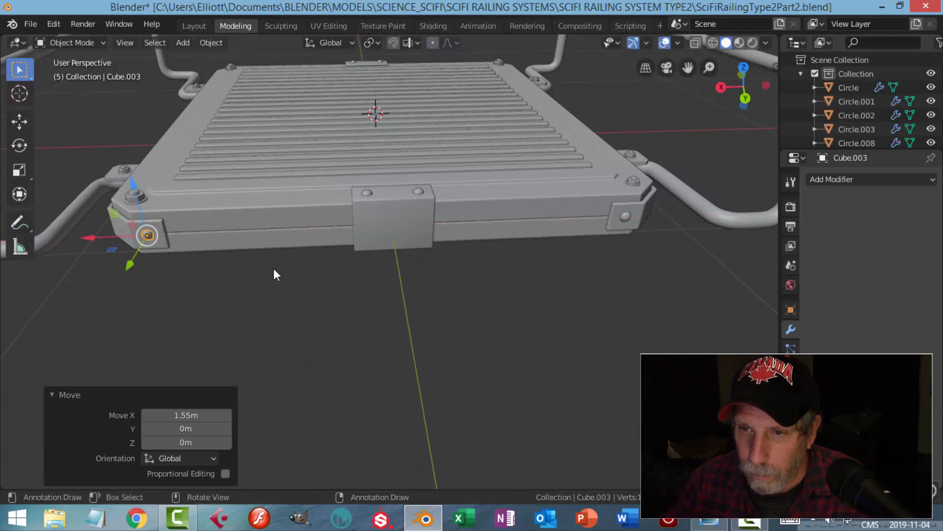
pyautogui.hotkey('alt', 'a')
# Duplicate the dome cap on the corner plate's front face and move the copy around to its side face, about -0.145 m along Y
pyautogui.scroll(-3, 314, 270)
pyautogui.moveTo(332, 270); pyautogui.dragTo(463, 238, button='middle')
pyautogui.scroll(2, 480, 277)
pyautogui.scroll(1, 369, 226)
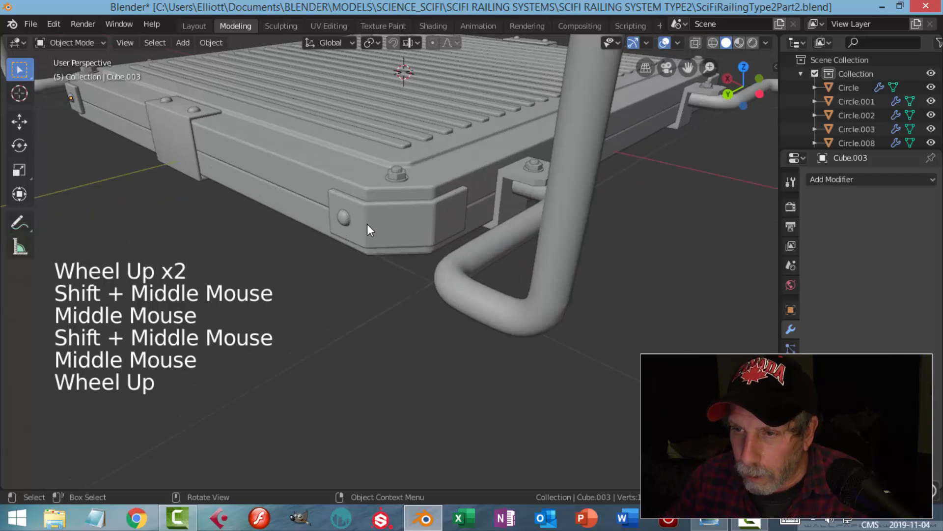
pyautogui.click(370, 221)
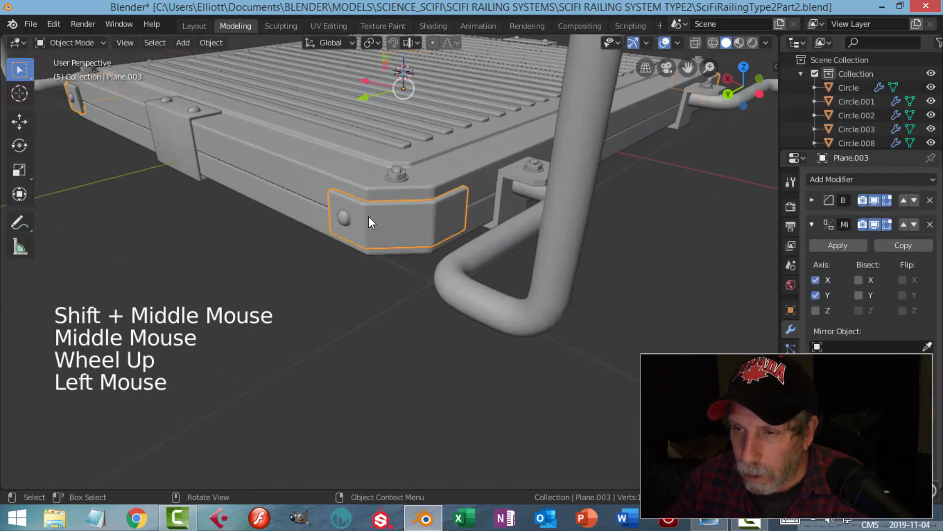
pyautogui.click(344, 218)
pyautogui.moveTo(437, 225); pyautogui.dragTo(438, 229, button='middle')
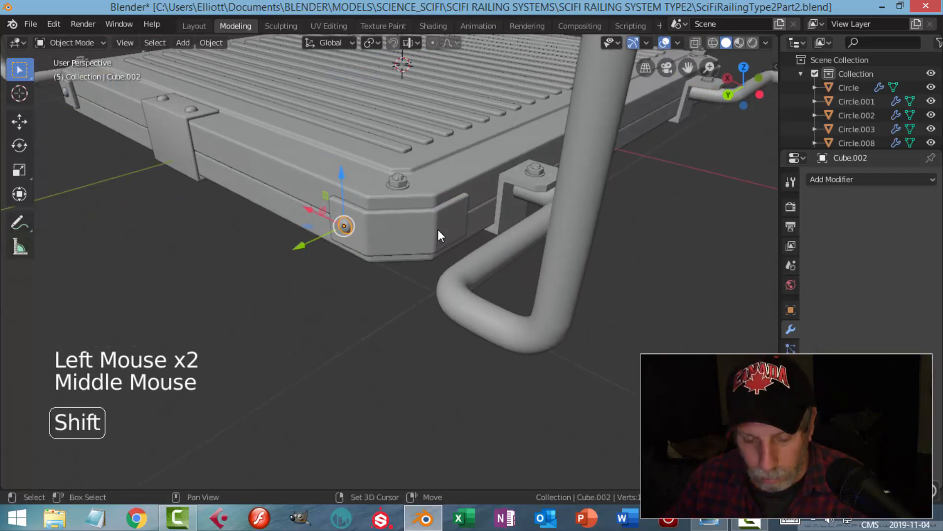
pyautogui.hotkey('shift', 'd')
pyautogui.click(386, 238)
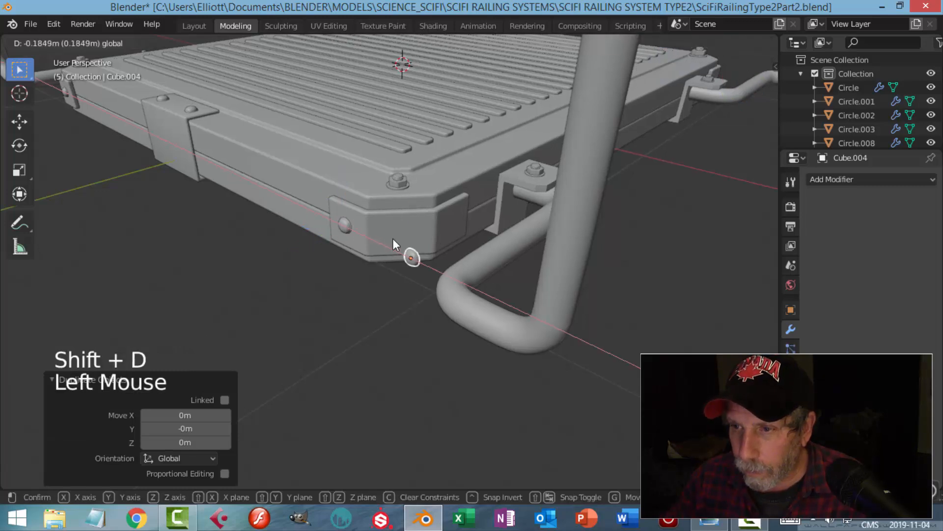
pyautogui.moveTo(368, 282); pyautogui.dragTo(486, 259)
# Rotate the copied cap 90° about the Z axis so that it faces outward from the plate's side
pyautogui.scroll(3, 518, 252)
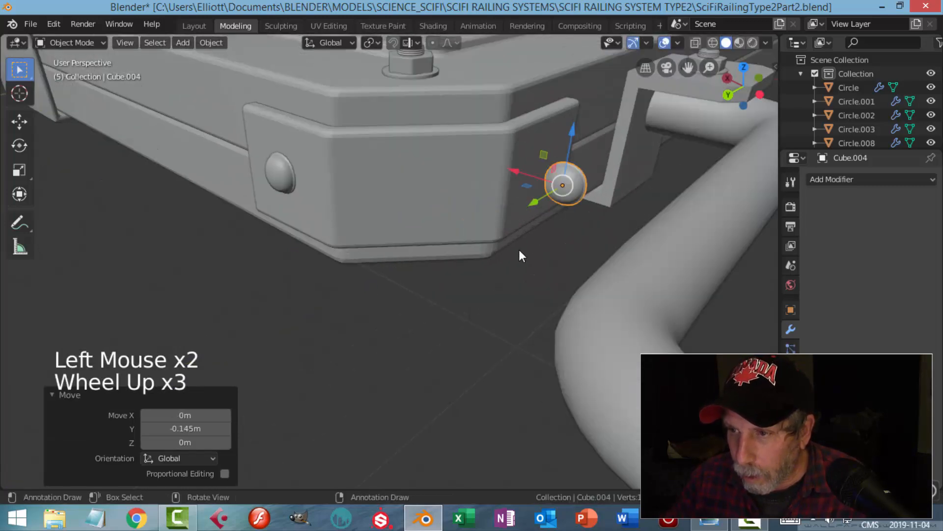
pyautogui.keyDown('shift'); pyautogui.moveTo(521, 258); pyautogui.dragTo(484, 268, button='middle'); pyautogui.keyUp('shift')
pyautogui.press('z')
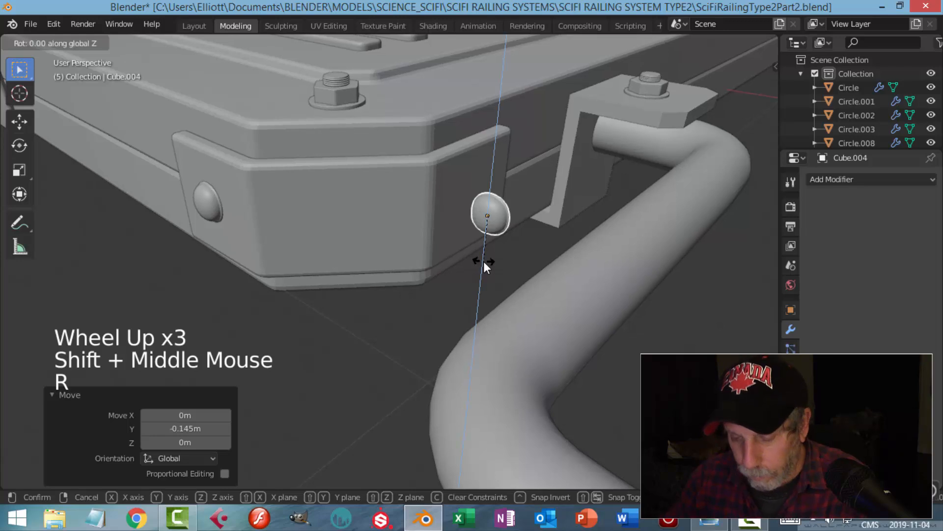
pyautogui.press('9')
pyautogui.press('0')
pyautogui.press('Return')
# Seat the rotated cap against the corner plate's side face, about 0.026 m along X, and shift it about -0.0219 m along Y
pyautogui.moveTo(443, 202); pyautogui.dragTo(436, 198)
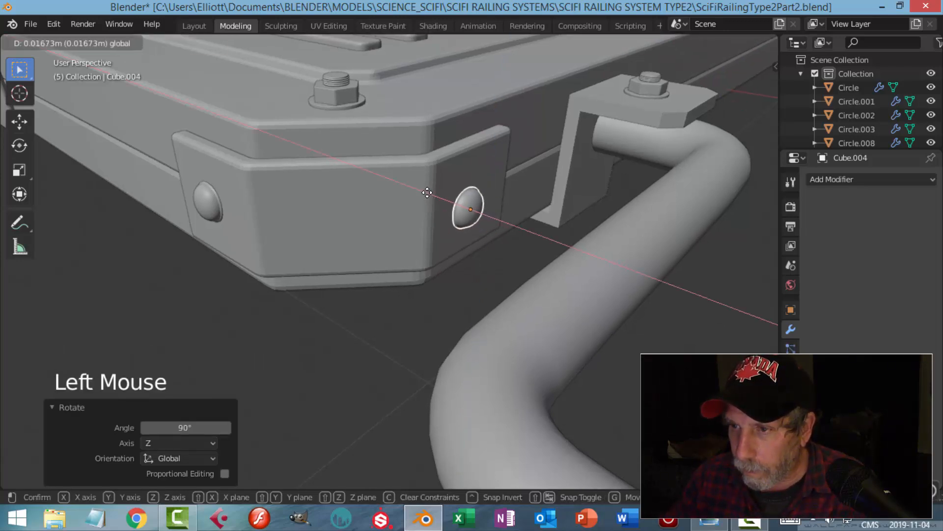
pyautogui.moveTo(427, 191); pyautogui.dragTo(424, 189)
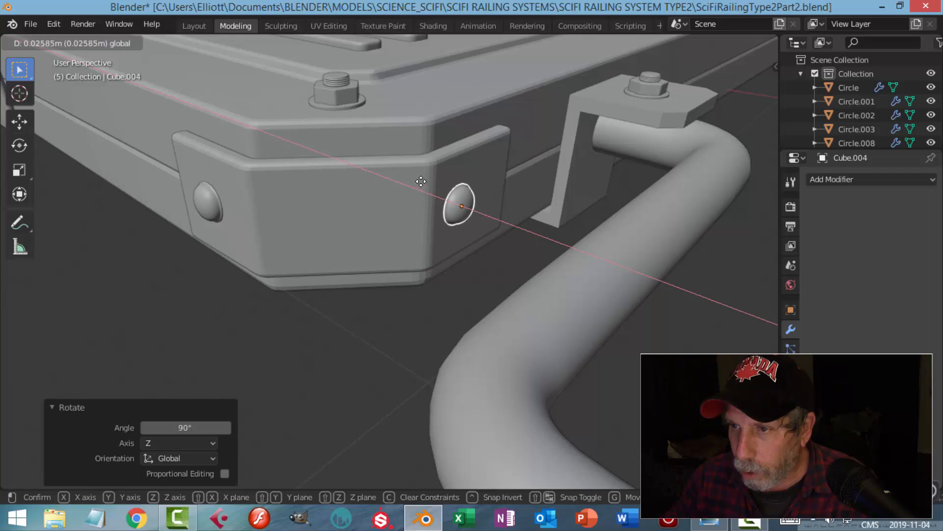
pyautogui.moveTo(421, 182); pyautogui.dragTo(421, 182)
pyautogui.moveTo(433, 216); pyautogui.dragTo(474, 217)
pyautogui.moveTo(474, 217); pyautogui.dragTo(486, 223, button='middle')
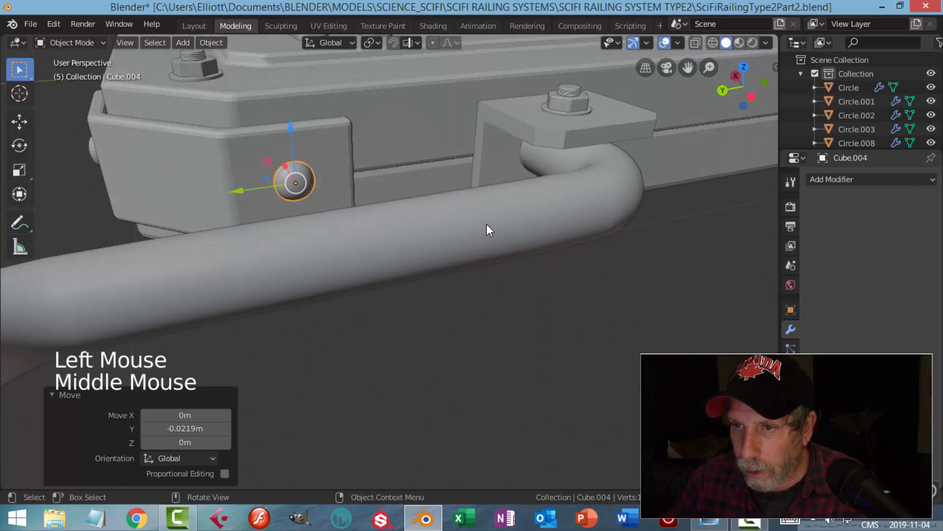
pyautogui.hotkey('alt', 'a')
pyautogui.scroll(-3, 297, 196)
pyautogui.moveTo(297, 196); pyautogui.dragTo(459, 233, button='middle')
pyautogui.scroll(1, 469, 228)
# Duplicate the side-face cap and move the copy about 1.89 m along X to the opposite corner plate
pyautogui.click(458, 229)
pyautogui.scroll(-1, 444, 246)
pyautogui.hotkey('alt', 'a')
pyautogui.click(460, 237)
pyautogui.moveTo(353, 259); pyautogui.dragTo(425, 261, button='middle')
pyautogui.scroll(-4, 384, 255)
pyautogui.moveTo(425, 260); pyautogui.dragTo(501, 272, button='middle')
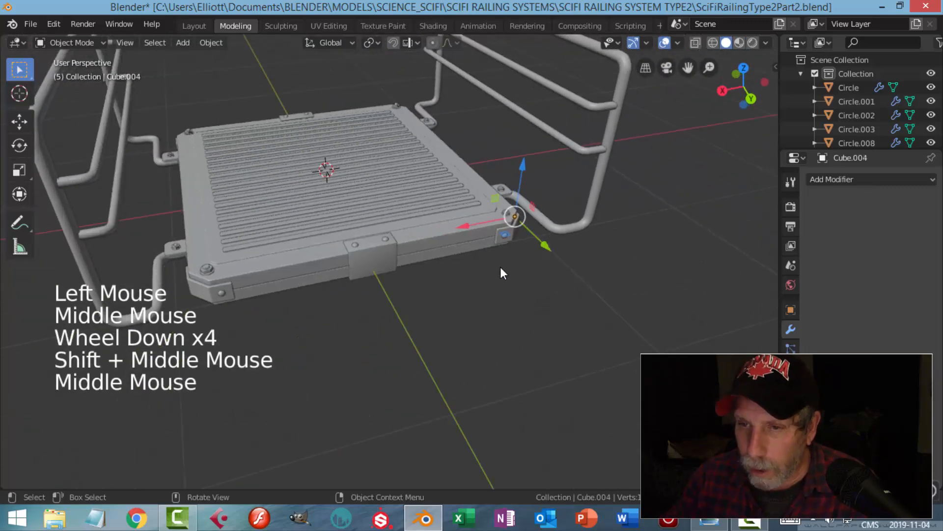
pyautogui.hotkey('shift', 'd')
pyautogui.press('Escape')
pyautogui.moveTo(479, 225); pyautogui.dragTo(140, 295)
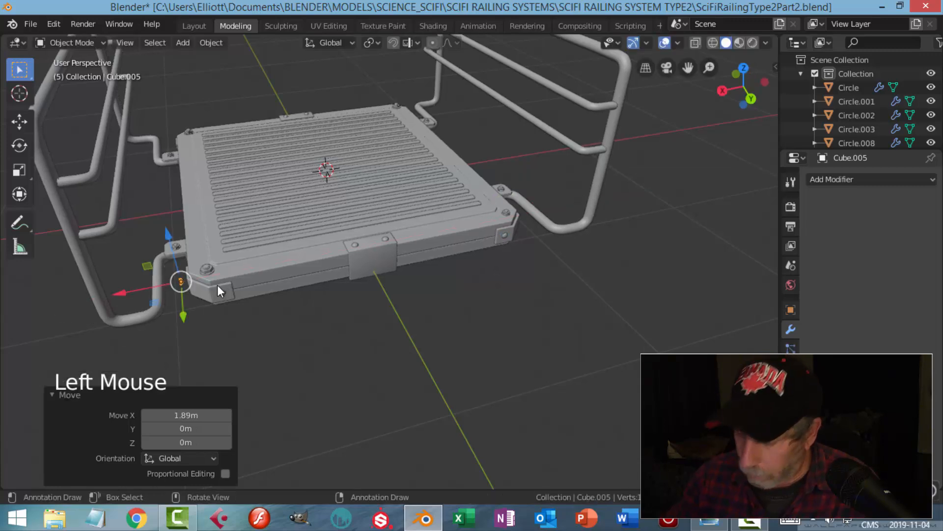
# Rotate the new side cap 180° about the Z axis so that its dome faces outward
pyautogui.press('KP_Decimal')
pyautogui.scroll(-5, 403, 302)
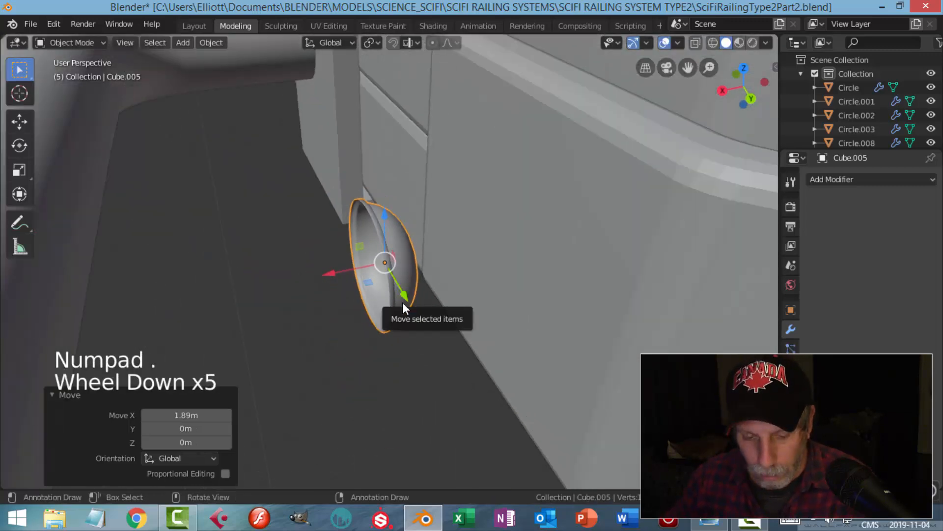
pyautogui.write('rz18')
pyautogui.write('0')
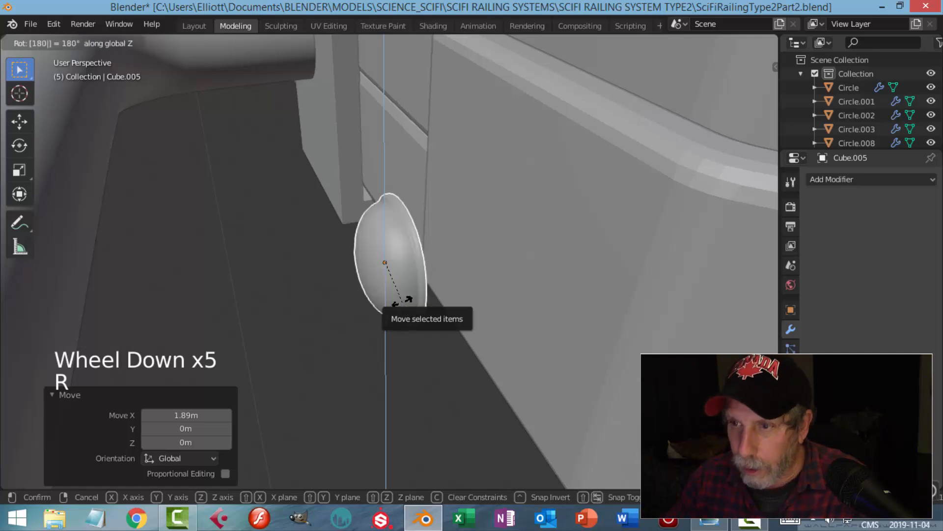
pyautogui.press('Return')
# Slide the cap along X until it sits against the opposite corner plate's side face
pyautogui.moveTo(336, 274); pyautogui.dragTo(449, 279)
pyautogui.hotkey('alt', 'a')
pyautogui.scroll(-6, 489, 287)
pyautogui.moveTo(510, 305); pyautogui.dragTo(421, 271, button='middle')
pyautogui.scroll(-3, 472, 284)
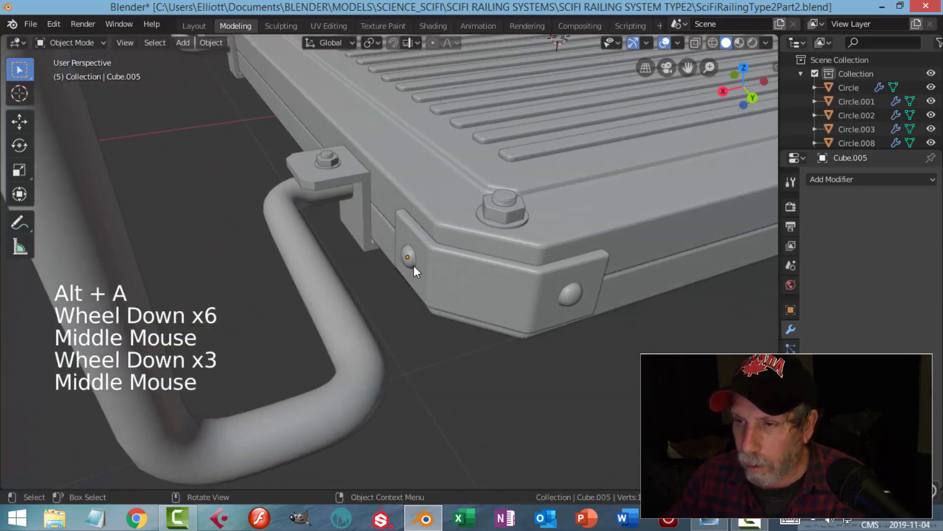
# Join the four dome caps on the two corner plates at this end of the platform into one object
pyautogui.click(444, 278)
pyautogui.keyDown('shift'); pyautogui.click(578, 290); pyautogui.keyUp('shift')
pyautogui.scroll(-3, 605, 298)
pyautogui.keyDown('shift'); pyautogui.moveTo(665, 297); pyautogui.dragTo(479, 299, button='middle'); pyautogui.keyUp('shift')
pyautogui.scroll(-3, 581, 282)
pyautogui.keyDown('shift'); pyautogui.moveTo(581, 282); pyautogui.dragTo(500, 305, button='middle'); pyautogui.keyUp('shift')
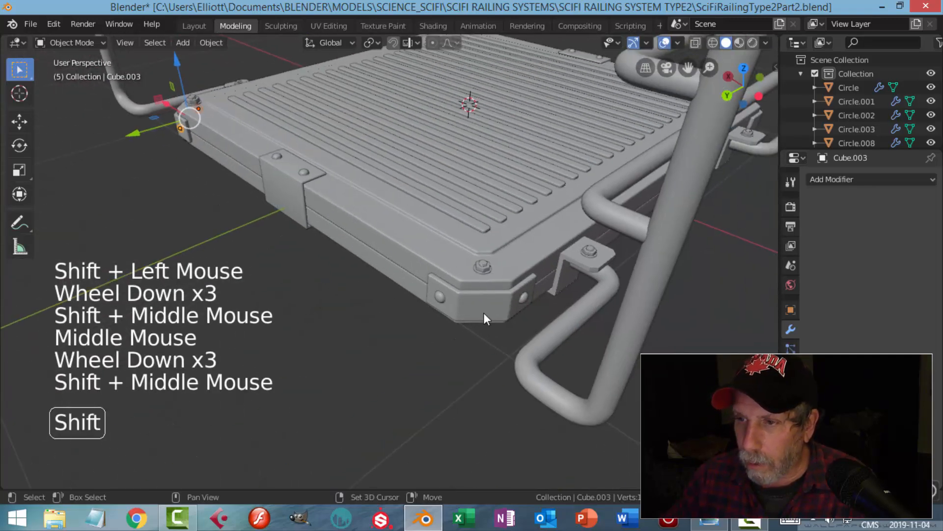
pyautogui.keyDown('shift'); pyautogui.click(445, 301); pyautogui.keyUp('shift')
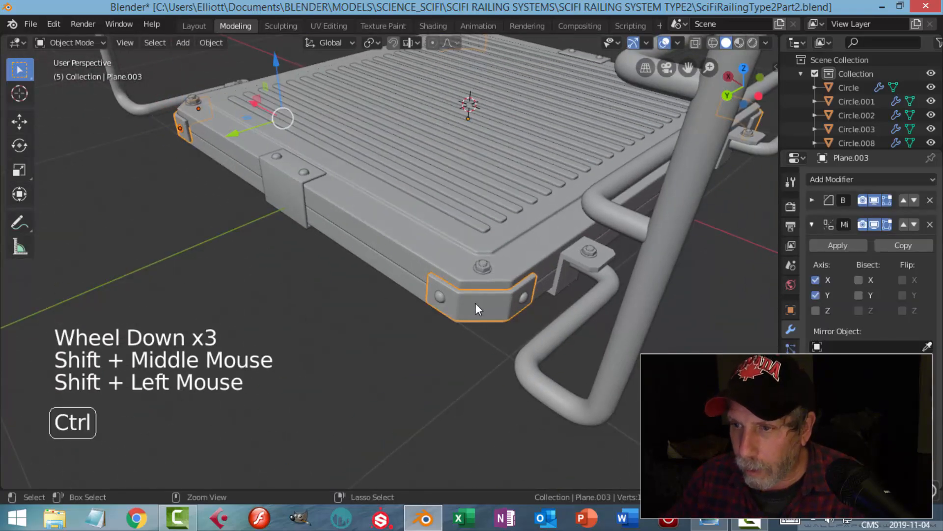
pyautogui.hotkey('ctrl', 'z')
pyautogui.keyDown('shift'); pyautogui.click(439, 297); pyautogui.keyUp('shift')
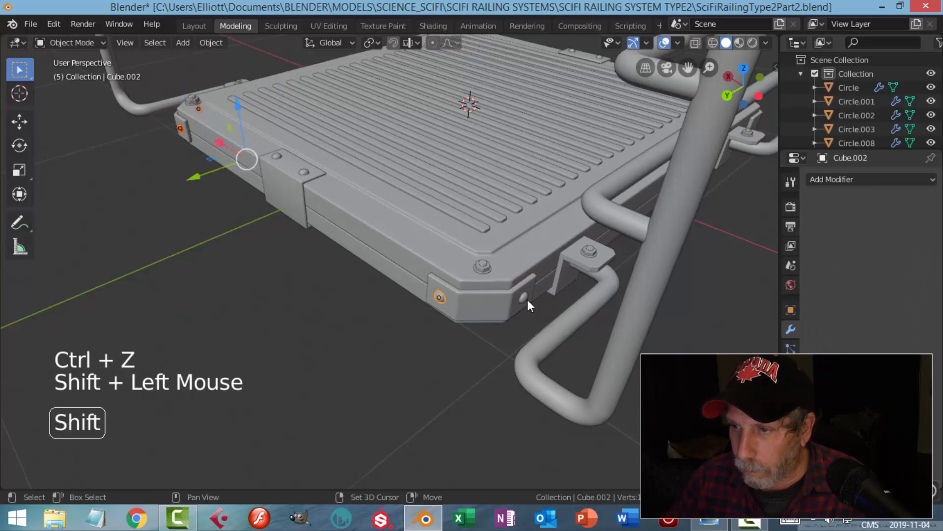
pyautogui.keyDown('shift'); pyautogui.click(527, 300); pyautogui.keyUp('shift')
pyautogui.hotkey('ctrl', 'z')
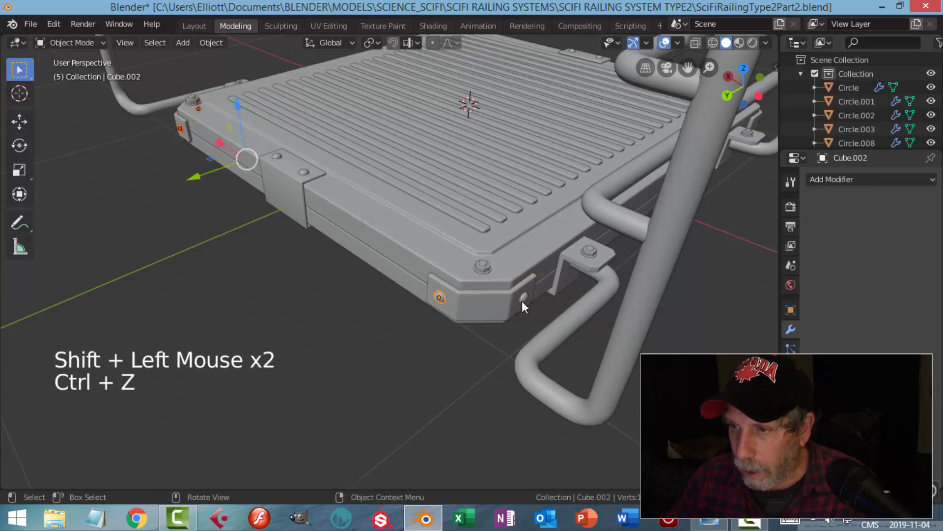
pyautogui.scroll(2, 526, 303)
pyautogui.keyDown('shift'); pyautogui.click(651, 331); pyautogui.keyUp('shift')
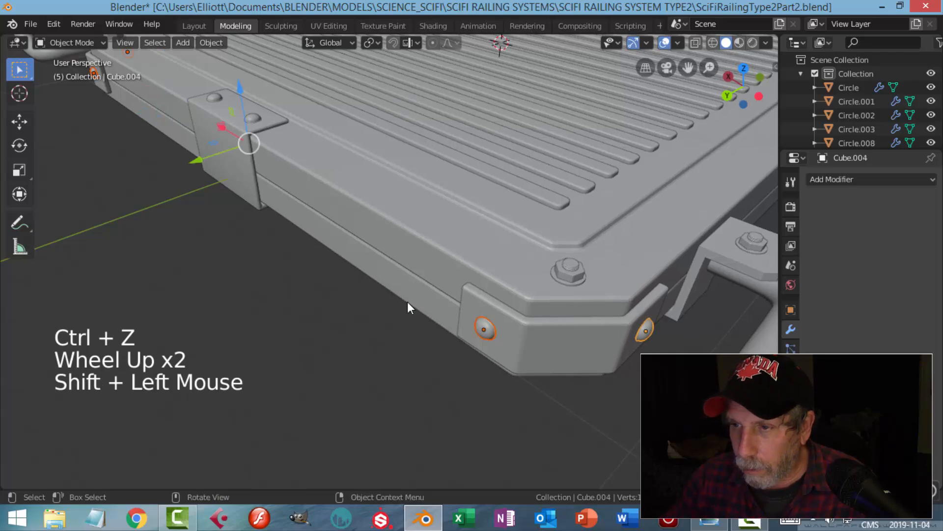
pyautogui.scroll(-3, 405, 301)
pyautogui.moveTo(320, 260); pyautogui.dragTo(267, 222, button='middle')
pyautogui.click(19, 121)
pyautogui.moveTo(210, 209); pyautogui.dragTo(371, 253, button='middle')
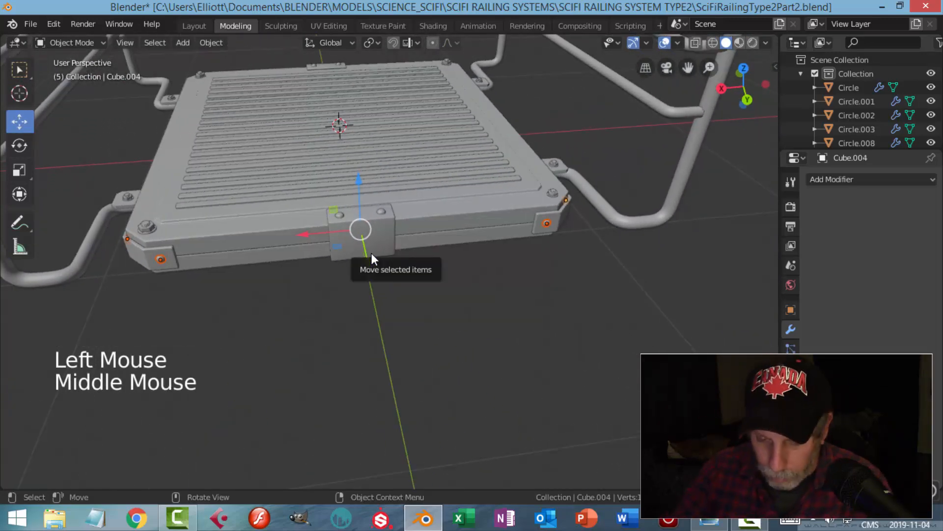
pyautogui.hotkey('ctrl', 'j')
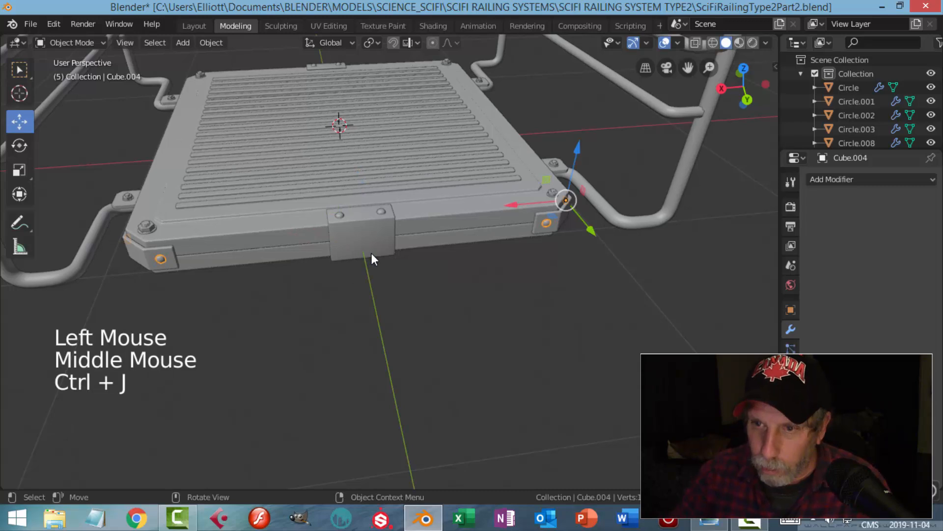
# Set the joined caps' origin to their geometry
pyautogui.click(211, 43)
pyautogui.moveTo(234, 68)
pyautogui.click(369, 86)
pyautogui.moveTo(370, 87); pyautogui.dragTo(394, 118, button='middle')
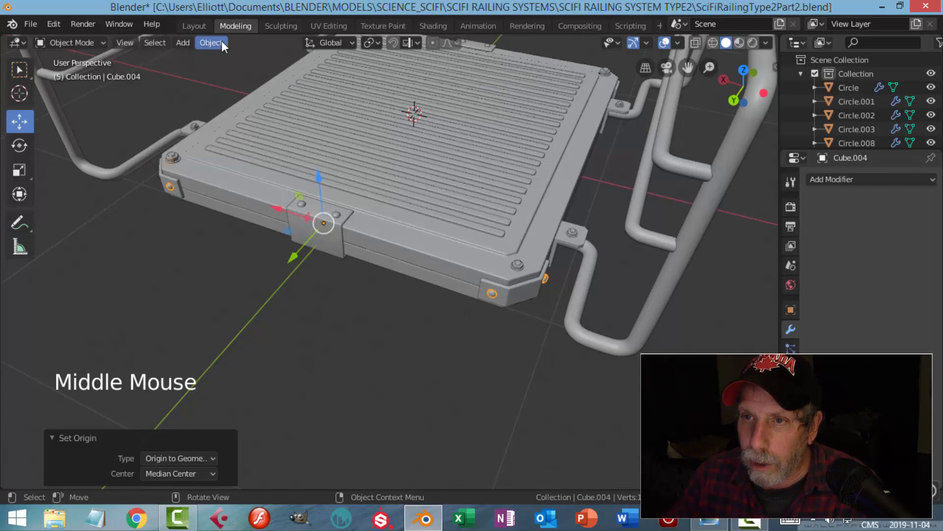
# Set the joined caps' origin to the 3D cursor at the platform's centre
pyautogui.click(222, 43)
pyautogui.moveTo(287, 71)
pyautogui.click(393, 101)
# Duplicate the joined caps and rotate the copy 180° about Z onto the corner plates at the platform's other end
pyautogui.scroll(-3, 429, 116)
pyautogui.moveTo(429, 116)
pyautogui.mouseDown(button='middle')
pyautogui.moveTo(364, 121)
pyautogui.moveTo(432, 129)
pyautogui.mouseUp(button='middle')
pyautogui.hotkey('shift', 'd')
pyautogui.write('rz')
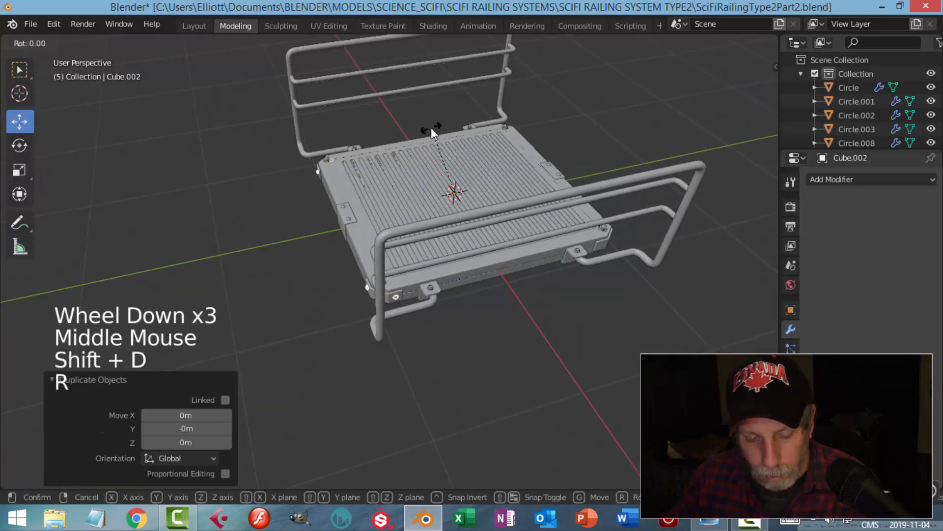
pyautogui.write('180')
pyautogui.press('Return')
pyautogui.moveTo(687, 139); pyautogui.dragTo(598, 221, button='middle')
pyautogui.hotkey('alt', 'a')
# Check the caps around the whole platform and save the file
pyautogui.scroll(-3, 602, 296)
pyautogui.keyDown('shift'); pyautogui.moveTo(603, 297); pyautogui.dragTo(472, 252, button='middle'); pyautogui.keyUp('shift')
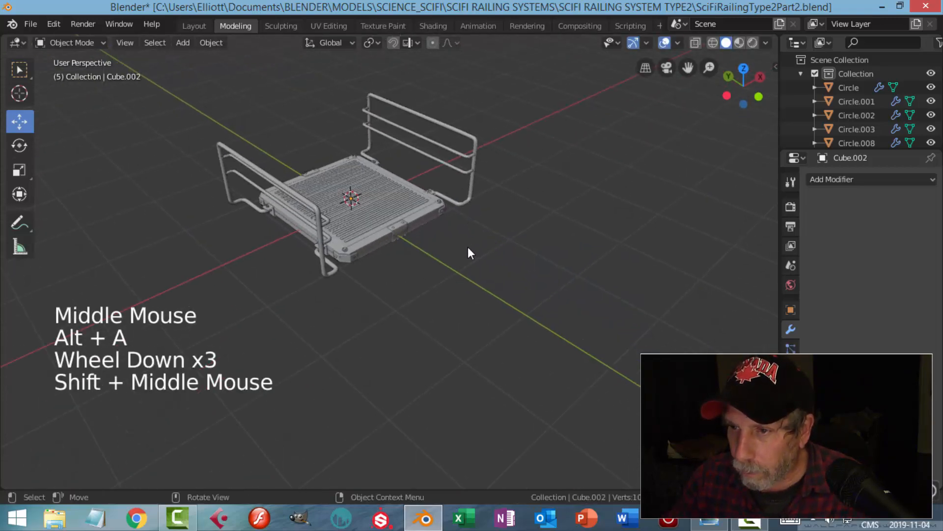
pyautogui.scroll(5, 457, 250)
pyautogui.moveTo(388, 239); pyautogui.dragTo(602, 225, button='middle')
pyautogui.scroll(-2, 511, 226)
pyautogui.moveTo(481, 225); pyautogui.dragTo(432, 221, button='middle')
pyautogui.hotkey('ctrl', 's')
# Examine the washer and hex bolt on the railing bracket beside the corner plate
pyautogui.scroll(2, 403, 151)
pyautogui.scroll(-2, 352, 179)
pyautogui.scroll(1, 449, 296)
pyautogui.scroll(2, 462, 315)
pyautogui.scroll(2, 434, 236)
pyautogui.scroll(-2, 439, 253)
pyautogui.moveTo(440, 255); pyautogui.dragTo(420, 254, button='middle')
pyautogui.scroll(2, 382, 214)
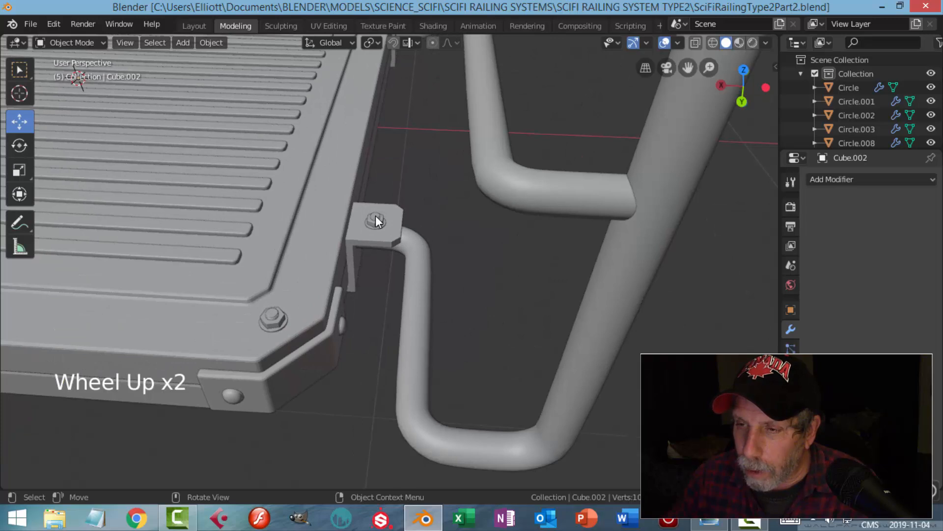
pyautogui.click(375, 219)
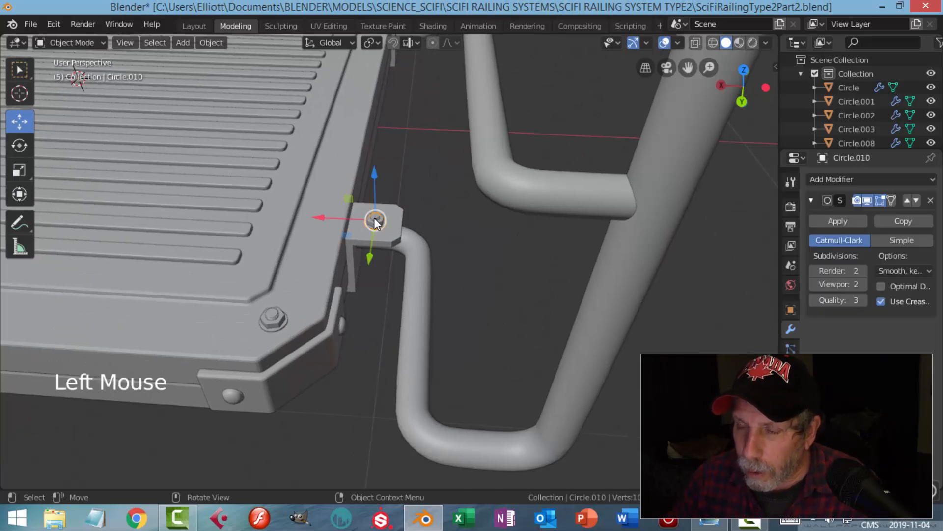
pyautogui.scroll(3, 391, 228)
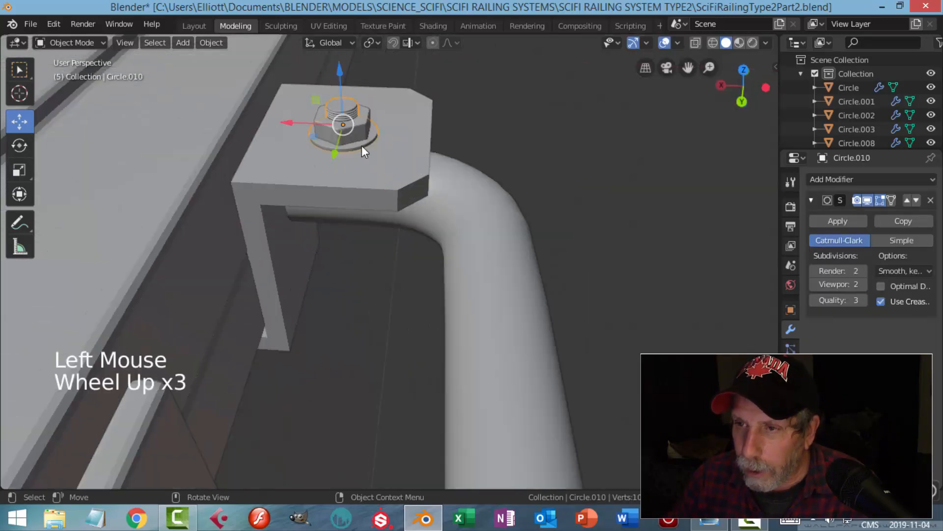
pyautogui.keyDown('shift'); pyautogui.click(361, 133); pyautogui.keyUp('shift')
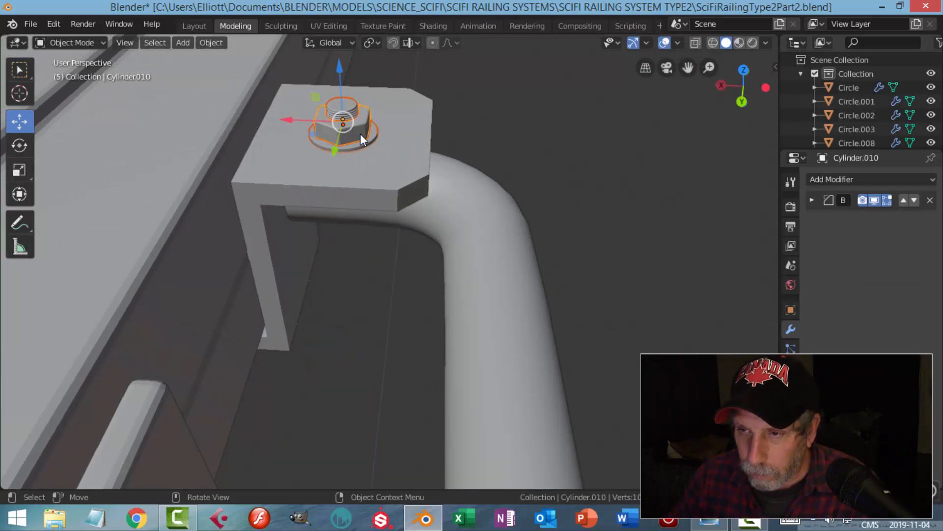
pyautogui.hotkey('alt', 'a')
# Save the scene file
pyautogui.scroll(-7, 362, 137)
pyautogui.moveTo(362, 144); pyautogui.dragTo(467, 325, button='middle')
pyautogui.hotkey('ctrl', 's')
pyautogui.scroll(2, 465, 320)
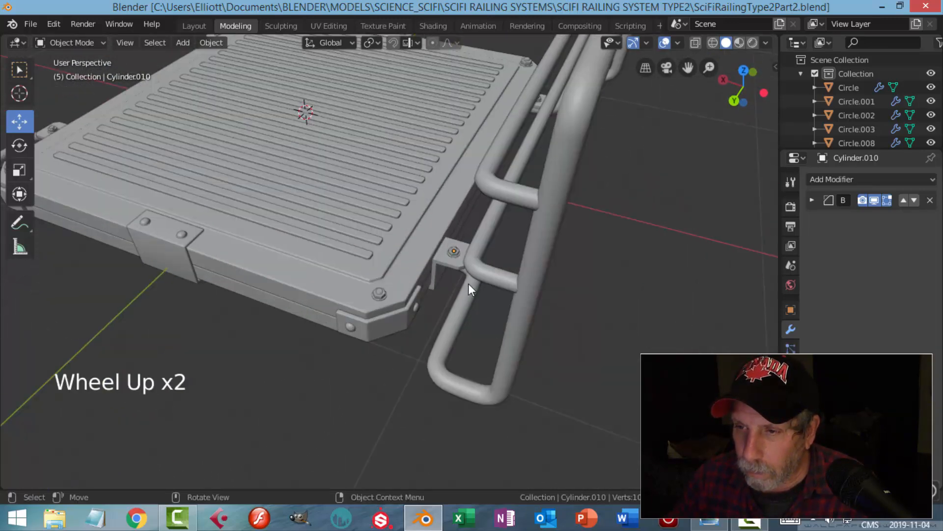
# Add a plane at the platform's centre and lower it along Z below the platform
pyautogui.scroll(-5, 467, 278)
pyautogui.moveTo(407, 307); pyautogui.dragTo(383, 238, button='middle')
pyautogui.moveTo(398, 200); pyautogui.dragTo(416, 212, button='middle')
pyautogui.hotkey('shift', 'a')
pyautogui.moveTo(415, 211)
pyautogui.click(481, 212)
pyautogui.scroll(-3, 466, 215)
pyautogui.moveTo(396, 180); pyautogui.dragTo(399, 196)
# Scale the plane's mesh to about 0.39, then adjust its size to fit centrally within the platform's underside
pyautogui.moveTo(443, 209); pyautogui.dragTo(584, 168, button='middle')
pyautogui.press('Tab')
pyautogui.scroll(6, 485, 226)
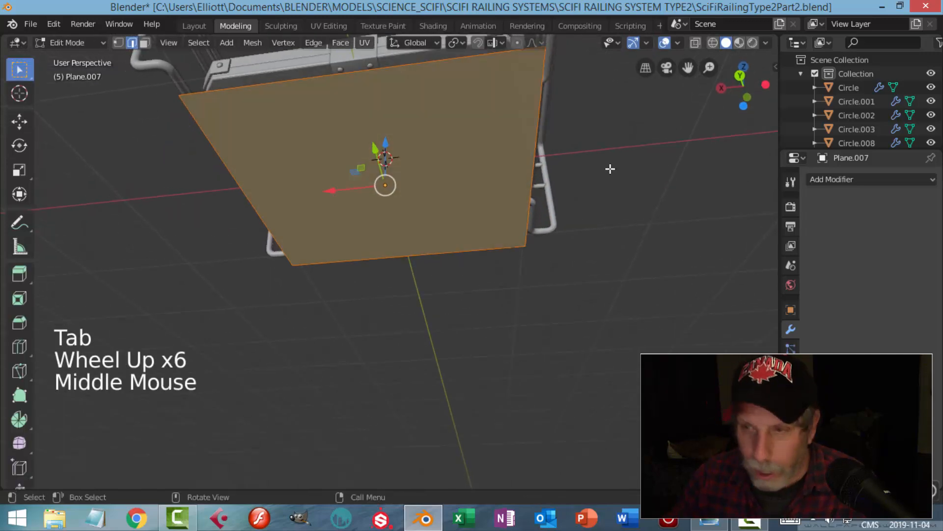
pyautogui.press('s')
pyautogui.click(473, 173)
pyautogui.moveTo(473, 173); pyautogui.dragTo(411, 97, button='middle')
pyautogui.press('s')
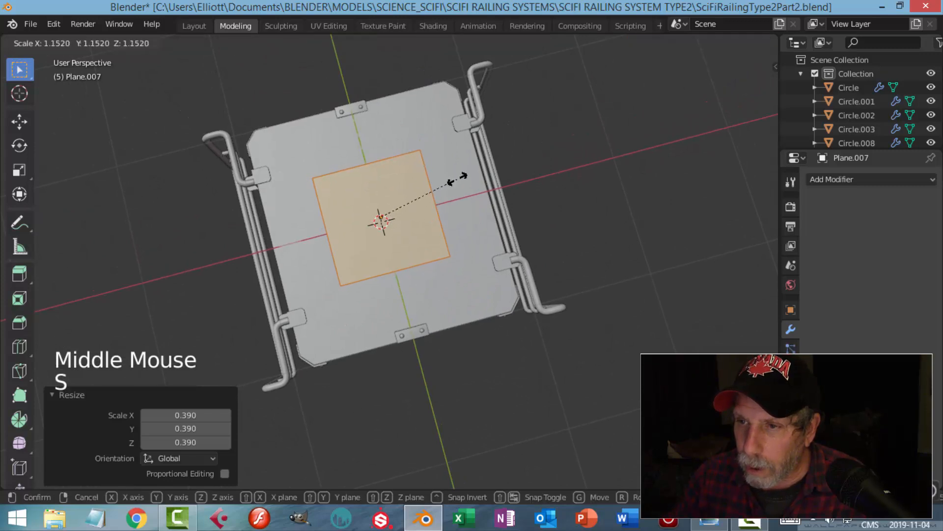
pyautogui.click(433, 169)
# Raise the plane's face about 0.0873 m along Z toward the platform's underside
pyautogui.moveTo(432, 169); pyautogui.dragTo(448, 322, button='middle')
pyautogui.scroll(2, 393, 237)
pyautogui.moveTo(394, 238); pyautogui.dragTo(395, 230, button='middle')
pyautogui.moveTo(348, 148); pyautogui.dragTo(396, 169)
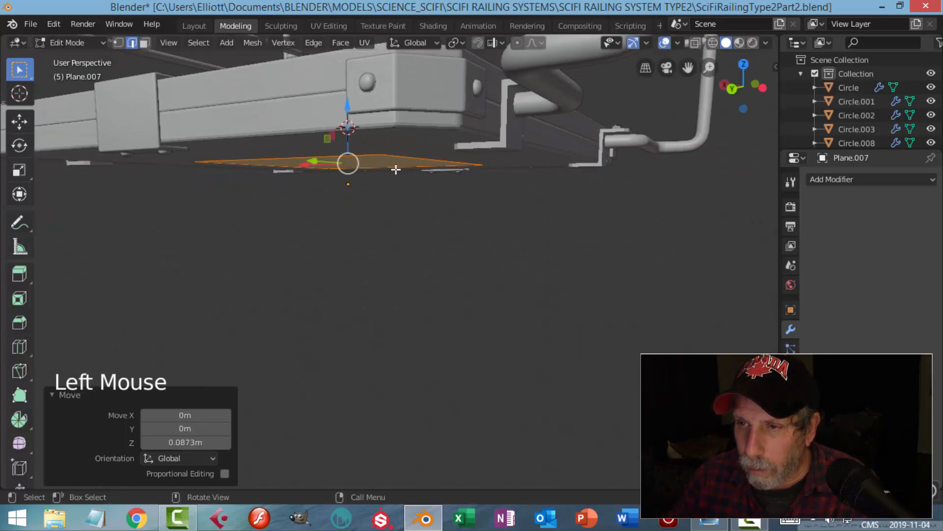
# Extrude the plane's face downward into a thin square slab beneath the platform
pyautogui.press('e')
pyautogui.moveTo(348, 108); pyautogui.dragTo(349, 129)
pyautogui.hotkey('alt', 'a')
pyautogui.moveTo(450, 183); pyautogui.dragTo(580, 183, button='middle')
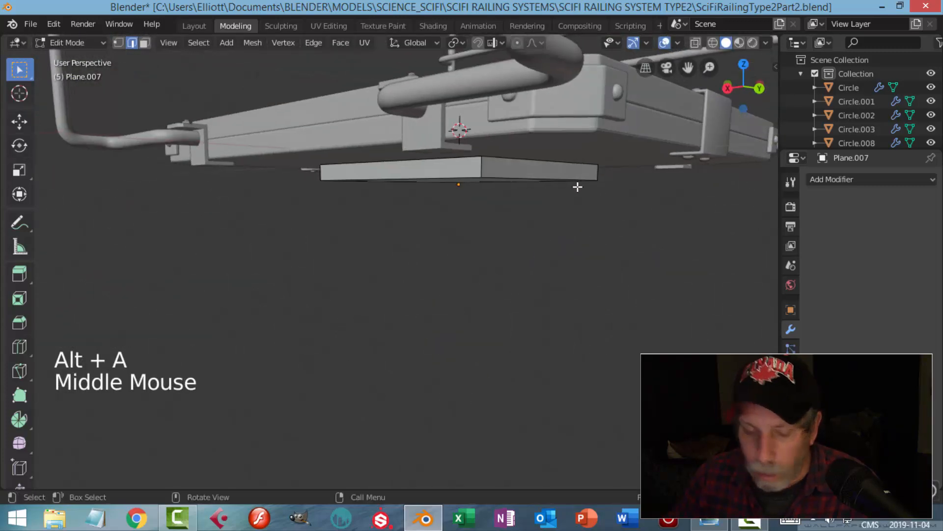
# Bevel the slab's four vertical corner edges to about 0.04 m with several segments
pyautogui.press('2')
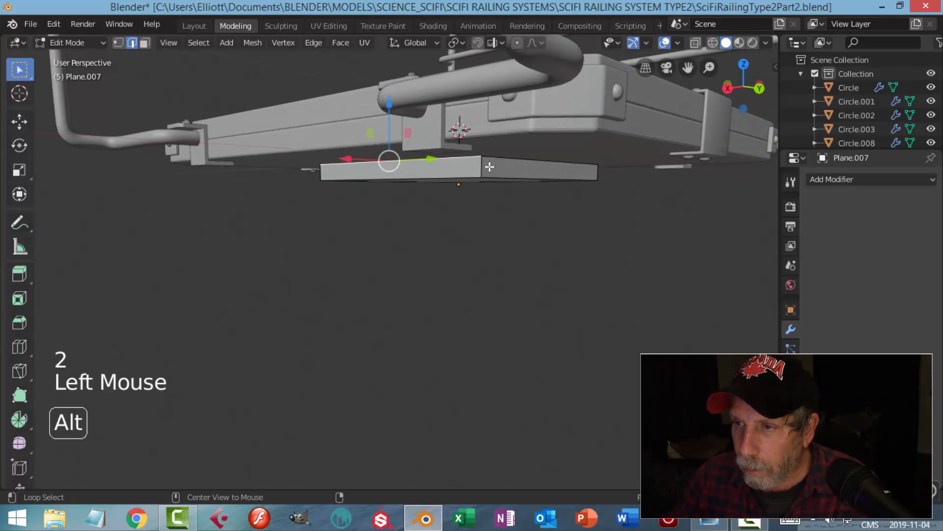
pyautogui.hotkey('alt', 'a')
pyautogui.click(481, 166)
pyautogui.keyDown('shift'); pyautogui.click(597, 177); pyautogui.keyUp('shift')
pyautogui.moveTo(596, 178); pyautogui.dragTo(532, 204, button='middle')
pyautogui.keyDown('shift'); pyautogui.click(443, 174); pyautogui.keyUp('shift')
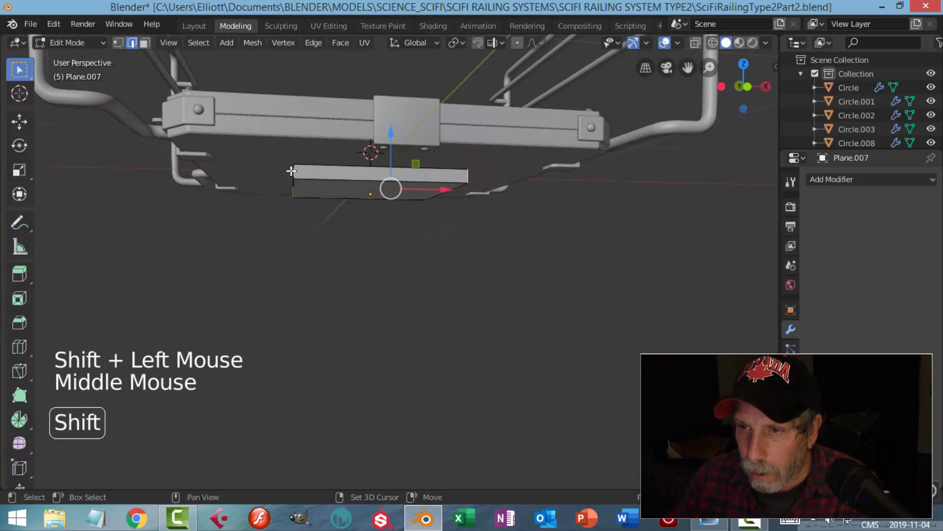
pyautogui.keyDown('shift'); pyautogui.click(348, 199); pyautogui.keyUp('shift')
pyautogui.moveTo(348, 199); pyautogui.dragTo(400, 222, button='middle')
pyautogui.scroll(3, 381, 211)
pyautogui.hotkey('ctrl', 'b')
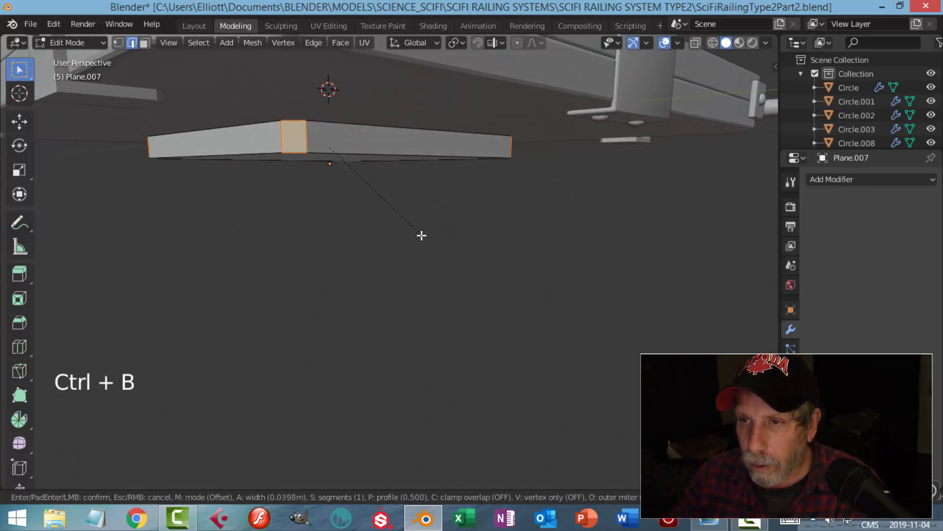
pyautogui.click(419, 235)
pyautogui.hotkey('alt', 'a')
# Lower the slab object along Z until its upper face is clear of the platform
pyautogui.moveTo(415, 234); pyautogui.dragTo(377, 246, button='middle')
pyautogui.press('Tab')
pyautogui.hotkey('alt', 'a')
pyautogui.scroll(-3, 400, 161)
pyautogui.click(362, 194)
pyautogui.moveTo(362, 194); pyautogui.dragTo(408, 213, button='middle')
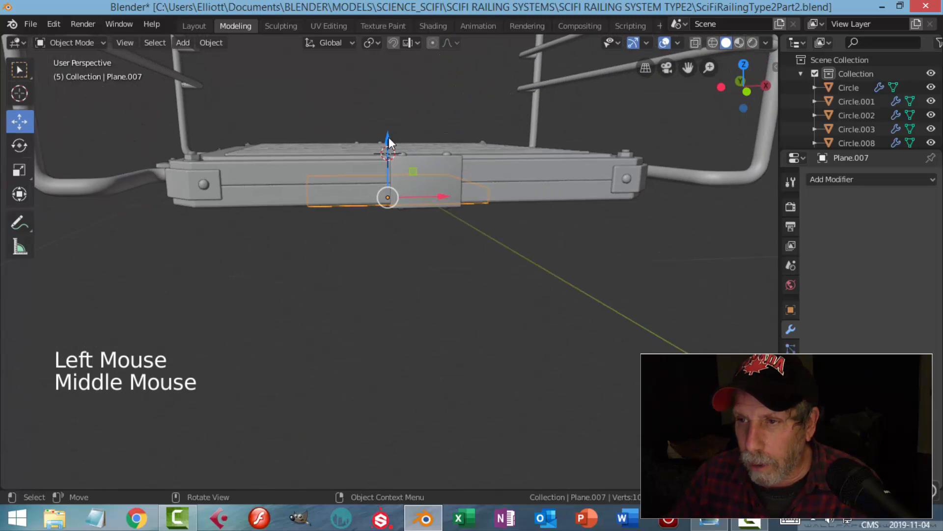
pyautogui.moveTo(388, 137); pyautogui.dragTo(400, 223)
pyautogui.moveTo(400, 223); pyautogui.dragTo(421, 260, button='middle')
# Delete the slab's upper face in its mesh
pyautogui.press('Tab')
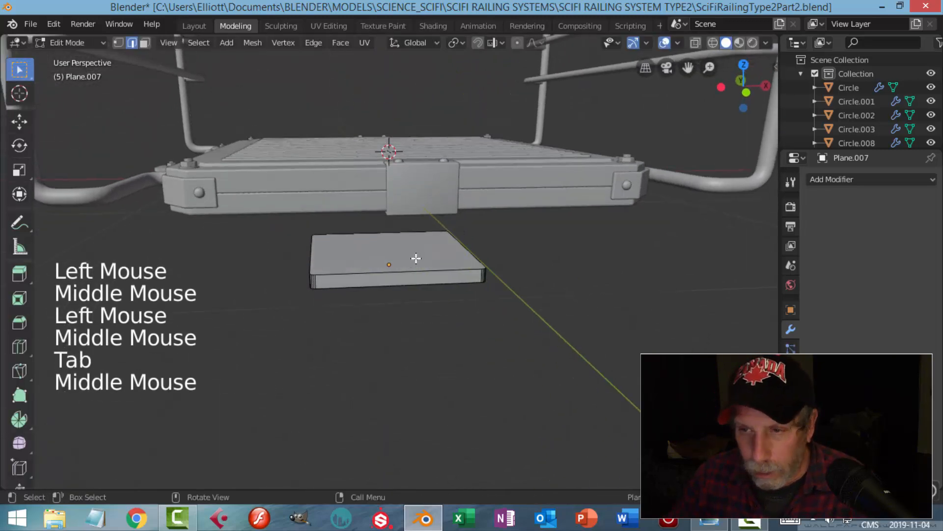
pyautogui.press('3')
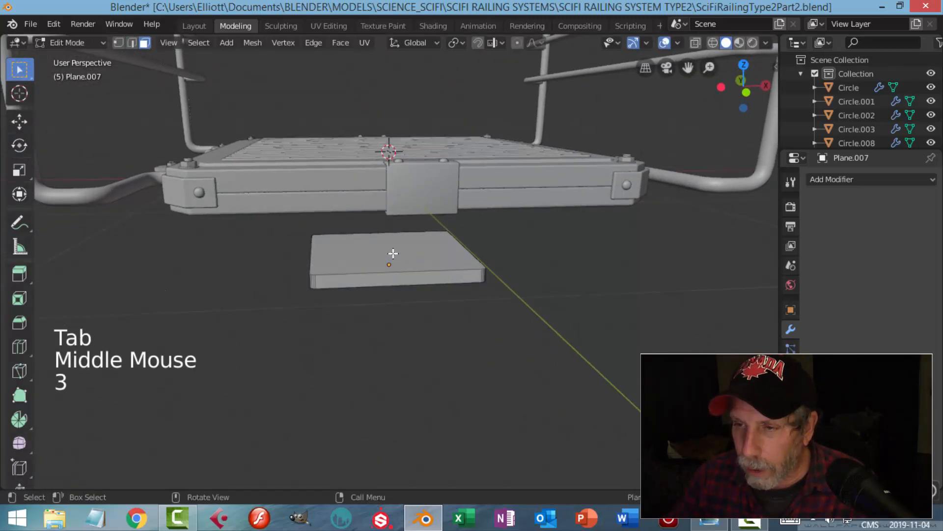
pyautogui.click(472, 259)
pyautogui.press('x')
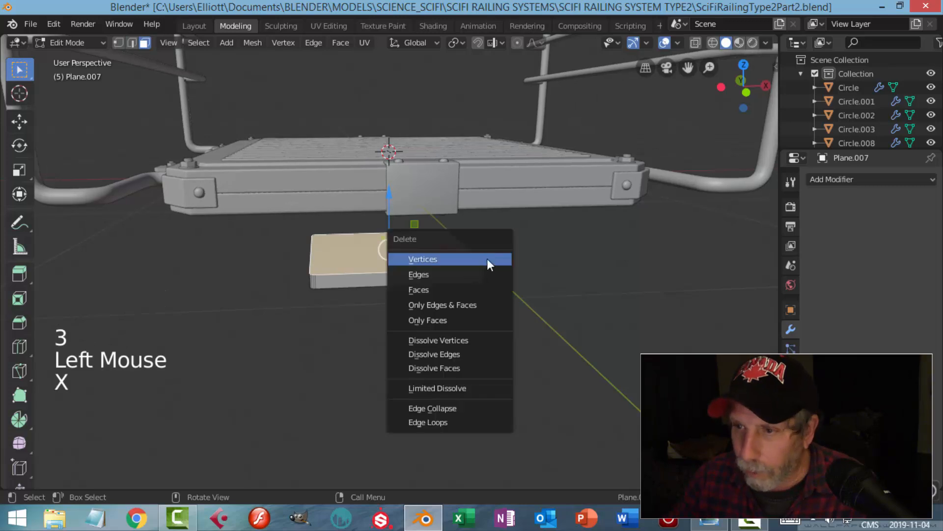
pyautogui.click(454, 290)
# Raise the slab's entire mesh along Z back against the platform's underside
pyautogui.press('a')
pyautogui.scroll(-2, 442, 278)
pyautogui.moveTo(442, 278); pyautogui.dragTo(408, 231, button='middle')
pyautogui.moveTo(393, 220); pyautogui.dragTo(405, 168)
pyautogui.hotkey('alt', 'a')
pyautogui.moveTo(432, 240)
pyautogui.mouseDown(button='middle')
pyautogui.moveTo(432, 229)
pyautogui.moveTo(419, 233)
pyautogui.mouseUp(button='middle')
# Bevel the slab's bottom perimeter edge loop by about 0.0093 m with 4 segments
pyautogui.scroll(3, 400, 230)
pyautogui.press('2')
pyautogui.scroll(3, 419, 234)
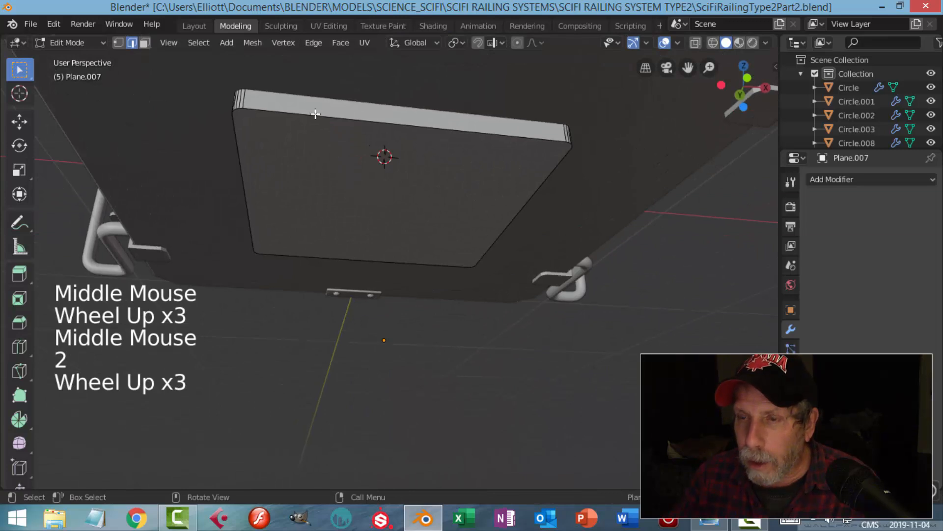
pyautogui.keyDown('alt'); pyautogui.keyDown('shift'); pyautogui.click(315, 114); pyautogui.keyUp('shift'); pyautogui.keyUp('alt')
pyautogui.moveTo(315, 113); pyautogui.dragTo(412, 232, button='middle')
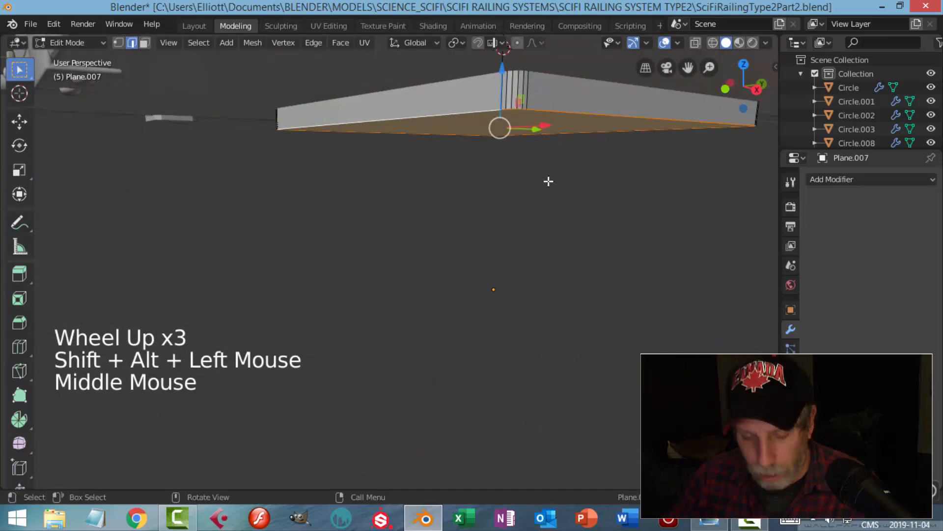
pyautogui.hotkey('ctrl', 'b')
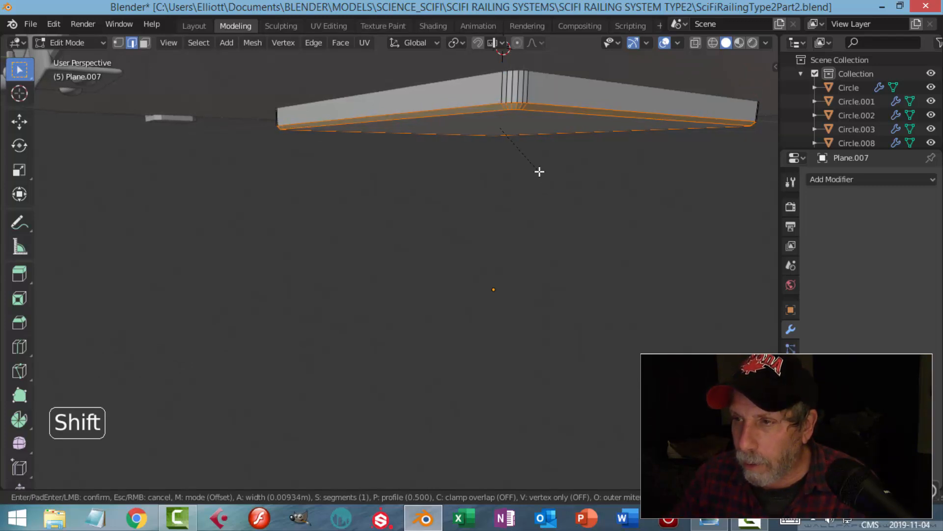
pyautogui.click(540, 171)
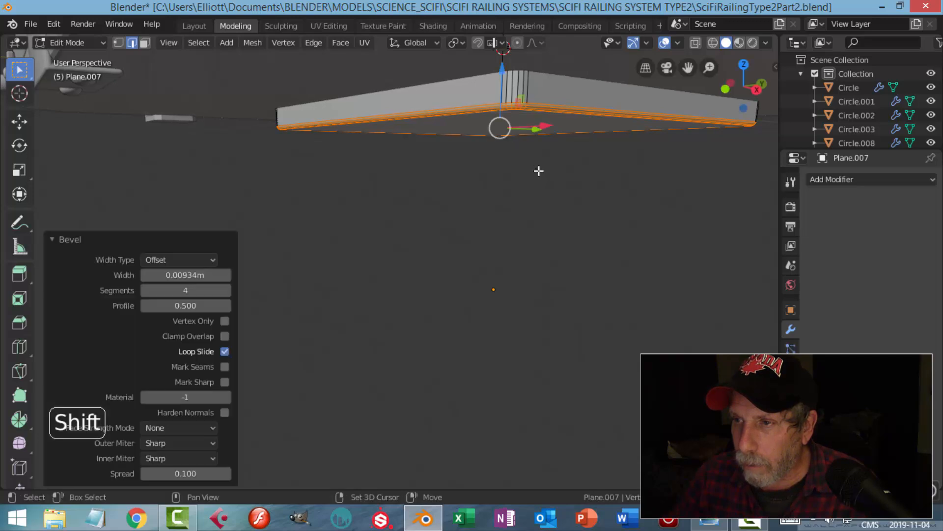
pyautogui.hotkey('alt', 'a')
# Apply smooth shading to the slab object
pyautogui.press('Tab')
pyautogui.hotkey('alt', 'a')
pyautogui.scroll(-2, 534, 166)
pyautogui.click(479, 167)
pyautogui.rightClick(479, 167)
pyautogui.click(480, 168)
pyautogui.hotkey('alt', 'a')
pyautogui.moveTo(485, 195)
pyautogui.mouseDown(button='middle')
pyautogui.moveTo(506, 149)
pyautogui.moveTo(500, 183)
pyautogui.moveTo(470, 203)
pyautogui.mouseUp(button='middle')
pyautogui.scroll(-2, 504, 162)
# Add an Edge Split modifier to the slab
pyautogui.click(471, 204)
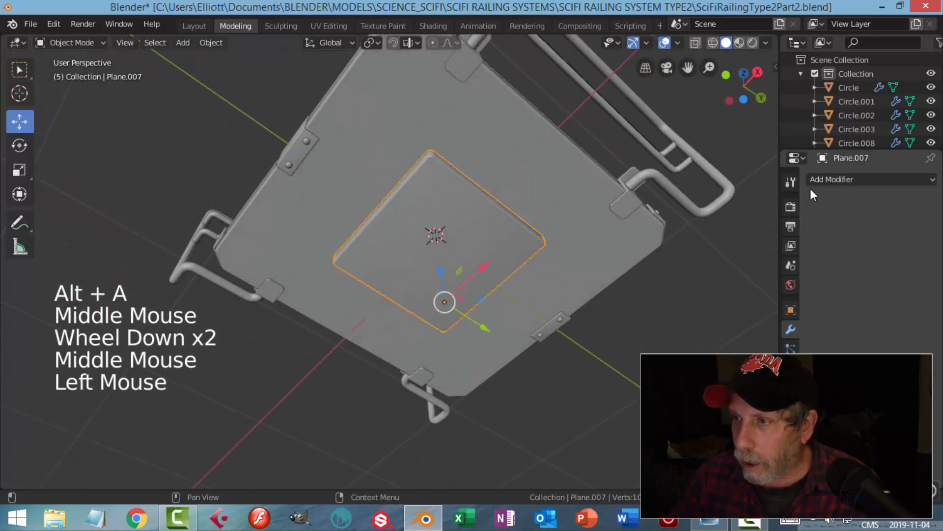
pyautogui.click(824, 180)
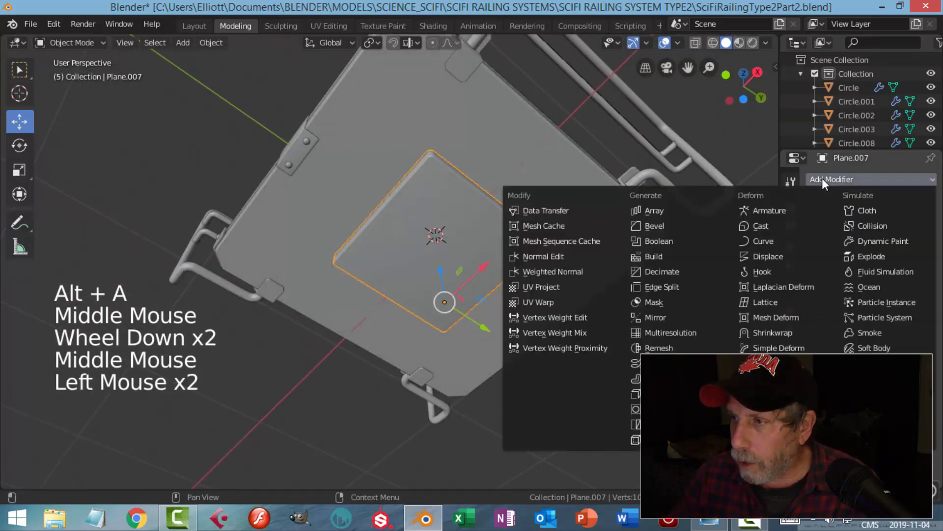
pyautogui.click(667, 284)
pyautogui.moveTo(535, 193); pyautogui.dragTo(488, 308, button='middle')
pyautogui.hotkey('alt', 'a')
# Extrude the slab's large bottom face in its mesh and return to Object Mode
pyautogui.scroll(3, 446, 267)
pyautogui.moveTo(446, 266); pyautogui.dragTo(438, 230, button='middle')
pyautogui.click(438, 230)
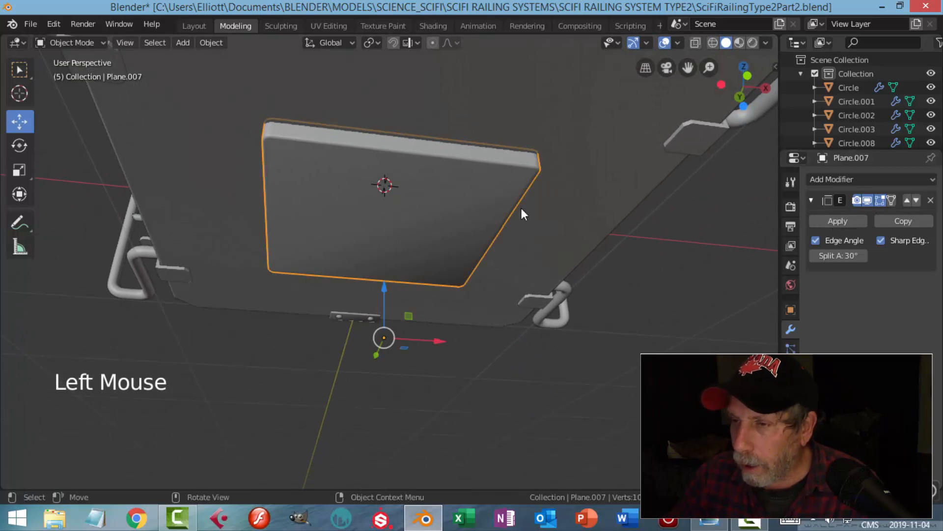
pyautogui.press('Tab')
pyautogui.press('3')
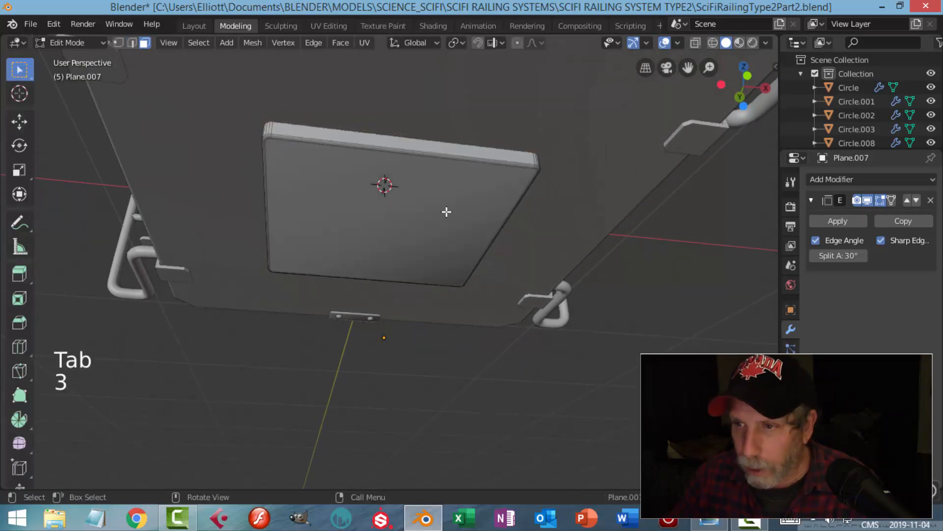
pyautogui.click(446, 211)
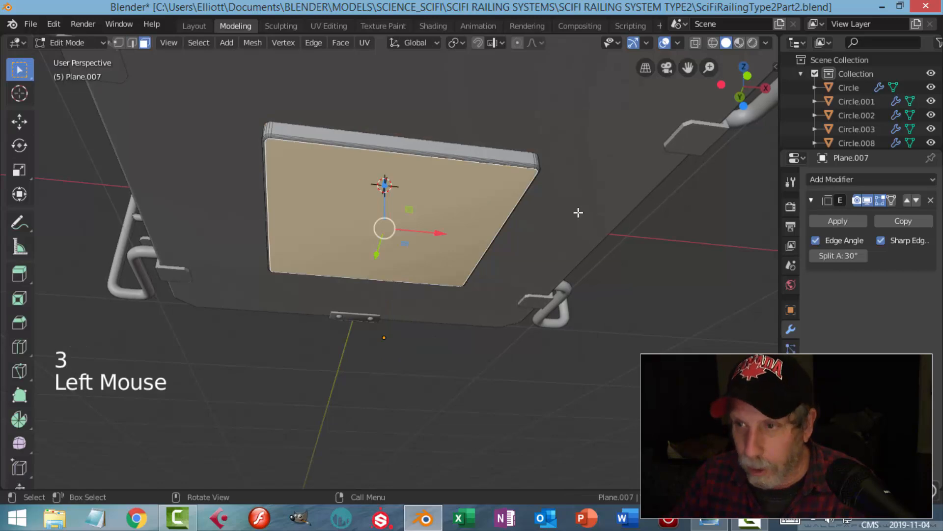
pyautogui.press('e')
pyautogui.press('Tab')
pyautogui.hotkey('alt', 'a')
pyautogui.scroll(-2, 578, 212)
pyautogui.moveTo(547, 222); pyautogui.dragTo(582, 237, button='middle')
pyautogui.scroll(2, 386, 216)
pyautogui.moveTo(385, 216); pyautogui.dragTo(409, 238, button='middle')
pyautogui.scroll(-3, 499, 216)
# Set the slab's origin to its geometry and snap the 3D cursor to the selected slab
pyautogui.click(411, 235)
pyautogui.moveTo(496, 246); pyautogui.dragTo(261, 74, button='middle')
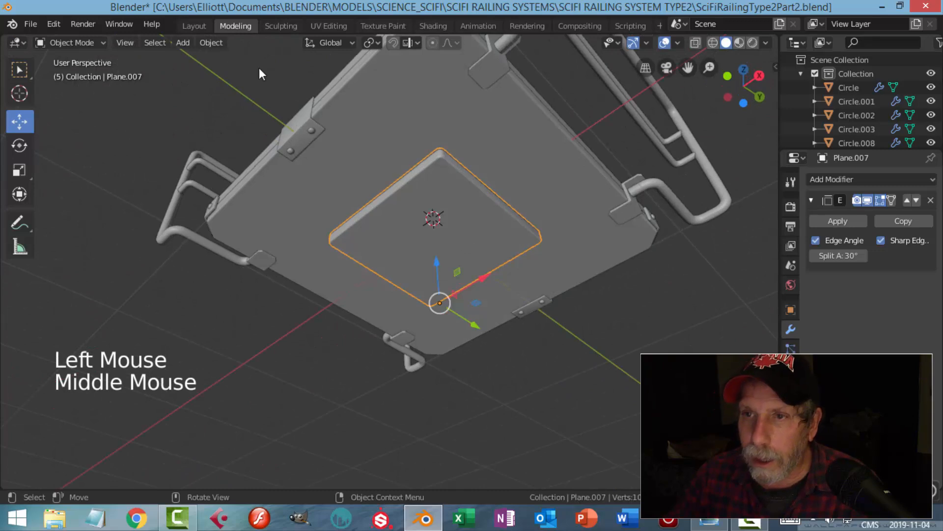
pyautogui.click(212, 42)
pyautogui.moveTo(244, 72)
pyautogui.click(382, 84)
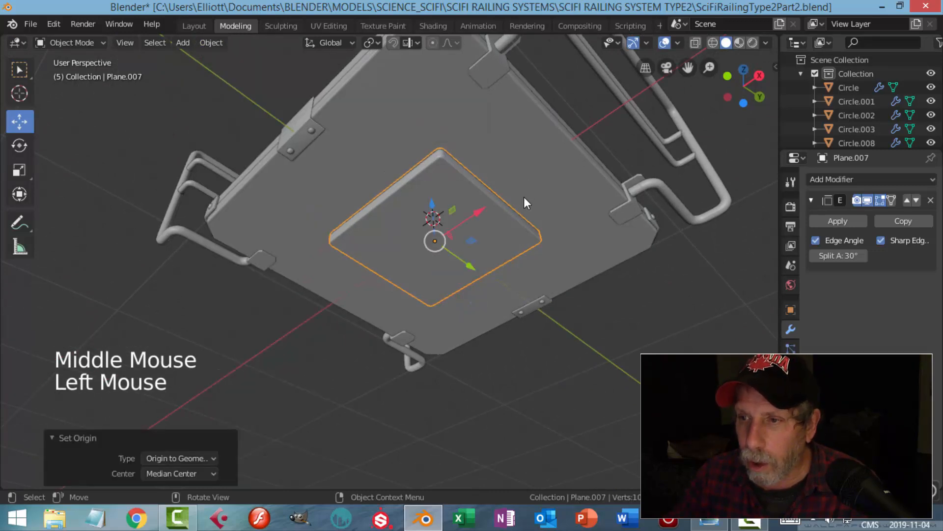
pyautogui.moveTo(526, 193); pyautogui.dragTo(480, 232, button='middle')
pyautogui.hotkey('shift', 's')
pyautogui.click(480, 305)
pyautogui.moveTo(480, 305); pyautogui.dragTo(382, 146, button='middle')
# Add a plane at the 3D cursor and lower it slightly along Z
pyautogui.hotkey('alt', 'a')
pyautogui.scroll(-3, 456, 263)
pyautogui.scroll(2, 420, 208)
pyautogui.hotkey('shift', 'a')
pyautogui.moveTo(449, 190)
pyautogui.click(495, 185)
pyautogui.moveTo(381, 143); pyautogui.dragTo(413, 207)
pyautogui.moveTo(413, 207); pyautogui.dragTo(425, 252, button='middle')
# Rotate the new plane's mesh 90° about the Y axis so it stands vertically
pyautogui.press('Tab')
pyautogui.moveTo(453, 216); pyautogui.dragTo(535, 232, button='middle')
pyautogui.write('ry90')
pyautogui.press('Return')
# Scale the vertical plane down and lower it along Z so it hangs beneath the slab
pyautogui.press('s')
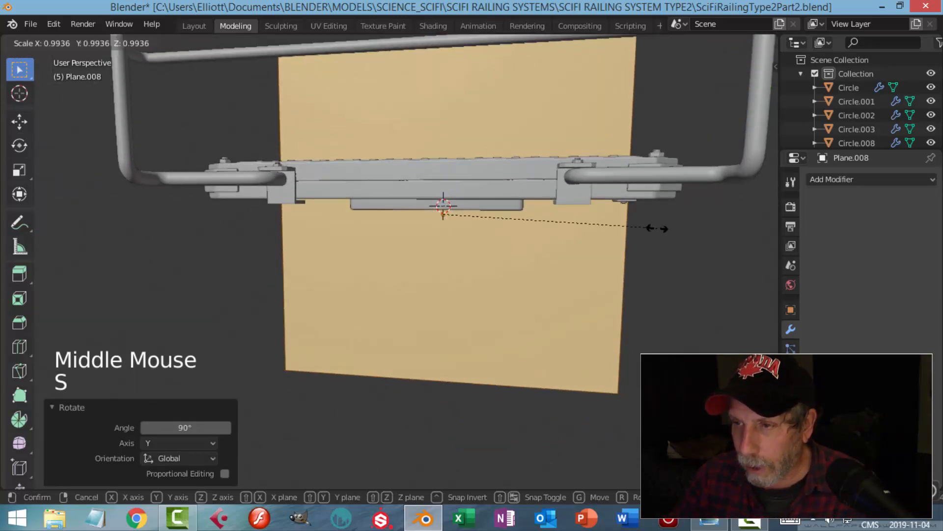
pyautogui.click(503, 229)
pyautogui.moveTo(507, 234); pyautogui.dragTo(513, 223, button='middle')
pyautogui.moveTo(443, 165); pyautogui.dragTo(447, 203)
pyautogui.hotkey('alt', 'a')
# Taper the plane by scaling its bottom edge along Y to about half width, then raise that edge slightly
pyautogui.moveTo(547, 232)
pyautogui.mouseDown(button='middle')
pyautogui.moveTo(354, 229)
pyautogui.moveTo(562, 223)
pyautogui.mouseUp(button='middle')
pyautogui.press('2')
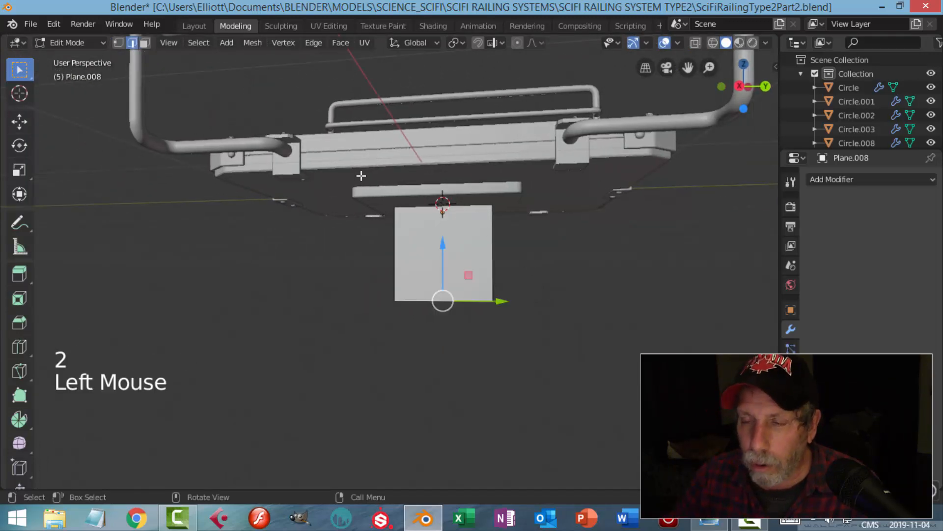
pyautogui.press('s')
pyautogui.press('y')
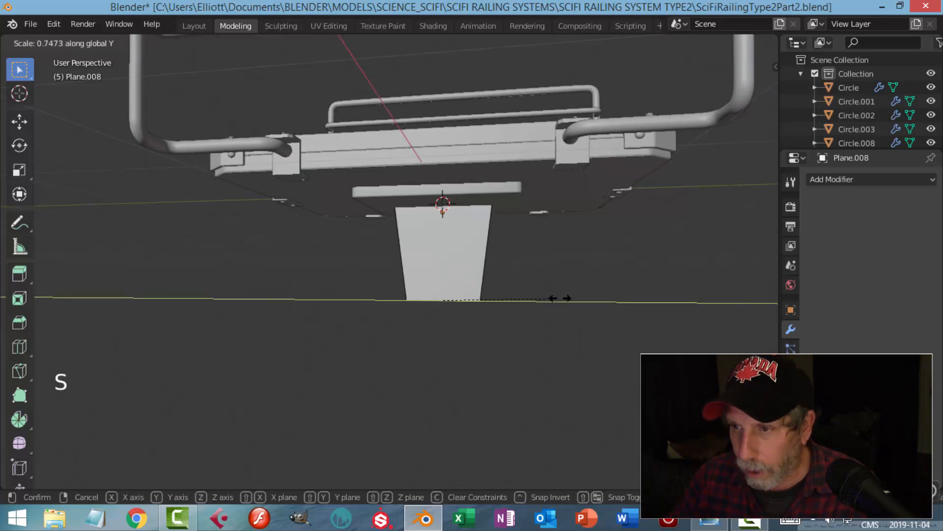
pyautogui.click(521, 293)
pyautogui.moveTo(442, 242); pyautogui.dragTo(443, 228)
# Round the tapered plane's two bottom corners with a vertex bevel of about 0.039 m and 4 segments
pyautogui.moveTo(539, 265); pyautogui.dragTo(453, 264, button='middle')
pyautogui.hotkey('alt', 'a')
pyautogui.press('a')
pyautogui.hotkey('alt', 'a')
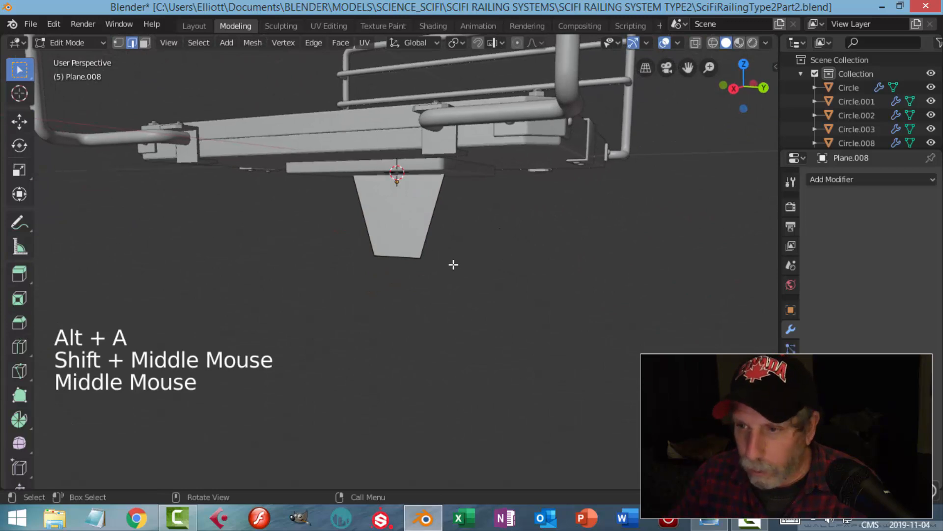
pyautogui.press('1')
pyautogui.scroll(1, 428, 274)
pyautogui.click(371, 254)
pyautogui.keyDown('shift'); pyautogui.click(432, 255); pyautogui.keyUp('shift')
pyautogui.moveTo(474, 251); pyautogui.dragTo(499, 294, button='middle')
pyautogui.scroll(2, 491, 295)
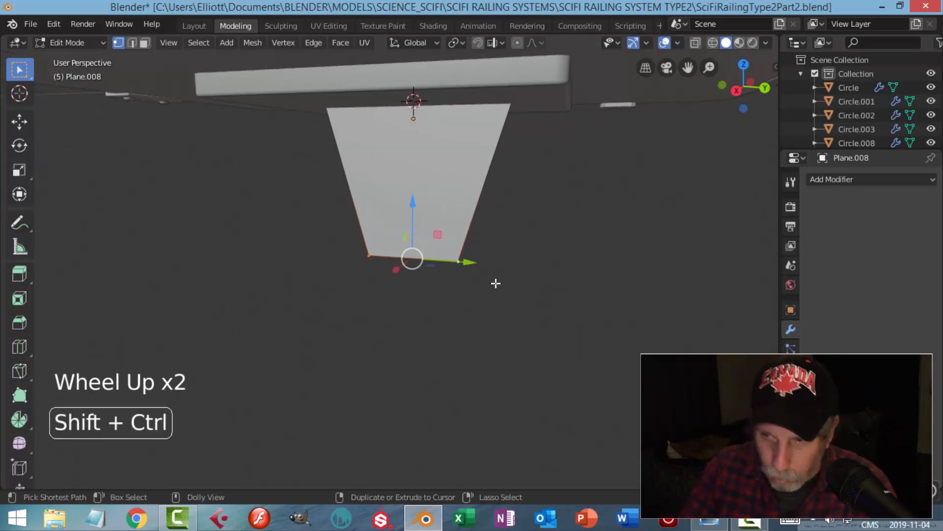
pyautogui.hotkey('shift', 'ctrl', 'b')
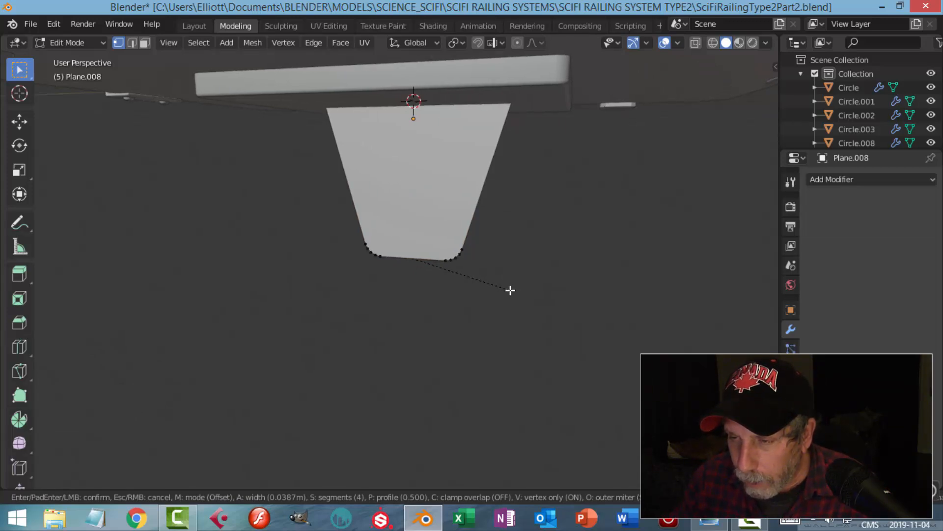
pyautogui.click(511, 290)
# Extrude the whole tapered profile along X to give the bracket thickness
pyautogui.press('a')
pyautogui.moveTo(564, 274); pyautogui.dragTo(481, 287, button='middle')
pyautogui.scroll(2, 448, 274)
pyautogui.press('e')
pyautogui.moveTo(296, 229); pyautogui.dragTo(322, 233)
pyautogui.scroll(-2, 419, 253)
pyautogui.hotkey('alt', 'a')
# Move the bracket's extruded side face slightly along X to adjust its thickness
pyautogui.moveTo(419, 252); pyautogui.dragTo(393, 245, button='middle')
pyautogui.press('3')
pyautogui.click(383, 214)
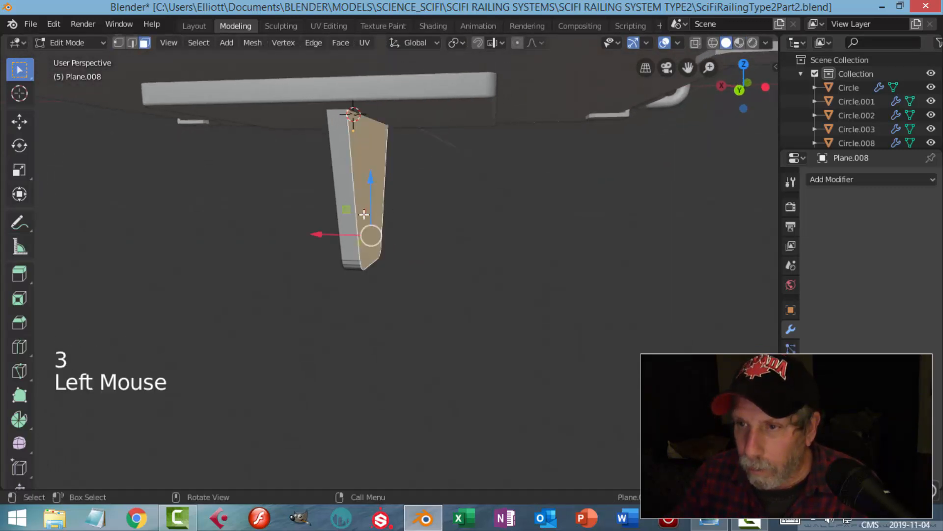
pyautogui.moveTo(320, 232); pyautogui.dragTo(327, 233)
pyautogui.hotkey('alt', 'a')
pyautogui.moveTo(375, 234); pyautogui.dragTo(375, 280, button='middle')
# Add two evenly spaced, centred loop cuts around the bracket's narrow edge
pyautogui.scroll(1, 406, 266)
pyautogui.scroll(-2, 417, 262)
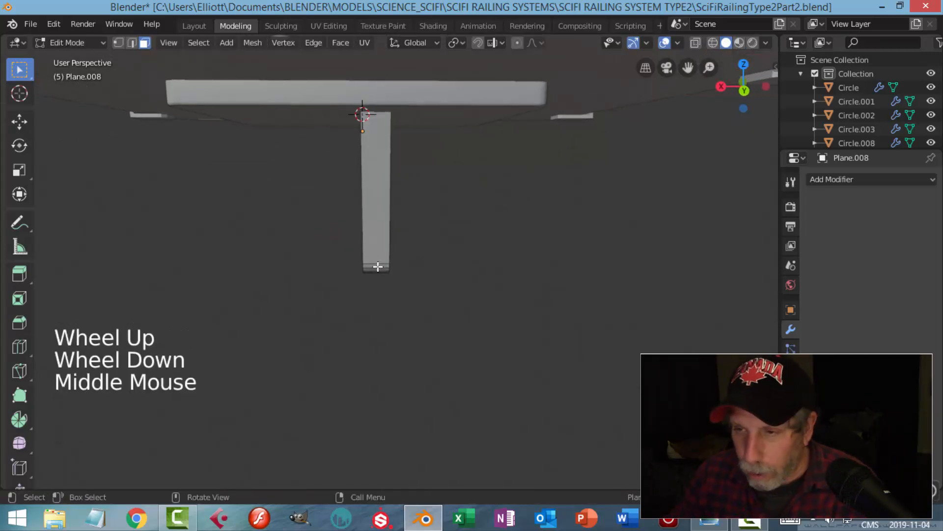
pyautogui.hotkey('ctrl', 'r')
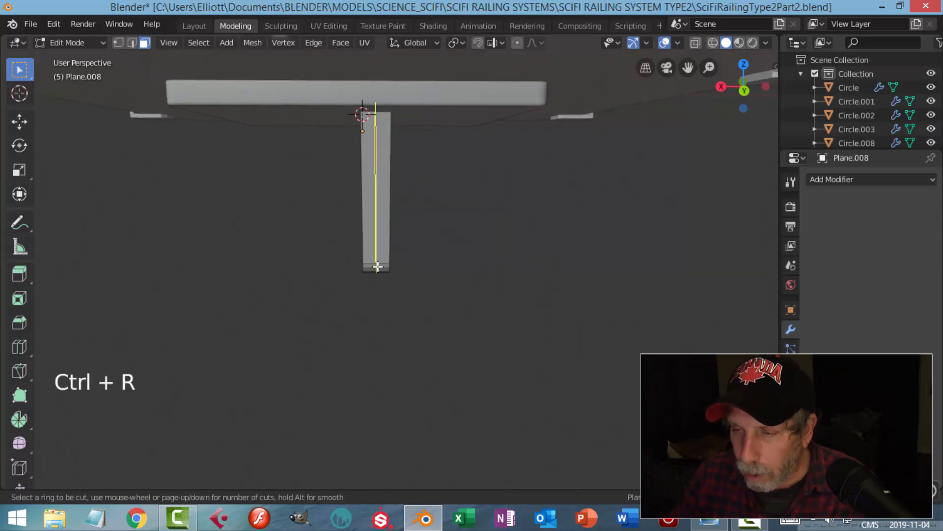
pyautogui.scroll(1, 377, 266)
pyautogui.click(378, 266)
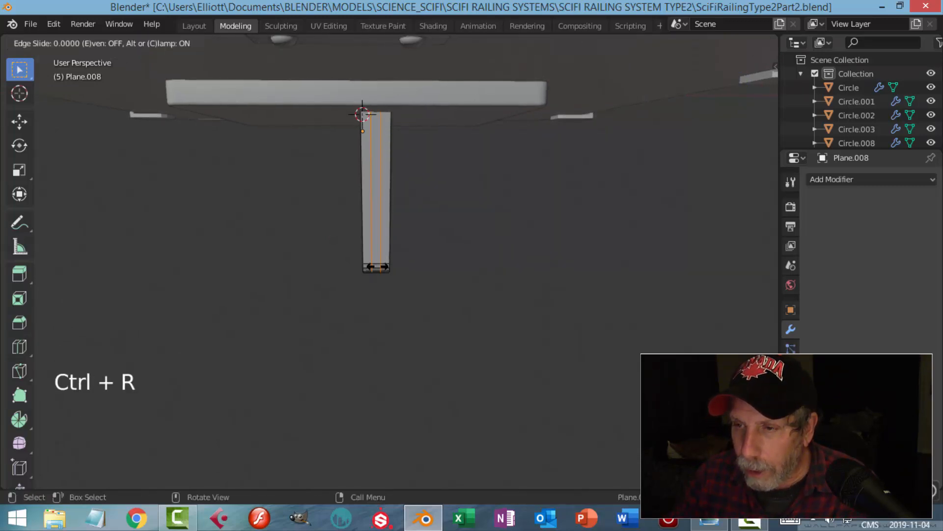
pyautogui.rightClick(439, 271)
# Spread the two loop cuts apart by scaling them about 1.78 along X
pyautogui.scroll(2, 441, 270)
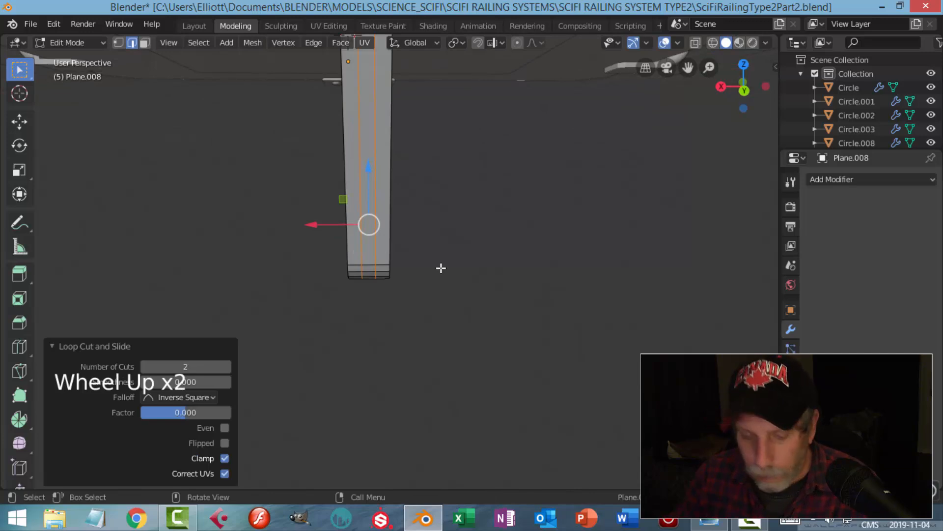
pyautogui.press('s')
pyautogui.press('x')
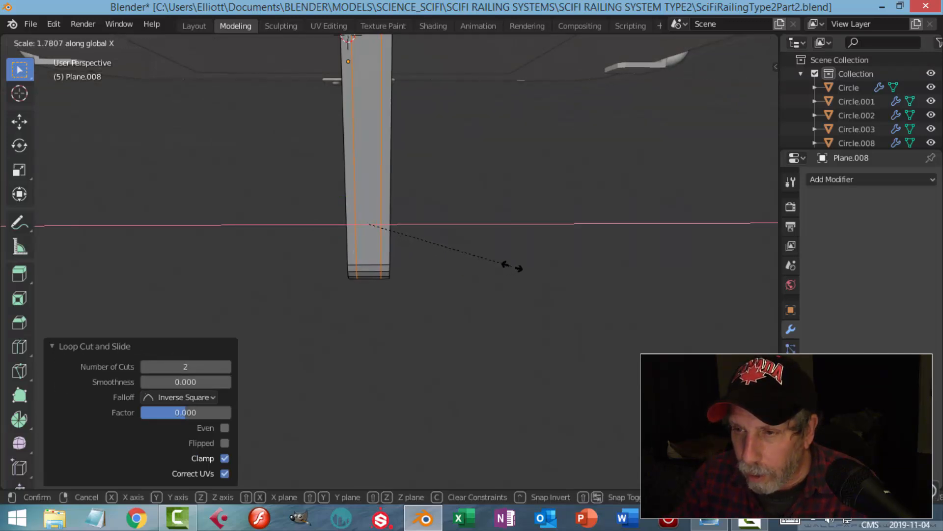
pyautogui.click(513, 266)
pyautogui.hotkey('alt', 'a')
# Extrude the central face loop around the bracket's narrow edge and shrink it inward along its normals to form a recessed groove
pyautogui.moveTo(459, 261); pyautogui.dragTo(489, 254, button='middle')
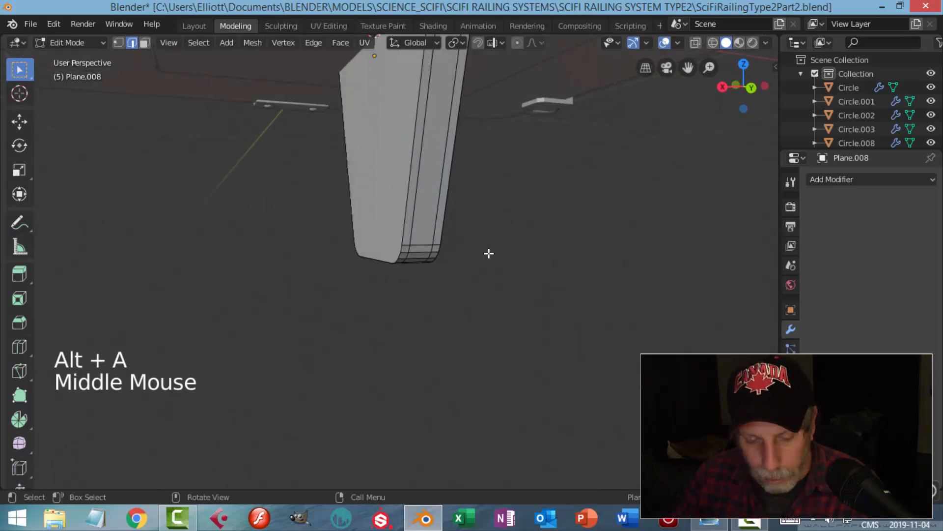
pyautogui.press('3')
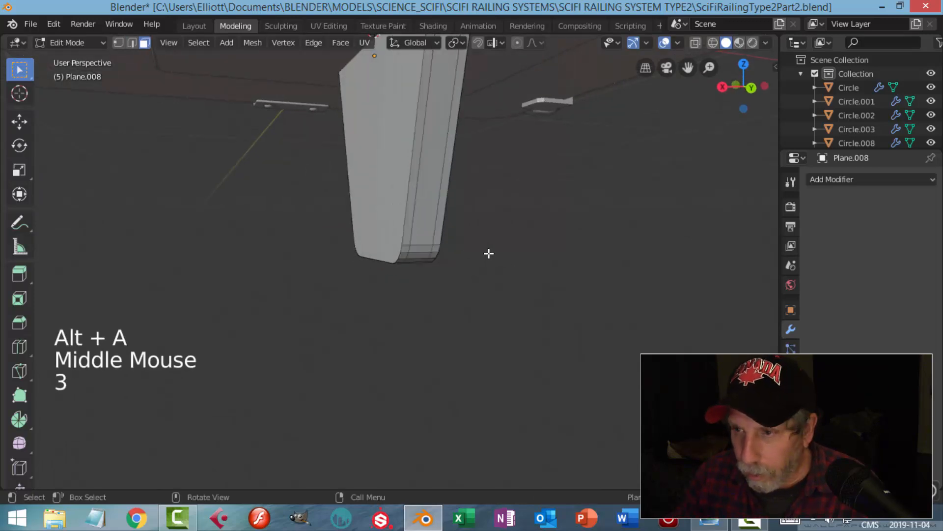
pyautogui.keyDown('alt'); pyautogui.keyDown('shift'); pyautogui.click(423, 244); pyautogui.keyUp('shift'); pyautogui.keyUp('alt')
pyautogui.moveTo(493, 263); pyautogui.dragTo(523, 284, button='middle')
pyautogui.press('e')
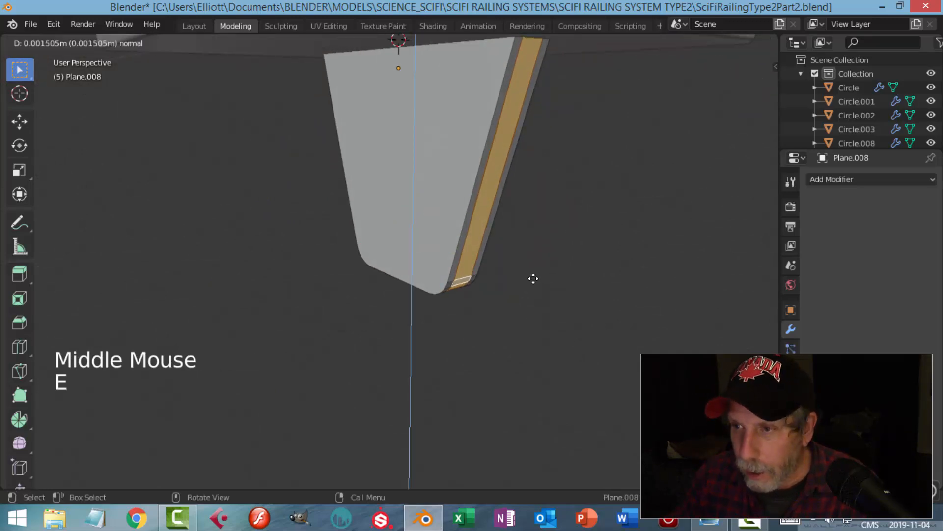
pyautogui.click(533, 278)
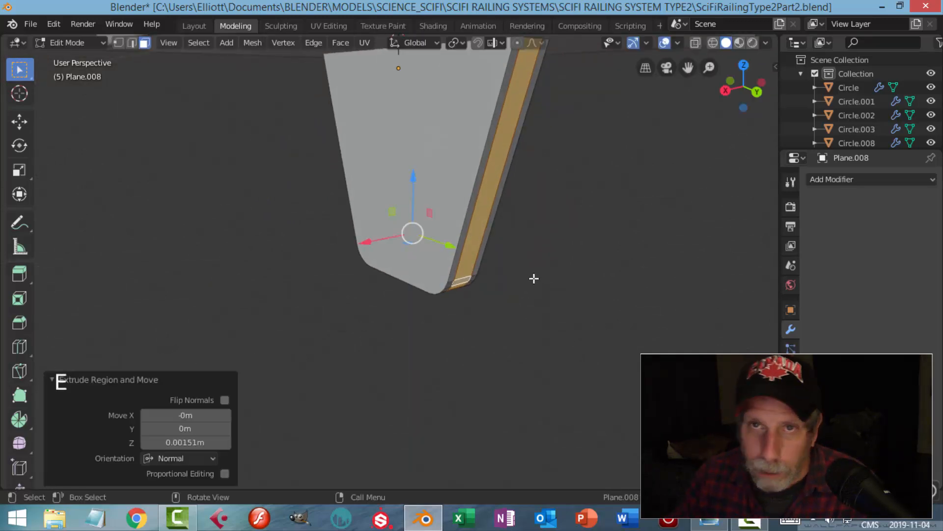
pyautogui.hotkey('alt', 's')
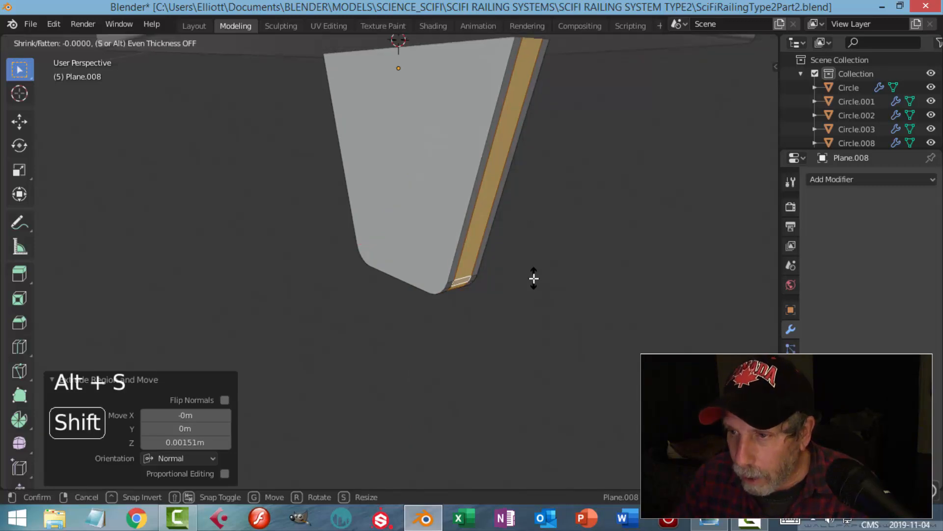
pyautogui.click(533, 309)
pyautogui.hotkey('alt', 'a')
pyautogui.moveTo(488, 312)
pyautogui.mouseDown(button='middle')
pyautogui.moveTo(560, 227)
pyautogui.moveTo(626, 191)
pyautogui.moveTo(699, 229)
pyautogui.moveTo(541, 263)
pyautogui.moveTo(459, 316)
pyautogui.moveTo(473, 344)
pyautogui.moveTo(493, 298)
pyautogui.mouseUp(button='middle')
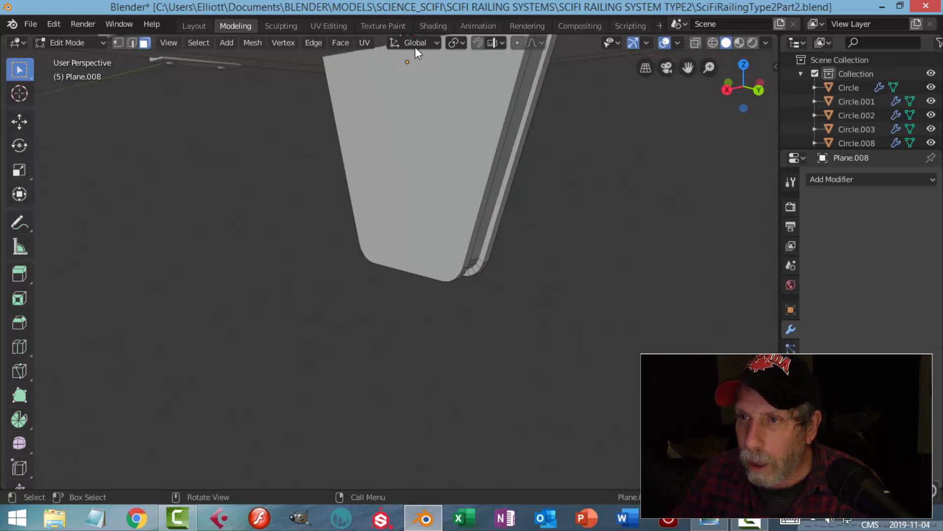
# Bevel the edge loops of both rims beside the bracket's groove with 3 segments and a width of about 0.0045 m
pyautogui.scroll(-2, 426, 98)
pyautogui.keyDown('shift'); pyautogui.moveTo(446, 143); pyautogui.dragTo(442, 177, button='middle'); pyautogui.keyUp('shift')
pyautogui.scroll(2, 432, 219)
pyautogui.moveTo(432, 219)
pyautogui.mouseDown(button='middle')
pyautogui.moveTo(397, 221)
pyautogui.moveTo(457, 227)
pyautogui.moveTo(428, 234)
pyautogui.mouseUp(button='middle')
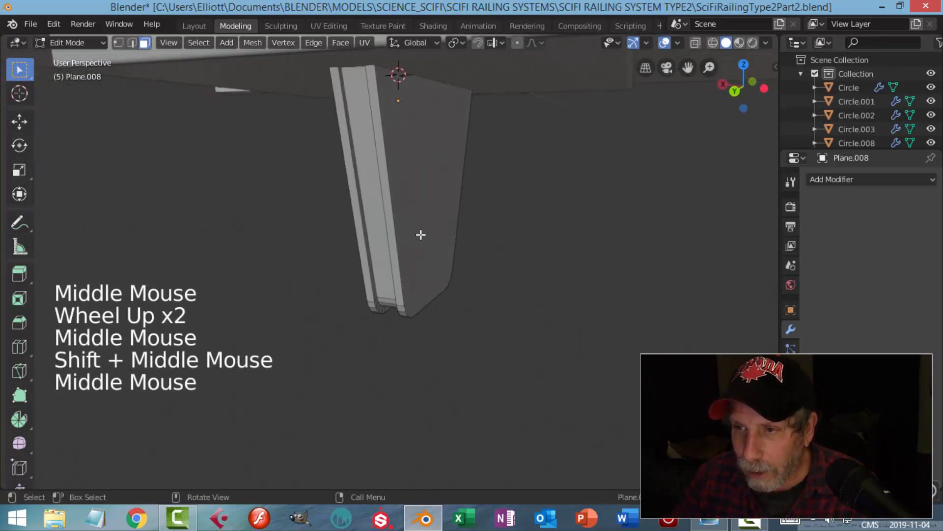
pyautogui.press('2')
pyautogui.scroll(2, 355, 196)
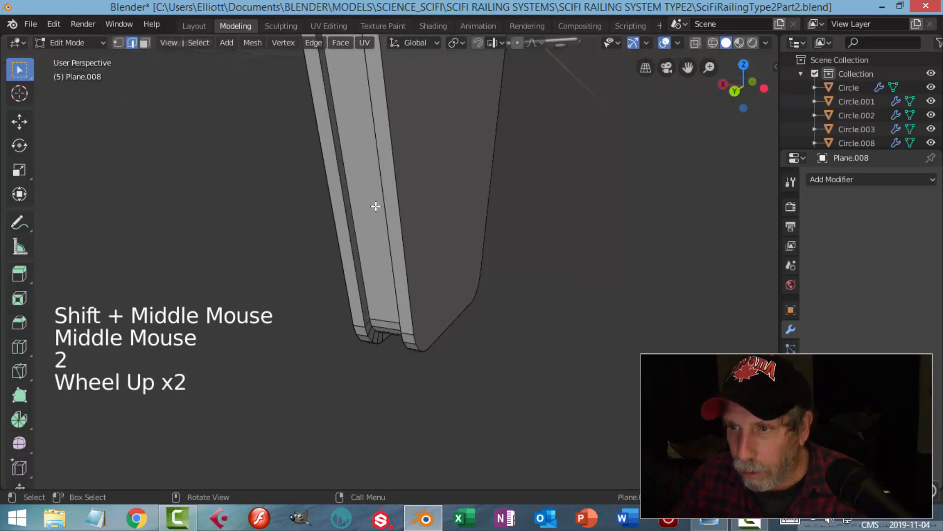
pyautogui.keyDown('alt'); pyautogui.keyDown('shift'); pyautogui.click(330, 187); pyautogui.keyUp('shift'); pyautogui.keyUp('alt')
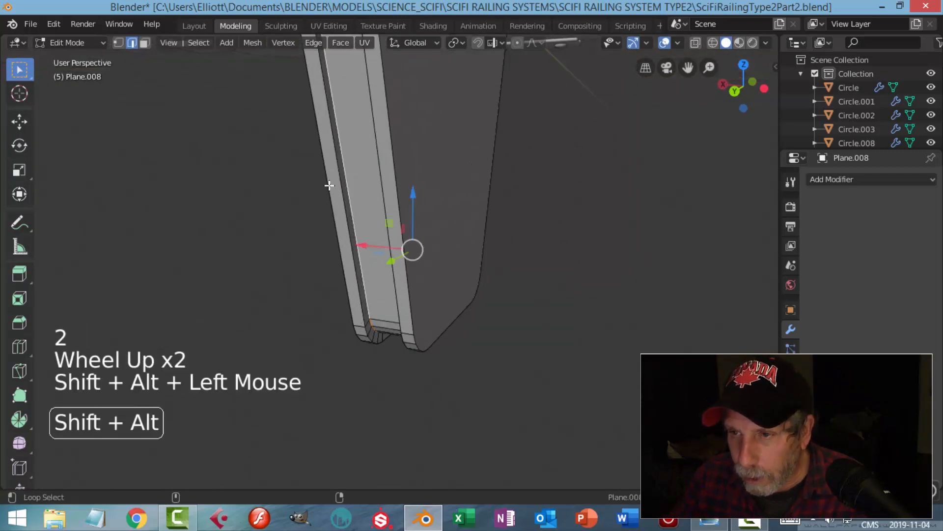
pyautogui.hotkey('alt', 'a')
pyautogui.keyDown('alt'); pyautogui.keyDown('shift'); pyautogui.click(324, 170); pyautogui.keyUp('shift'); pyautogui.keyUp('alt')
pyautogui.keyDown('alt'); pyautogui.keyDown('shift'); pyautogui.click(362, 164); pyautogui.keyUp('shift'); pyautogui.keyUp('alt')
pyautogui.keyDown('alt'); pyautogui.keyDown('shift'); pyautogui.click(378, 155); pyautogui.keyUp('shift'); pyautogui.keyUp('alt')
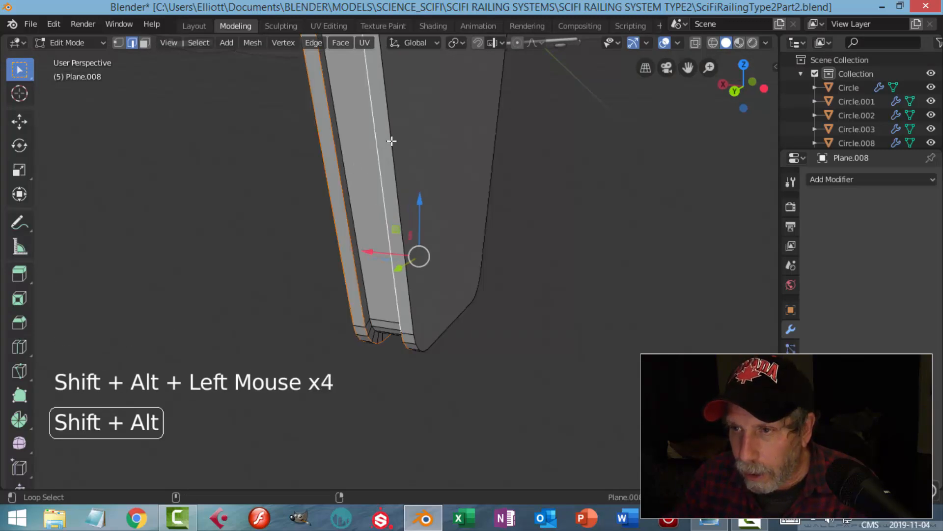
pyautogui.scroll(-2, 391, 141)
pyautogui.moveTo(392, 141); pyautogui.dragTo(534, 236, button='middle')
pyautogui.scroll(2, 496, 260)
pyautogui.hotkey('ctrl', 'b')
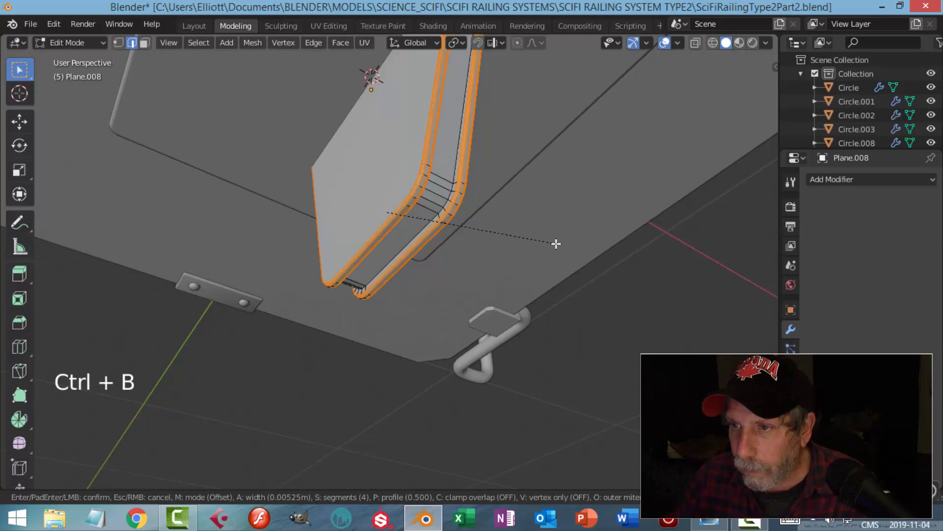
pyautogui.scroll(-2, 551, 246)
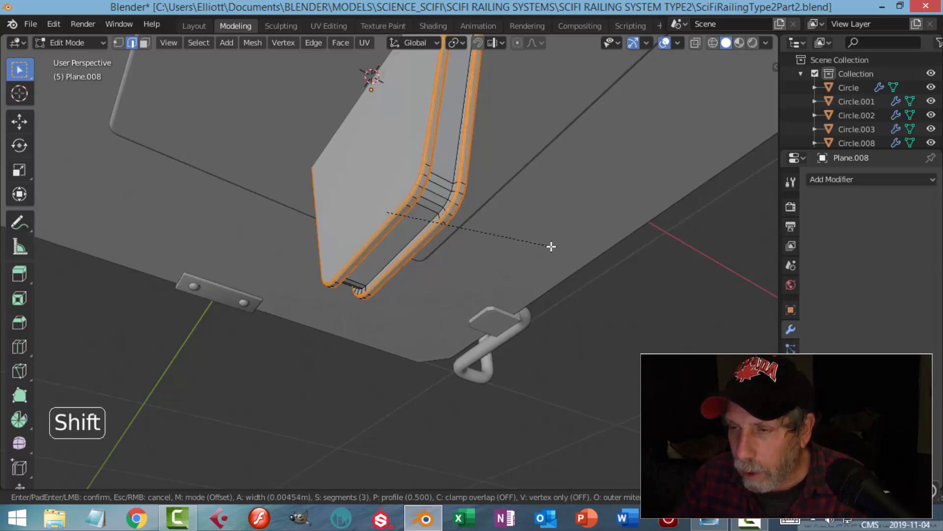
pyautogui.click(552, 246)
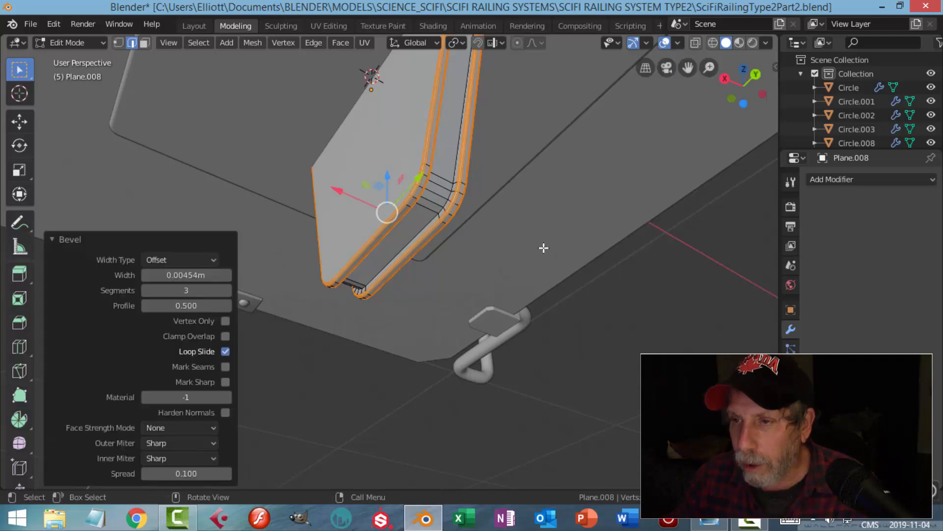
pyautogui.hotkey('alt', 'a')
# Return to Object Mode and shade the grooved bracket smooth
pyautogui.press('Tab')
pyautogui.hotkey('alt', 'a')
pyautogui.press('alt')
pyautogui.moveTo(577, 173); pyautogui.dragTo(597, 181, button='middle')
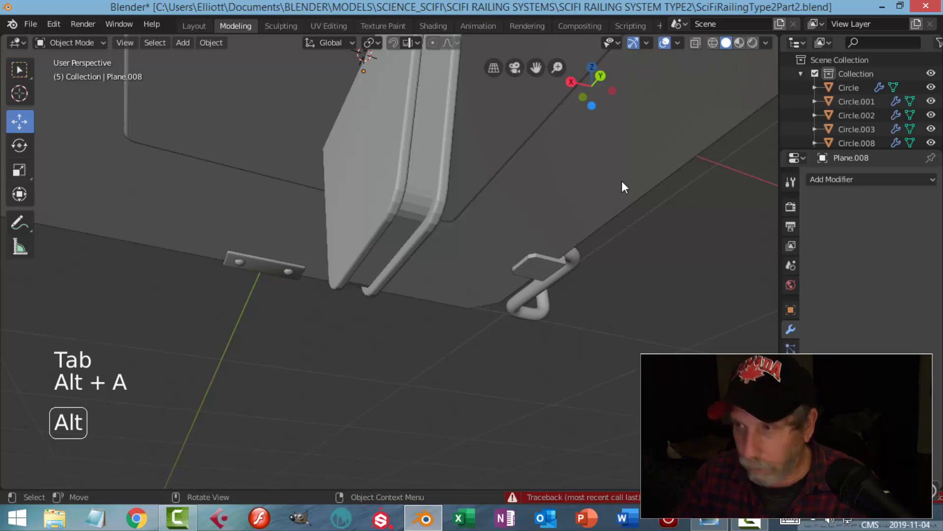
pyautogui.press('n')
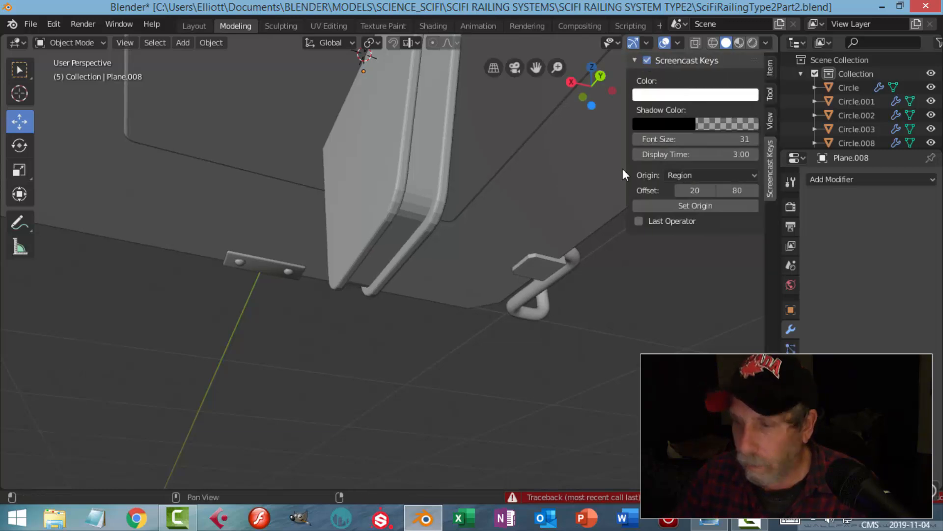
pyautogui.press('n')
pyautogui.moveTo(619, 172); pyautogui.dragTo(437, 163, button='middle')
pyautogui.rightClick(414, 154)
pyautogui.click(414, 155)
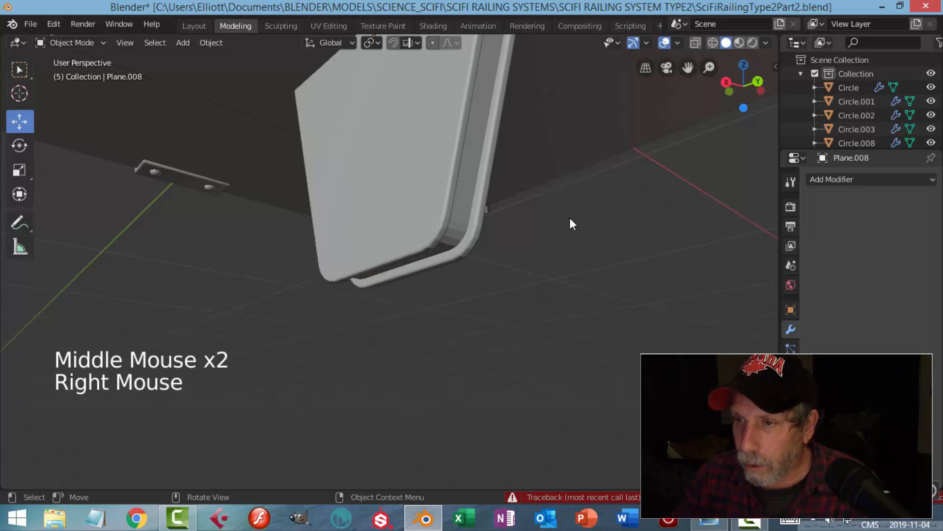
pyautogui.click(447, 183)
pyautogui.rightClick(447, 185)
pyautogui.moveTo(447, 185); pyautogui.dragTo(496, 236, button='middle')
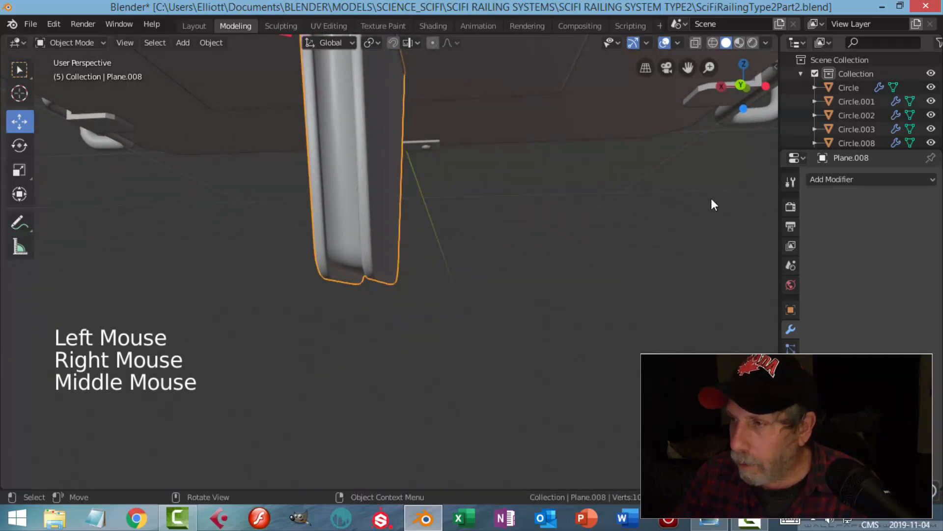
# Add an Edge Split modifier with a 30° split angle to the bracket
pyautogui.click(836, 180)
pyautogui.click(690, 288)
pyautogui.moveTo(634, 275); pyautogui.dragTo(678, 184, button='middle')
pyautogui.scroll(-1, 554, 217)
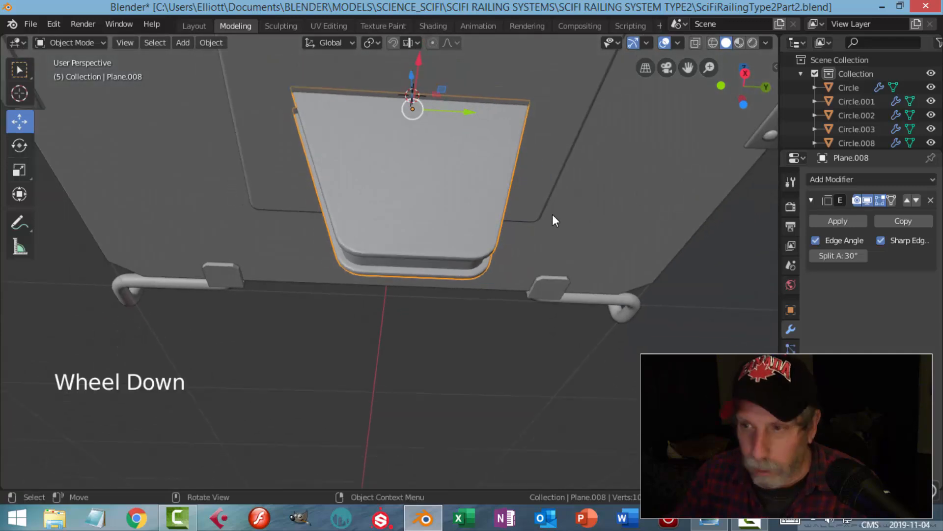
# In front view, move the bracket about -0.215 m along X, off the platform's centre line
pyautogui.hotkey('alt', 'a')
pyautogui.scroll(-3, 547, 202)
pyautogui.moveTo(548, 202); pyautogui.dragTo(389, 268, button='middle')
pyautogui.click(391, 255)
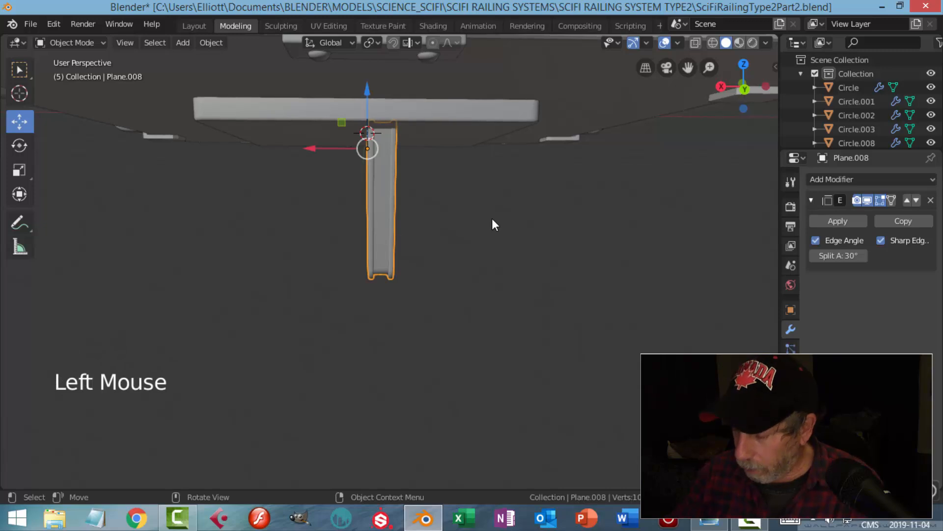
pyautogui.press('KP_1')
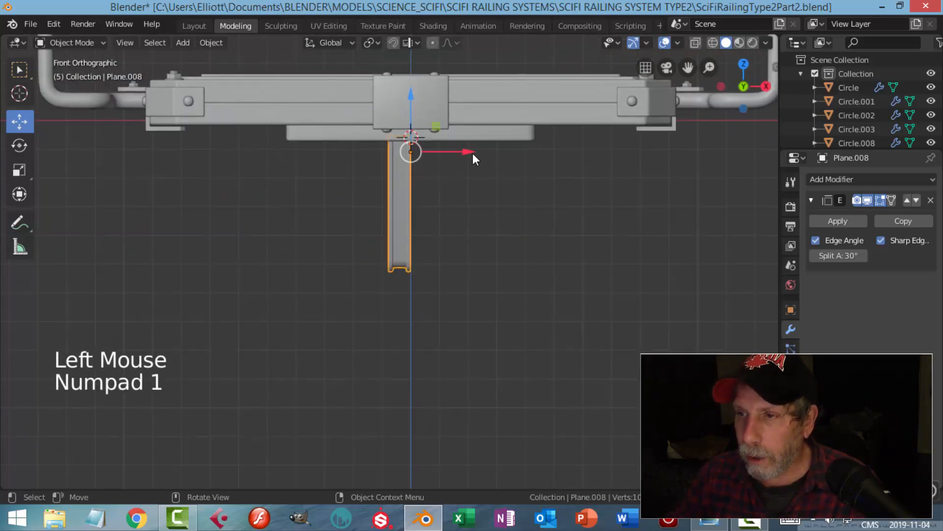
pyautogui.moveTo(468, 153); pyautogui.dragTo(405, 162)
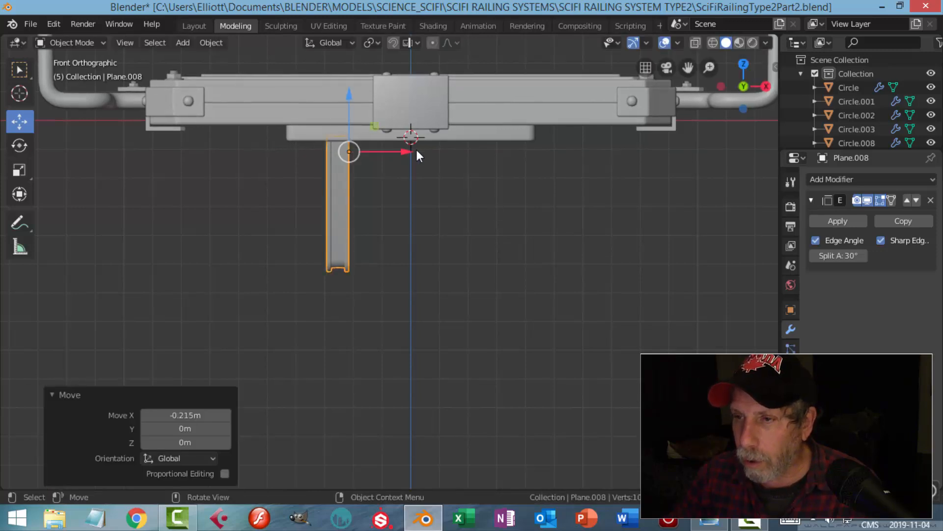
# Set the bracket's origin to the 3D cursor at the platform's centre
pyautogui.click(209, 43)
pyautogui.moveTo(241, 69)
pyautogui.click(411, 101)
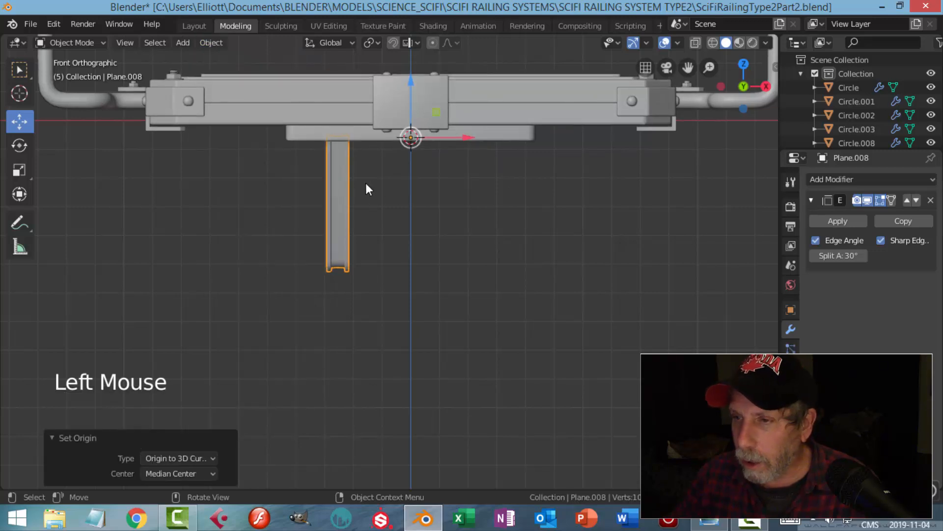
# Add a Mirror modifier on the X axis to duplicate the bracket on the other side of the slab
pyautogui.click(812, 200)
pyautogui.click(825, 179)
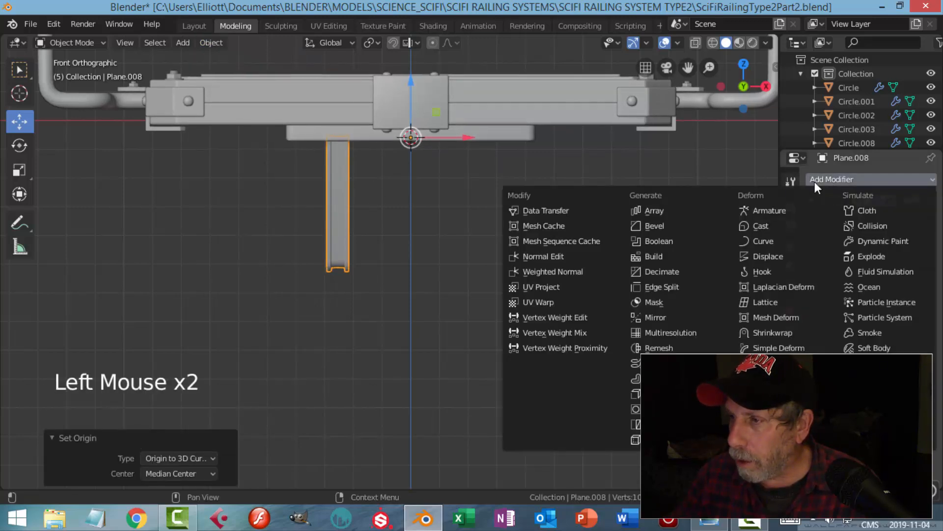
pyautogui.click(677, 317)
pyautogui.moveTo(594, 202)
pyautogui.mouseDown(button='middle')
pyautogui.moveTo(546, 219)
pyautogui.moveTo(555, 197)
pyautogui.moveTo(595, 196)
pyautogui.mouseUp(button='middle')
pyautogui.hotkey('alt', 'a')
pyautogui.scroll(-2, 556, 205)
pyautogui.click(454, 213)
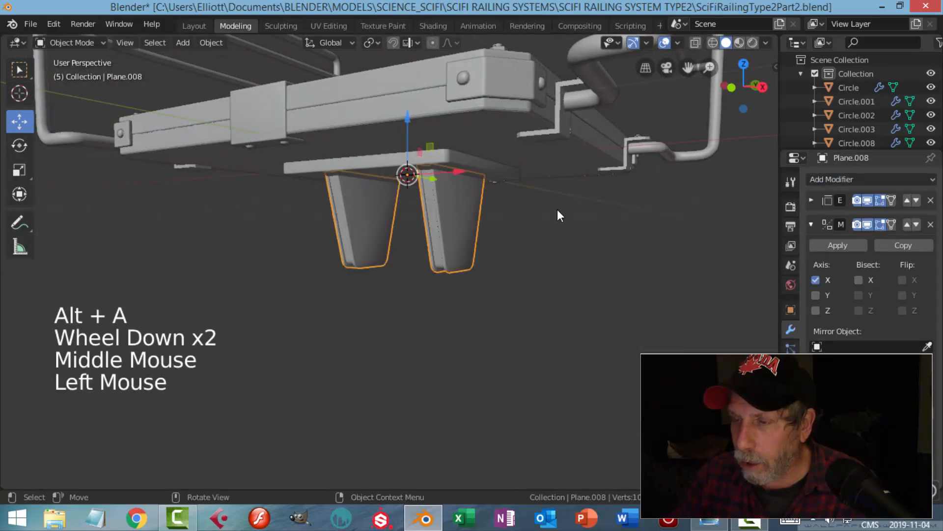
pyautogui.click(811, 224)
# Select the bracket's two large side faces in face mode and inset them
pyautogui.press('Tab')
pyautogui.moveTo(531, 237); pyautogui.dragTo(479, 243, button='middle')
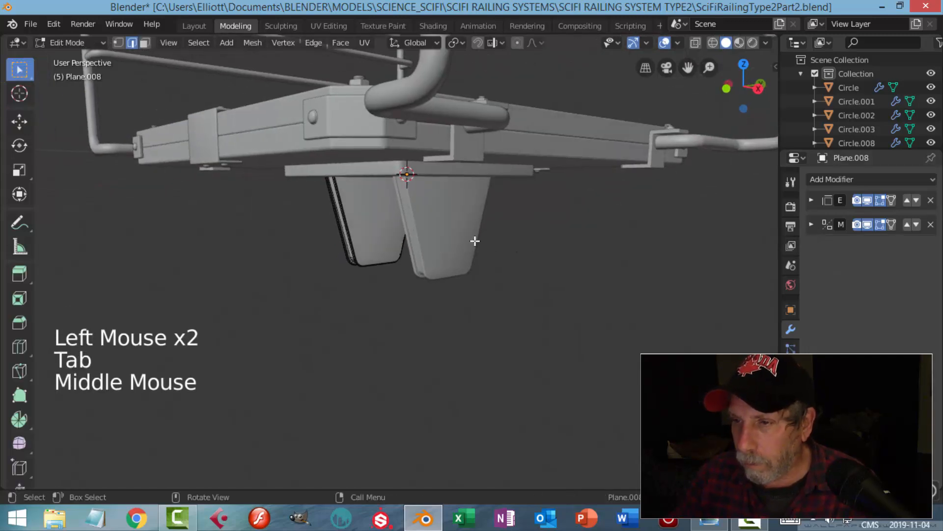
pyautogui.click(395, 236)
pyautogui.hotkey('alt', 'a')
pyautogui.moveTo(412, 237); pyautogui.dragTo(431, 237, button='middle')
pyautogui.press('3')
pyautogui.click(368, 227)
pyautogui.moveTo(369, 227); pyautogui.dragTo(342, 207, button='middle')
pyautogui.keyDown('shift'); pyautogui.click(343, 207); pyautogui.keyUp('shift')
pyautogui.moveTo(522, 236); pyautogui.dragTo(476, 251, button='middle')
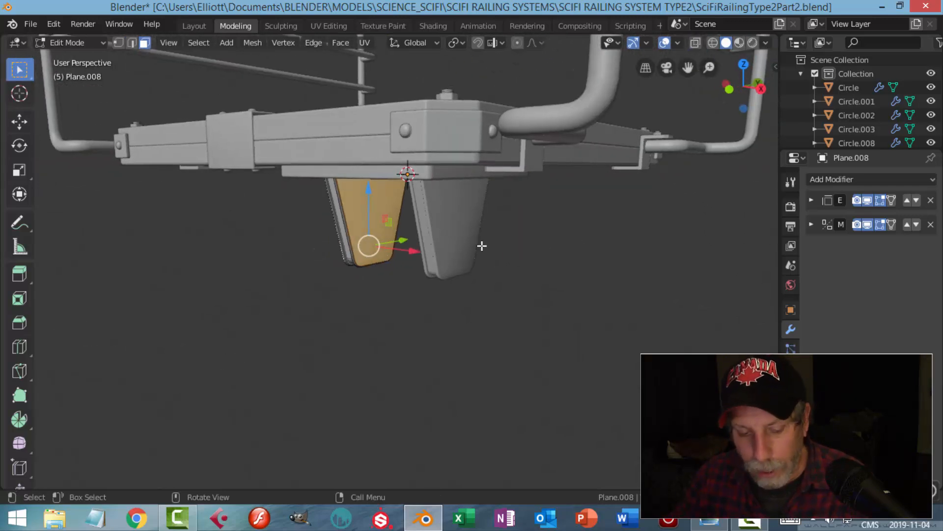
pyautogui.press('i')
pyautogui.click(481, 246)
pyautogui.press('Tab')
pyautogui.hotkey('alt', 'a')
# Adjust the vertical position of the mirrored brackets beneath the slab
pyautogui.moveTo(523, 257); pyautogui.dragTo(584, 246, button='middle')
pyautogui.scroll(2, 584, 247)
pyautogui.moveTo(413, 257); pyautogui.dragTo(432, 236, button='middle')
pyautogui.scroll(-2, 417, 286)
pyautogui.click(432, 236)
pyautogui.moveTo(432, 236); pyautogui.dragTo(459, 252, button='middle')
pyautogui.moveTo(396, 139); pyautogui.dragTo(414, 217)
pyautogui.moveTo(414, 216); pyautogui.dragTo(377, 196, button='middle')
pyautogui.moveTo(380, 139); pyautogui.dragTo(384, 193)
pyautogui.moveTo(384, 192)
pyautogui.mouseDown(button='middle')
pyautogui.moveTo(435, 265)
pyautogui.moveTo(425, 232)
pyautogui.moveTo(373, 190)
pyautogui.mouseUp(button='middle')
pyautogui.moveTo(384, 190); pyautogui.dragTo(396, 121)
# Thicken the mirrored brackets by scaling the bracket's whole mesh up along X in Edit Mode
pyautogui.hotkey('alt', 'a')
pyautogui.scroll(-3, 488, 181)
pyautogui.moveTo(489, 181); pyautogui.dragTo(369, 208, button='middle')
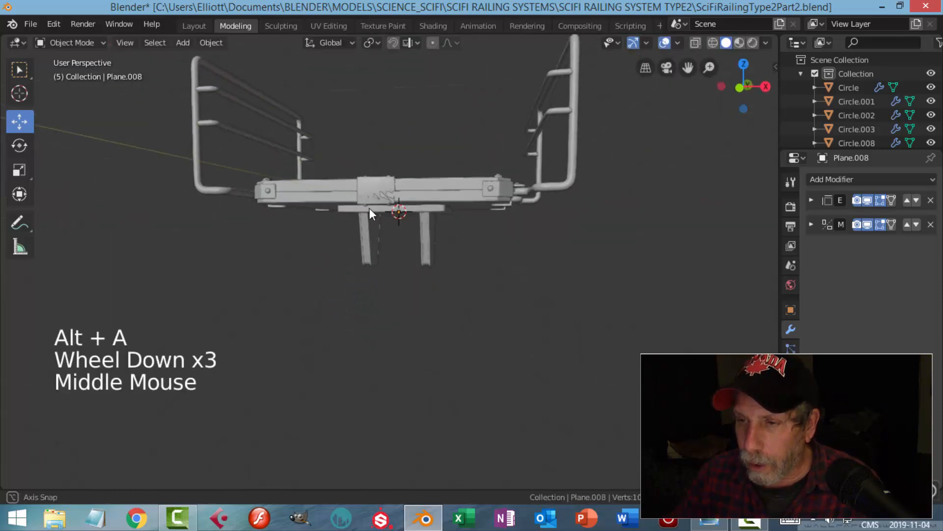
pyautogui.scroll(2, 403, 247)
pyautogui.moveTo(403, 247)
pyautogui.keyDown('shift'); pyautogui.mouseDown(button='middle')
pyautogui.moveTo(423, 240)
pyautogui.moveTo(400, 249)
pyautogui.mouseUp(button='middle'); pyautogui.keyUp('shift')
pyautogui.scroll(2, 369, 200)
pyautogui.click(369, 207)
pyautogui.moveTo(370, 207); pyautogui.dragTo(423, 249, button='middle')
pyautogui.press('Tab')
pyautogui.press('a')
pyautogui.scroll(1, 412, 237)
pyautogui.press('s')
pyautogui.press('x')
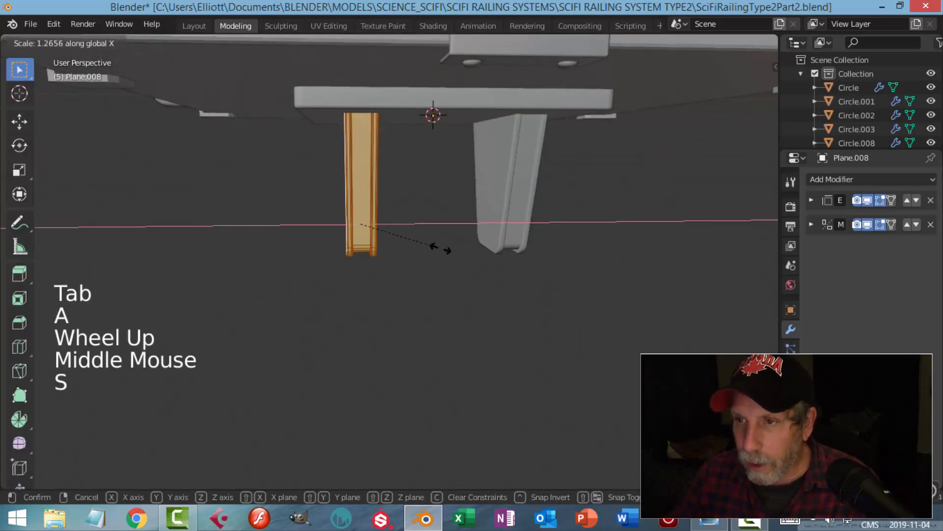
pyautogui.click(505, 244)
pyautogui.press('Tab')
pyautogui.hotkey('alt', 'a')
# Add a circle mesh with 20 vertices at the 3D cursor beneath the platform
pyautogui.moveTo(537, 253); pyautogui.dragTo(472, 209, button='middle')
pyautogui.scroll(-1, 464, 248)
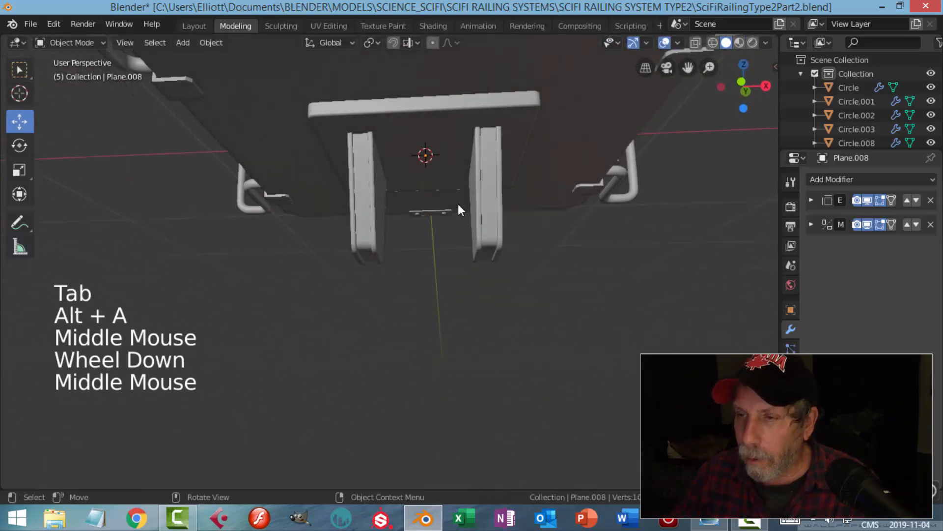
pyautogui.scroll(-2, 439, 182)
pyautogui.moveTo(440, 183); pyautogui.dragTo(444, 218, button='middle')
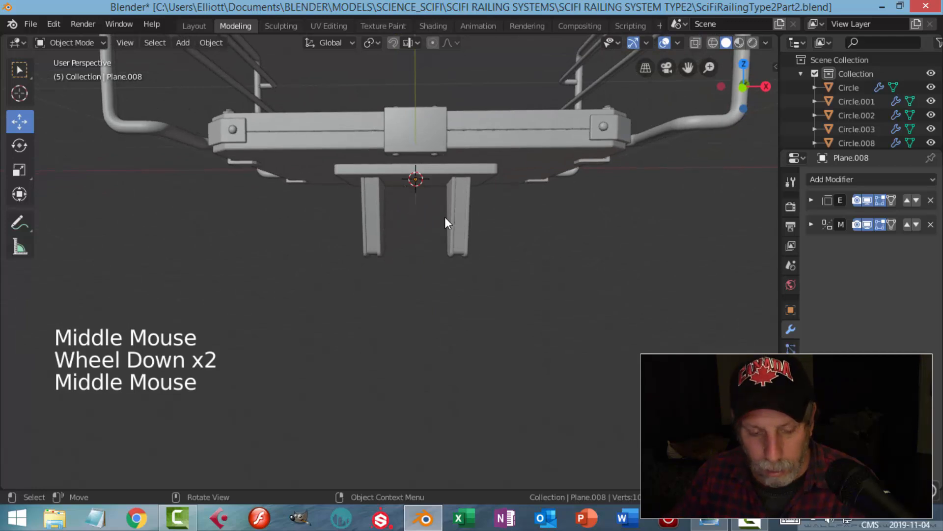
pyautogui.hotkey('shift', 'a')
pyautogui.moveTo(445, 216)
pyautogui.click(496, 241)
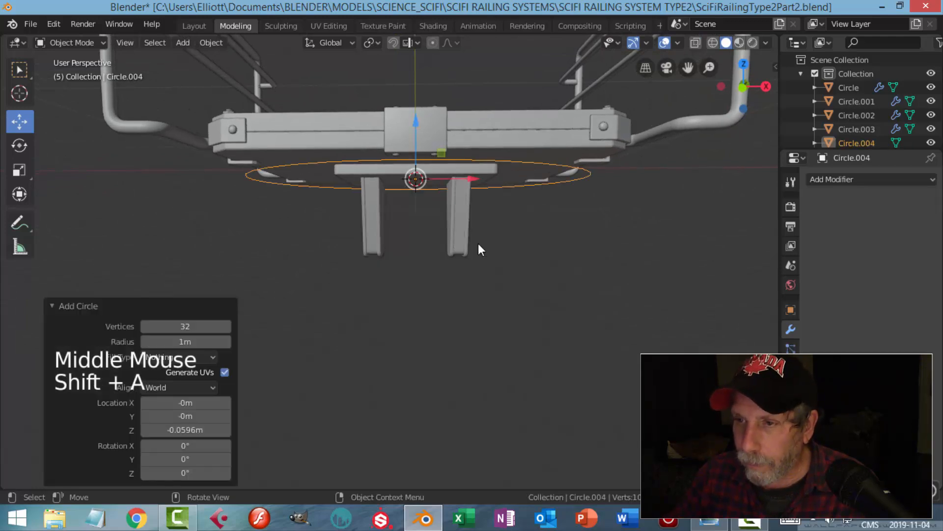
pyautogui.click(206, 326)
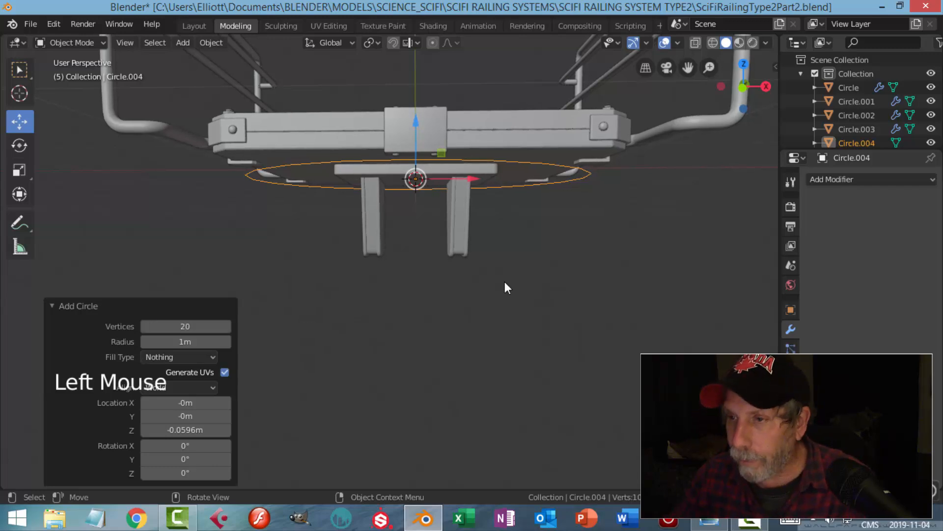
# Scale the whole circle down to about 0.48 and lower it about 0.124 m along Z
pyautogui.press('Tab')
pyautogui.moveTo(505, 284); pyautogui.dragTo(536, 276, button='middle')
pyautogui.press('a')
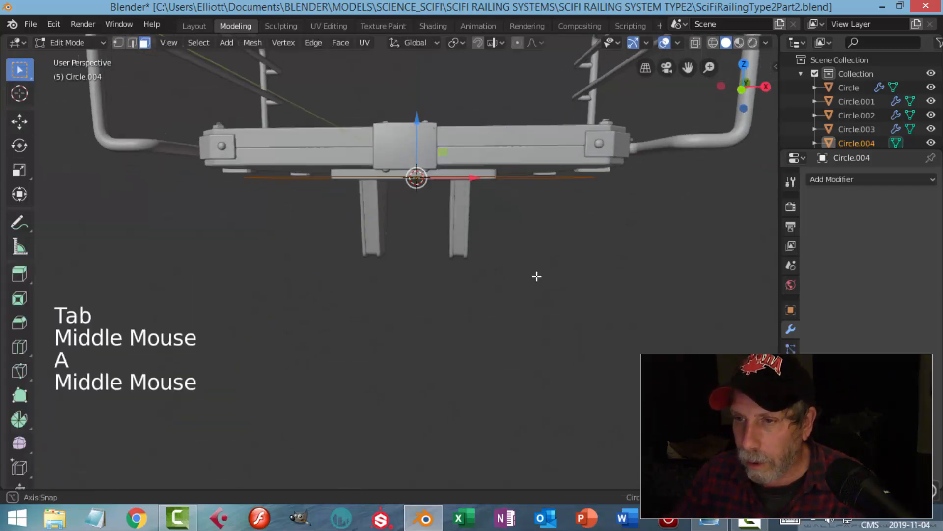
pyautogui.press('s')
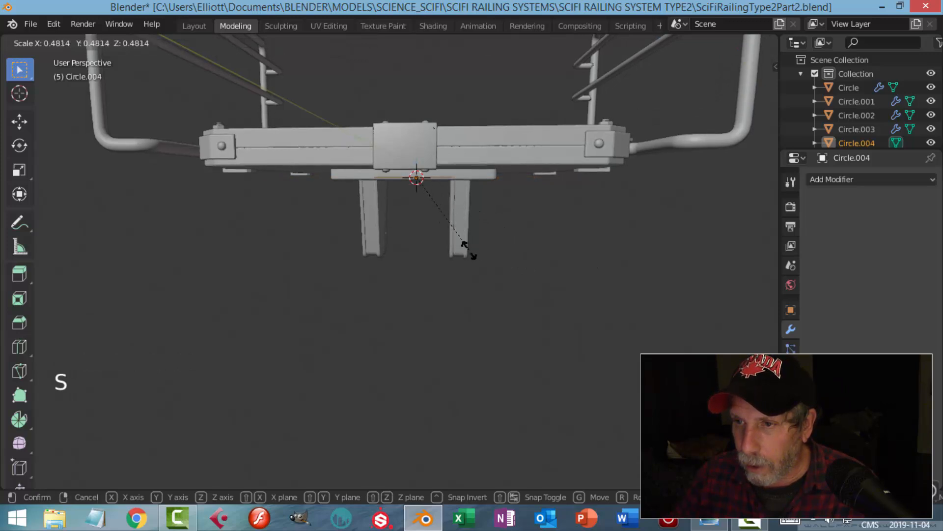
pyautogui.click(467, 249)
pyautogui.moveTo(422, 134); pyautogui.dragTo(424, 153)
# Shrink the circle further to fit between the brackets, finishing with a 0.757 scale, and raise it about 0.0993 m along Z
pyautogui.press('s')
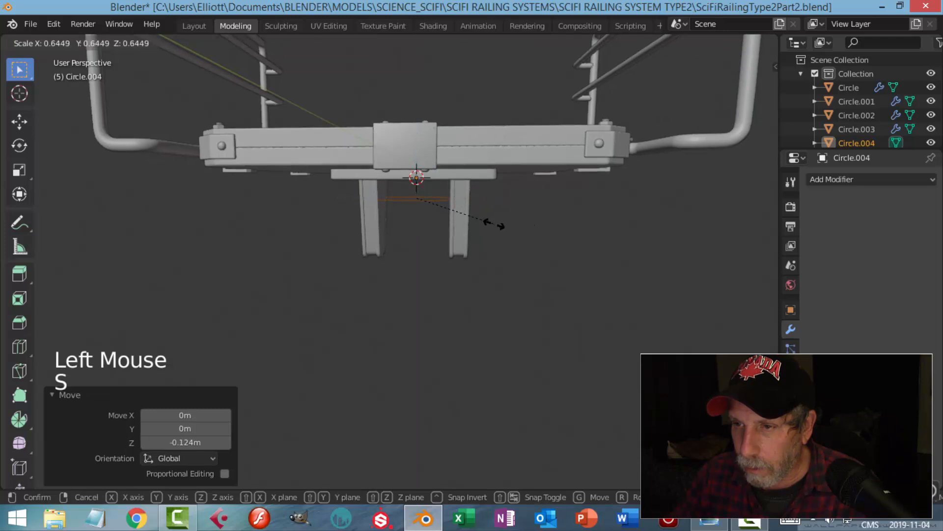
pyautogui.scroll(3, 448, 234)
pyautogui.moveTo(448, 234); pyautogui.dragTo(506, 232, button='middle')
pyautogui.press('s')
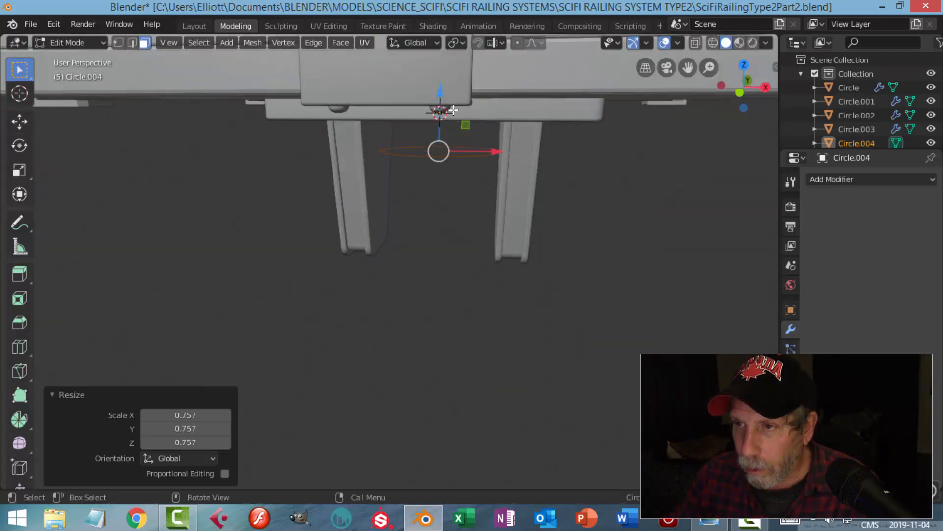
pyautogui.moveTo(440, 95); pyautogui.dragTo(439, 86)
# Try to extrude the circle about 0.423 m downward between the brackets and undo it
pyautogui.moveTo(462, 157); pyautogui.dragTo(450, 192, button='middle')
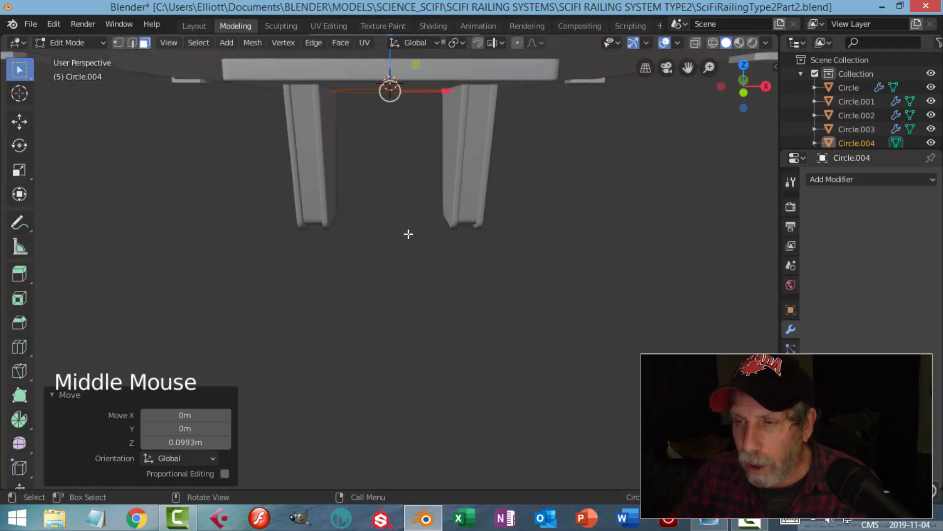
pyautogui.scroll(-3, 408, 242)
pyautogui.moveTo(409, 243)
pyautogui.mouseDown(button='middle')
pyautogui.moveTo(417, 222)
pyautogui.moveTo(408, 228)
pyautogui.mouseUp(button='middle')
pyautogui.press('e')
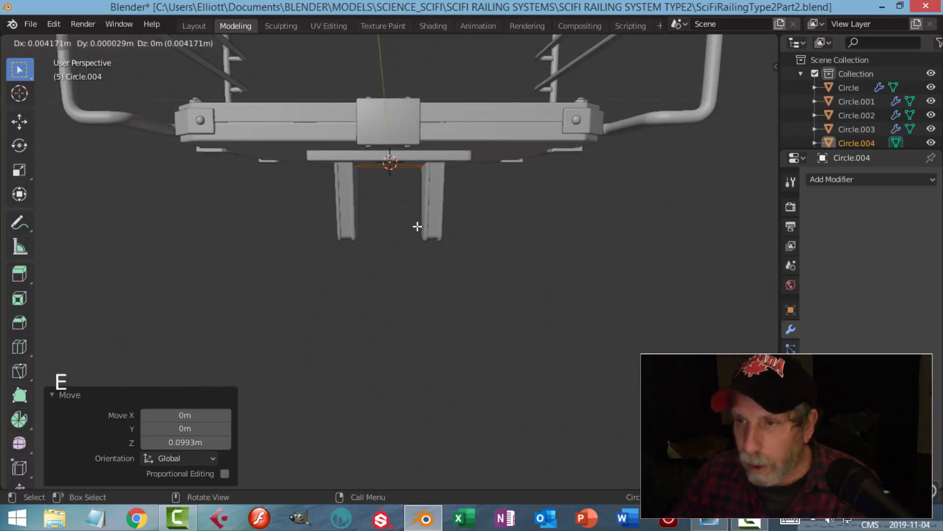
pyautogui.click(396, 159)
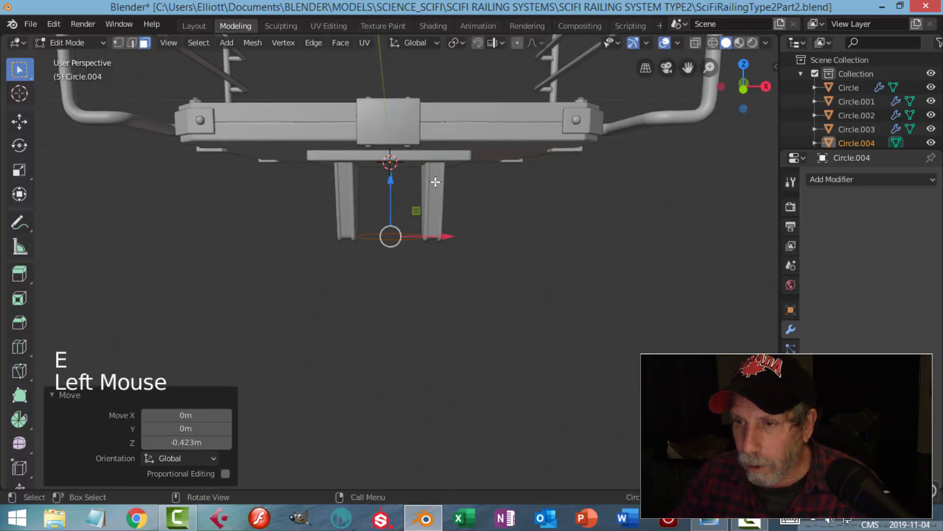
pyautogui.hotkey('ctrl', 'z')
# Switch the circle's mesh editing to edge selection
pyautogui.click(133, 44)
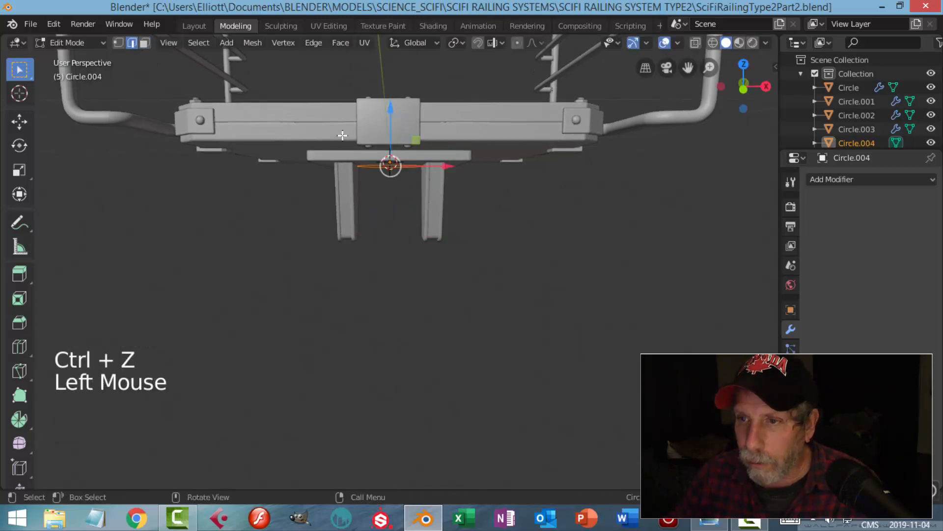
# Extrude the circle's edge loop below the mounting plate straight down into a short cylinder between the two brackets
pyautogui.press('e')
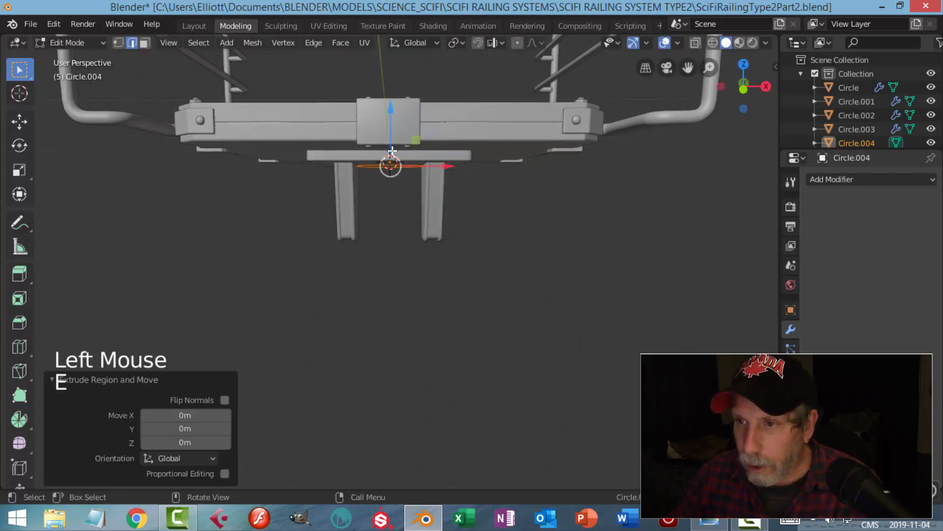
pyautogui.moveTo(393, 110); pyautogui.dragTo(403, 193)
pyautogui.hotkey('alt', 'a')
pyautogui.moveTo(448, 194); pyautogui.dragTo(429, 157, button='middle')
pyautogui.scroll(2, 440, 190)
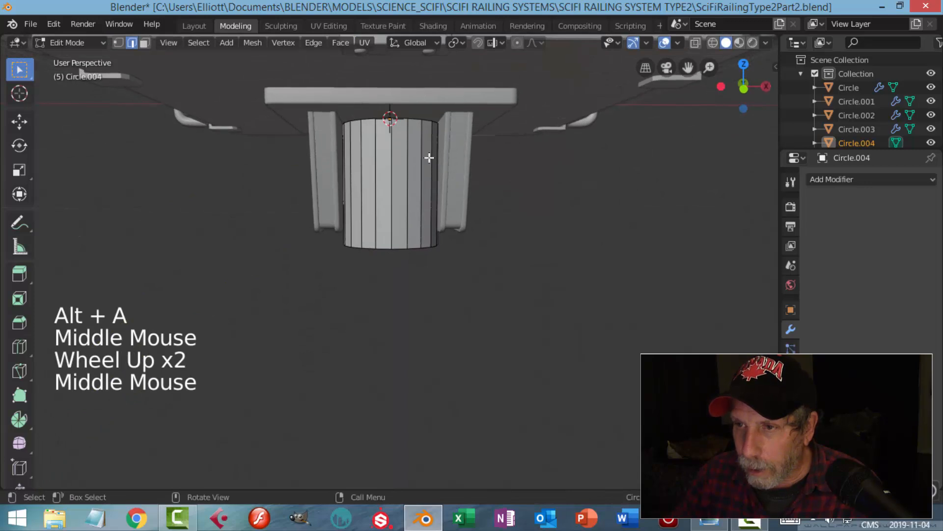
# Raise the cylinder's top edge loop slightly along Z toward the underside of the mounting plate
pyautogui.keyDown('alt'); pyautogui.keyDown('shift'); pyautogui.click(404, 118); pyautogui.keyUp('shift'); pyautogui.keyUp('alt')
pyautogui.click(388, 75)
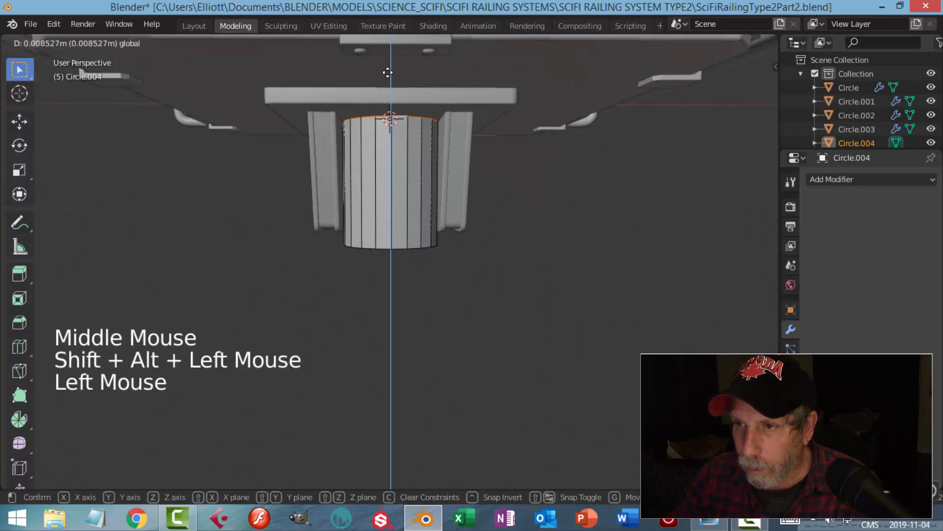
pyautogui.hotkey('alt', 'a')
# Lower the cylinder's bottom edge loop by about 2.72 m along Z to form a long column
pyautogui.scroll(-3, 500, 206)
pyautogui.moveTo(501, 206); pyautogui.dragTo(412, 207, button='middle')
pyautogui.scroll(2, 455, 252)
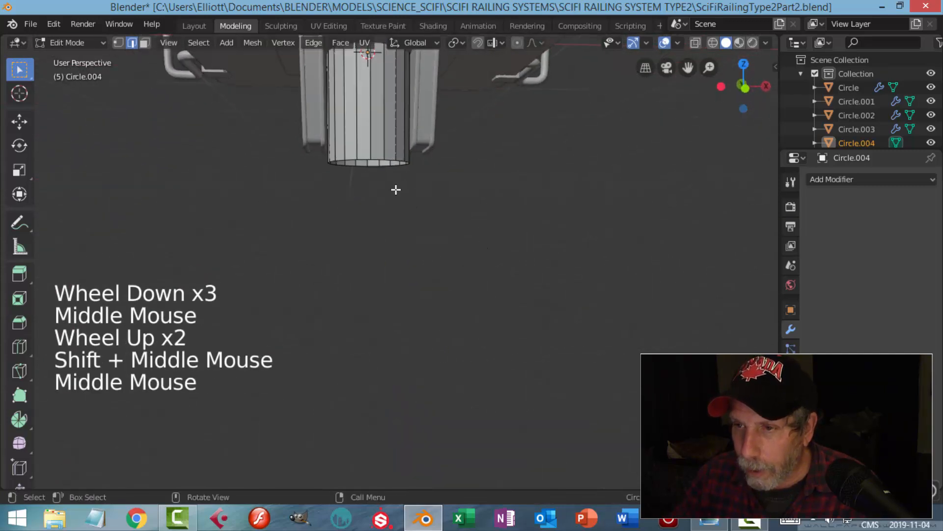
pyautogui.keyDown('alt'); pyautogui.keyDown('shift'); pyautogui.click(376, 159); pyautogui.keyUp('shift'); pyautogui.keyUp('alt')
pyautogui.scroll(-3, 453, 179)
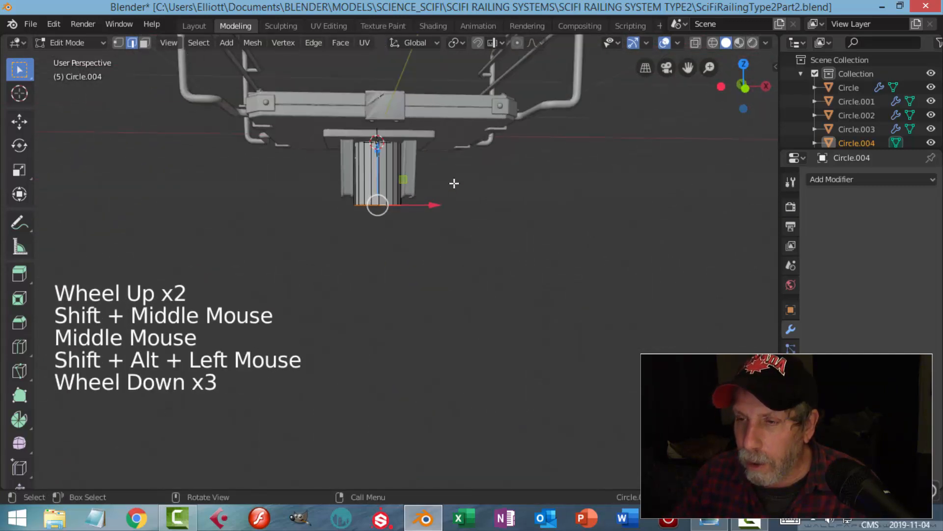
pyautogui.moveTo(452, 179); pyautogui.dragTo(371, 206, button='middle')
pyautogui.scroll(-4, 405, 217)
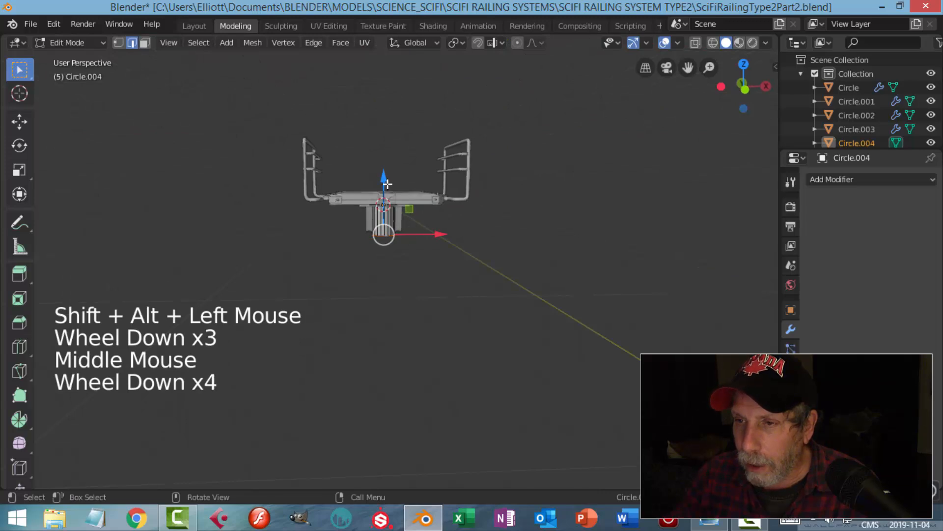
pyautogui.moveTo(384, 178); pyautogui.dragTo(395, 254)
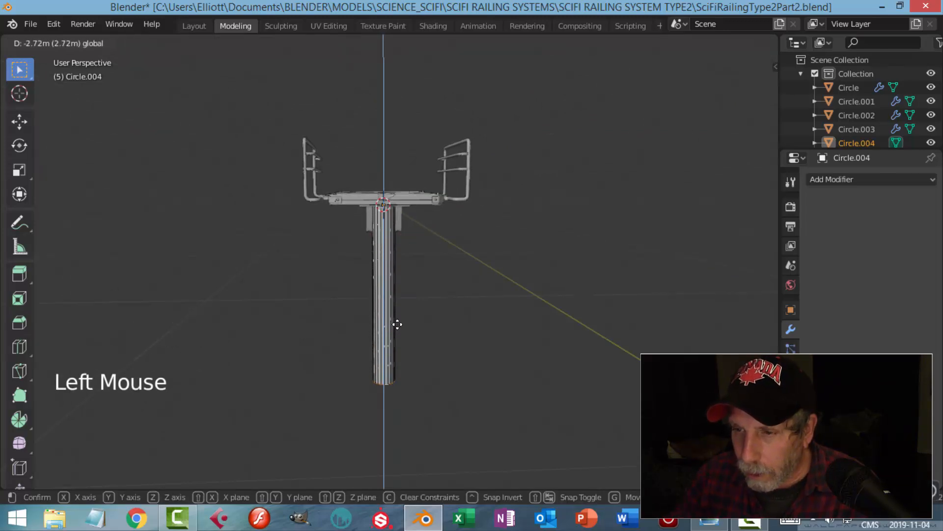
pyautogui.moveTo(397, 325); pyautogui.dragTo(397, 324)
# Add one loop cut around the column just below the bracket ends, with a slide factor of about 0.676
pyautogui.moveTo(482, 278); pyautogui.dragTo(451, 268, button='middle')
pyautogui.scroll(2, 443, 276)
pyautogui.hotkey('alt', 'a')
pyautogui.hotkey('ctrl', 'r')
pyautogui.click(392, 238)
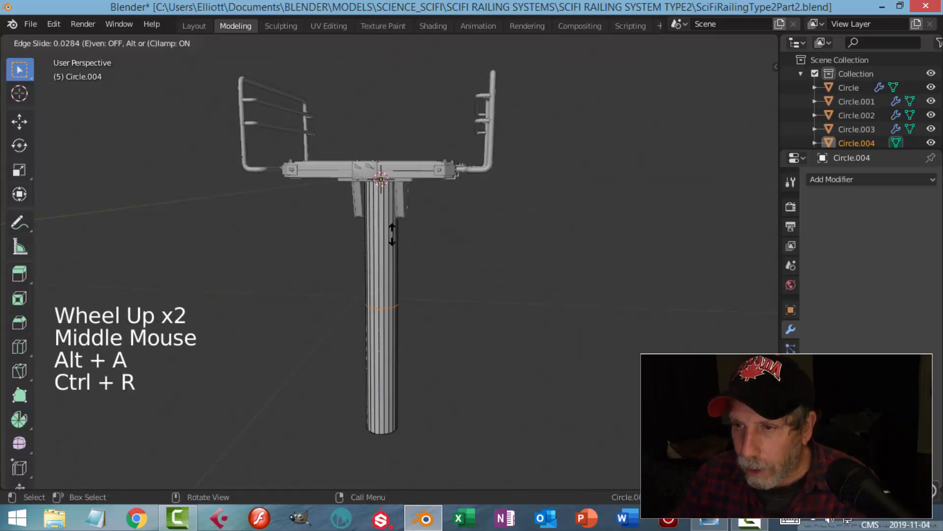
pyautogui.moveTo(389, 177); pyautogui.dragTo(392, 156)
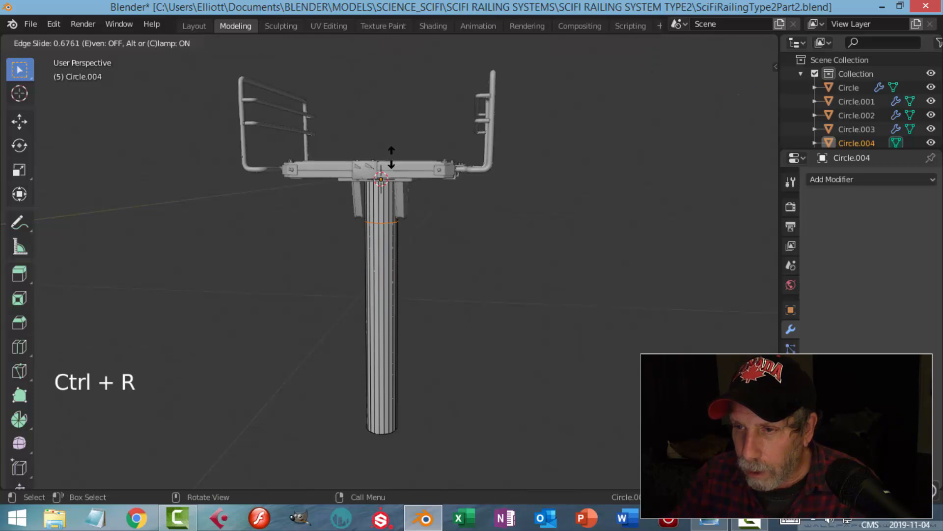
pyautogui.click(392, 157)
pyautogui.scroll(3, 412, 229)
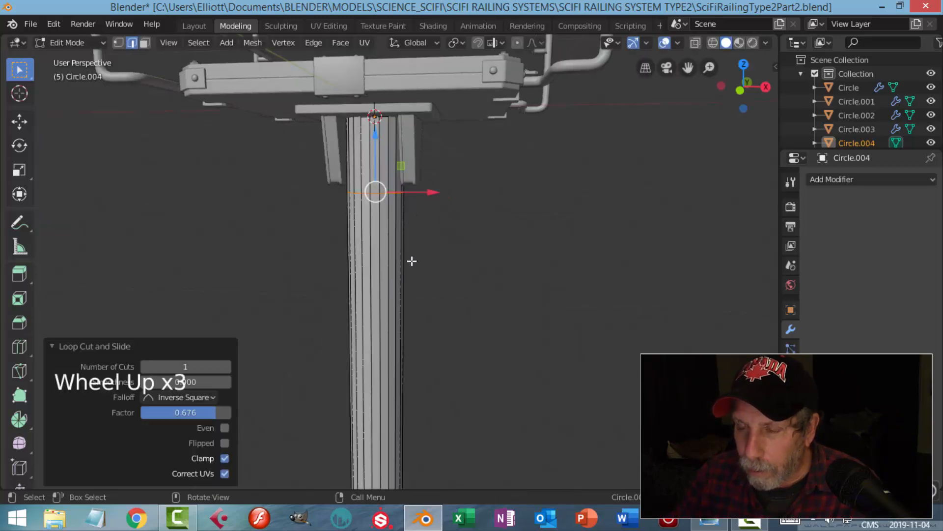
# Add a second loop cut around the column a short distance below the first to bound a neck section
pyautogui.scroll(-2, 414, 315)
pyautogui.hotkey('ctrl', 'r')
pyautogui.click(392, 308)
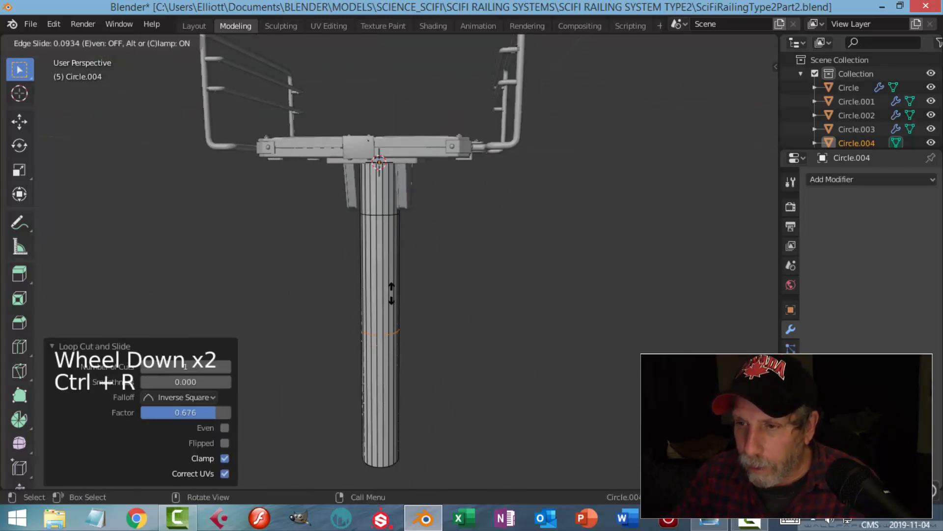
pyautogui.click(397, 206)
pyautogui.scroll(5, 419, 249)
pyautogui.hotkey('alt', 'a')
pyautogui.moveTo(419, 249); pyautogui.dragTo(451, 255, button='middle')
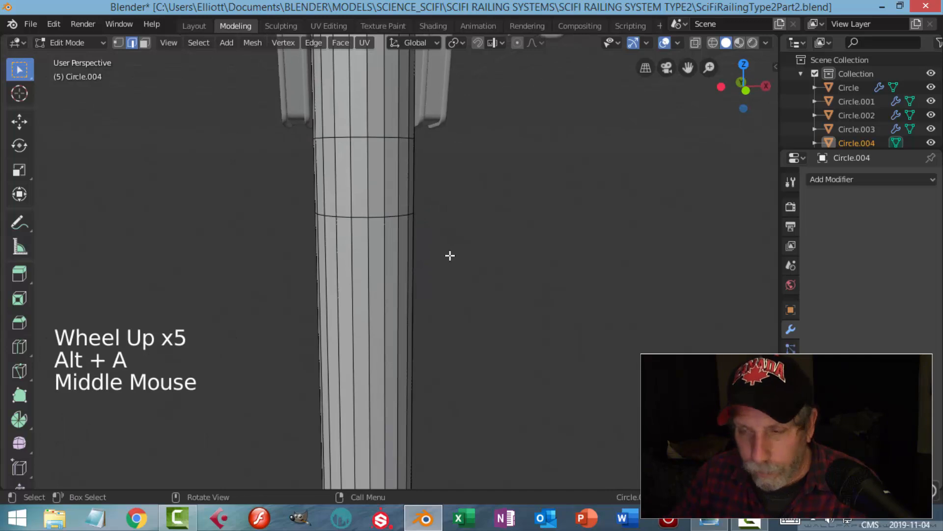
# Extrude the face ring between the two loop cuts and shrink it inward by about 0.02 to form a recessed neck
pyautogui.press('3')
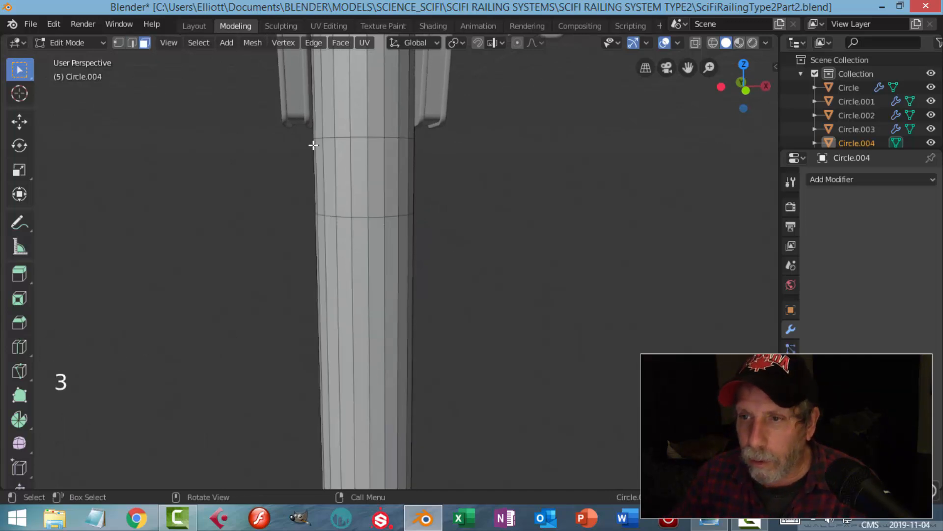
pyautogui.keyDown('alt'); pyautogui.keyDown('shift'); pyautogui.click(368, 168); pyautogui.keyUp('shift'); pyautogui.keyUp('alt')
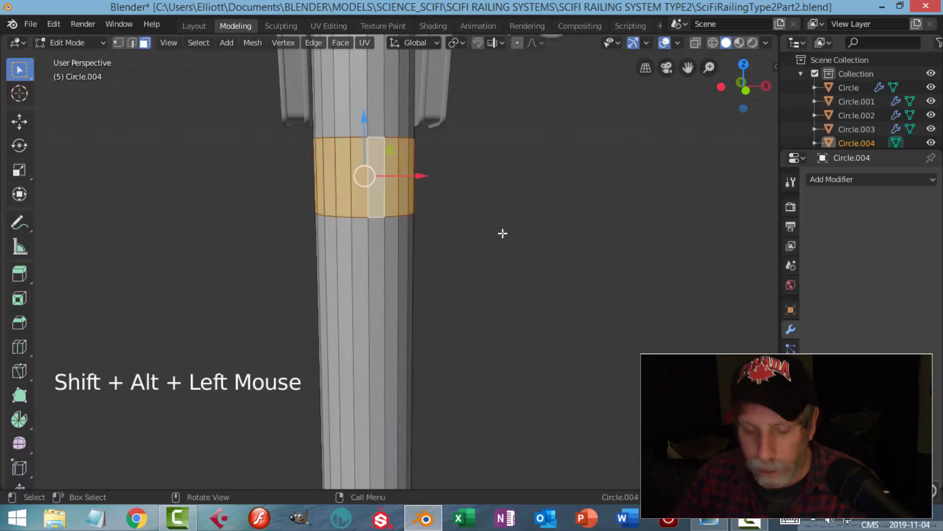
pyautogui.press('e')
pyautogui.hotkey('alt', 's')
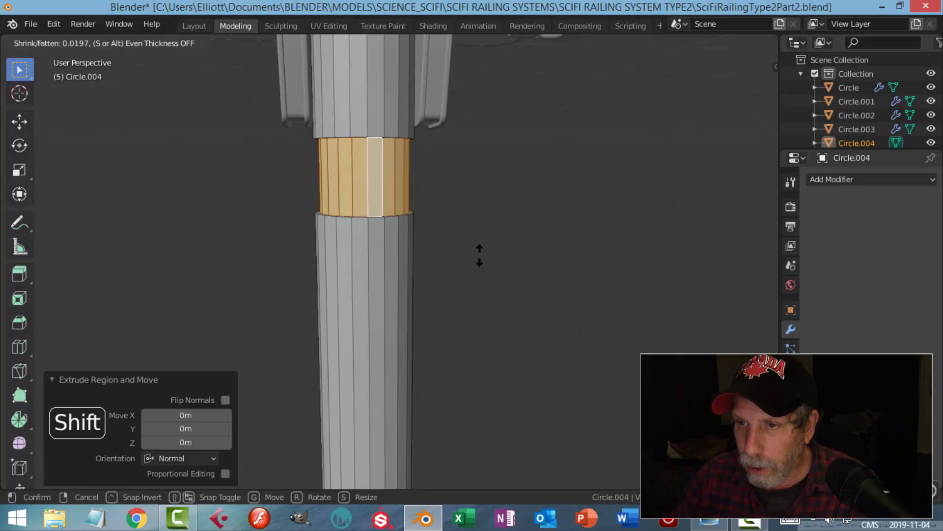
pyautogui.click(484, 263)
pyautogui.hotkey('alt', 'a')
pyautogui.moveTo(493, 237); pyautogui.dragTo(479, 268, button='middle')
pyautogui.scroll(-3, 485, 246)
pyautogui.moveTo(479, 267); pyautogui.dragTo(480, 261, button='middle')
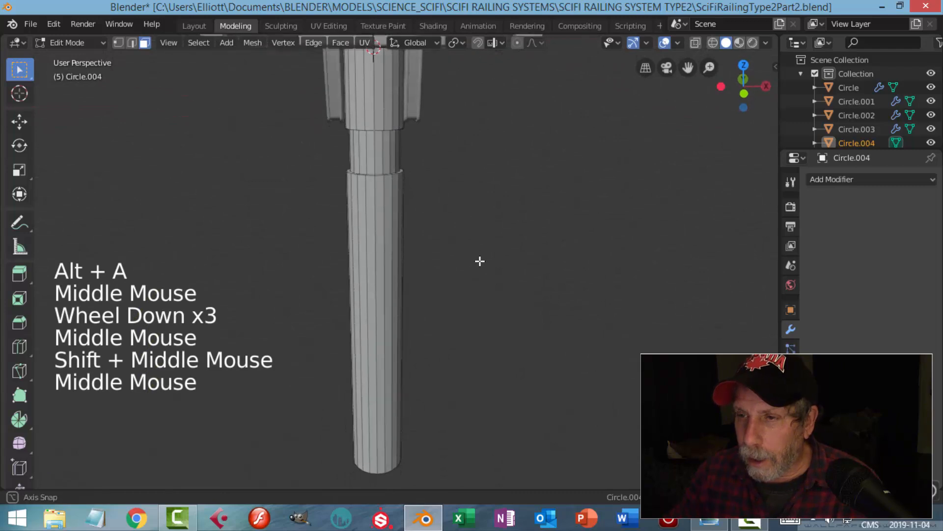
# Scale the face ring of the column's long lower section by about 1.17, excluding Z, to widen it
pyautogui.keyDown('alt'); pyautogui.keyDown('shift'); pyautogui.click(388, 224); pyautogui.keyUp('shift'); pyautogui.keyUp('alt')
pyautogui.scroll(2, 449, 219)
pyautogui.moveTo(449, 219); pyautogui.dragTo(450, 244, button='middle')
pyautogui.scroll(1, 470, 270)
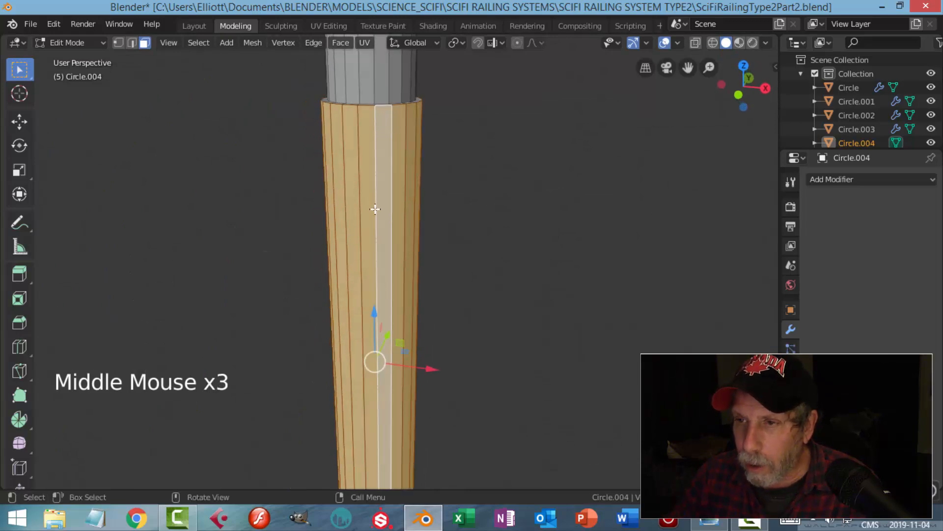
pyautogui.scroll(-1, 390, 221)
pyautogui.moveTo(391, 222); pyautogui.dragTo(491, 240, button='middle')
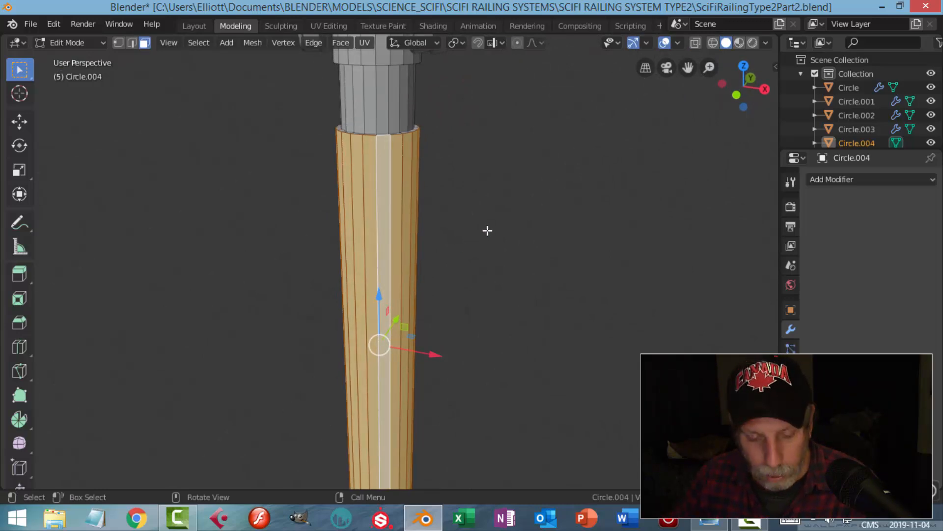
pyautogui.press('s')
pyautogui.hotkey('shift', 'z')
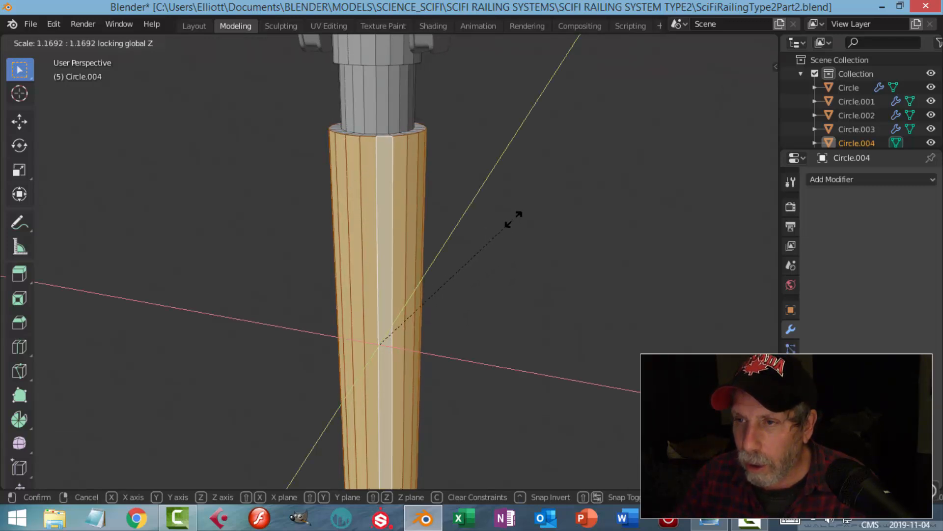
pyautogui.click(512, 218)
pyautogui.hotkey('alt', 'a')
# Examine the stepped column's proportions against the platform in Object Mode
pyautogui.scroll(-3, 511, 217)
pyautogui.press('Tab')
pyautogui.hotkey('alt', 'a')
pyautogui.moveTo(509, 218); pyautogui.dragTo(480, 234, button='middle')
pyautogui.scroll(2, 512, 214)
pyautogui.scroll(2, 460, 231)
pyautogui.scroll(-1, 455, 245)
# Bevel the outer edge loops above and below the column's neck with a 0.0125 m width and 3 segments
pyautogui.click(464, 233)
pyautogui.press('Tab')
pyautogui.scroll(1, 498, 230)
pyautogui.scroll(2, 518, 235)
pyautogui.press('2')
pyautogui.scroll(1, 411, 179)
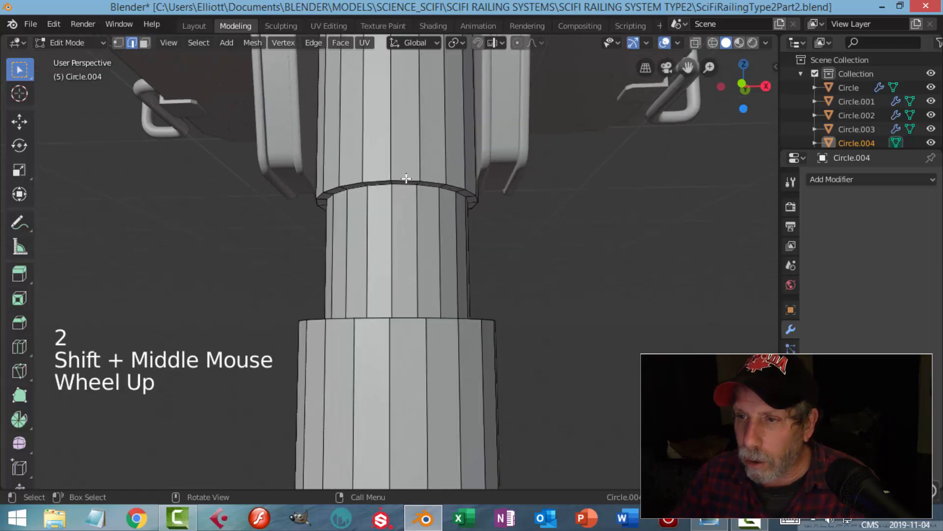
pyautogui.keyDown('alt'); pyautogui.keyDown('shift'); pyautogui.click(411, 180); pyautogui.keyUp('shift'); pyautogui.keyUp('alt')
pyautogui.moveTo(411, 180); pyautogui.dragTo(474, 331, button='middle')
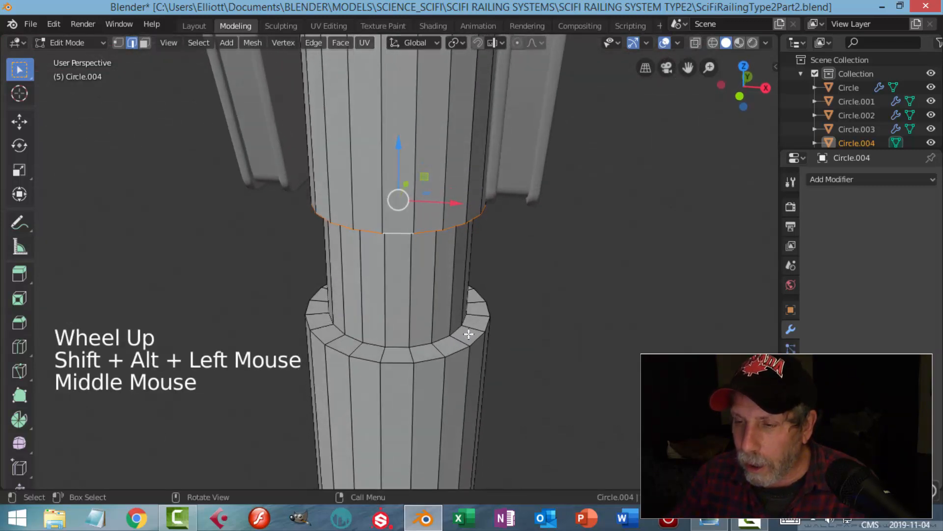
pyautogui.keyDown('alt'); pyautogui.keyDown('shift'); pyautogui.click(433, 358); pyautogui.keyUp('shift'); pyautogui.keyUp('alt')
pyautogui.moveTo(585, 295); pyautogui.dragTo(602, 318, button='middle')
pyautogui.hotkey('ctrl', 'b')
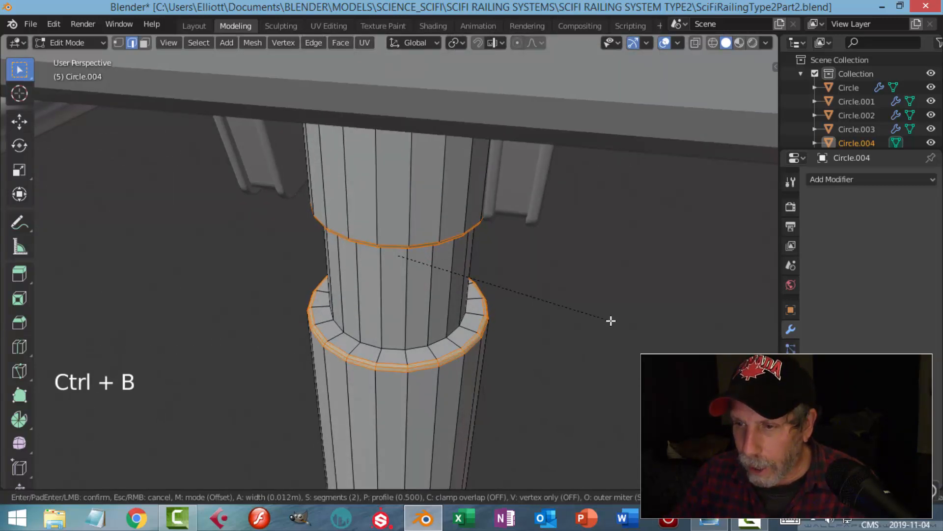
pyautogui.click(611, 322)
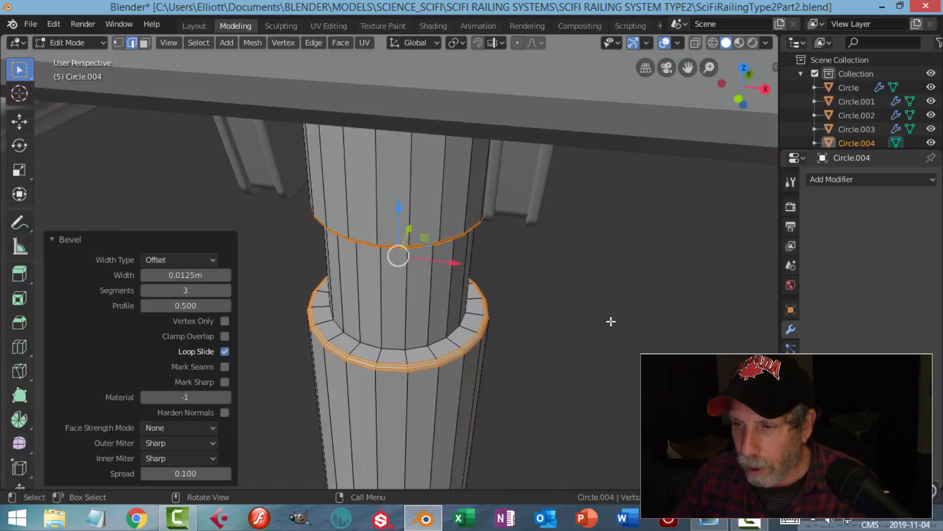
pyautogui.moveTo(565, 322); pyautogui.dragTo(559, 274, button='middle')
pyautogui.hotkey('alt', 'a')
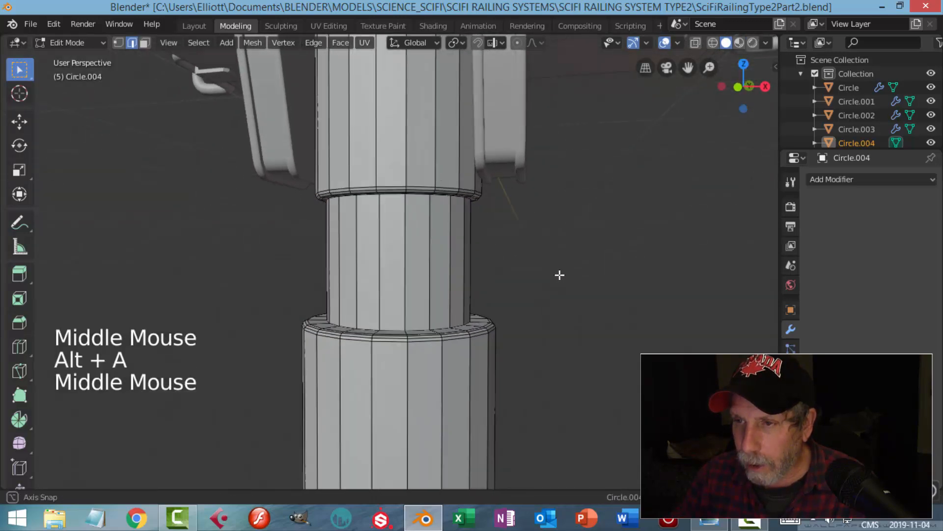
# Add a level 2 Catmull-Clark subdivision surface to the column and shade it smooth
pyautogui.press('Tab')
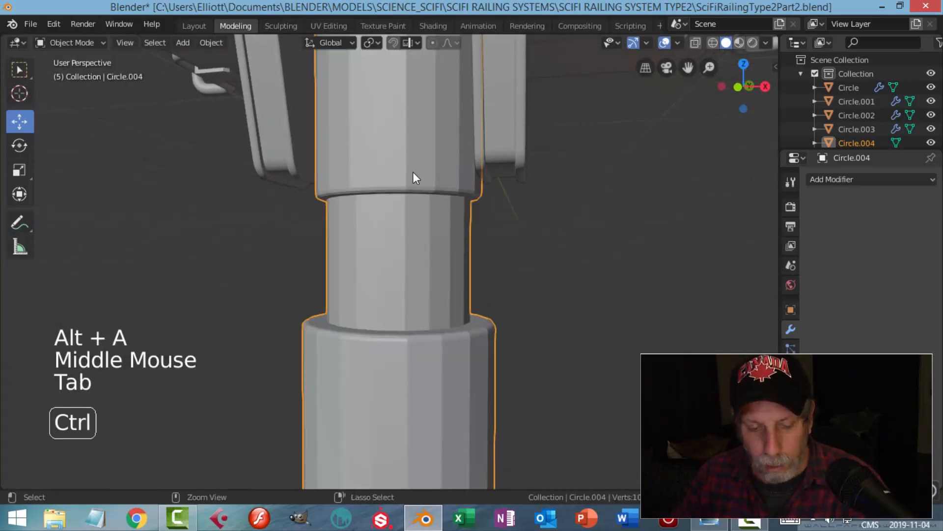
pyautogui.hotkey('ctrl', '2')
pyautogui.scroll(-4, 453, 238)
pyautogui.scroll(-2, 452, 244)
pyautogui.moveTo(452, 244); pyautogui.dragTo(390, 196, button='middle')
pyautogui.rightClick(386, 195)
pyautogui.moveTo(461, 267); pyautogui.dragTo(467, 207, button='middle')
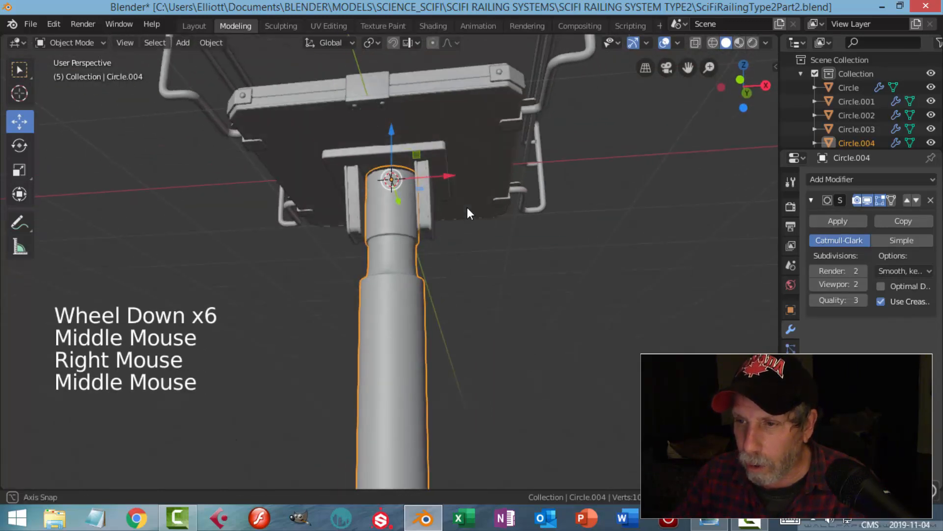
# Add a supporting loop cut at the neck's lower end, with a slide factor of about -0.956
pyautogui.scroll(3, 466, 226)
pyautogui.moveTo(464, 244); pyautogui.dragTo(460, 290, button='middle')
pyautogui.moveTo(460, 290); pyautogui.dragTo(451, 258, button='middle')
pyautogui.press('Tab')
pyautogui.scroll(2, 447, 260)
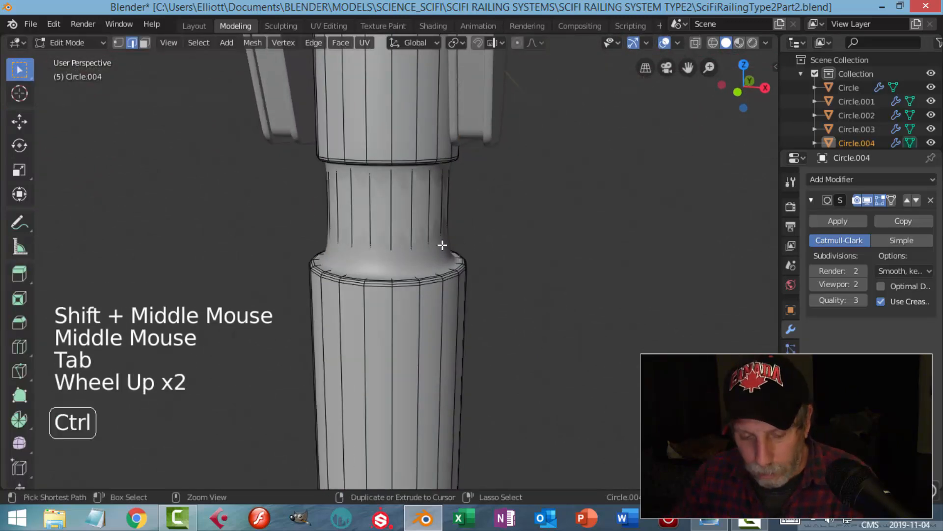
pyautogui.hotkey('ctrl', 'r')
pyautogui.click(442, 245)
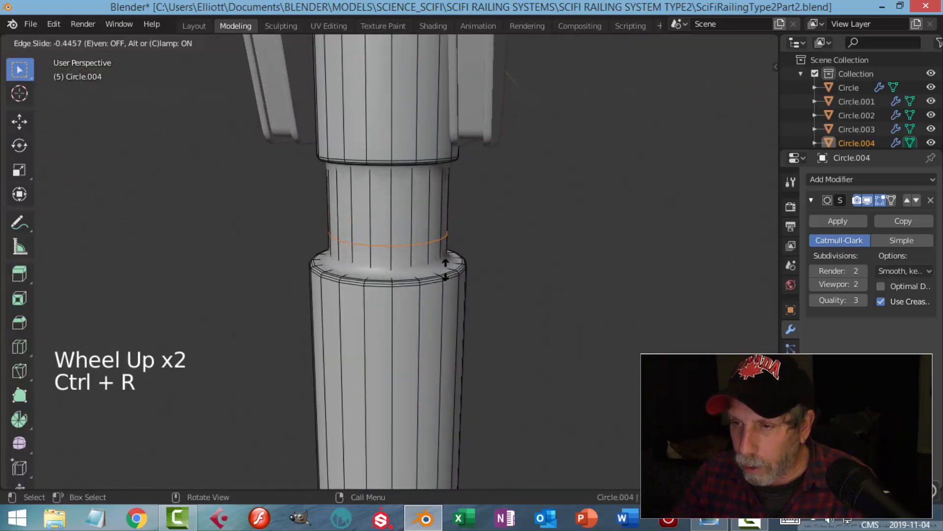
pyautogui.click(449, 294)
# Add a supporting loop cut on the lower section's ledge near the neck, with a slide factor of about -0.637
pyautogui.moveTo(476, 270); pyautogui.dragTo(488, 299, button='middle')
pyautogui.scroll(2, 472, 282)
pyautogui.hotkey('ctrl', 'r')
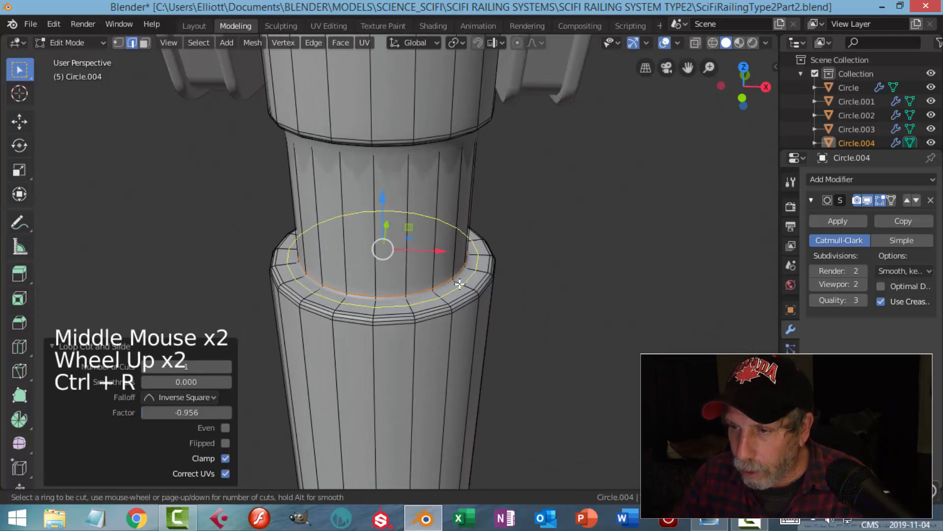
pyautogui.click(460, 284)
pyautogui.click(453, 279)
# Add a supporting loop cut around the neck close to where it meets the upper section
pyautogui.moveTo(504, 271); pyautogui.dragTo(435, 156, button='middle')
pyautogui.hotkey('ctrl', 'r')
pyautogui.click(432, 137)
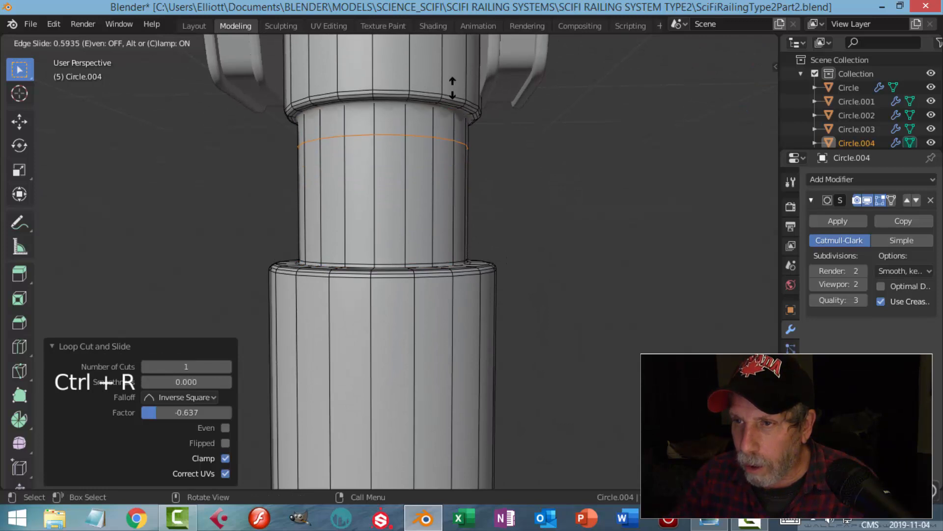
pyautogui.click(446, 60)
pyautogui.scroll(-2, 550, 194)
pyautogui.moveTo(550, 193); pyautogui.dragTo(417, 296, button='middle')
# Examine the smoothed column and the sharpness of its neck transitions in Object Mode
pyautogui.press('Tab')
pyautogui.scroll(-3, 525, 214)
pyautogui.hotkey('alt', 'a')
pyautogui.scroll(-1, 525, 298)
pyautogui.scroll(-2, 525, 297)
pyautogui.scroll(3, 477, 270)
pyautogui.scroll(3, 470, 273)
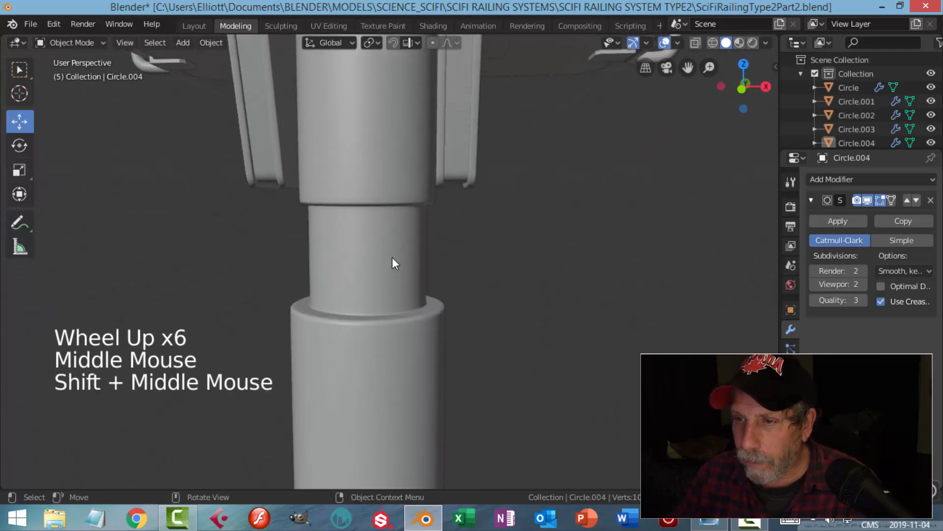
# Add five evenly spaced loop cuts around the column's neck in Edit Mode, keeping them unslid at factor 0
pyautogui.press('Tab')
pyautogui.scroll(2, 392, 257)
pyautogui.hotkey('alt', 'a')
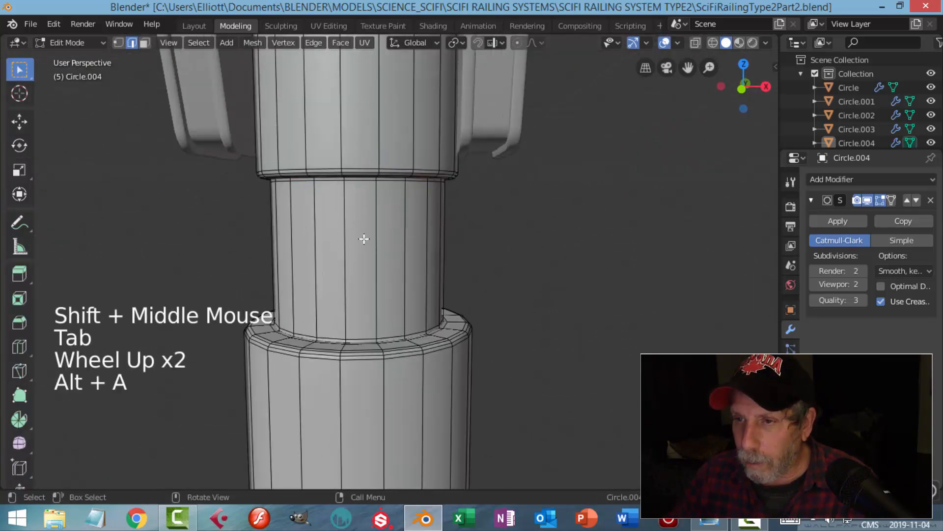
pyautogui.hotkey('ctrl', 'r')
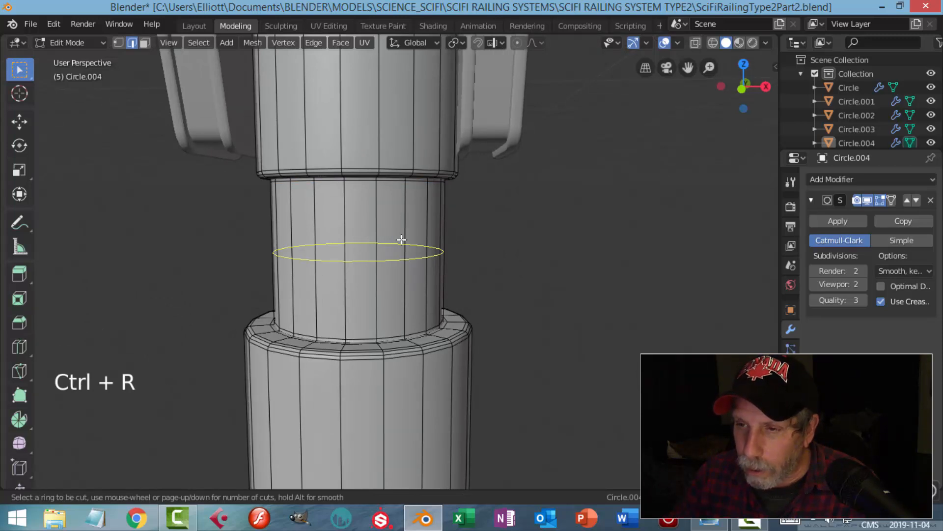
pyautogui.scroll(3, 401, 239)
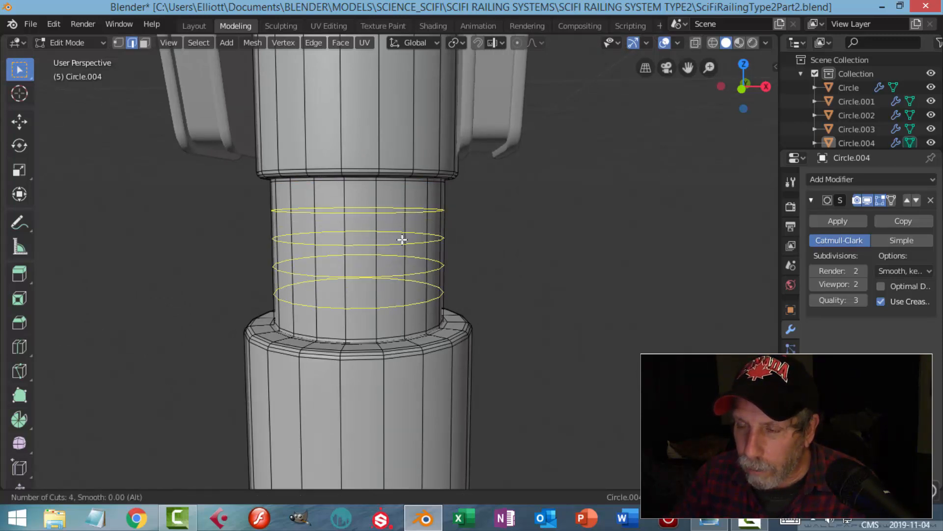
pyautogui.scroll(1, 402, 239)
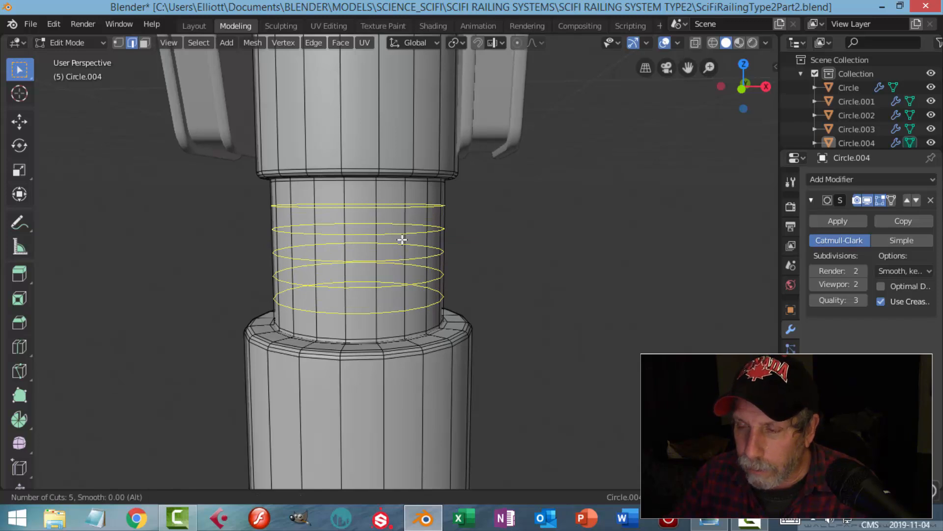
pyautogui.click(402, 239)
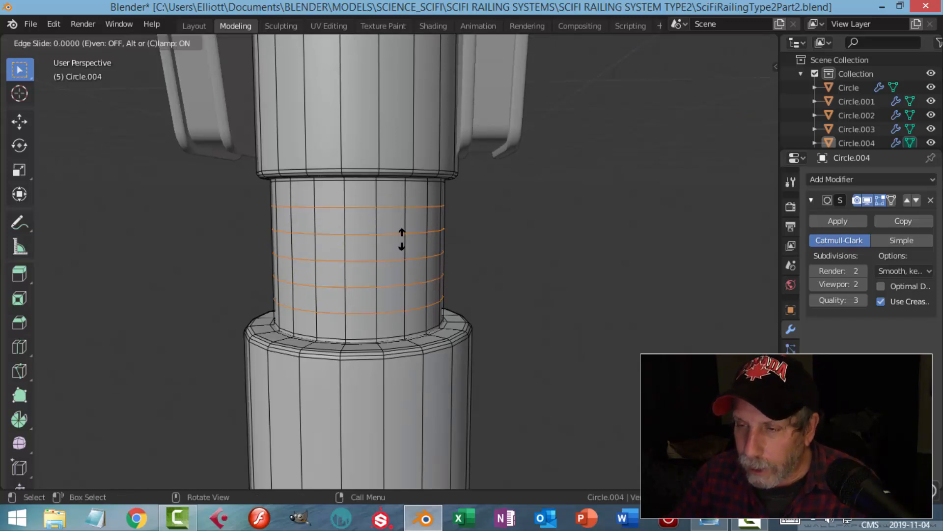
pyautogui.rightClick(435, 238)
# Bevel the five neck loops into one-segment bands about 0.0124 m wide, and extrude the bands in place
pyautogui.moveTo(486, 253)
pyautogui.mouseDown(button='middle')
pyautogui.moveTo(543, 236)
pyautogui.moveTo(503, 259)
pyautogui.mouseUp(button='middle')
pyautogui.hotkey('ctrl', 'b')
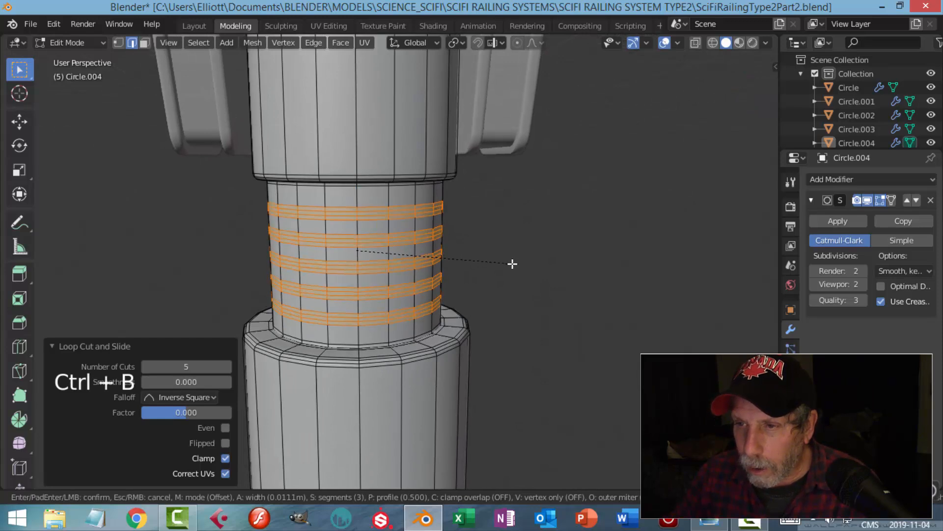
pyautogui.scroll(-2, 510, 265)
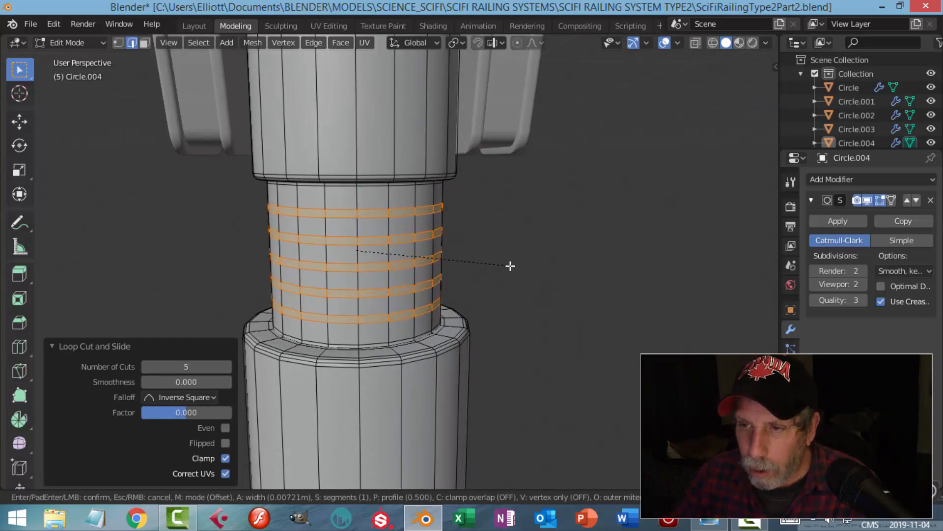
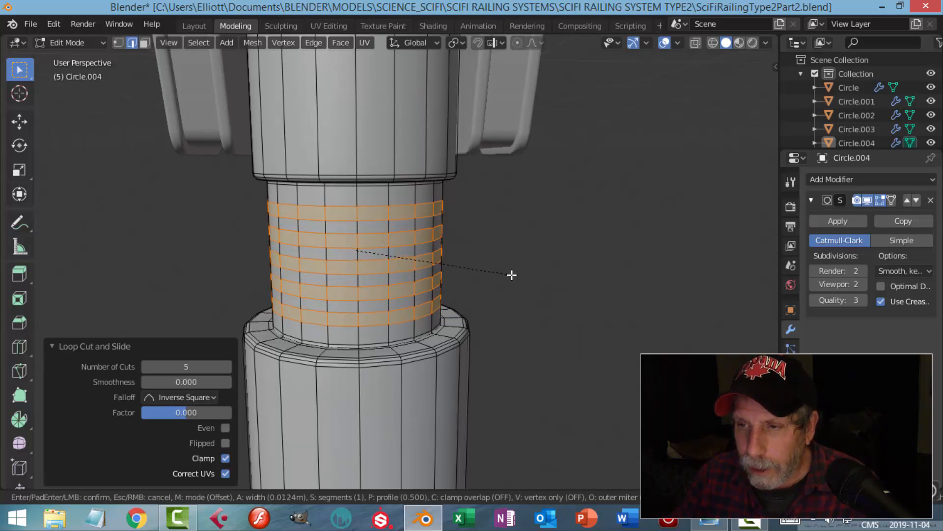
pyautogui.click(512, 274)
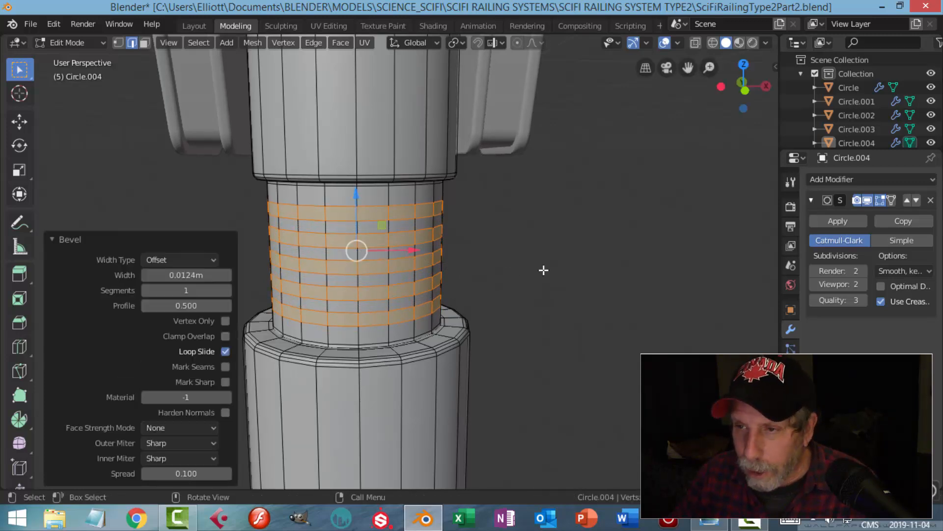
pyautogui.press('e')
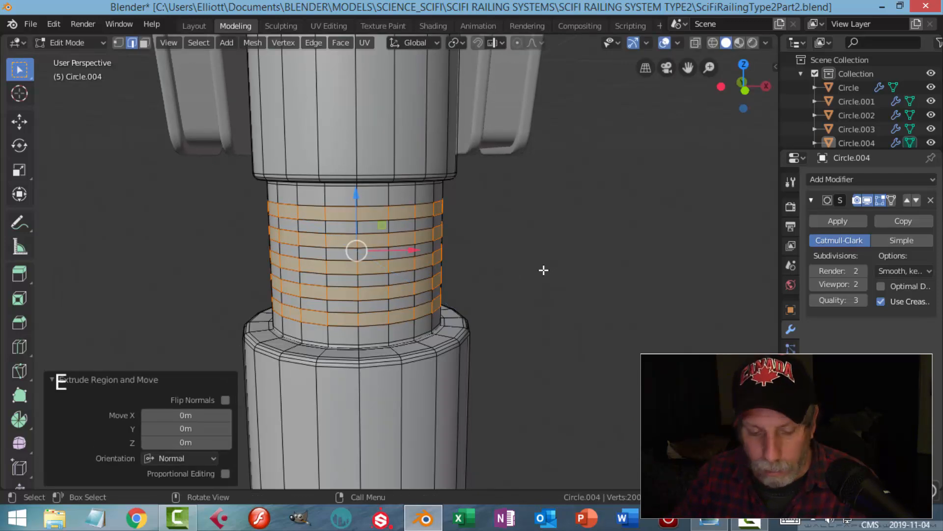
pyautogui.press('s')
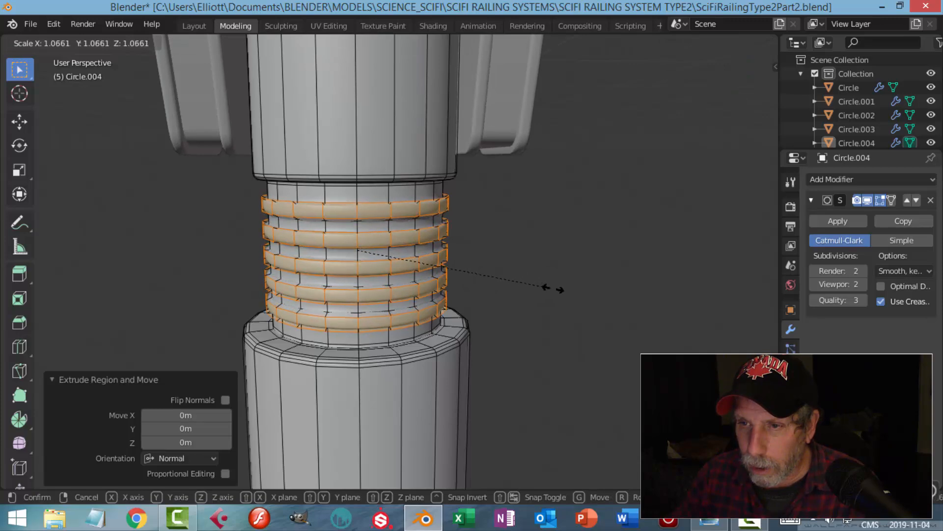
pyautogui.click(554, 290)
pyautogui.moveTo(555, 278); pyautogui.dragTo(570, 266, button='middle')
pyautogui.scroll(5, 554, 287)
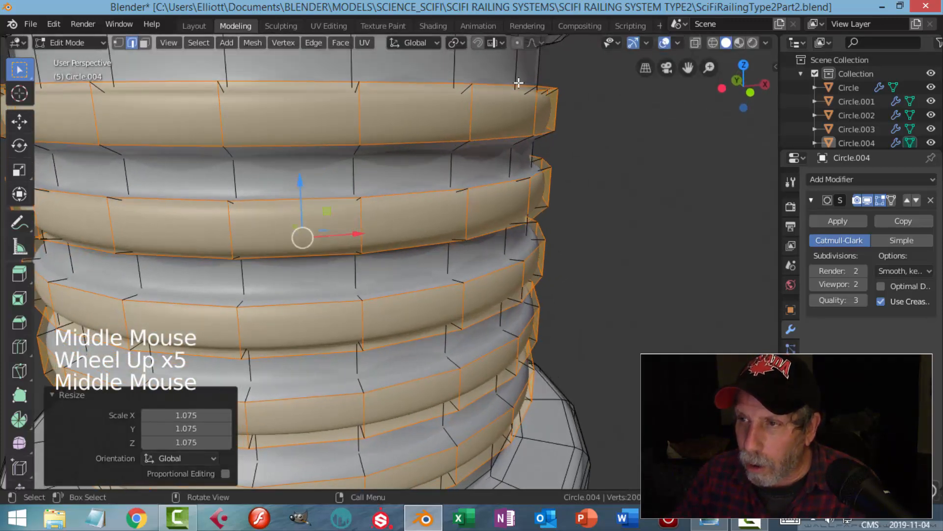
pyautogui.scroll(-2, 572, 172)
pyautogui.hotkey('ctrl', 'z')
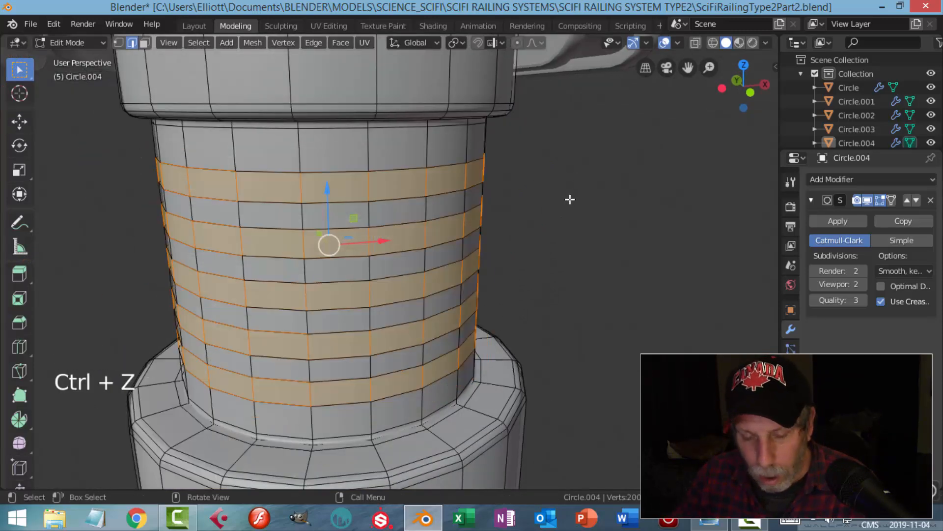
# Push the extruded neck bands outward along their normals with Shrink/Fatten, using an offset of about 0.0097 m
pyautogui.hotkey('alt', 's')
pyautogui.press('shift')
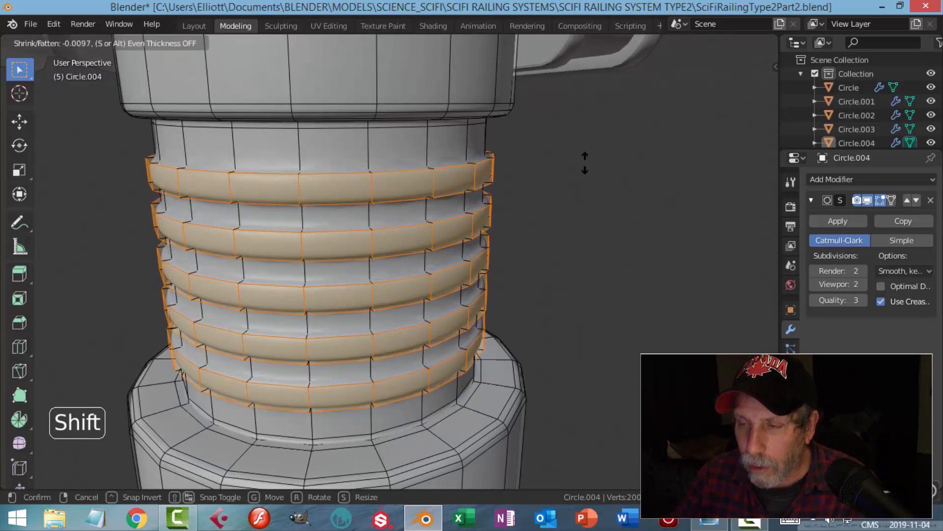
pyautogui.click(592, 197)
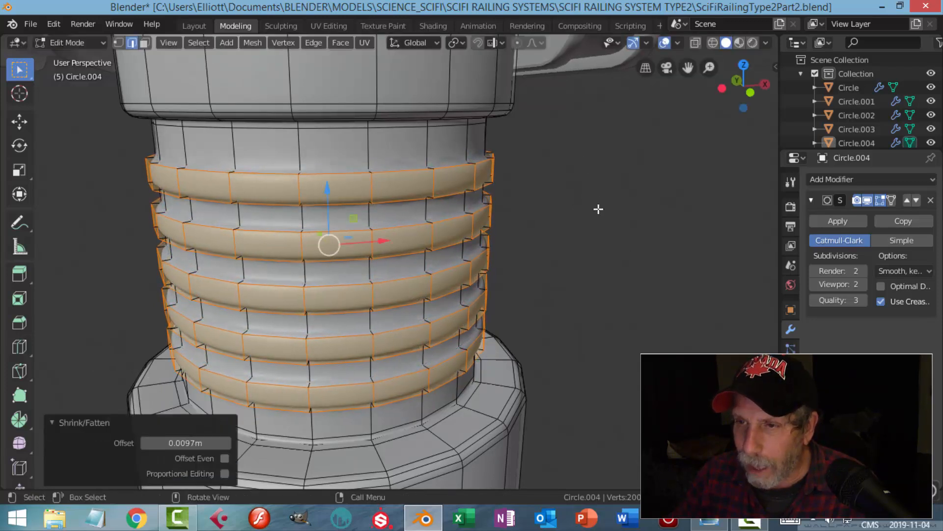
# Examine the ribbed neck and the whole column beneath the platform in Object Mode
pyautogui.scroll(-2, 595, 212)
pyautogui.moveTo(591, 213); pyautogui.dragTo(573, 204, button='middle')
pyautogui.press('Tab')
pyautogui.scroll(-5, 555, 231)
pyautogui.moveTo(554, 238); pyautogui.dragTo(548, 262, button='middle')
pyautogui.scroll(-1, 491, 263)
pyautogui.moveTo(491, 262); pyautogui.dragTo(479, 225, button='middle')
pyautogui.scroll(-2, 506, 295)
pyautogui.scroll(-2, 504, 258)
pyautogui.moveTo(503, 258); pyautogui.dragTo(468, 234, button='middle')
pyautogui.scroll(-1, 486, 277)
# Select the open bottom edge loop of the column in Edit Mode and lower it about 0.22 m along Z
pyautogui.click(374, 264)
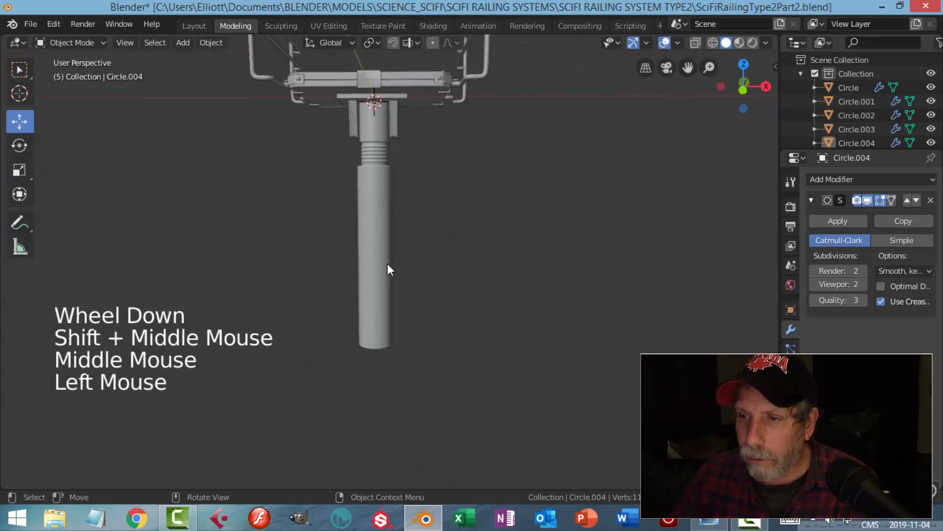
pyautogui.keyDown('shift'); pyautogui.moveTo(374, 264); pyautogui.dragTo(486, 238, button='middle'); pyautogui.keyUp('shift')
pyautogui.scroll(4, 466, 291)
pyautogui.press('Tab')
pyautogui.moveTo(457, 290); pyautogui.dragTo(434, 309, button='middle')
pyautogui.scroll(2, 414, 308)
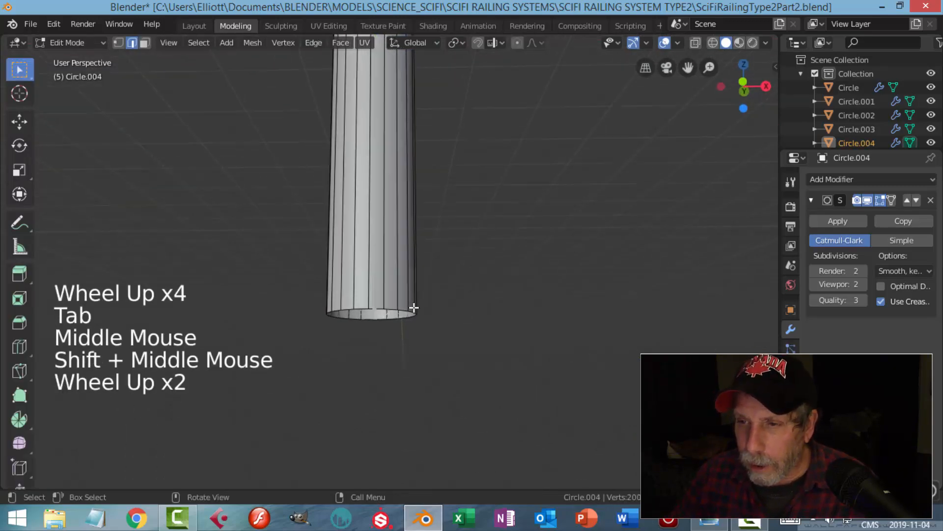
pyautogui.keyDown('alt'); pyautogui.keyDown('shift'); pyautogui.click(382, 311); pyautogui.keyUp('shift'); pyautogui.keyUp('alt')
pyautogui.scroll(-1, 462, 274)
pyautogui.moveTo(462, 274); pyautogui.dragTo(457, 309, button='middle')
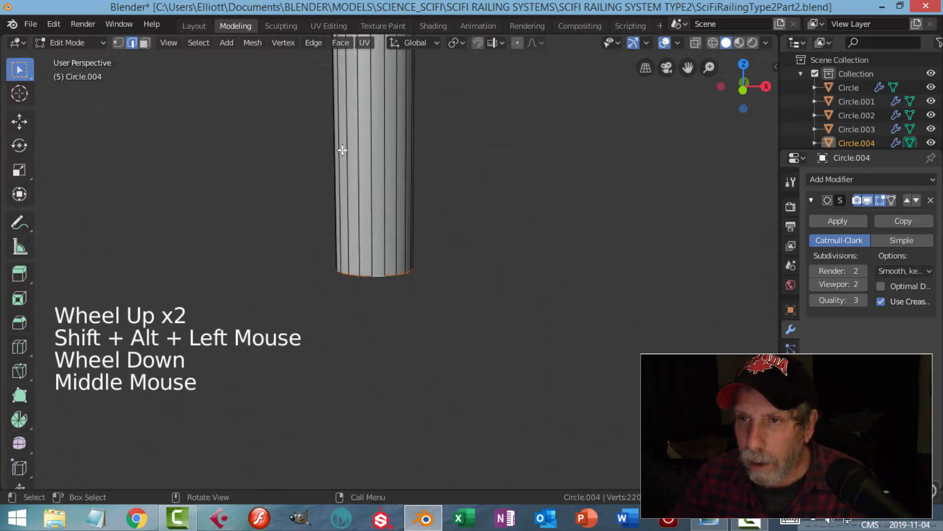
pyautogui.scroll(-3, 413, 181)
pyautogui.hotkey('alt', 'a')
pyautogui.scroll(2, 378, 272)
pyautogui.keyDown('alt'); pyautogui.keyDown('shift'); pyautogui.click(378, 272); pyautogui.keyUp('shift'); pyautogui.keyUp('alt')
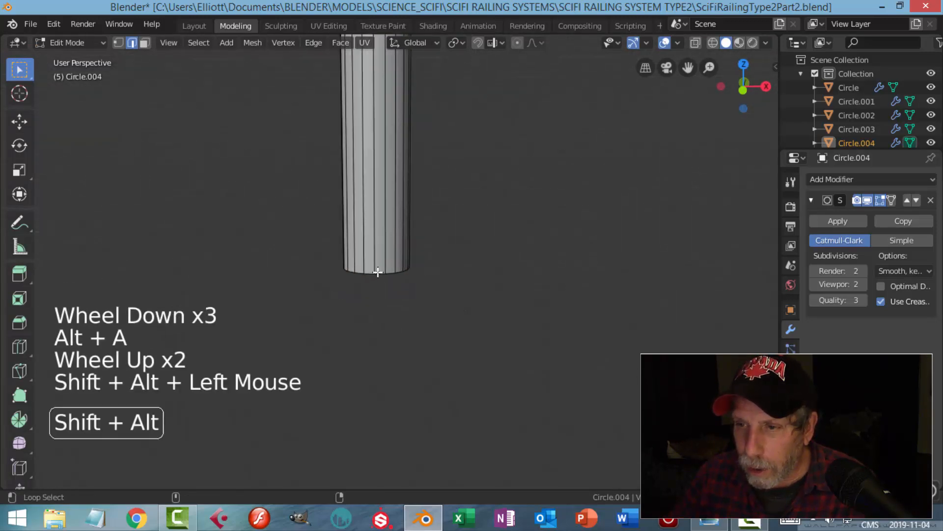
pyautogui.moveTo(378, 211); pyautogui.dragTo(378, 239)
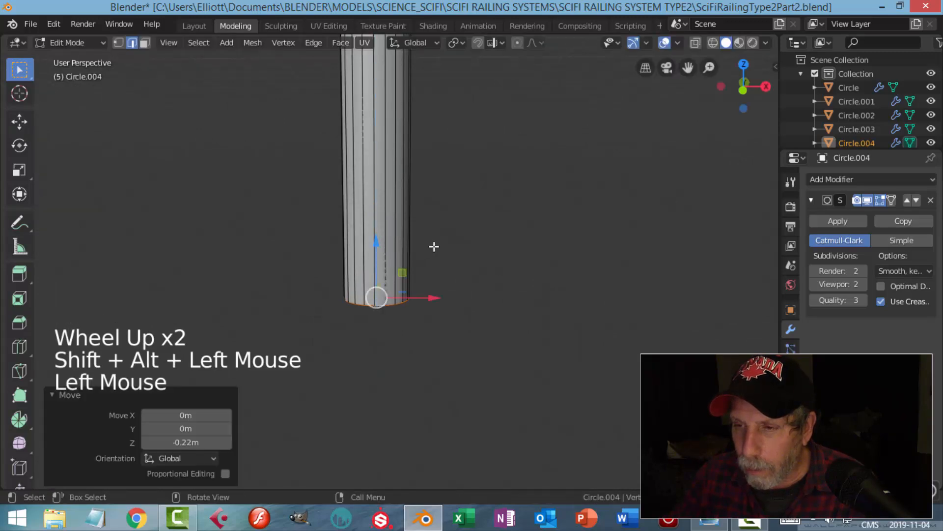
# Extrude the column's bottom edge loop outward as a ledge, scaling it to about 1.385
pyautogui.scroll(-2, 499, 250)
pyautogui.keyDown('shift'); pyautogui.moveTo(500, 250); pyautogui.dragTo(476, 208, button='middle'); pyautogui.keyUp('shift')
pyautogui.scroll(4, 464, 212)
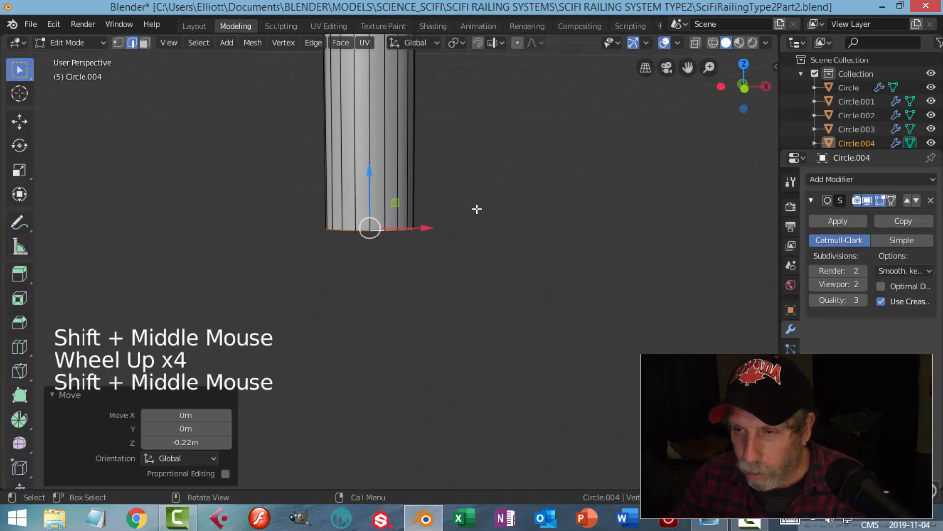
pyautogui.press('e')
pyautogui.press('s')
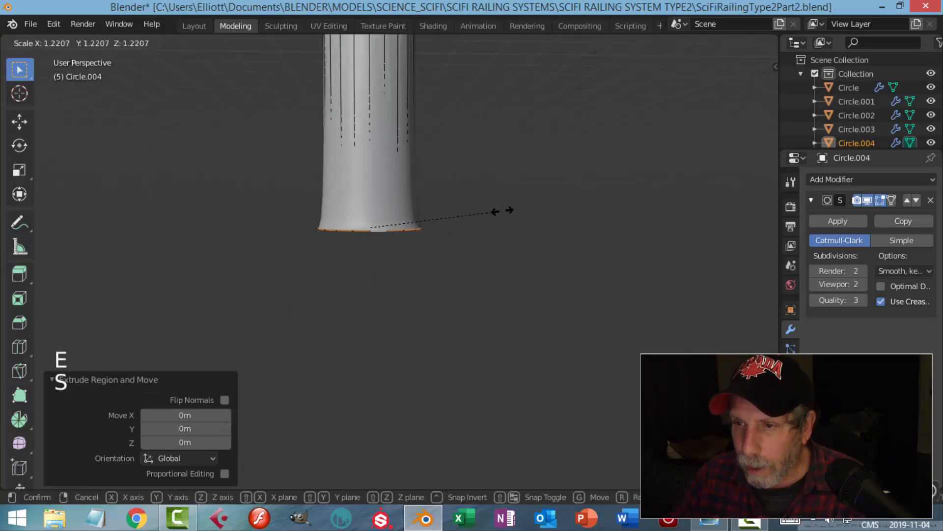
pyautogui.click(520, 212)
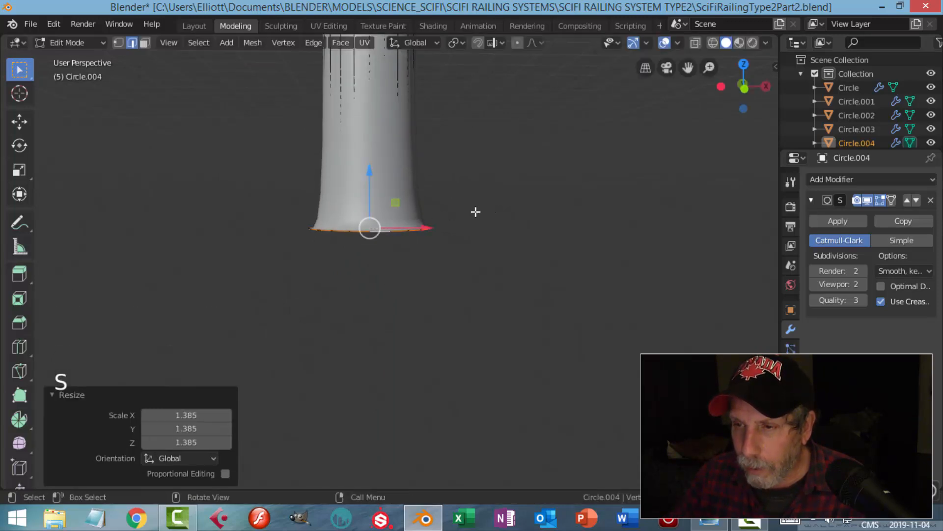
# Extrude the widened bottom edge about 0.285 m downward and pull it further down to lengthen the wider lower section
pyautogui.press('e')
pyautogui.moveTo(371, 172); pyautogui.dragTo(367, 224)
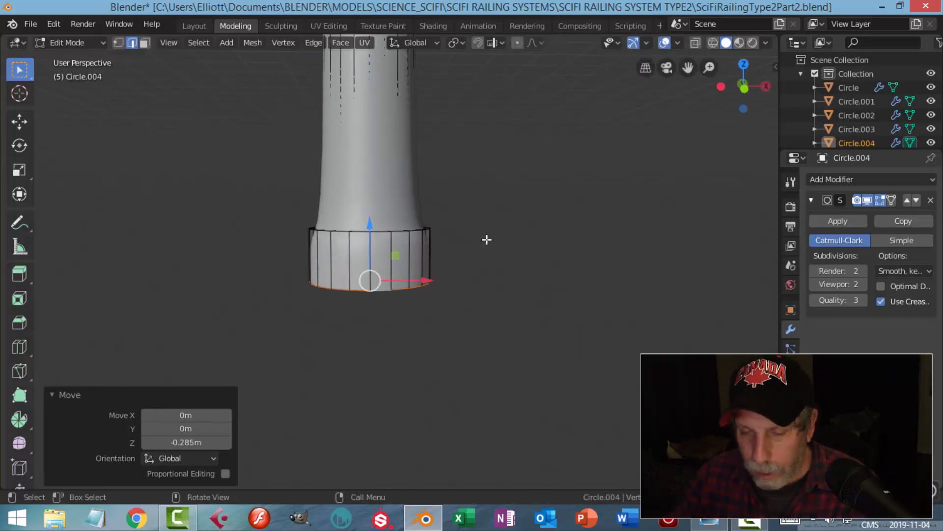
pyautogui.scroll(-5, 487, 246)
pyautogui.keyDown('shift'); pyautogui.moveTo(480, 257); pyautogui.dragTo(437, 252, button='middle'); pyautogui.keyUp('shift')
pyautogui.scroll(-1, 473, 230)
pyautogui.scroll(2, 445, 231)
pyautogui.scroll(-2, 437, 228)
pyautogui.moveTo(387, 186); pyautogui.dragTo(398, 236)
# Raise the ledge's inner edge loop about 0.141 m into a sloped shoulder, turning off the viewport subdivision display only during the edit
pyautogui.scroll(6, 432, 223)
pyautogui.hotkey('alt', 'a')
pyautogui.keyDown('shift'); pyautogui.moveTo(461, 182); pyautogui.dragTo(467, 221, button='middle'); pyautogui.keyUp('shift')
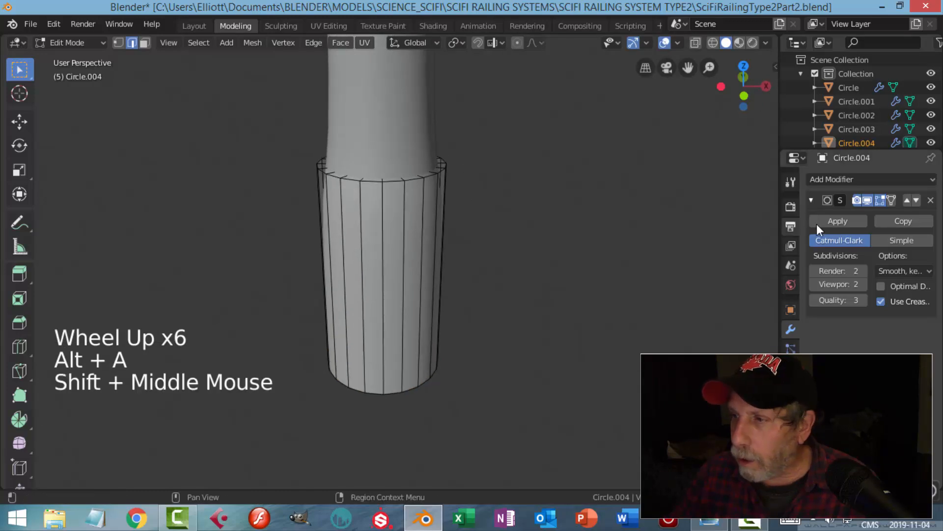
pyautogui.click(867, 200)
pyautogui.keyDown('alt'); pyautogui.keyDown('shift'); pyautogui.click(398, 174); pyautogui.keyUp('shift'); pyautogui.keyUp('alt')
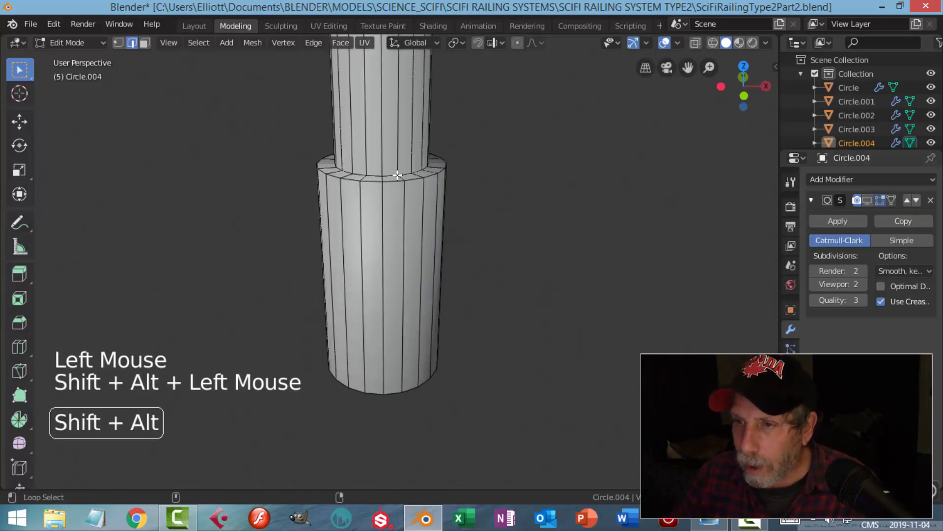
pyautogui.hotkey('alt', 'a')
pyautogui.keyDown('alt'); pyautogui.keyDown('shift'); pyautogui.click(432, 183); pyautogui.keyUp('shift'); pyautogui.keyUp('alt')
pyautogui.scroll(-2, 432, 184)
pyautogui.moveTo(432, 184); pyautogui.dragTo(390, 155, button='middle')
pyautogui.moveTo(388, 152); pyautogui.dragTo(387, 129)
pyautogui.scroll(-3, 506, 214)
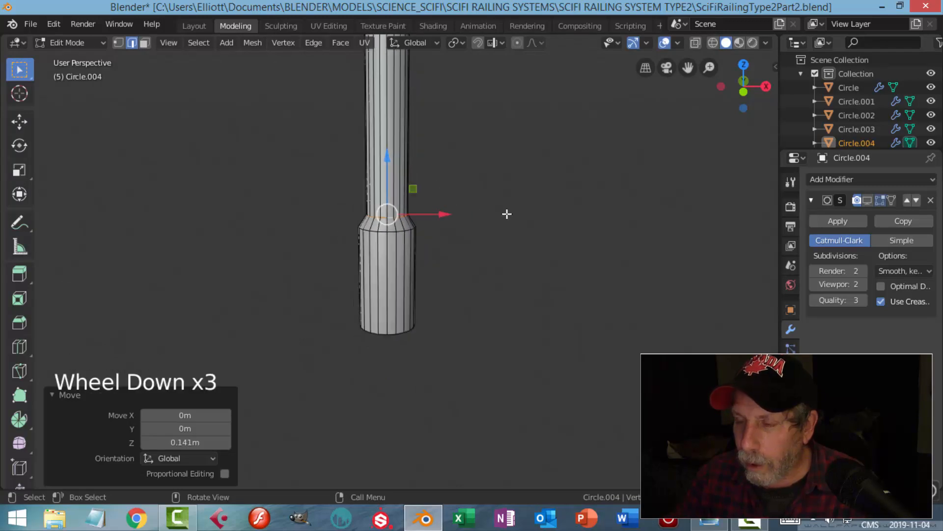
pyautogui.click(866, 199)
# Select only the bottom edge loop of the wider lower section and lower it slightly along Z
pyautogui.scroll(3, 421, 232)
pyautogui.moveTo(421, 232); pyautogui.dragTo(452, 209, button='middle')
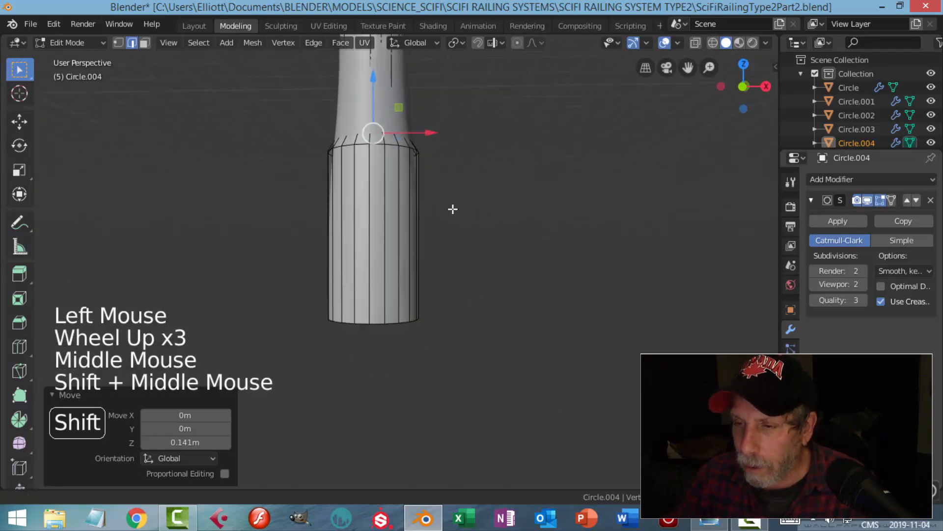
pyautogui.keyDown('alt'); pyautogui.keyDown('shift'); pyautogui.click(377, 326); pyautogui.keyUp('shift'); pyautogui.keyUp('alt')
pyautogui.scroll(-3, 453, 310)
pyautogui.keyDown('shift'); pyautogui.moveTo(453, 309); pyautogui.dragTo(486, 280, button='middle'); pyautogui.keyUp('shift')
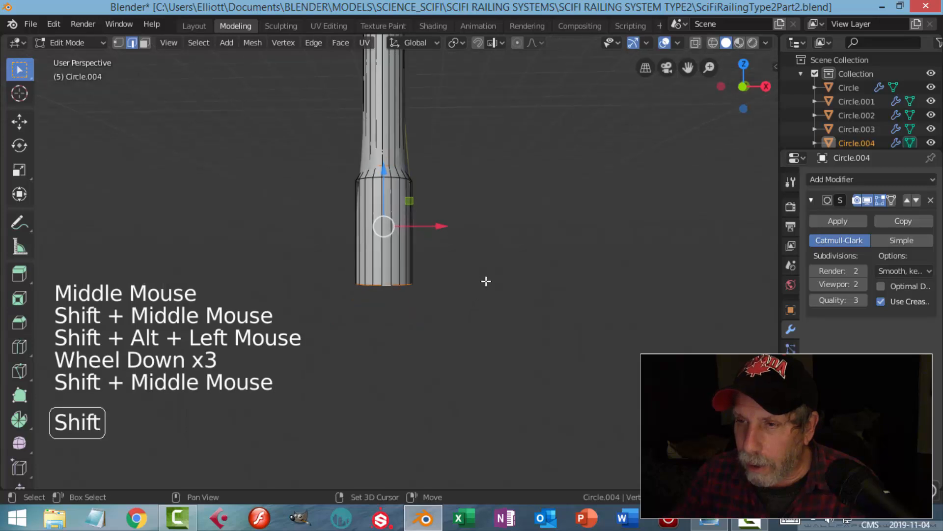
pyautogui.hotkey('alt', 'a')
pyautogui.keyDown('alt'); pyautogui.keyDown('shift'); pyautogui.click(397, 283); pyautogui.keyUp('shift'); pyautogui.keyUp('alt')
pyautogui.scroll(3, 397, 283)
pyautogui.keyDown('shift'); pyautogui.moveTo(397, 283); pyautogui.dragTo(516, 270, button='middle'); pyautogui.keyUp('shift')
pyautogui.click(387, 199)
pyautogui.moveTo(387, 196); pyautogui.dragTo(390, 211)
# Extrude the bottom edge slightly outward and extrude it again downward to form a short collar
pyautogui.press('e')
pyautogui.press('s')
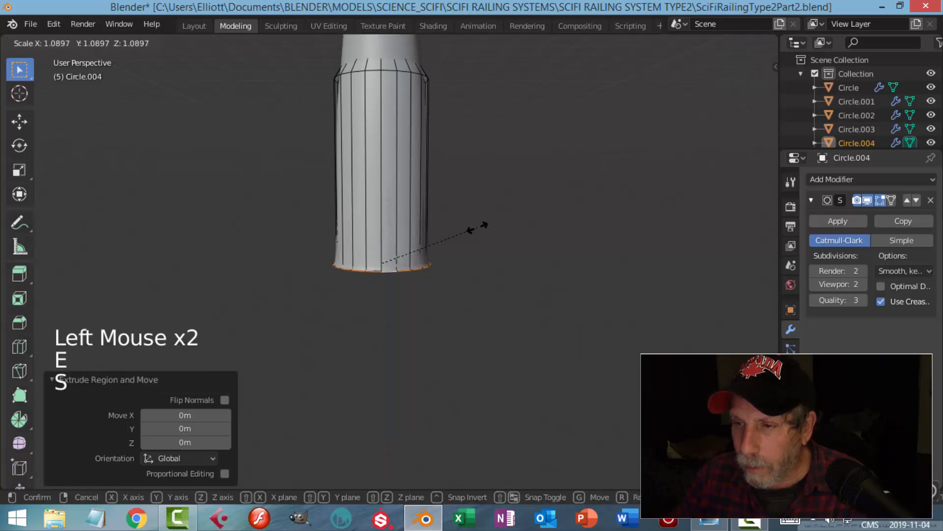
pyautogui.click(486, 227)
pyautogui.press('e')
pyautogui.rightClick(425, 217)
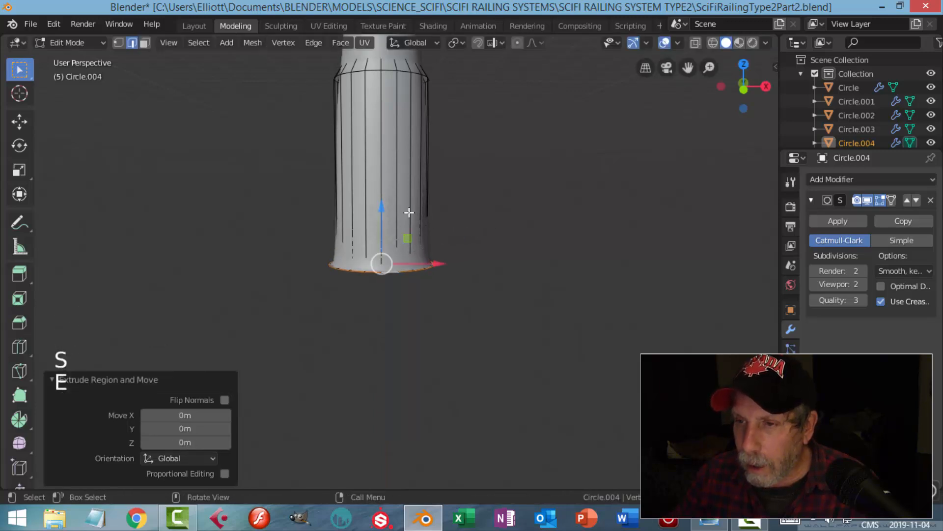
pyautogui.moveTo(381, 209); pyautogui.dragTo(379, 257)
pyautogui.keyDown('shift'); pyautogui.moveTo(487, 263); pyautogui.dragTo(465, 222, button='middle'); pyautogui.keyUp('shift')
pyautogui.moveTo(376, 222); pyautogui.dragTo(377, 226)
# Extrude the collar's bottom edge outward at a scale of about 1.726 and extrude it down 0.129 m as a base flange
pyautogui.press('e')
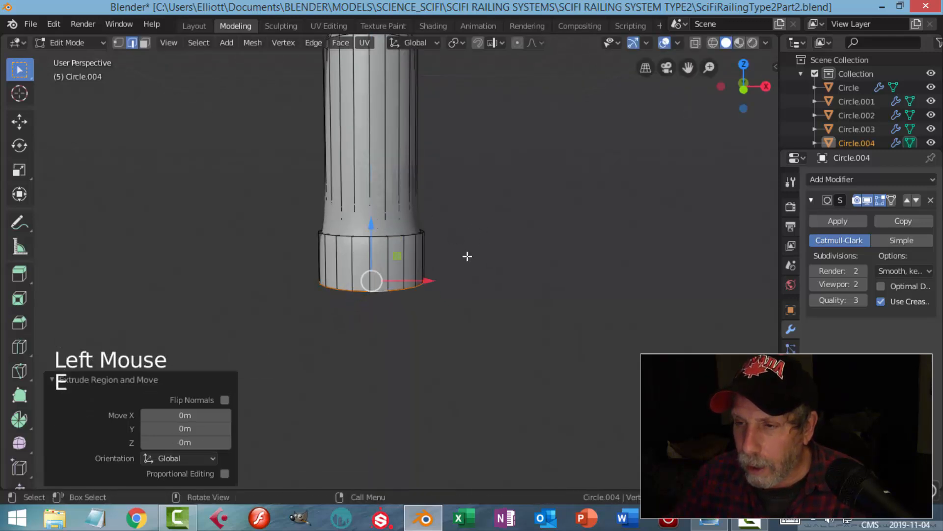
pyautogui.press('s')
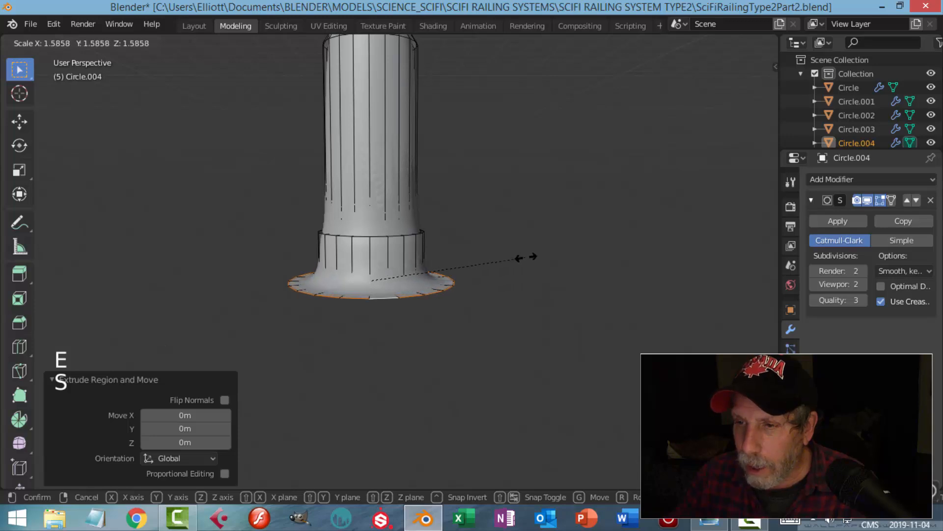
pyautogui.click(540, 256)
pyautogui.keyDown('shift'); pyautogui.moveTo(485, 267); pyautogui.dragTo(497, 240, button='middle'); pyautogui.keyUp('shift')
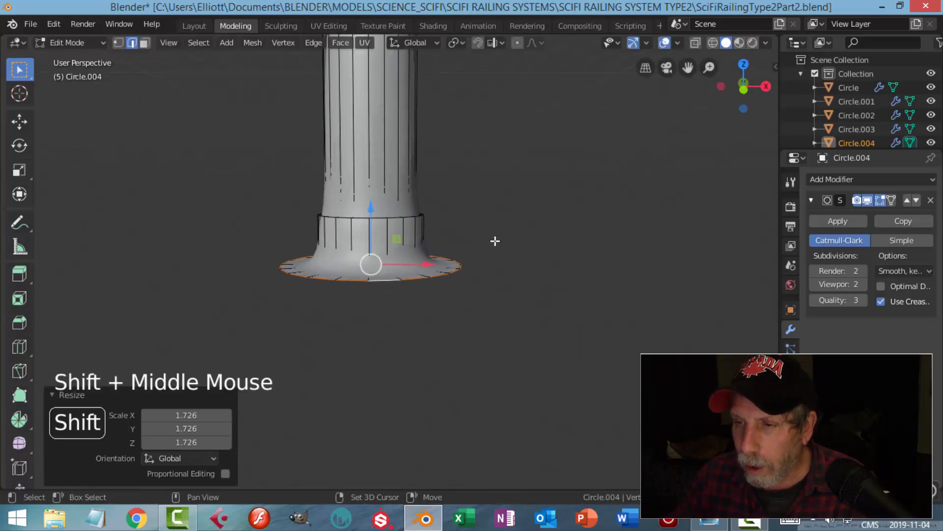
pyautogui.press('e')
pyautogui.moveTo(373, 207); pyautogui.dragTo(447, 215)
pyautogui.scroll(-10, 448, 214)
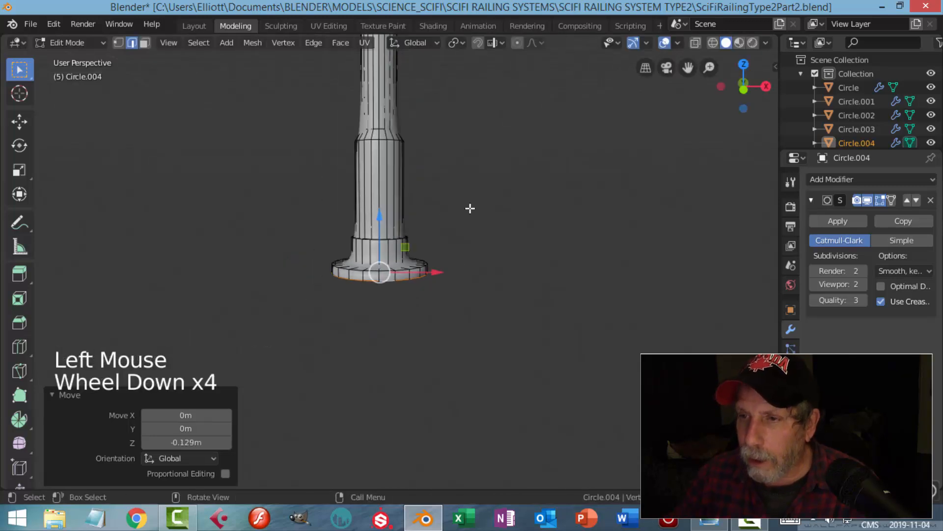
# Add loop cuts either side of the collar-flange corner, at factor 0.737 on the flange's top face and -0.900 on the collar wall
pyautogui.moveTo(471, 204)
pyautogui.mouseDown(button='middle')
pyautogui.moveTo(459, 238)
pyautogui.moveTo(455, 210)
pyautogui.moveTo(450, 234)
pyautogui.moveTo(472, 206)
pyautogui.mouseUp(button='middle')
pyautogui.scroll(7, 459, 238)
pyautogui.scroll(3, 473, 233)
pyautogui.hotkey('alt', 'a')
pyautogui.scroll(1, 472, 219)
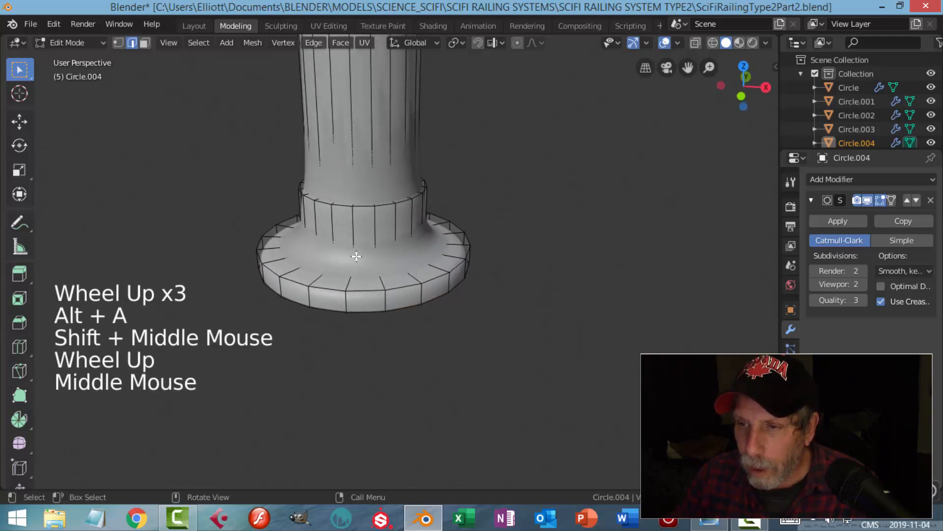
pyautogui.scroll(2, 373, 248)
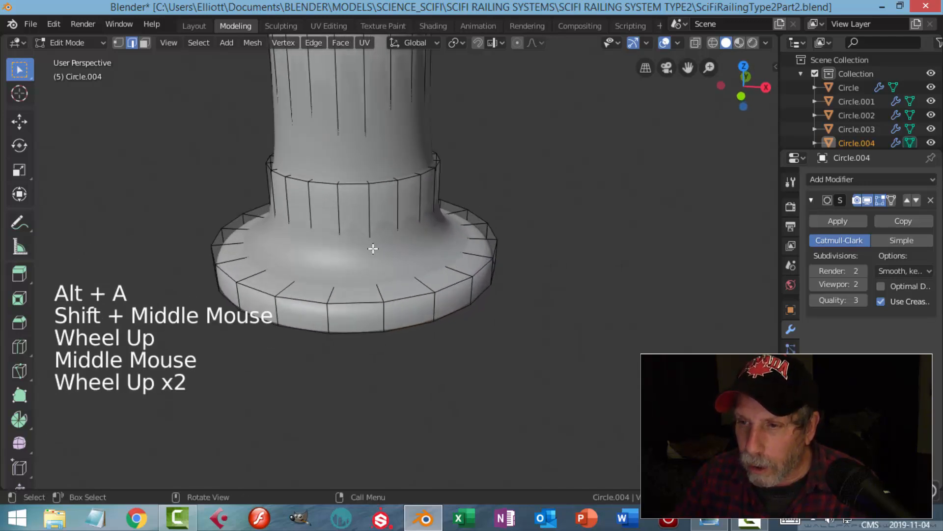
pyautogui.hotkey('ctrl', 'r')
pyautogui.click(449, 264)
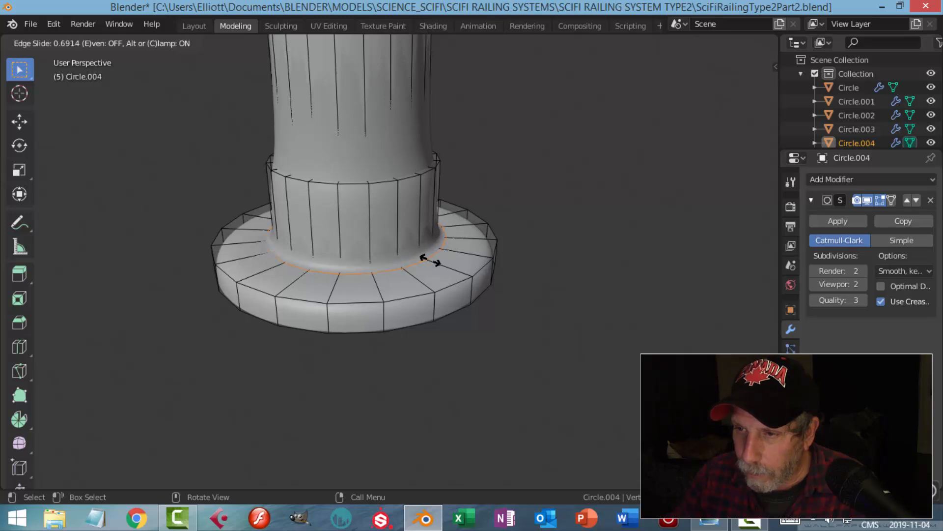
pyautogui.click(420, 253)
pyautogui.hotkey('ctrl', 'r')
pyautogui.click(398, 225)
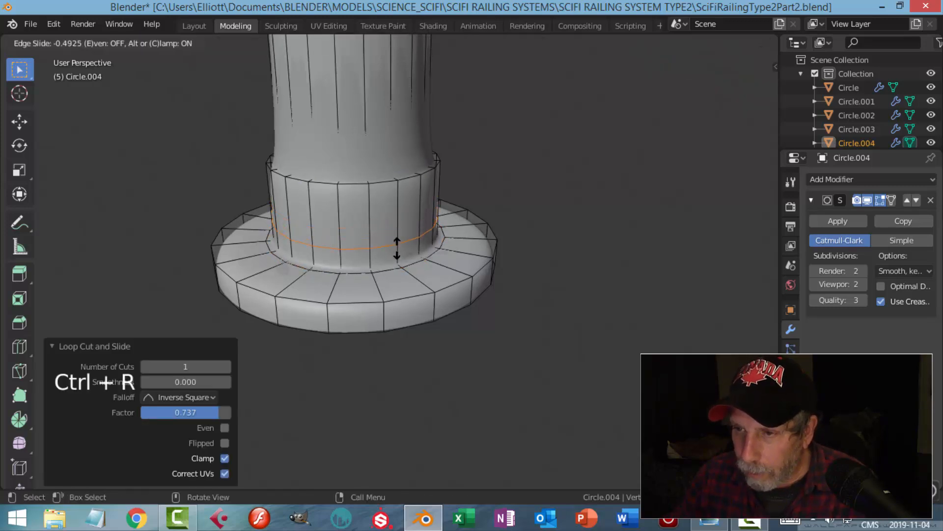
pyautogui.click(401, 263)
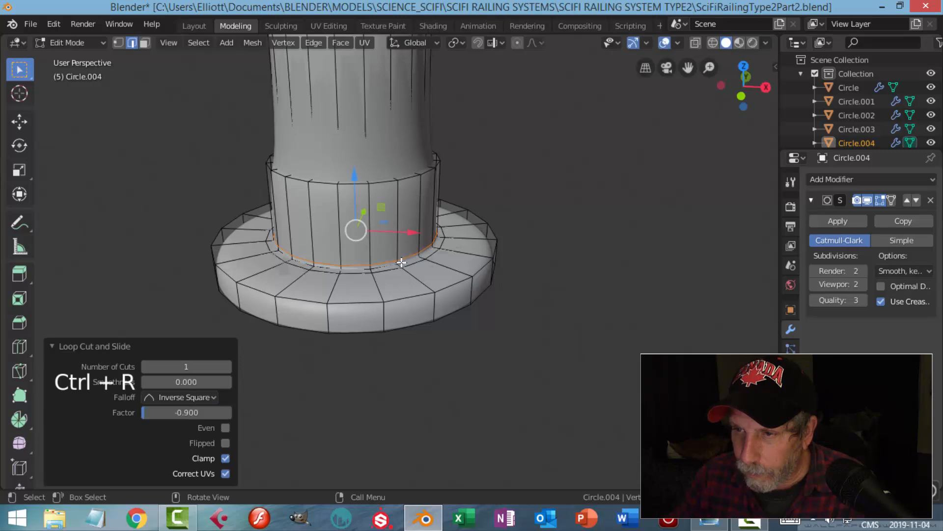
# Add a loop cut near the collar's upper edge at factor 0.898 and one near the bottom of the wider section at -0.976
pyautogui.hotkey('ctrl', 'r')
pyautogui.click(403, 202)
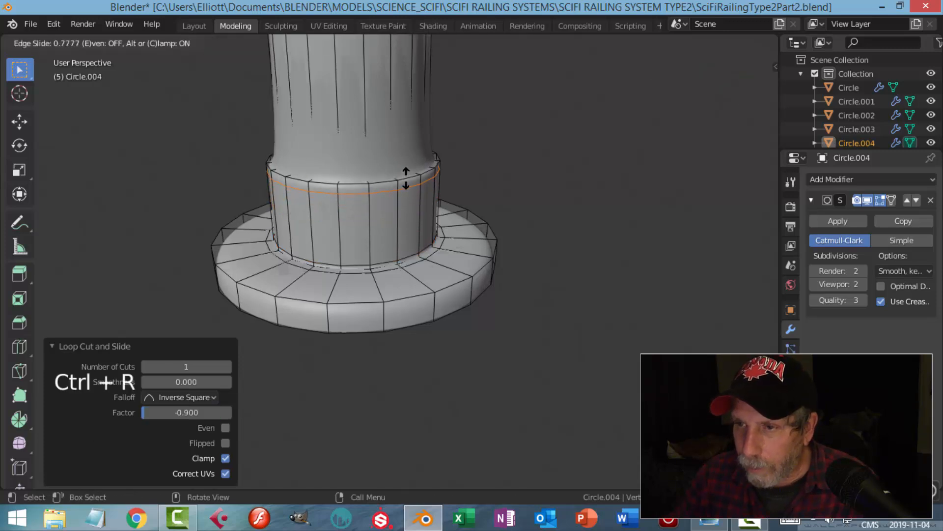
pyautogui.click(406, 174)
pyautogui.hotkey('ctrl', 'r')
pyautogui.click(388, 115)
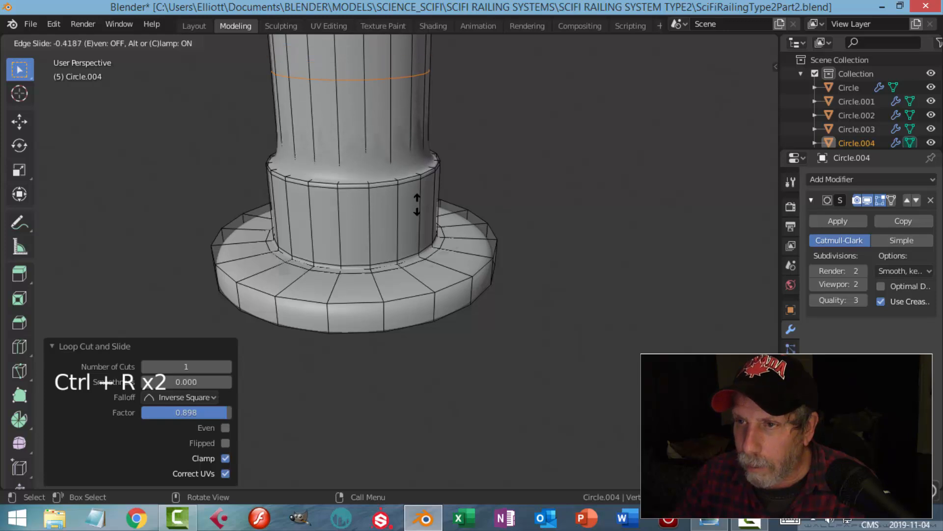
pyautogui.click(433, 319)
# Add a supporting loop cut around the collar's narrow top ledge and return to Object Mode to check the base
pyautogui.moveTo(433, 247); pyautogui.dragTo(384, 160, button='middle')
pyautogui.scroll(2, 384, 160)
pyautogui.hotkey('ctrl', 'r')
pyautogui.click(374, 102)
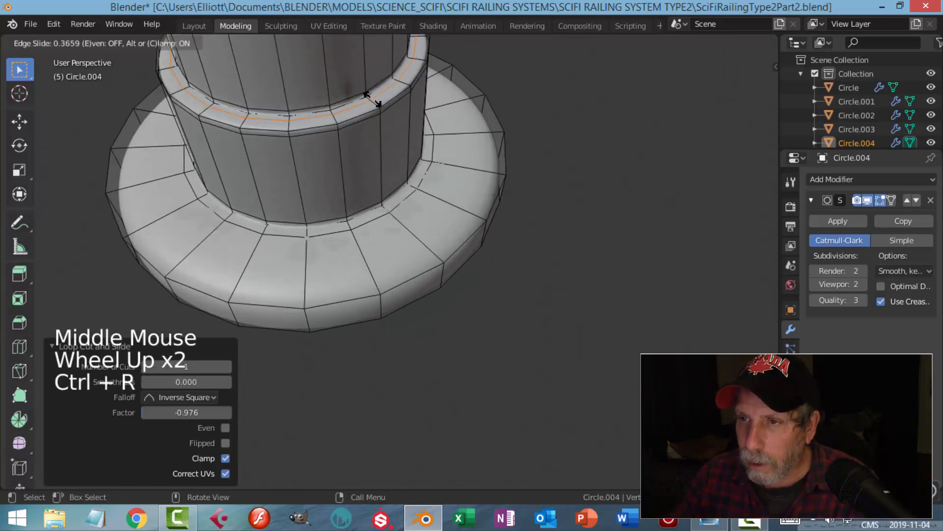
pyautogui.click(371, 96)
pyautogui.scroll(-2, 442, 217)
pyautogui.moveTo(452, 239); pyautogui.dragTo(427, 245, button='middle')
pyautogui.press('Tab')
pyautogui.scroll(-2, 457, 247)
pyautogui.scroll(-1, 462, 235)
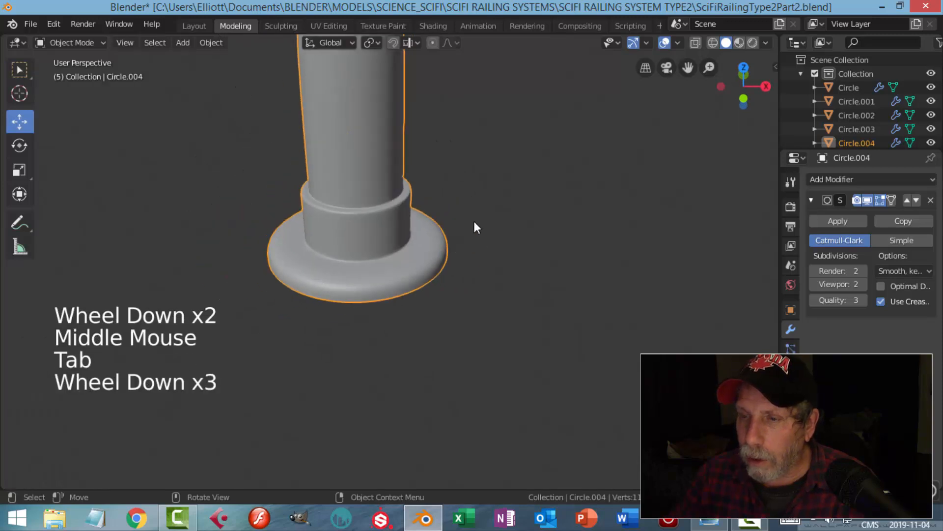
pyautogui.moveTo(474, 225); pyautogui.dragTo(444, 202, button='middle')
pyautogui.scroll(-2, 440, 197)
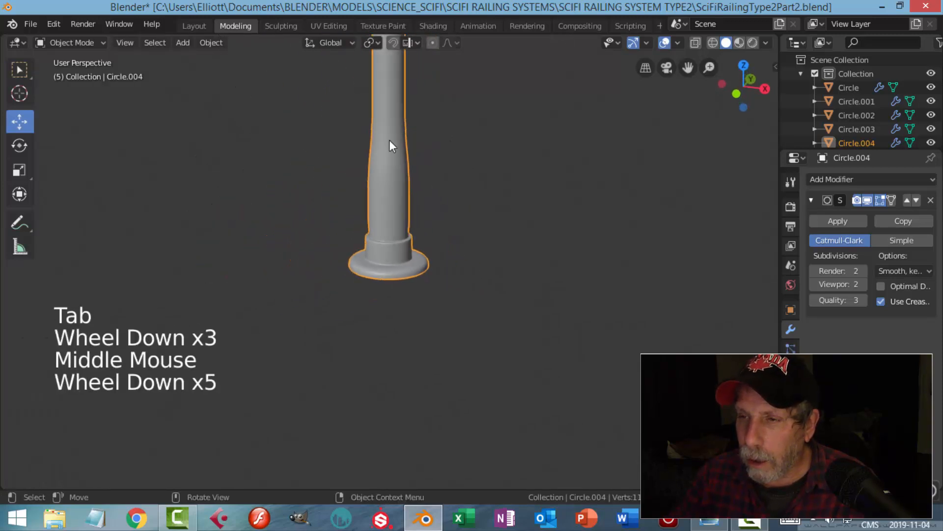
# Sharpen the flange's upper rim with one loop cut on its side wall at factor 0.783 and one on its top face near the outer edge
pyautogui.scroll(2, 452, 241)
pyautogui.moveTo(453, 241); pyautogui.dragTo(396, 236, button='middle')
pyautogui.scroll(3, 449, 267)
pyautogui.press('Tab')
pyautogui.scroll(3, 451, 272)
pyautogui.hotkey('ctrl', 'r')
pyautogui.click(390, 235)
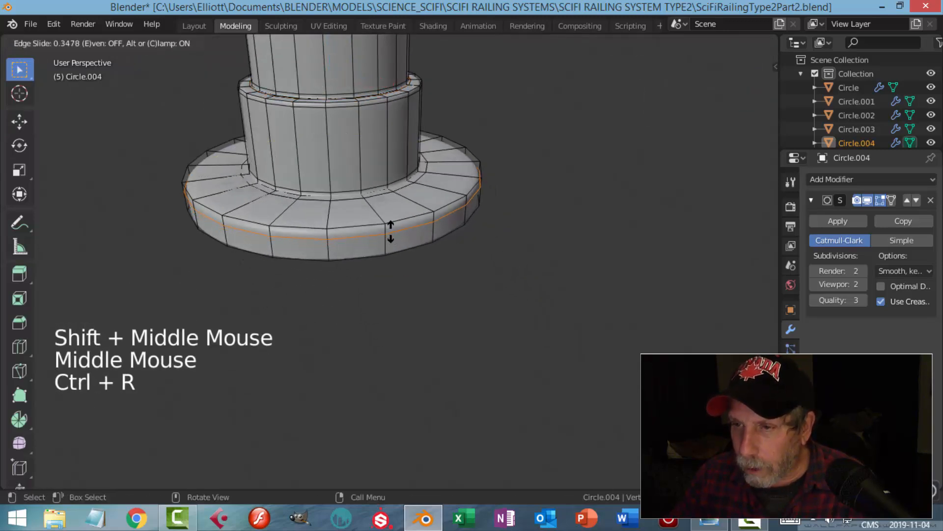
pyautogui.click(391, 223)
pyautogui.moveTo(392, 223); pyautogui.dragTo(415, 190, button='middle')
pyautogui.hotkey('ctrl', 'r')
pyautogui.click(417, 195)
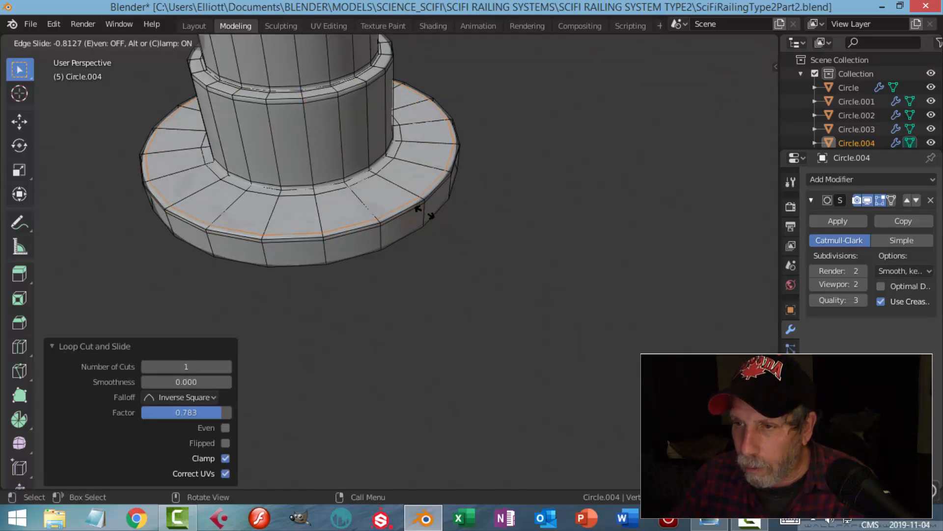
pyautogui.click(449, 211)
pyautogui.press('Tab')
pyautogui.scroll(-2, 450, 213)
pyautogui.moveTo(449, 214); pyautogui.dragTo(405, 238, button='middle')
pyautogui.scroll(-2, 423, 179)
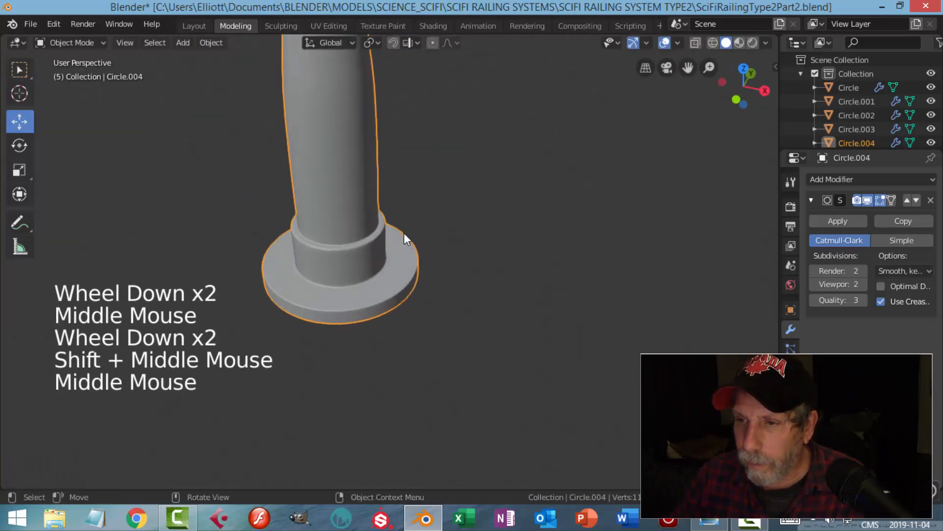
pyautogui.scroll(2, 414, 197)
pyautogui.scroll(-4, 396, 196)
pyautogui.keyDown('shift'); pyautogui.moveTo(414, 198); pyautogui.dragTo(377, 248, button='middle'); pyautogui.keyUp('shift')
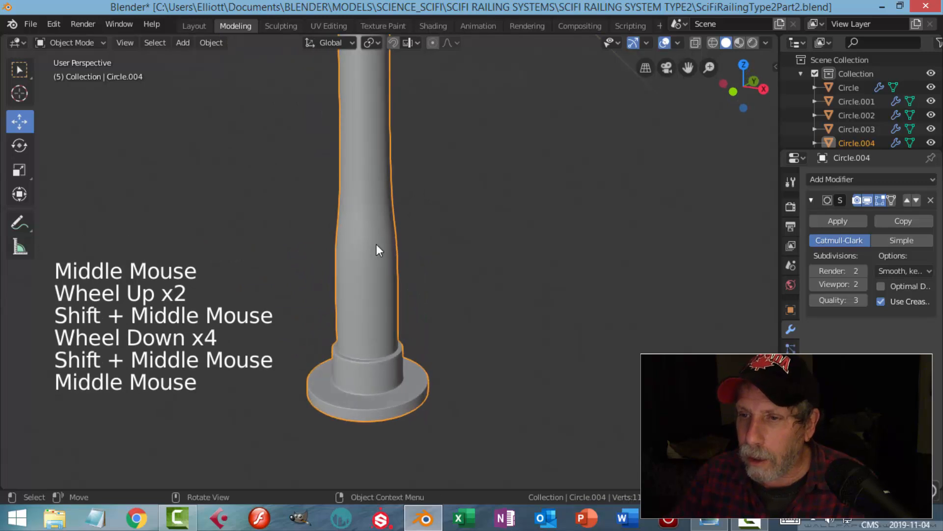
# Add a loop cut to the upper shaft and slide it down to just above the sloped shoulder at factor -0.970
pyautogui.click(396, 241)
pyautogui.press('Tab')
pyautogui.scroll(2, 407, 243)
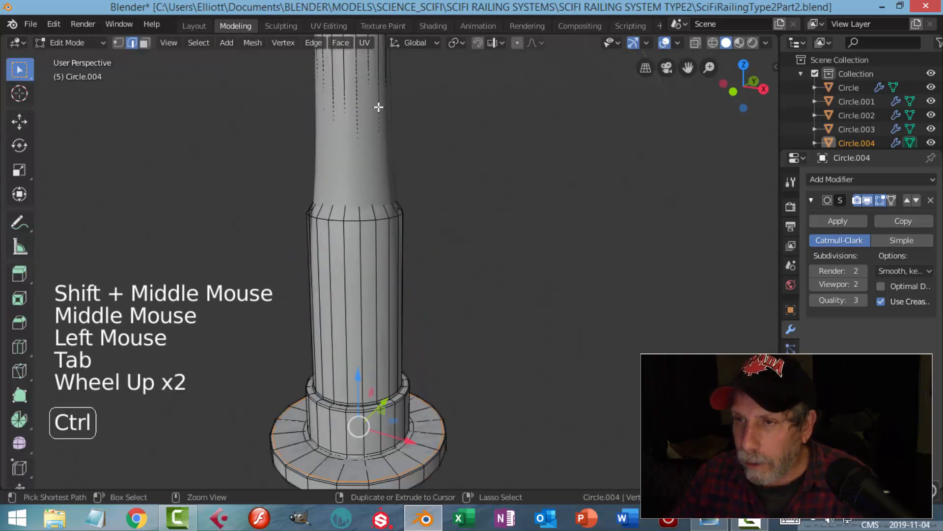
pyautogui.scroll(-3, 389, 133)
pyautogui.hotkey('ctrl', 'r')
pyautogui.click(388, 129)
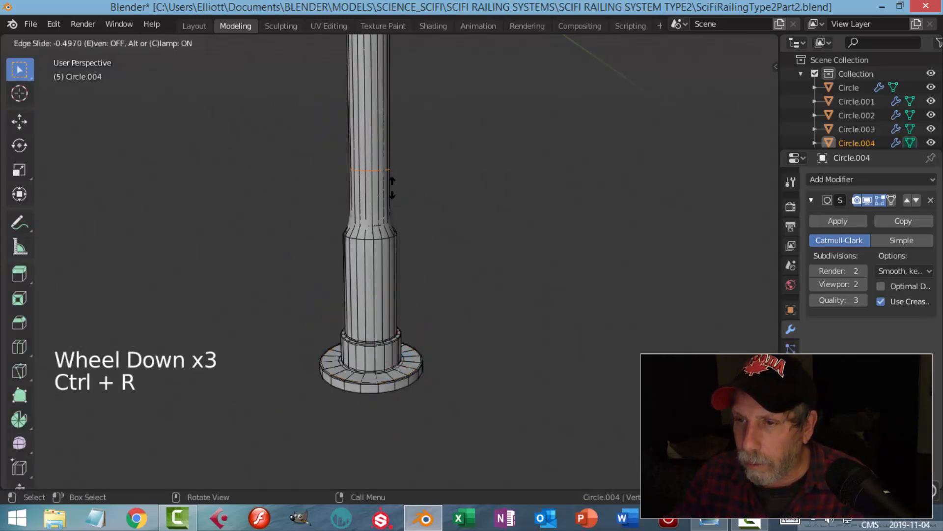
pyautogui.click(400, 241)
pyautogui.scroll(2, 413, 221)
pyautogui.scroll(-6, 413, 221)
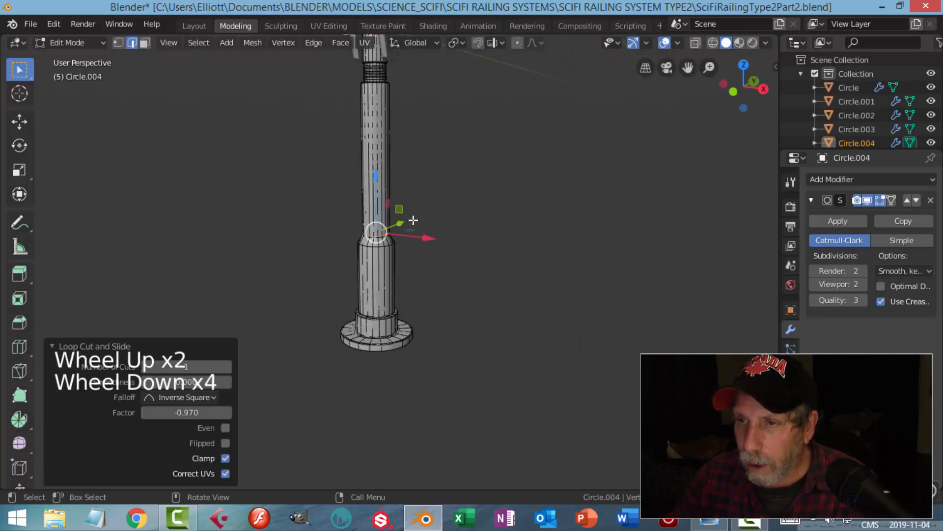
# Add a second loop cut above the shoulder at factor -0.964 and another near the top of the upper shaft below the ribbed neck
pyautogui.scroll(1, 402, 183)
pyautogui.scroll(1, 402, 184)
pyautogui.hotkey('ctrl', 'r')
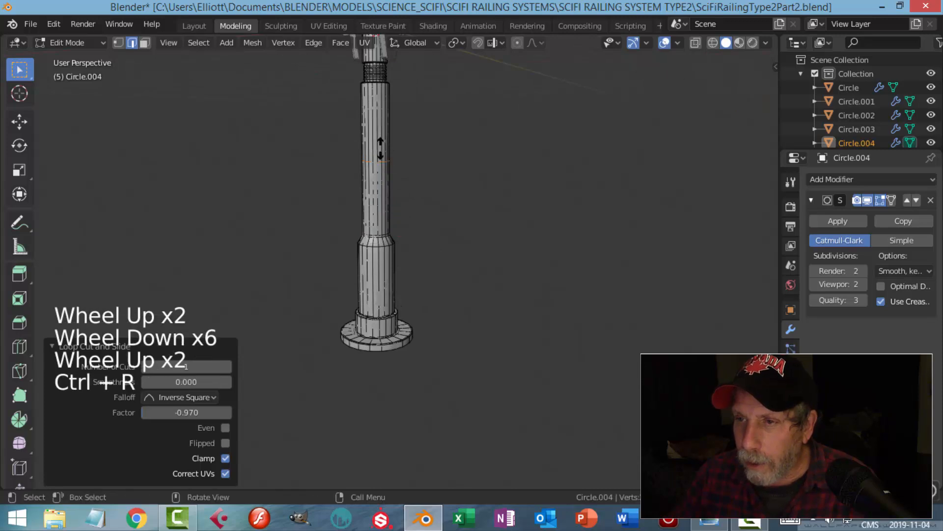
pyautogui.click(385, 181)
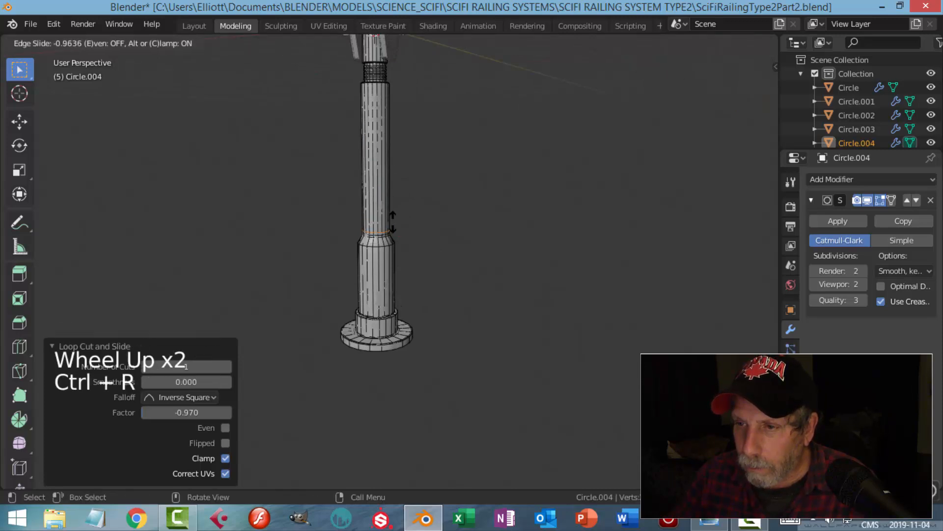
pyautogui.click(392, 221)
pyautogui.hotkey('ctrl', 'r')
pyautogui.click(382, 175)
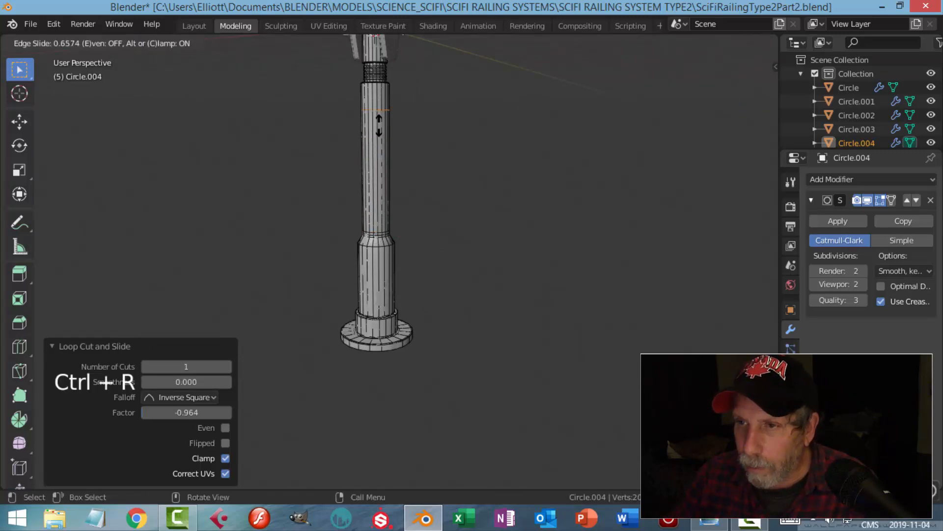
pyautogui.click(421, 162)
pyautogui.press('Tab')
pyautogui.scroll(-3, 416, 184)
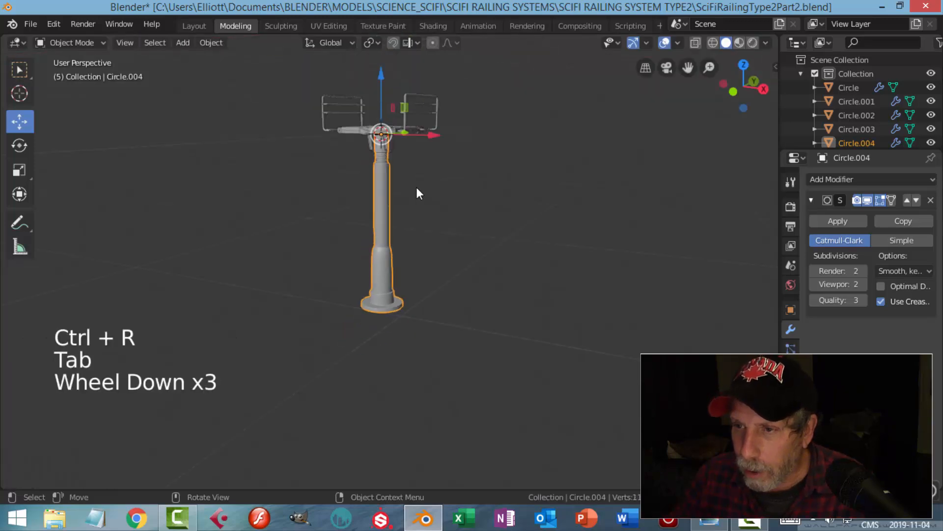
# Add a loop cut to the wider lower section just below the shoulder at factor 0.975 and check the smoothed column
pyautogui.scroll(7, 417, 204)
pyautogui.press('Tab')
pyautogui.scroll(2, 401, 258)
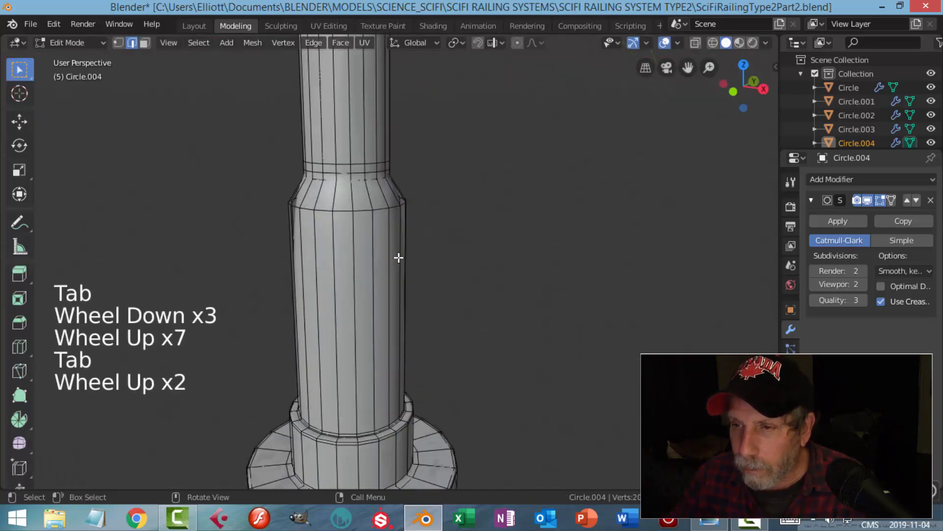
pyautogui.hotkey('ctrl', 'r')
pyautogui.click(396, 265)
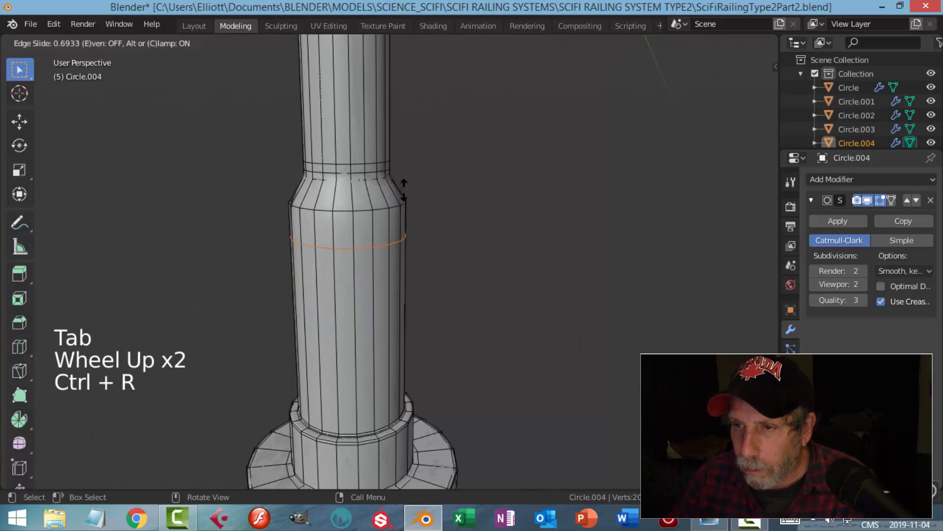
pyautogui.click(418, 164)
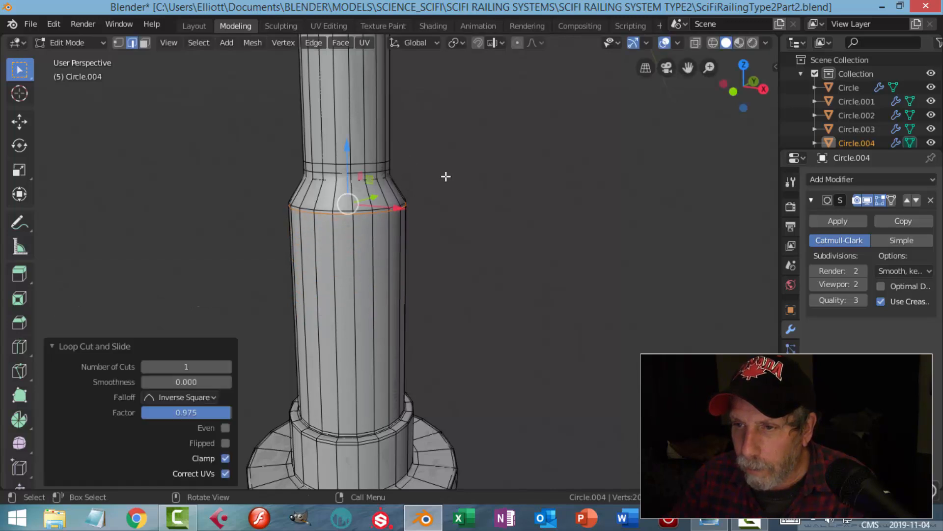
pyautogui.press('Tab')
pyautogui.scroll(-2, 475, 210)
pyautogui.moveTo(474, 210); pyautogui.dragTo(371, 265, button='middle')
pyautogui.scroll(-2, 438, 214)
pyautogui.scroll(-4, 434, 216)
pyautogui.hotkey('alt', 'a')
pyautogui.scroll(4, 399, 233)
pyautogui.scroll(3, 398, 231)
pyautogui.press('Tab')
pyautogui.scroll(3, 371, 265)
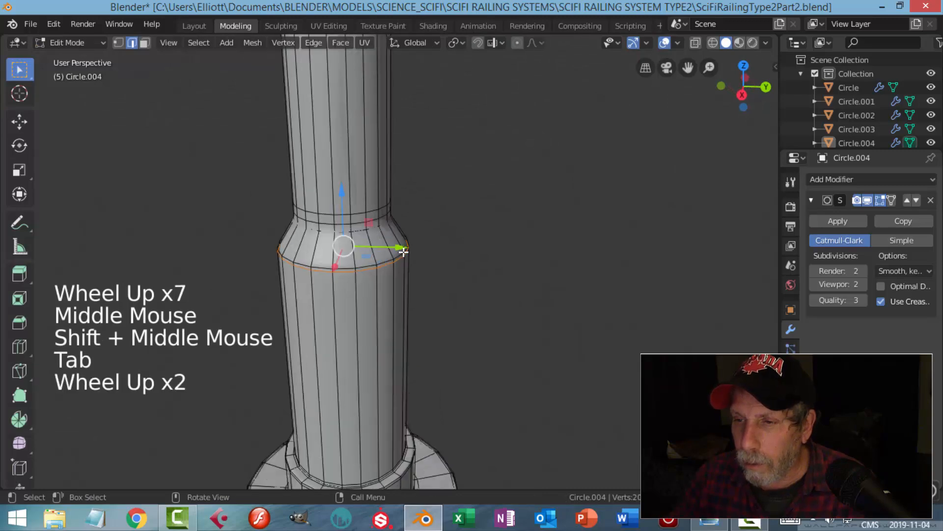
# Add a loop cut on the sloped shoulder close to its upper edge, at a slide factor of about 0.775
pyautogui.hotkey('alt', 'a')
pyautogui.keyDown('shift'); pyautogui.moveTo(381, 227); pyautogui.dragTo(396, 259, button='middle'); pyautogui.keyUp('shift')
pyautogui.scroll(1, 397, 260)
pyautogui.scroll(1, 397, 261)
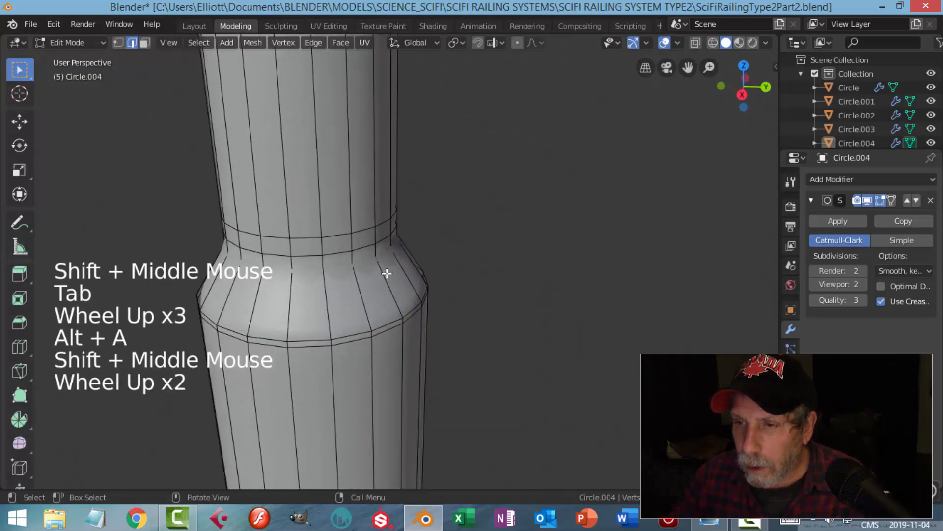
pyautogui.hotkey('ctrl', 'r')
pyautogui.click(382, 271)
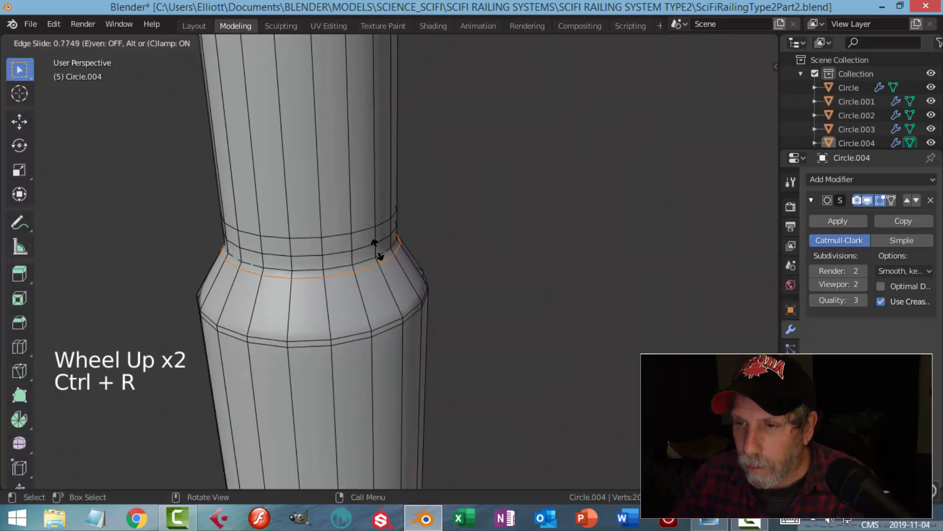
pyautogui.click(377, 250)
pyautogui.press('Tab')
pyautogui.scroll(-2, 420, 253)
pyautogui.press('Tab')
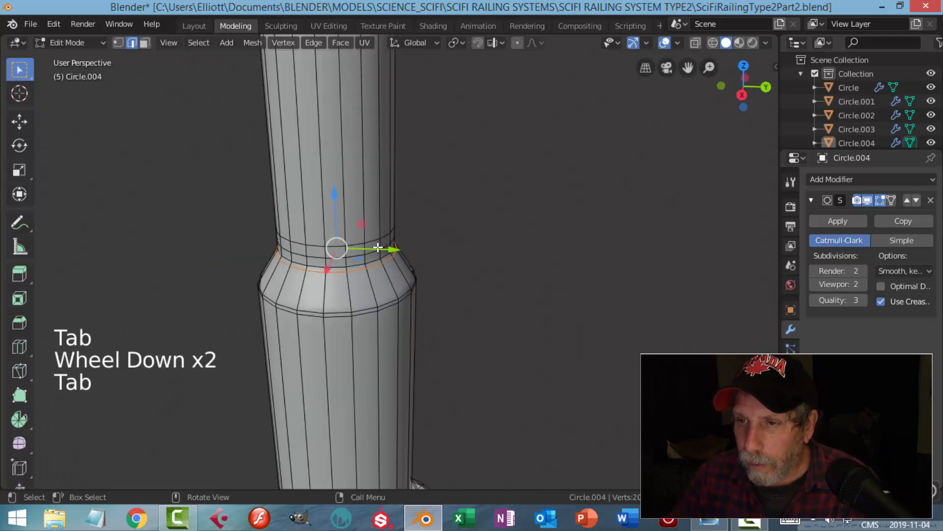
# Select the two edge loops just above the shoulder and lower them along Z to tighten the transition
pyautogui.hotkey('alt', 'a')
pyautogui.keyDown('alt'); pyautogui.keyDown('shift'); pyautogui.click(357, 244); pyautogui.keyUp('shift'); pyautogui.keyUp('alt')
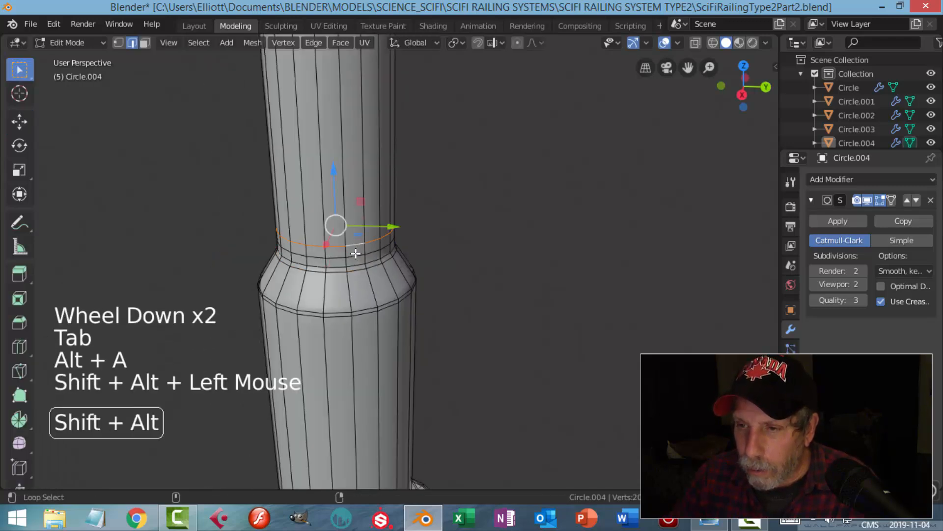
pyautogui.keyDown('alt'); pyautogui.keyDown('shift'); pyautogui.click(356, 253); pyautogui.keyUp('shift'); pyautogui.keyUp('alt')
pyautogui.moveTo(337, 182); pyautogui.dragTo(341, 194)
pyautogui.hotkey('alt', 'a')
pyautogui.keyDown('alt'); pyautogui.keyDown('shift'); pyautogui.click(357, 248); pyautogui.keyUp('shift'); pyautogui.keyUp('alt')
pyautogui.press('Tab')
pyautogui.scroll(-4, 431, 254)
pyautogui.moveTo(431, 253)
pyautogui.mouseDown(button='middle')
pyautogui.moveTo(443, 258)
pyautogui.moveTo(435, 254)
pyautogui.mouseUp(button='middle')
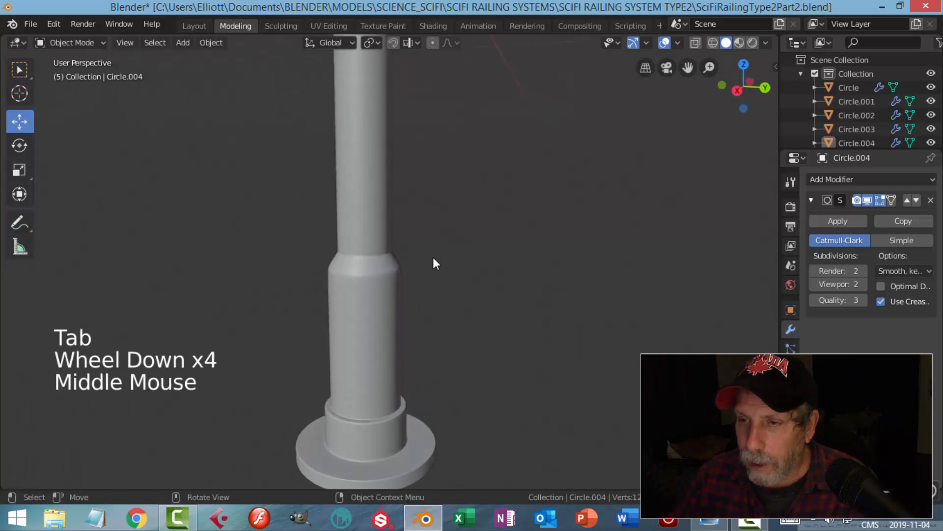
# Add a loop cut on the sloped shoulder close to its lower edge at factor -0.820
pyautogui.scroll(2, 371, 291)
pyautogui.press('Tab')
pyautogui.scroll(3, 414, 296)
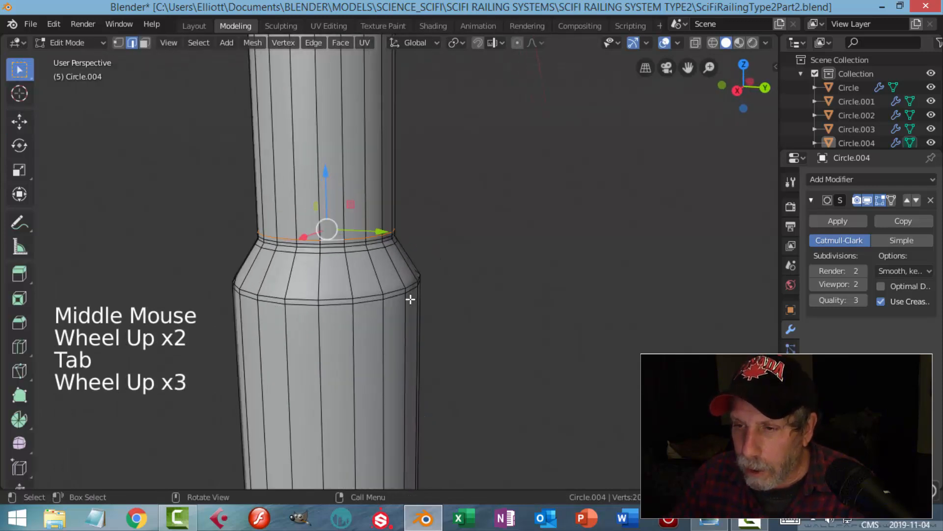
pyautogui.hotkey('ctrl', 'r')
pyautogui.click(354, 284)
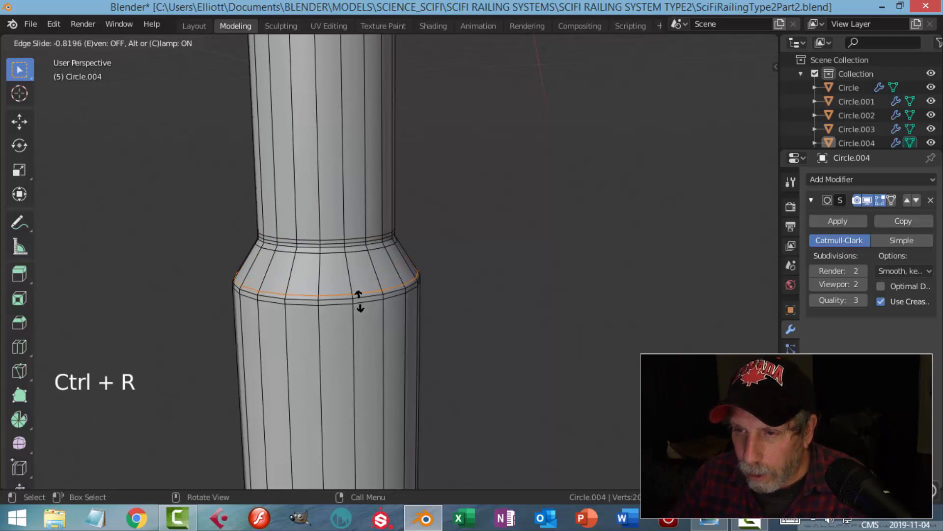
pyautogui.click(360, 301)
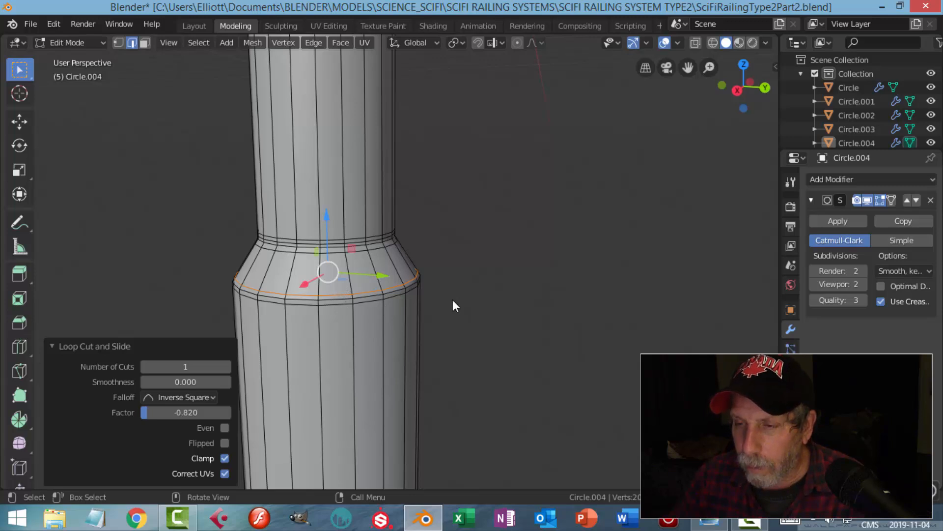
# Return to Object Mode, review the whole column from several angles, and save the file
pyautogui.press('Tab')
pyautogui.scroll(-7, 456, 297)
pyautogui.moveTo(482, 285); pyautogui.dragTo(459, 268, button='middle')
pyautogui.scroll(-3, 442, 267)
pyautogui.scroll(3, 432, 285)
pyautogui.scroll(4, 435, 272)
pyautogui.scroll(1, 457, 303)
pyautogui.scroll(-3, 455, 256)
pyautogui.moveTo(460, 268); pyautogui.dragTo(449, 234, button='middle')
pyautogui.hotkey('ctrl', 's')
# Select the washer, hex nut and threaded stud of the bolt at the platform's near corner
pyautogui.scroll(3, 456, 254)
pyautogui.scroll(-3, 466, 271)
pyautogui.moveTo(468, 272); pyautogui.dragTo(494, 285, button='middle')
pyautogui.scroll(3, 486, 291)
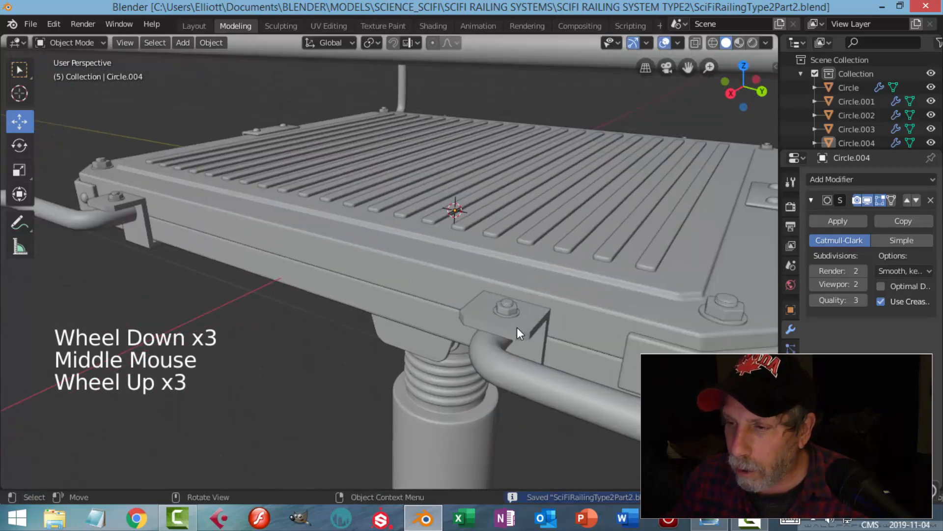
pyautogui.click(731, 303)
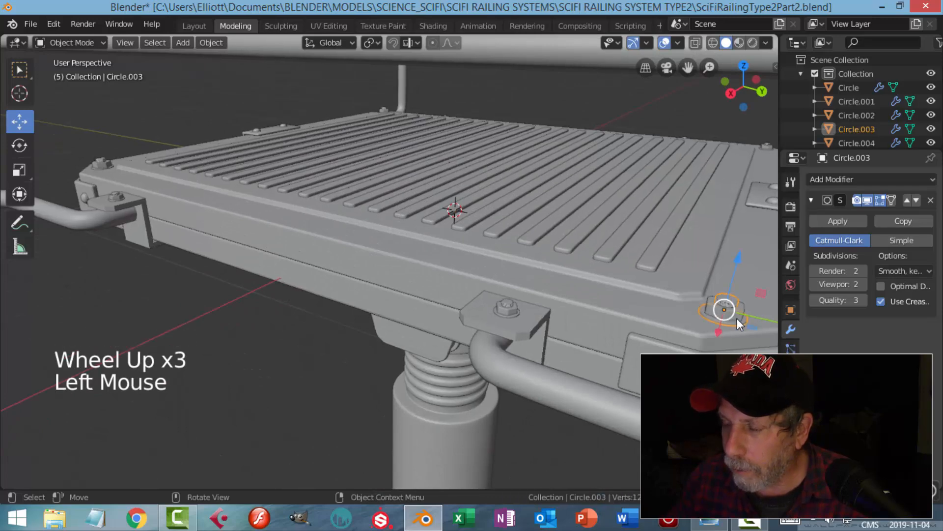
pyautogui.keyDown('shift'); pyautogui.moveTo(677, 319); pyautogui.dragTo(595, 318, button='middle'); pyautogui.keyUp('shift')
pyautogui.hotkey('alt', 'a')
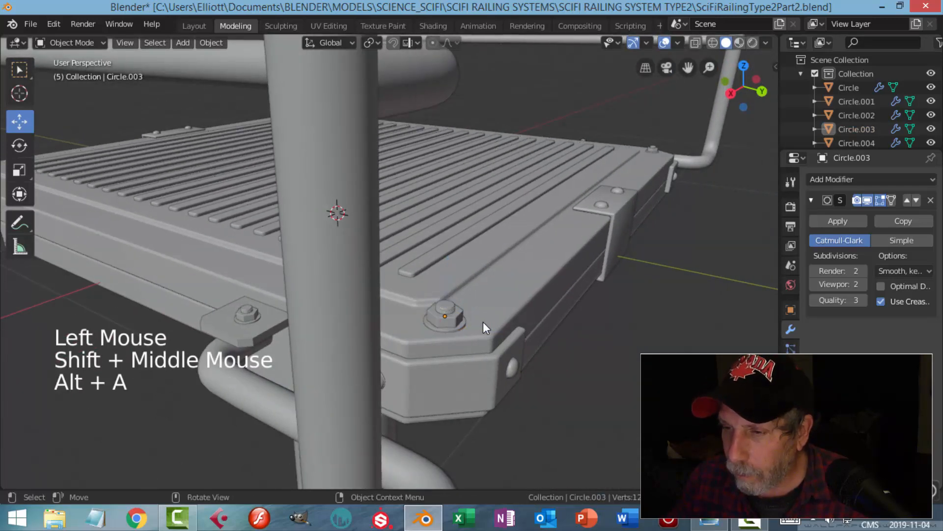
pyautogui.scroll(2, 554, 359)
pyautogui.scroll(-1, 549, 355)
pyautogui.click(532, 382)
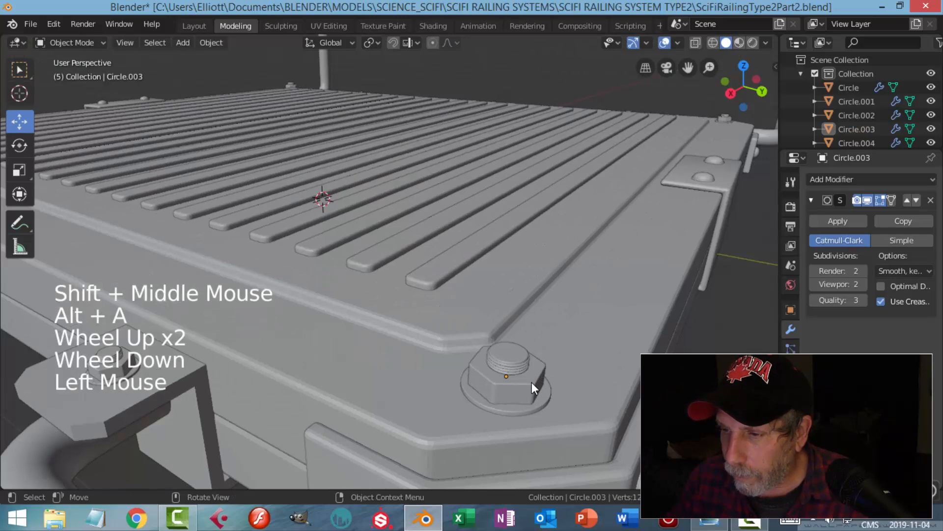
pyautogui.keyDown('shift'); pyautogui.click(524, 350); pyautogui.keyUp('shift')
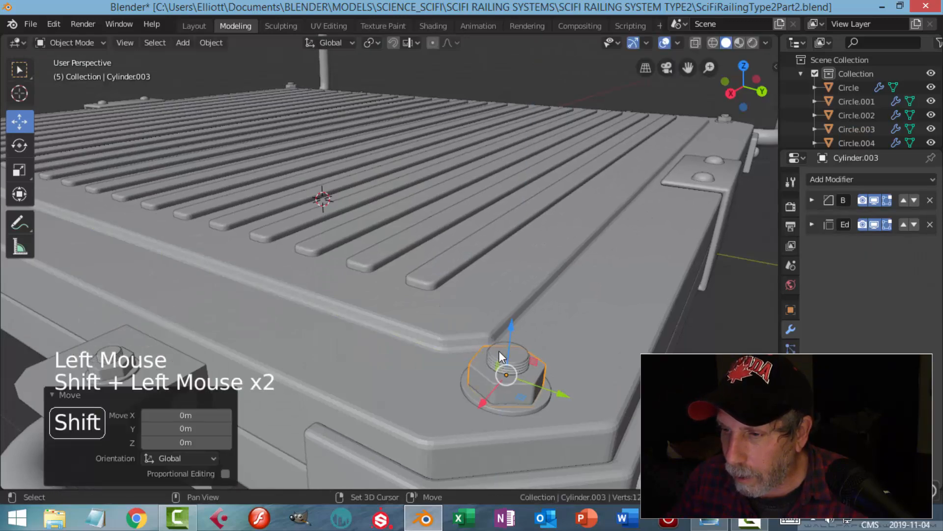
pyautogui.keyDown('shift'); pyautogui.click(525, 357); pyautogui.keyUp('shift')
# Duplicate the selected corner bolt and move the copy outward along X, plus -0.256 m along Y
pyautogui.scroll(-3, 525, 357)
pyautogui.moveTo(525, 358); pyautogui.dragTo(542, 339, button='middle')
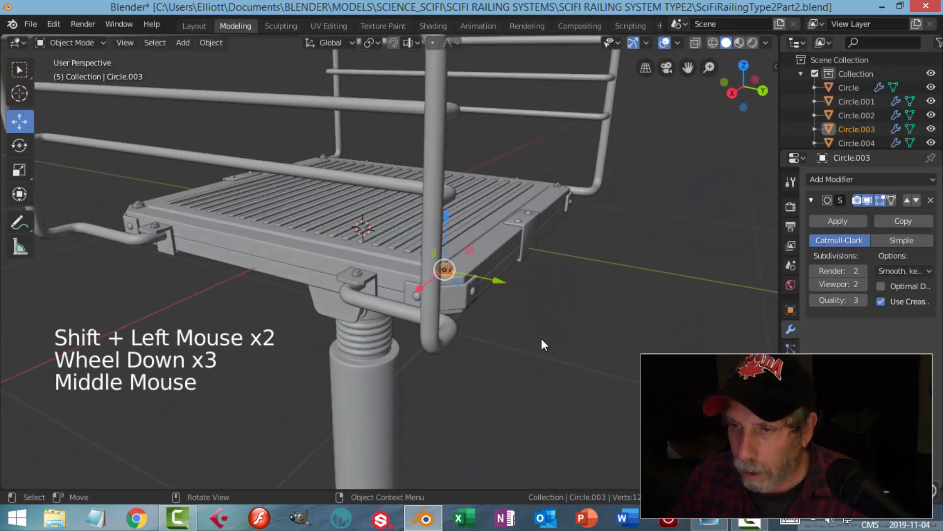
pyautogui.hotkey('shift', 'd')
pyautogui.moveTo(420, 284); pyautogui.dragTo(352, 331)
pyautogui.moveTo(422, 339); pyautogui.dragTo(348, 325)
# In the right side view, move the bolt copy -0.661 m in Y and -0.429 m in Z onto the tapered bracket
pyautogui.press('ctrl+KP_3')
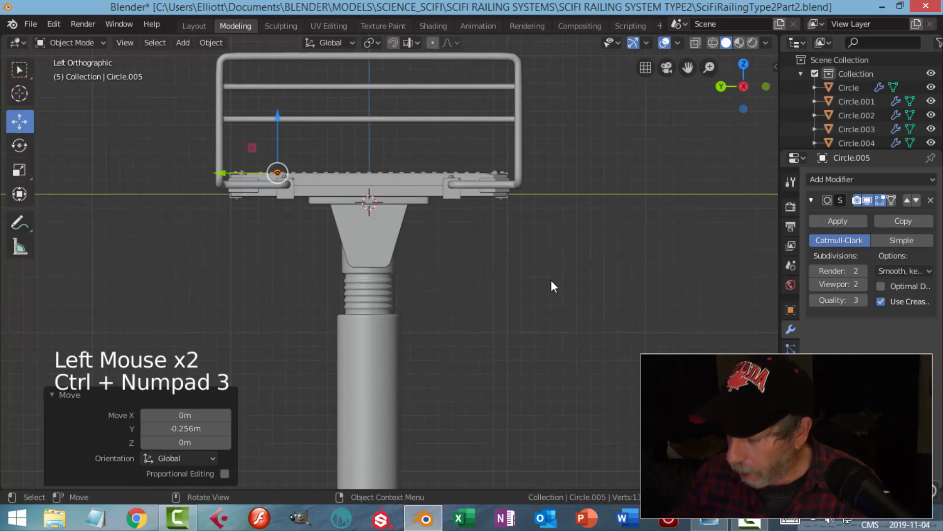
pyautogui.press('KP_3')
pyautogui.scroll(3, 551, 282)
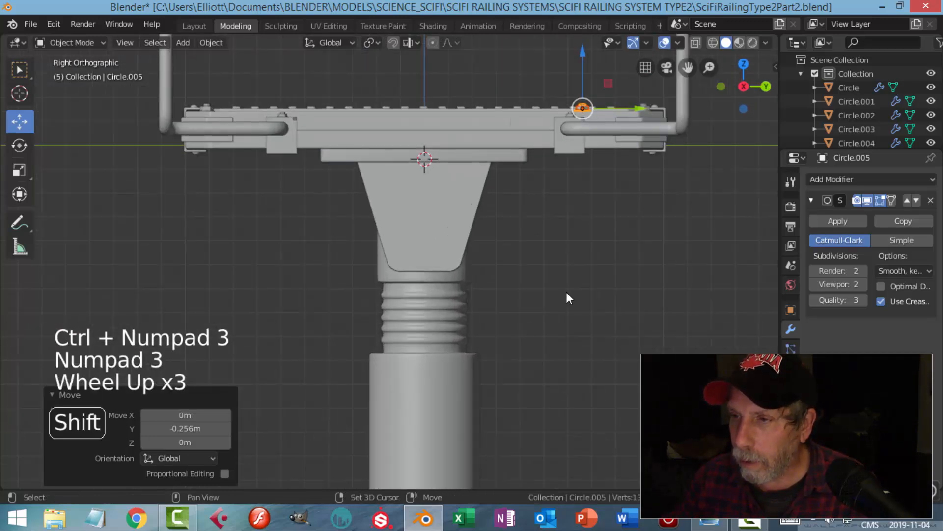
pyautogui.keyDown('shift'); pyautogui.moveTo(574, 270); pyautogui.dragTo(520, 329, button='middle'); pyautogui.keyUp('shift')
pyautogui.press('g')
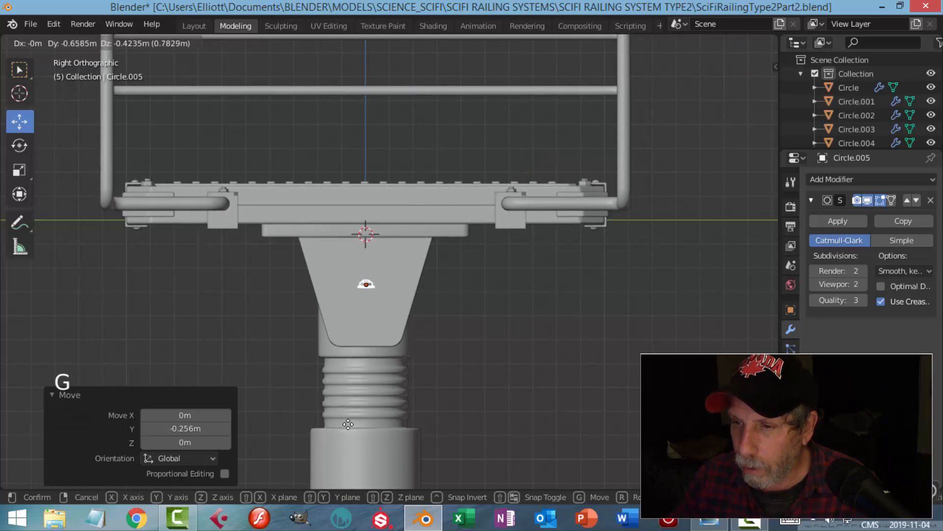
pyautogui.click(348, 423)
# Move the bolt copy -0.997 m along X to bring it to the bracket's outer face
pyautogui.moveTo(432, 349); pyautogui.dragTo(309, 326, button='middle')
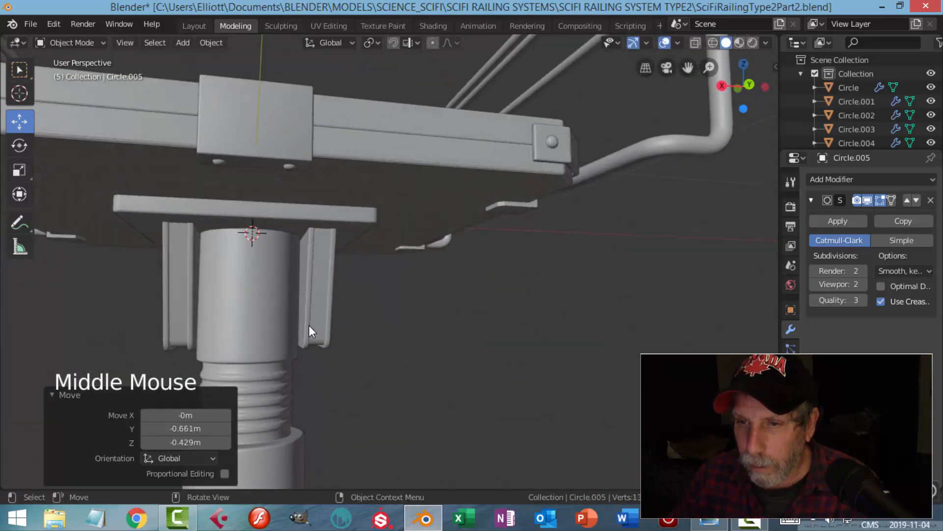
pyautogui.scroll(-4, 309, 326)
pyautogui.moveTo(95, 271); pyautogui.dragTo(256, 287)
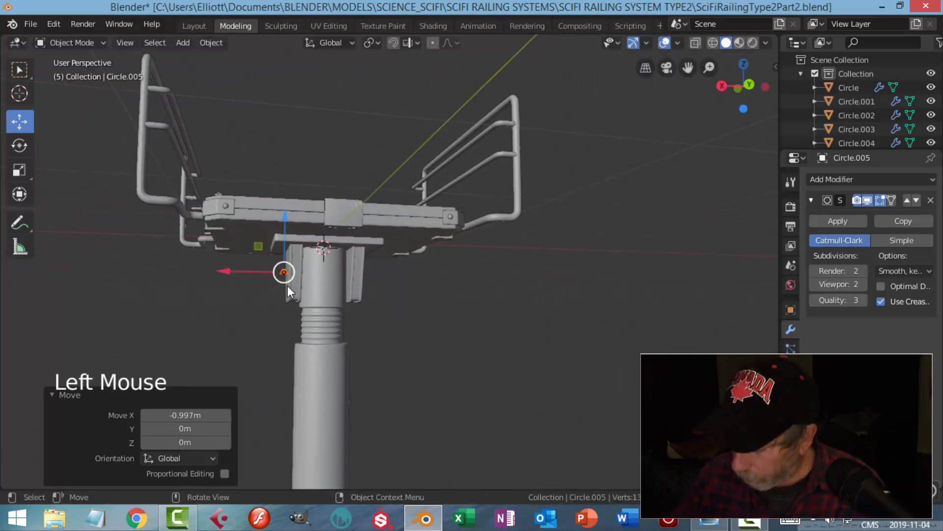
# Rotate the bolt copy 90° about Y and shift it -0.0169 m along X against the bracket
pyautogui.press('KP_Decimal')
pyautogui.scroll(-9, 288, 278)
pyautogui.moveTo(302, 280); pyautogui.dragTo(370, 292, button='middle')
pyautogui.press('r')
pyautogui.press('y')
pyautogui.press('9')
pyautogui.press('0')
pyautogui.press('Return')
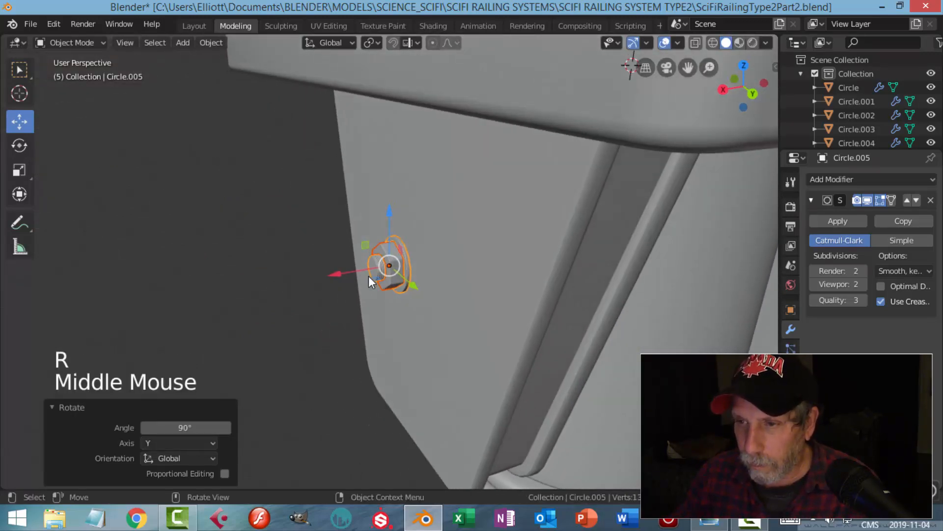
pyautogui.moveTo(342, 274); pyautogui.dragTo(356, 277)
pyautogui.scroll(-3, 423, 287)
pyautogui.moveTo(423, 287); pyautogui.dragTo(481, 255, button='middle')
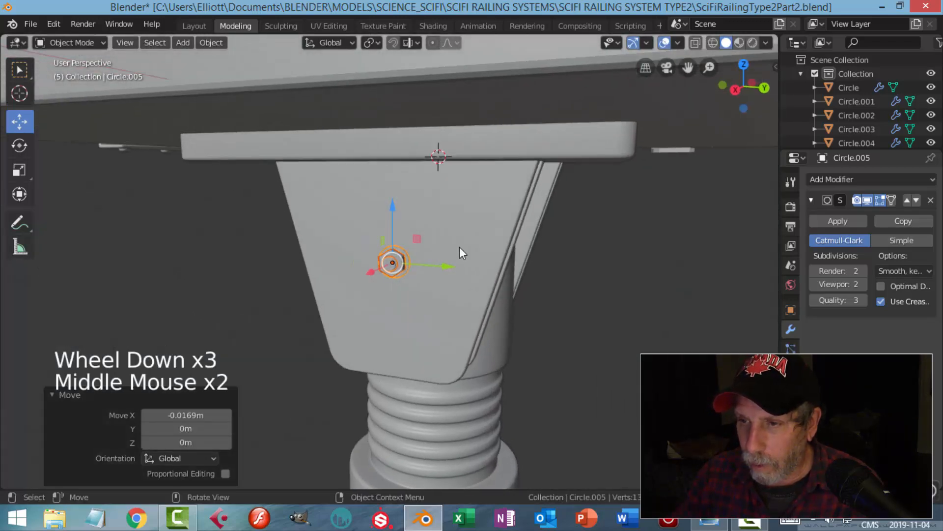
# Lower and enlarge the bolt on the bracket face, reseating it by 0.00912 m along X
pyautogui.moveTo(396, 203); pyautogui.dragTo(389, 252)
pyautogui.moveTo(389, 252); pyautogui.dragTo(347, 308, button='middle')
pyautogui.press('s')
pyautogui.click(473, 326)
pyautogui.moveTo(347, 312); pyautogui.dragTo(340, 313)
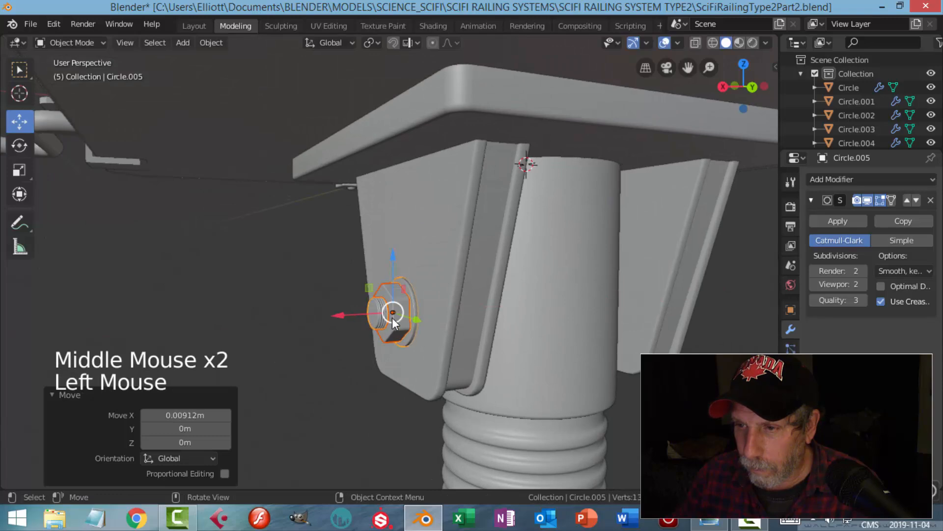
# Examine the bolted bracket from below and from the side, checking where the bracket pair's origin lies
pyautogui.scroll(-4, 418, 324)
pyautogui.hotkey('alt', 'a')
pyautogui.moveTo(429, 331); pyautogui.dragTo(411, 222, button='middle')
pyautogui.scroll(-4, 469, 331)
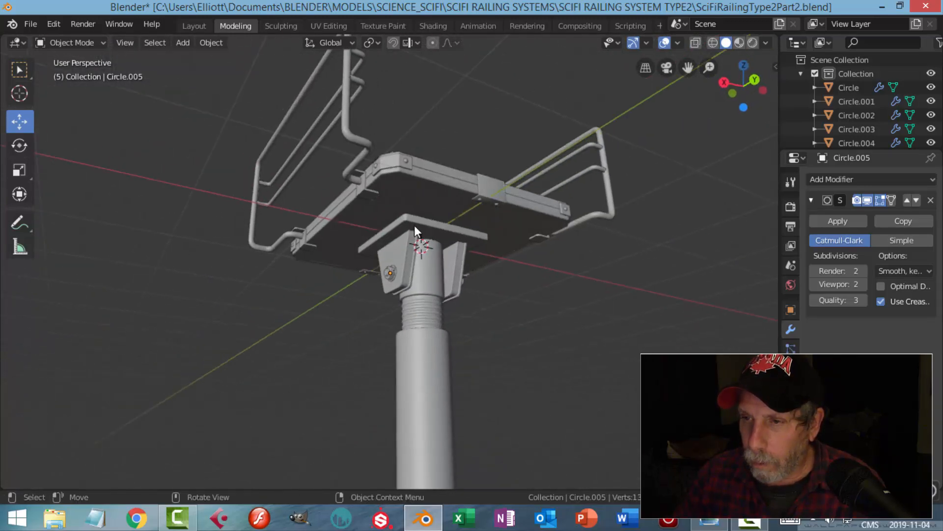
pyautogui.scroll(6, 499, 278)
pyautogui.moveTo(499, 279); pyautogui.dragTo(444, 296, button='middle')
pyautogui.scroll(3, 450, 332)
pyautogui.scroll(-4, 443, 326)
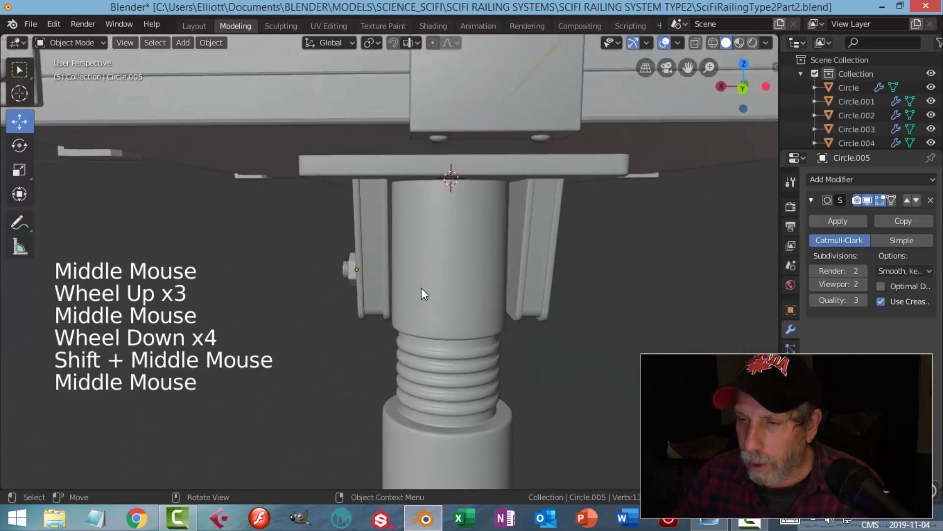
pyautogui.click(375, 243)
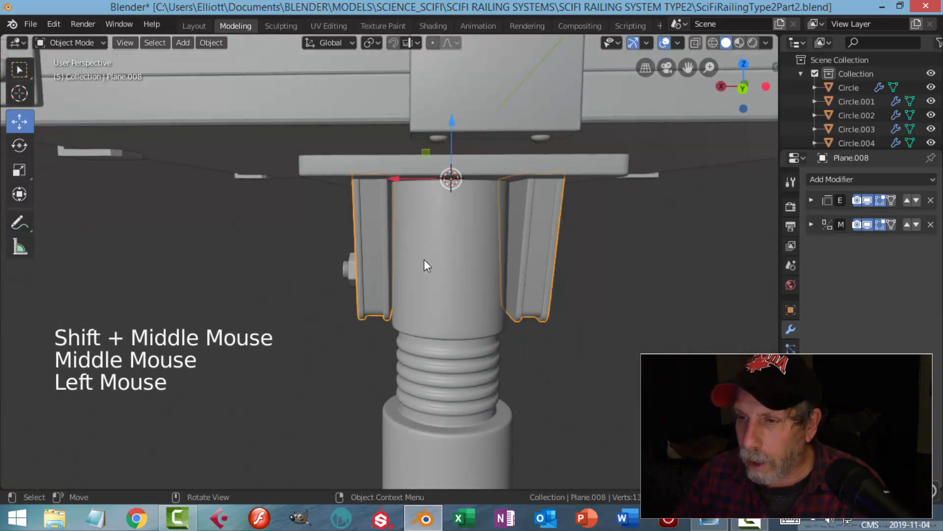
pyautogui.moveTo(449, 178); pyautogui.dragTo(467, 270, button='middle')
pyautogui.scroll(2, 340, 297)
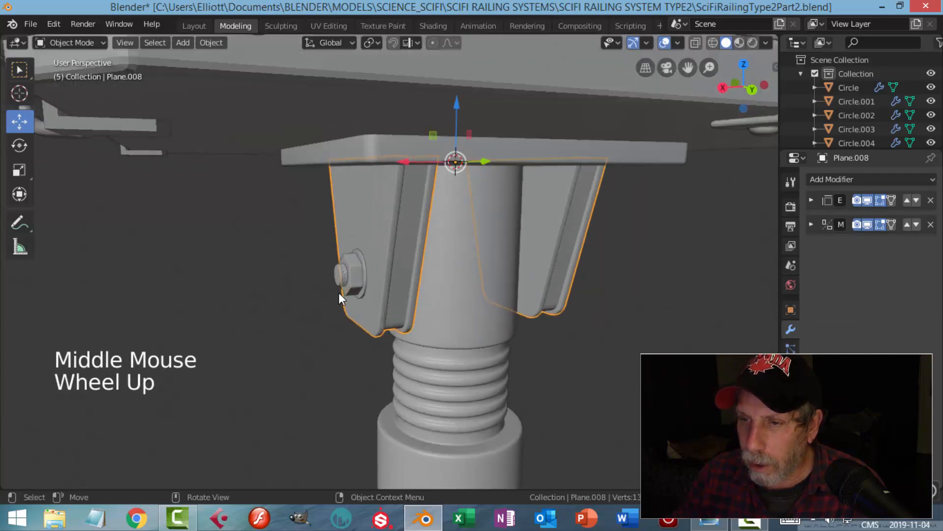
# Select the washer, hex nut and threaded stud of the bolt on the bracket
pyautogui.scroll(1, 340, 292)
pyautogui.click(326, 276)
pyautogui.scroll(3, 344, 285)
pyautogui.hotkey('alt', 'a')
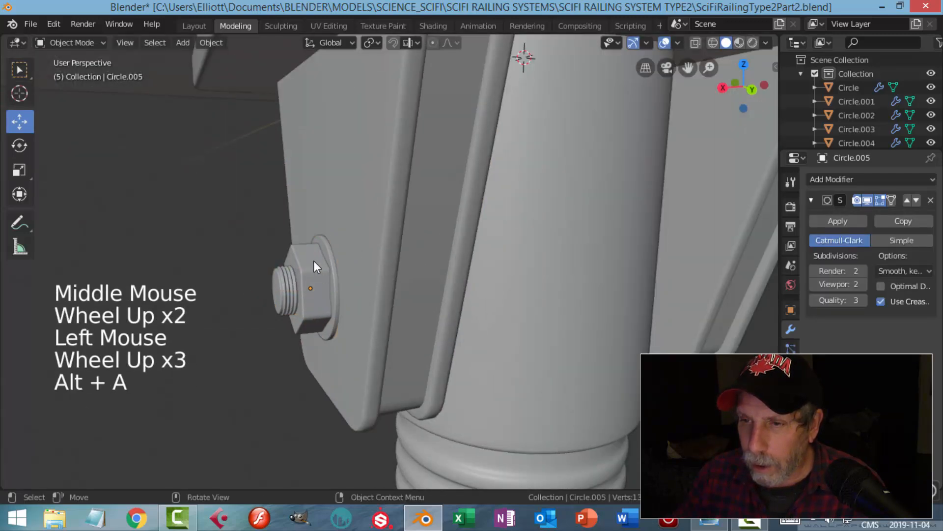
pyautogui.click(315, 262)
pyautogui.keyDown('shift'); pyautogui.click(272, 272); pyautogui.keyUp('shift')
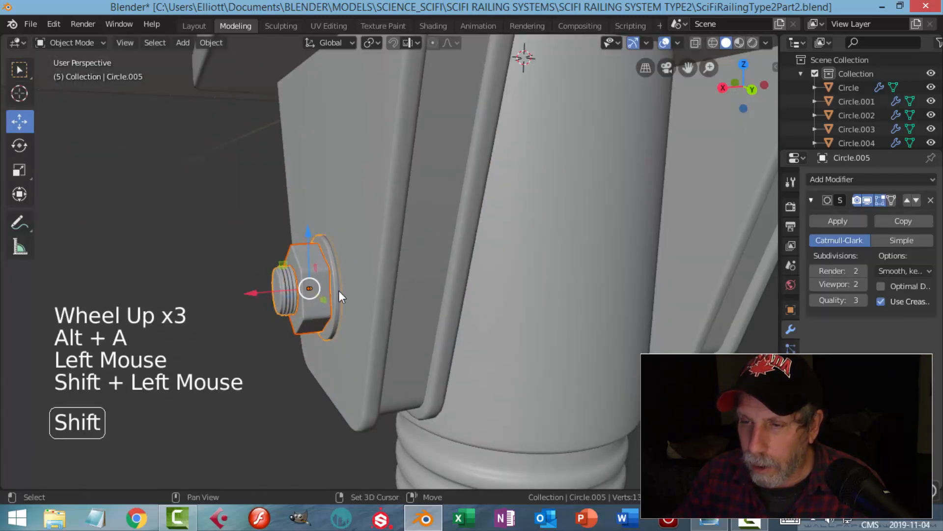
# Set the origin of the bracket bolt's parts to the 3D cursor at the column centre
pyautogui.scroll(-4, 336, 290)
pyautogui.moveTo(437, 294); pyautogui.dragTo(318, 205, button='middle')
pyautogui.click(214, 43)
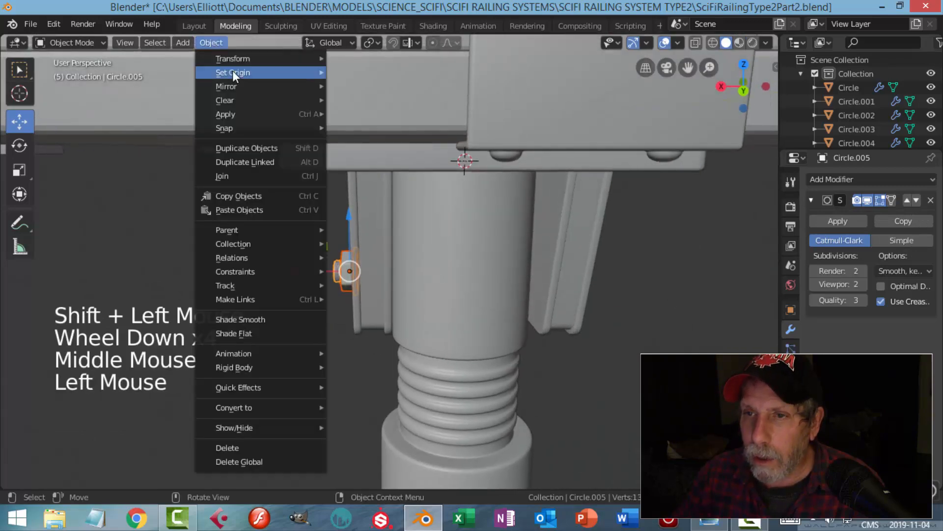
pyautogui.moveTo(232, 68)
pyautogui.click(364, 98)
# Duplicate the bracket bolt and rotate the copy 180° about Z onto the opposite bracket
pyautogui.scroll(-3, 446, 205)
pyautogui.moveTo(447, 204); pyautogui.dragTo(491, 223, button='middle')
pyautogui.hotkey('shift', 'd')
pyautogui.write('rz180')
pyautogui.click(491, 221)
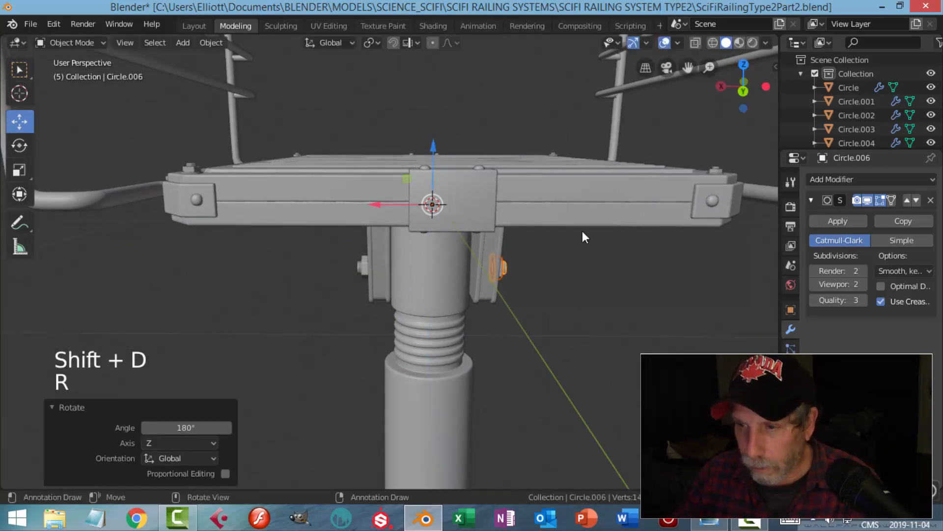
# Deselect everything, save the file, and review the bolted brackets from below
pyautogui.hotkey('alt', 'a')
pyautogui.scroll(-3, 592, 237)
pyautogui.moveTo(597, 256); pyautogui.dragTo(530, 233, button='middle')
pyautogui.scroll(3, 493, 248)
pyautogui.hotkey('ctrl', 's')
pyautogui.scroll(4, 492, 229)
pyautogui.scroll(-4, 492, 244)
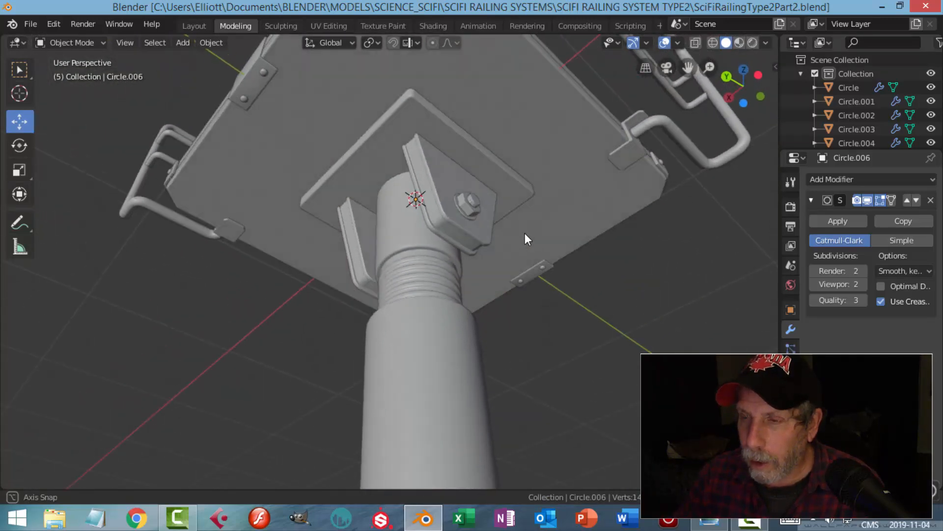
pyautogui.scroll(-1, 432, 170)
pyautogui.moveTo(432, 170); pyautogui.dragTo(449, 191, button='middle')
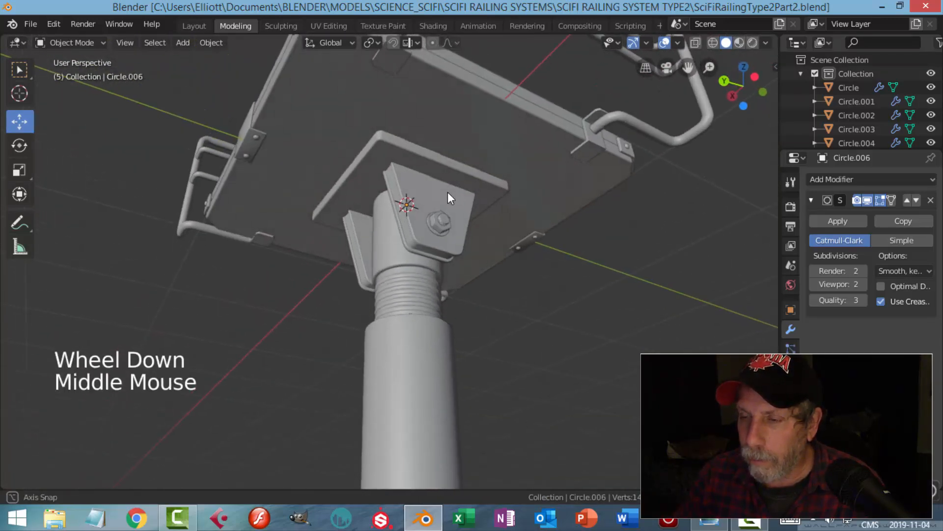
# Select the parts of one bracket bolt and duplicate them
pyautogui.scroll(2, 449, 191)
pyautogui.keyDown('shift'); pyautogui.moveTo(518, 193); pyautogui.dragTo(472, 237, button='middle'); pyautogui.keyUp('shift')
pyautogui.scroll(3, 389, 131)
pyautogui.click(390, 129)
pyautogui.keyDown('shift'); pyautogui.click(397, 209); pyautogui.keyUp('shift')
pyautogui.scroll(-3, 397, 208)
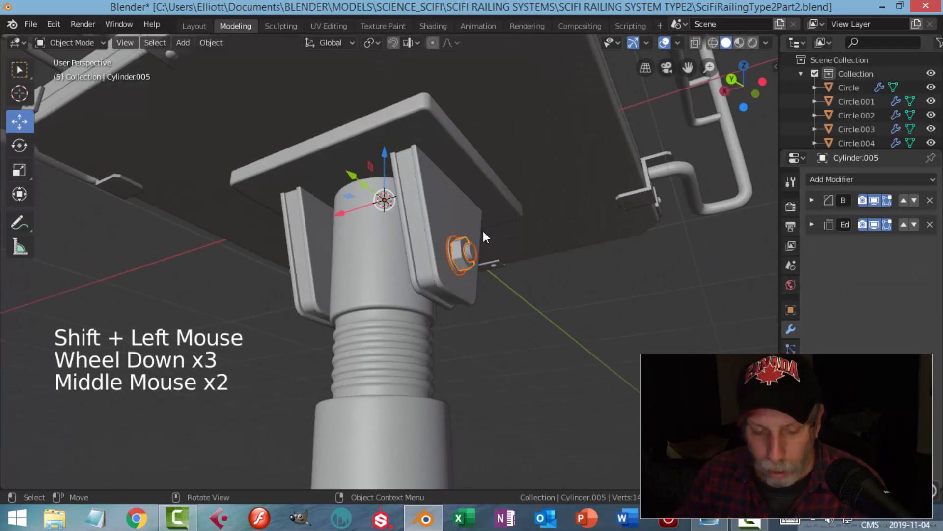
pyautogui.hotkey('shift', 'd')
pyautogui.click(397, 179)
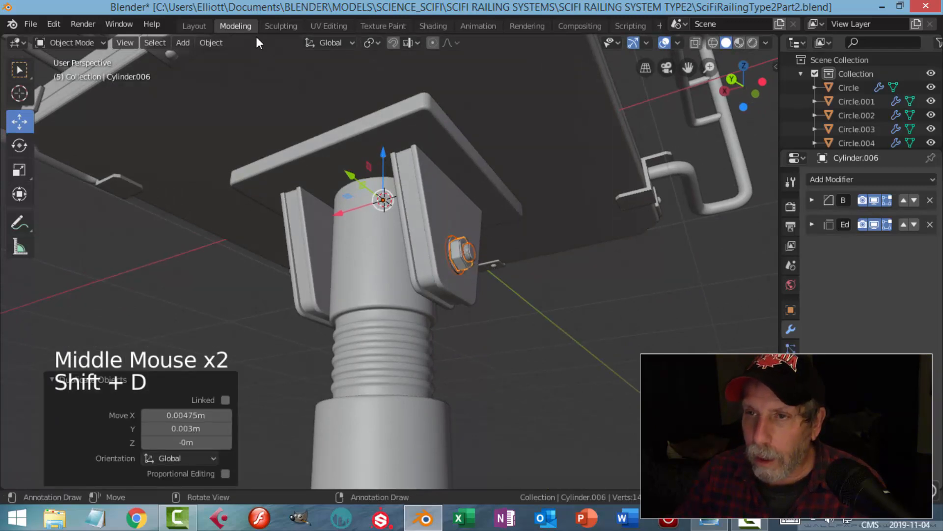
# Set the duplicated bolt's origins to their geometry and raise it 0.283 m along Z to just below the mounting plate
pyautogui.click(211, 43)
pyautogui.moveTo(329, 70)
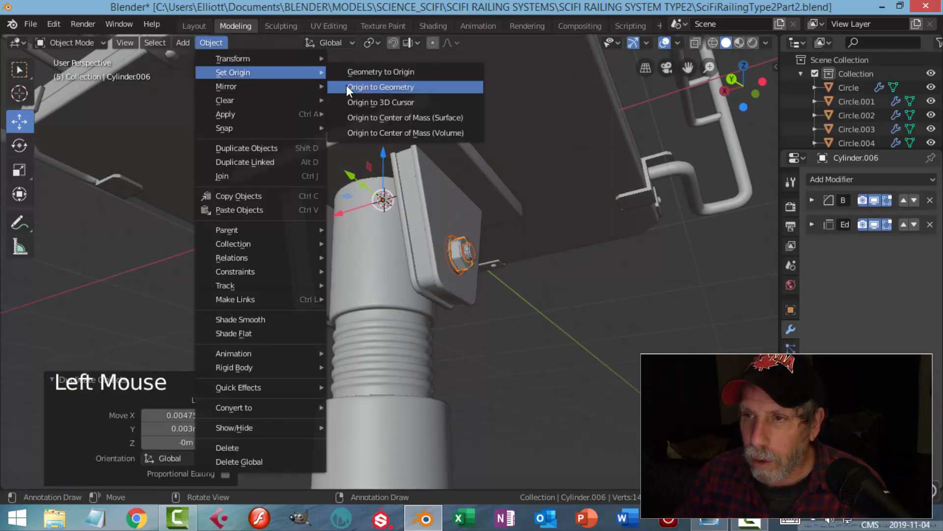
pyautogui.click(347, 85)
pyautogui.moveTo(461, 203); pyautogui.dragTo(457, 140)
pyautogui.moveTo(457, 140); pyautogui.dragTo(521, 192, button='middle')
pyautogui.scroll(1, 533, 225)
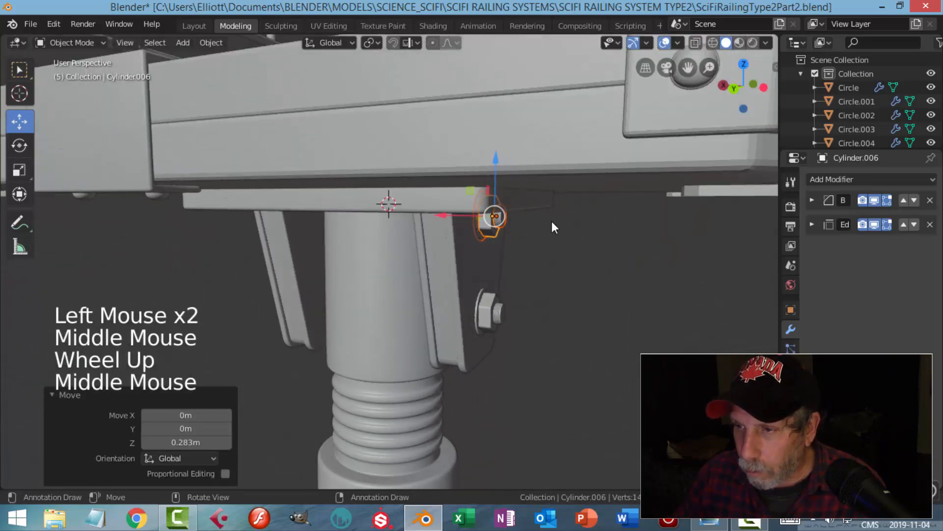
pyautogui.moveTo(559, 256); pyautogui.dragTo(558, 245, button='middle')
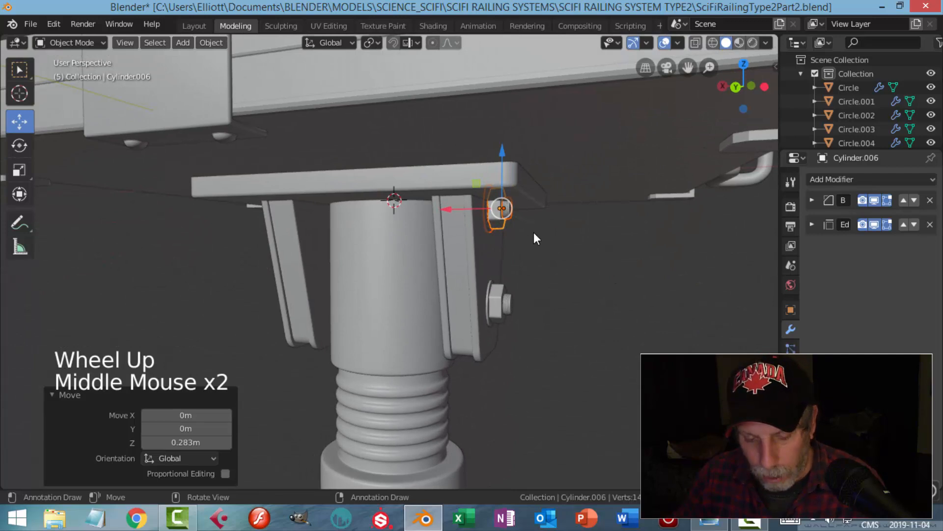
pyautogui.press('r')
pyautogui.press('x')
pyautogui.press('9')
pyautogui.press('0')
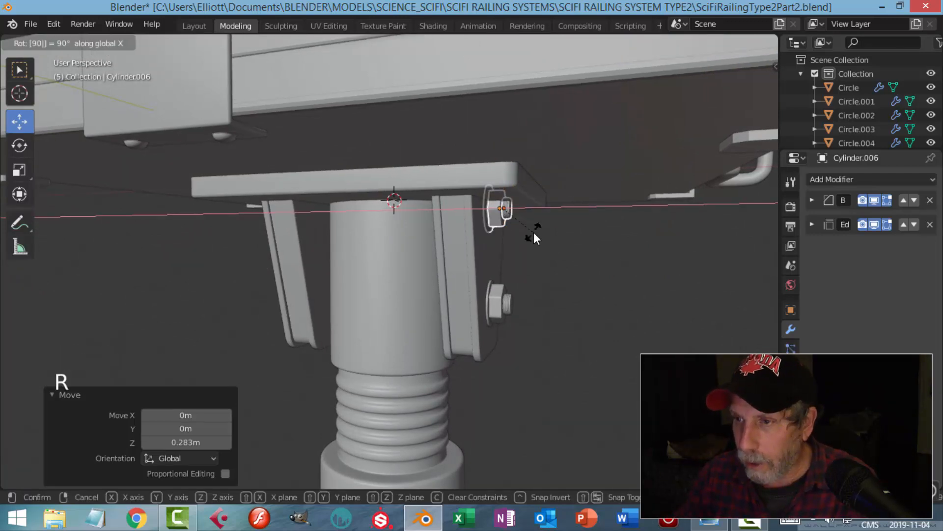
pyautogui.press('Return')
pyautogui.moveTo(533, 232); pyautogui.dragTo(495, 229, button='middle')
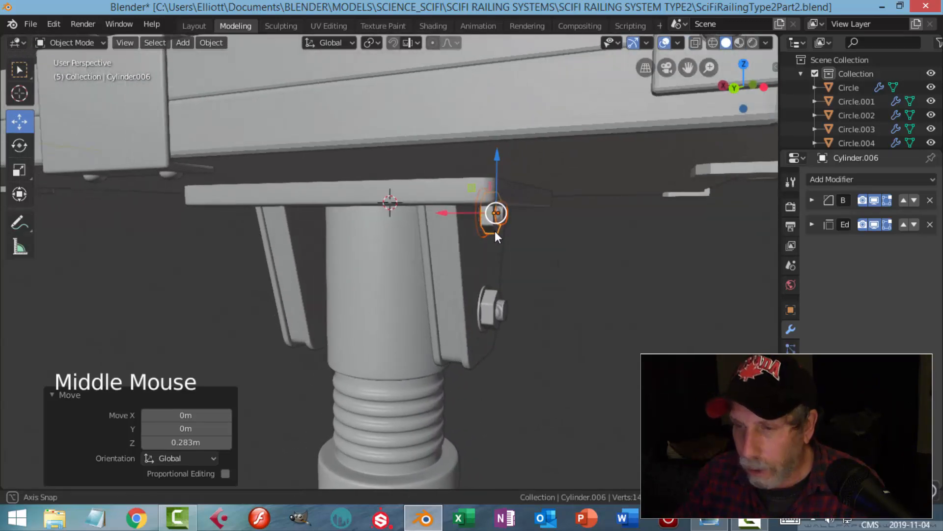
# Rotate the duplicated bolt -90° about Y so its threaded end points downward
pyautogui.write('ry90')
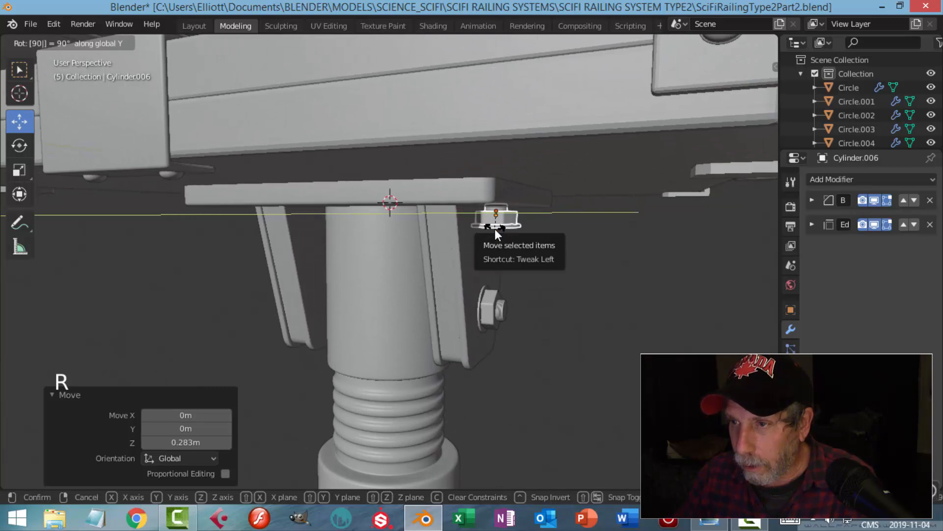
pyautogui.press('Return')
pyautogui.moveTo(494, 228)
pyautogui.mouseDown(button='middle')
pyautogui.moveTo(564, 232)
pyautogui.moveTo(500, 210)
pyautogui.mouseUp(button='middle')
pyautogui.scroll(-2, 520, 222)
pyautogui.scroll(2, 491, 209)
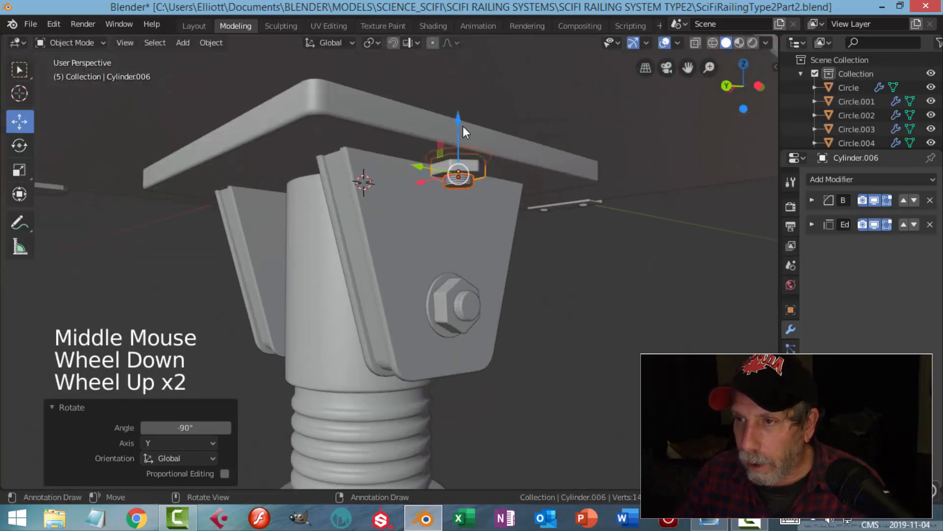
# Raise the bolt against the underside of the mounting plate and scale it down
pyautogui.moveTo(460, 119); pyautogui.dragTo(458, 128)
pyautogui.press('s')
pyautogui.click(562, 215)
# Move the bolt 0.358 m along Y to the corner of the mounting plate
pyautogui.moveTo(515, 170); pyautogui.dragTo(375, 161, button='middle')
pyautogui.moveTo(276, 131); pyautogui.dragTo(110, 129)
pyautogui.moveTo(110, 129); pyautogui.dragTo(210, 149, button='middle')
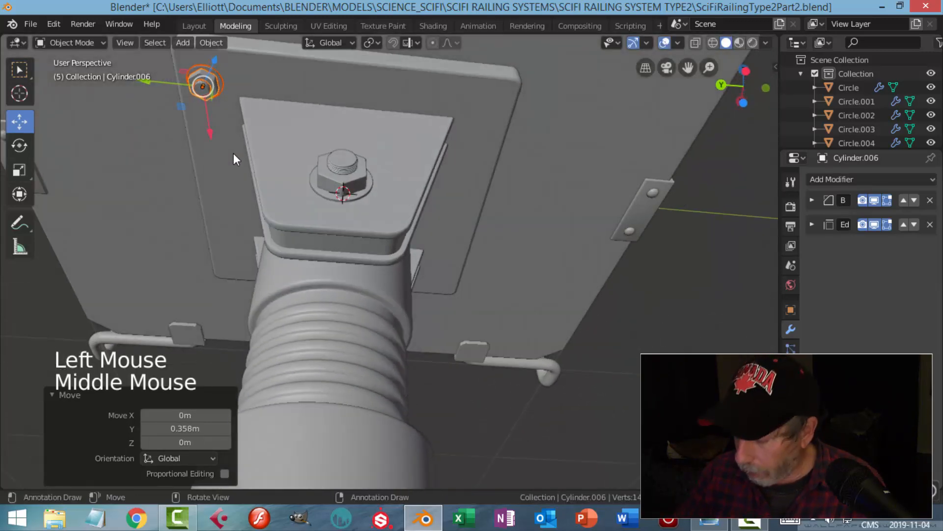
pyautogui.press('KP_Decimal')
pyautogui.scroll(-5, 234, 160)
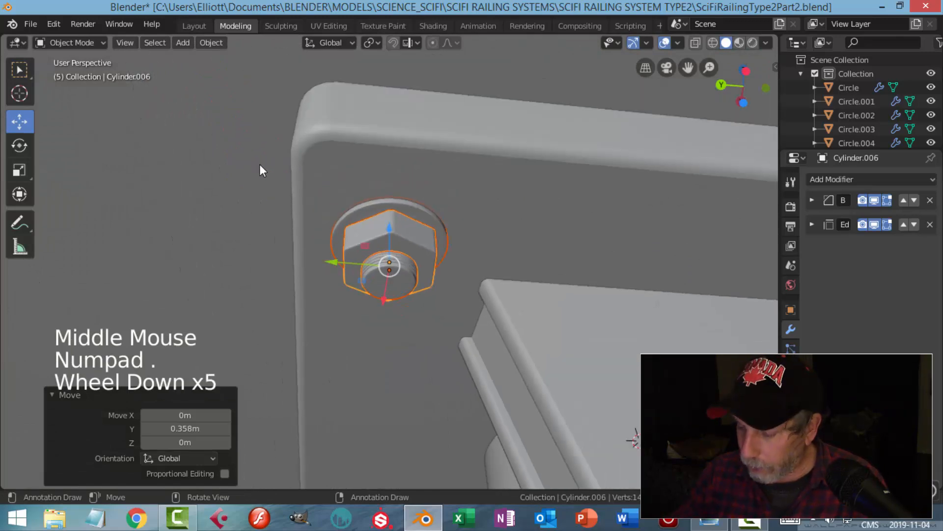
# Nudge the bolt at the mounting plate's corner, including -0.00755 m along Y, and scale it to about 0.87
pyautogui.press('ctrl+KP_7')
pyautogui.scroll(-7, 297, 192)
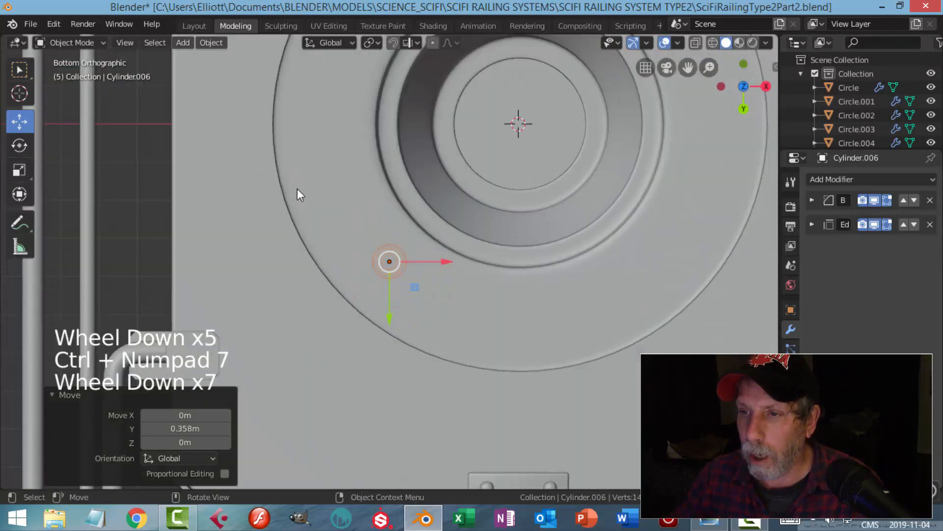
pyautogui.scroll(-3, 298, 189)
pyautogui.moveTo(399, 228); pyautogui.dragTo(434, 305, button='middle')
pyautogui.scroll(6, 429, 290)
pyautogui.scroll(1, 429, 290)
pyautogui.moveTo(427, 270)
pyautogui.mouseDown(button='middle')
pyautogui.moveTo(411, 171)
pyautogui.moveTo(440, 265)
pyautogui.mouseUp(button='middle')
pyautogui.moveTo(437, 292); pyautogui.dragTo(424, 272)
pyautogui.moveTo(352, 293); pyautogui.dragTo(353, 289)
pyautogui.press('s')
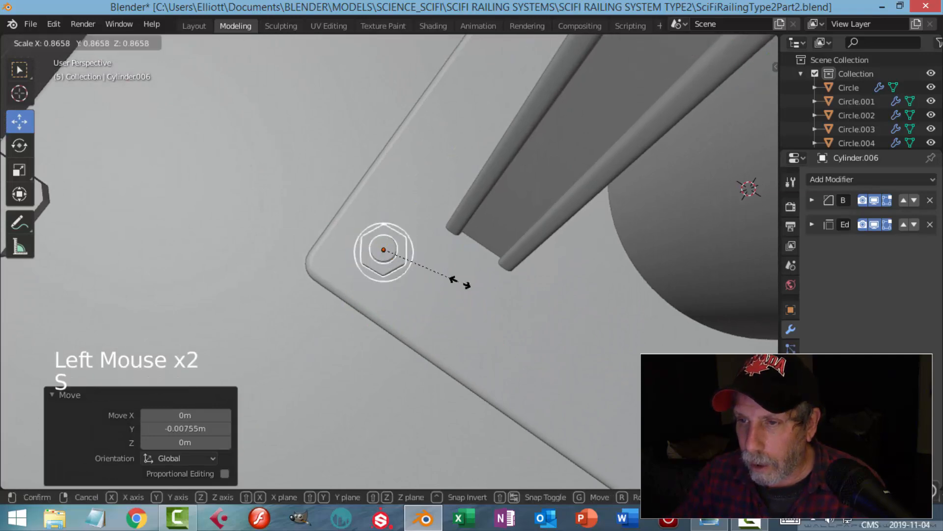
pyautogui.click(467, 273)
pyautogui.hotkey('alt', 'a')
# Raise the complete corner bolt slightly along Z to seat its washer against the underside of the mounting plate
pyautogui.scroll(-3, 468, 261)
pyautogui.moveTo(467, 262); pyautogui.dragTo(475, 322, button='middle')
pyautogui.scroll(-2, 382, 280)
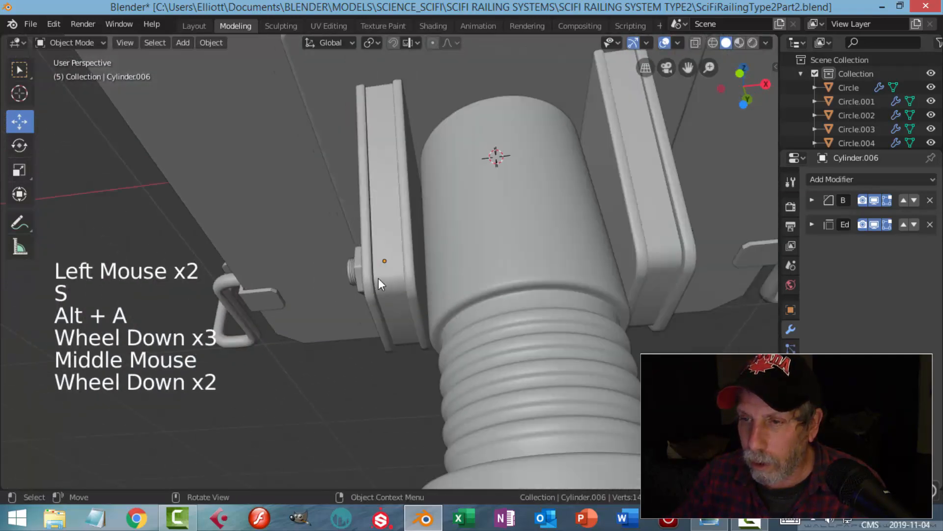
pyautogui.moveTo(382, 280); pyautogui.dragTo(555, 279, button='middle')
pyautogui.scroll(5, 562, 306)
pyautogui.moveTo(450, 302); pyautogui.dragTo(378, 279, button='middle')
pyautogui.scroll(3, 416, 314)
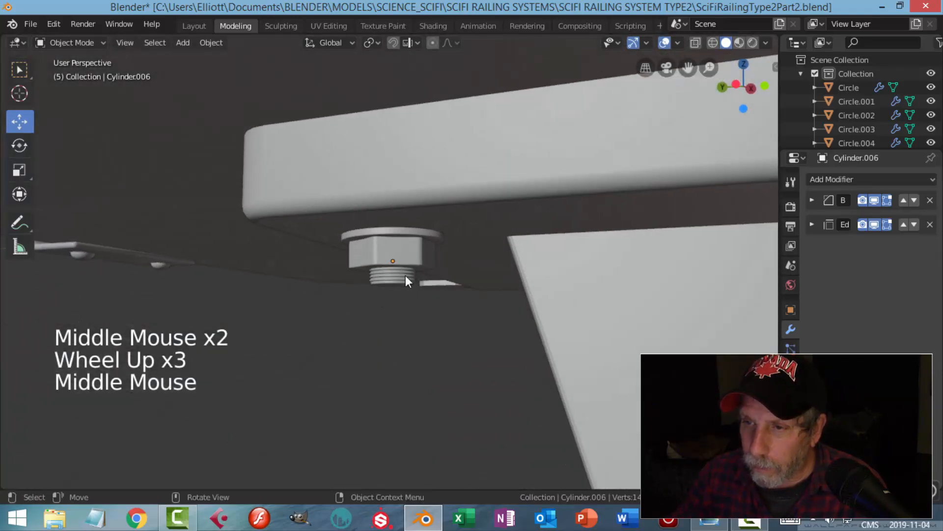
pyautogui.click(403, 281)
pyautogui.keyDown('shift'); pyautogui.click(365, 249); pyautogui.keyUp('shift')
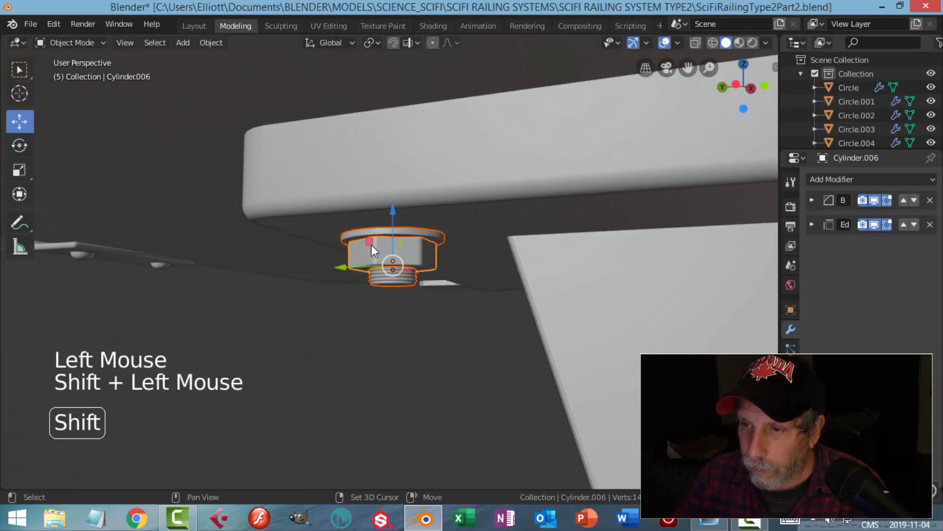
pyautogui.moveTo(392, 212); pyautogui.dragTo(394, 205)
# Duplicate the corner bolt and move the copy 0.709 m along X to the adjacent corner of the mounting plate
pyautogui.scroll(-4, 449, 263)
pyautogui.moveTo(462, 290); pyautogui.dragTo(493, 288, button='middle')
pyautogui.scroll(-4, 449, 265)
pyautogui.hotkey('shift', 'd')
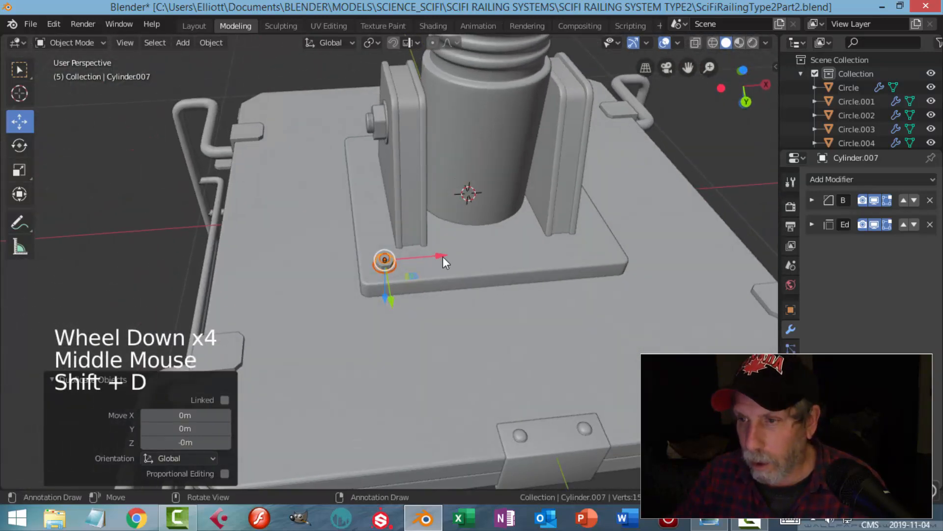
pyautogui.click(591, 254)
pyautogui.moveTo(658, 255); pyautogui.dragTo(513, 229, button='middle')
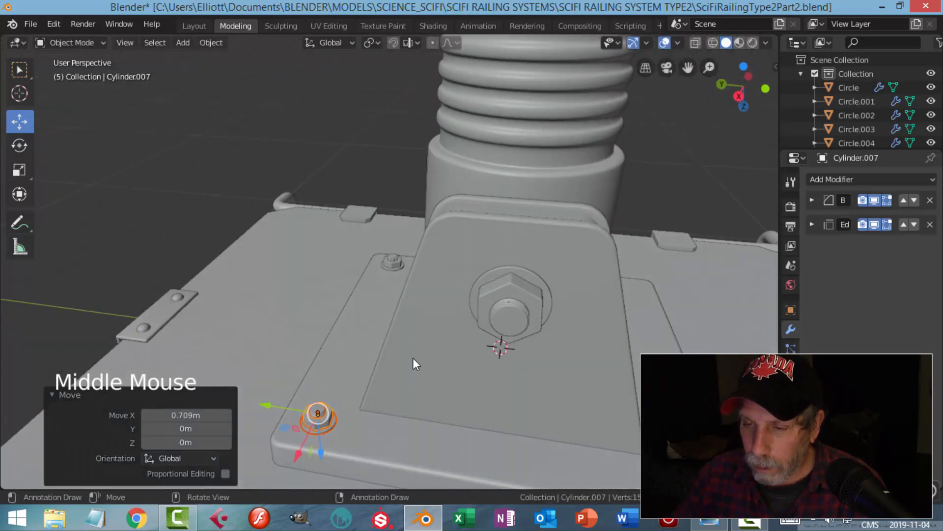
# Rotate the duplicated corner bolt 19.5° about Z
pyautogui.moveTo(415, 369); pyautogui.dragTo(412, 328, button='middle')
pyautogui.press('r')
pyautogui.press('z')
pyautogui.click(366, 328)
# Duplicate both corner bolts together and move the copies about 0.72 m along negative Y to the opposite plate corners
pyautogui.moveTo(375, 287); pyautogui.dragTo(400, 310, button='middle')
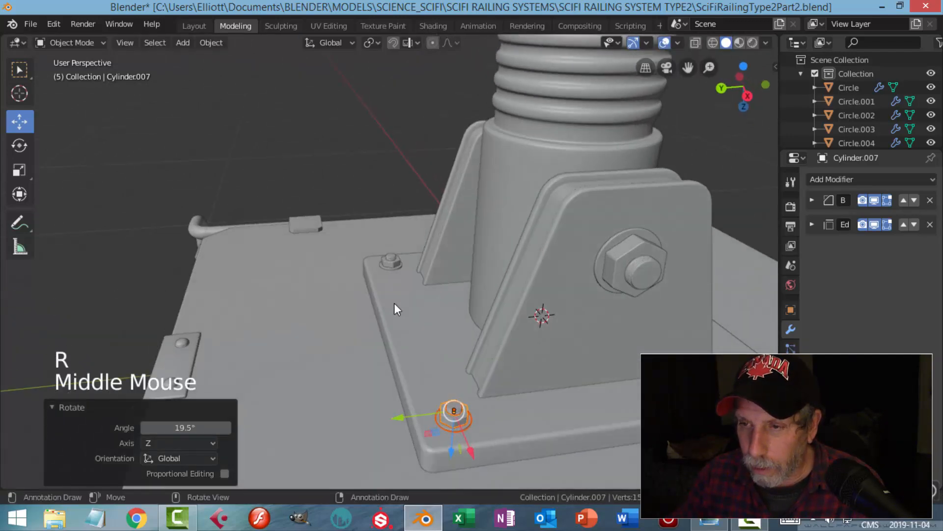
pyautogui.scroll(2, 390, 269)
pyautogui.keyDown('shift'); pyautogui.click(392, 254); pyautogui.keyUp('shift')
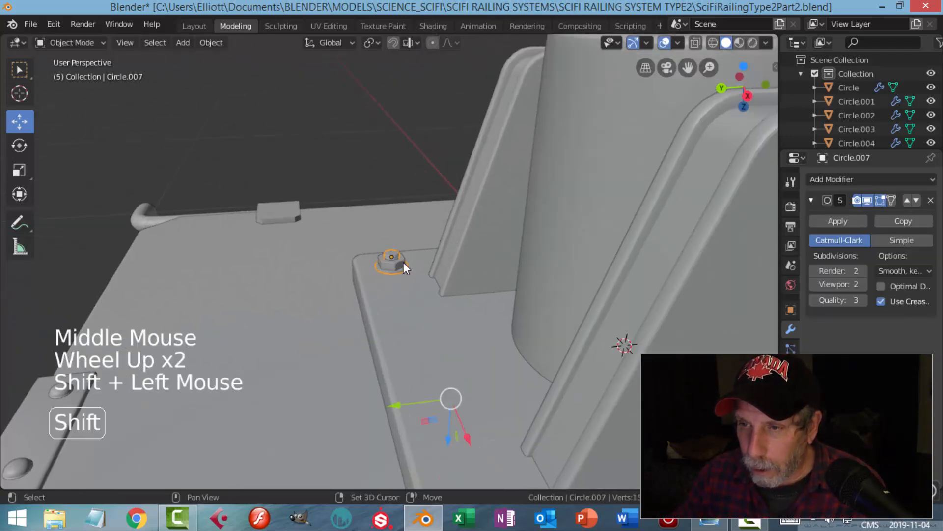
pyautogui.keyDown('shift'); pyautogui.click(399, 268); pyautogui.keyUp('shift')
pyautogui.scroll(-4, 421, 286)
pyautogui.moveTo(433, 300)
pyautogui.mouseDown(button='middle')
pyautogui.moveTo(443, 309)
pyautogui.moveTo(423, 316)
pyautogui.mouseUp(button='middle')
pyautogui.hotkey('shift', 'd')
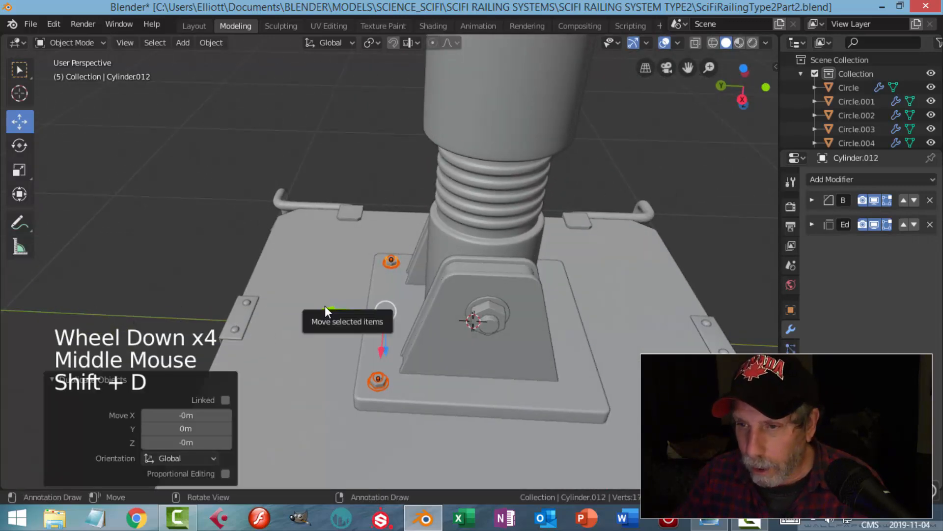
pyautogui.moveTo(327, 306); pyautogui.dragTo(407, 309)
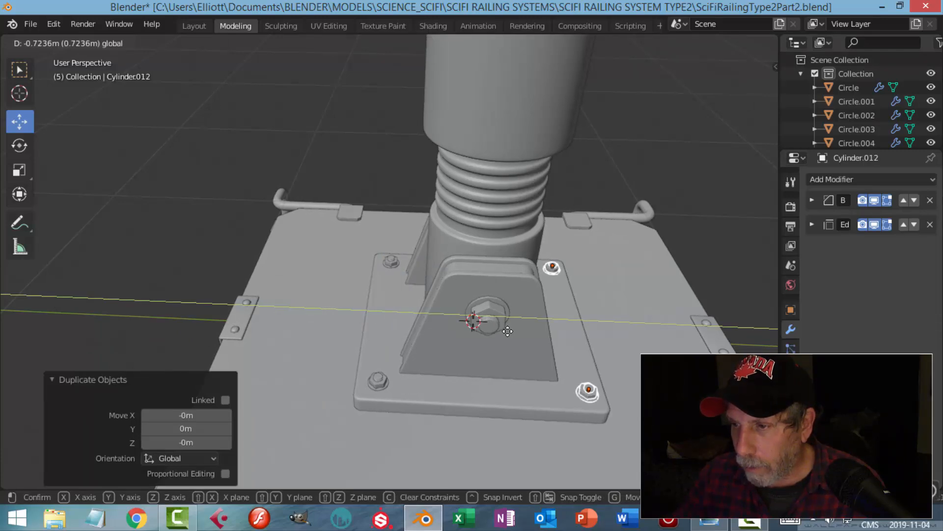
pyautogui.moveTo(508, 331); pyautogui.dragTo(564, 322)
pyautogui.hotkey('alt', 'a')
# Save the railing file with all four mounting plate bolts in place
pyautogui.scroll(-5, 565, 282)
pyautogui.moveTo(565, 282); pyautogui.dragTo(445, 241, button='middle')
pyautogui.scroll(7, 451, 309)
pyautogui.hotkey('ctrl', 's')
pyautogui.scroll(-3, 480, 312)
pyautogui.scroll(-3, 473, 322)
pyautogui.scroll(2, 448, 337)
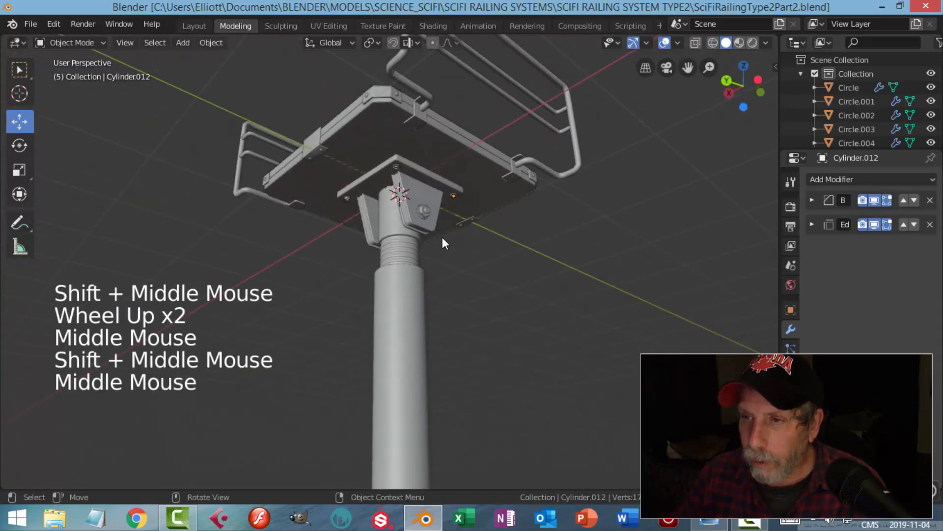
# Duplicate a complete corner bolt from the mounting plate and lower the copy along Z partway down the support column
pyautogui.scroll(4, 425, 202)
pyautogui.scroll(2, 402, 122)
pyautogui.keyDown('shift'); pyautogui.moveTo(403, 122); pyautogui.dragTo(426, 246, button='middle'); pyautogui.keyUp('shift')
pyautogui.scroll(3, 419, 249)
pyautogui.click(414, 105)
pyautogui.scroll(4, 416, 109)
pyautogui.keyDown('shift'); pyautogui.moveTo(419, 114); pyautogui.dragTo(420, 170, button='middle'); pyautogui.keyUp('shift')
pyautogui.press('KP_Decimal')
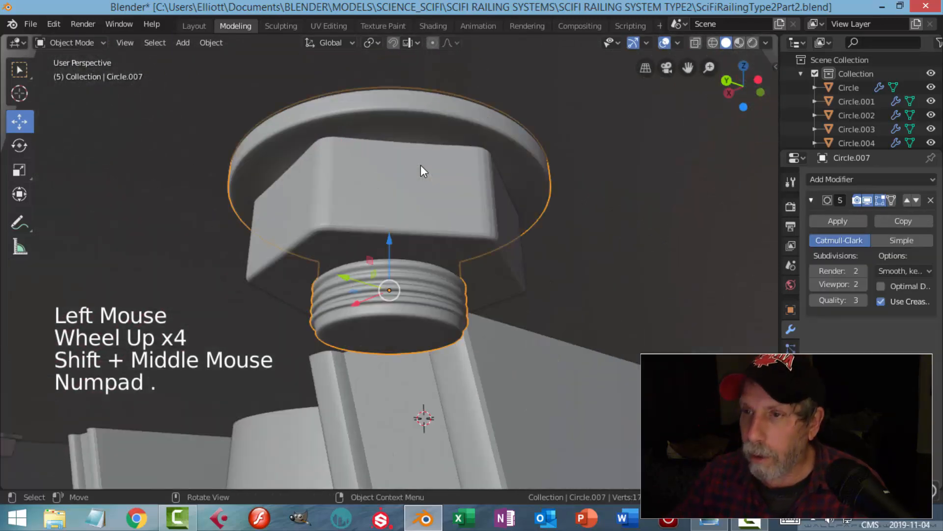
pyautogui.keyDown('shift'); pyautogui.click(414, 187); pyautogui.keyUp('shift')
pyautogui.scroll(-9, 426, 204)
pyautogui.moveTo(426, 220); pyautogui.dragTo(486, 162, button='middle')
pyautogui.scroll(-3, 453, 305)
pyautogui.hotkey('shift', 'd')
pyautogui.scroll(-4, 460, 214)
pyautogui.scroll(-4, 460, 213)
pyautogui.moveTo(421, 70); pyautogui.dragTo(418, 278)
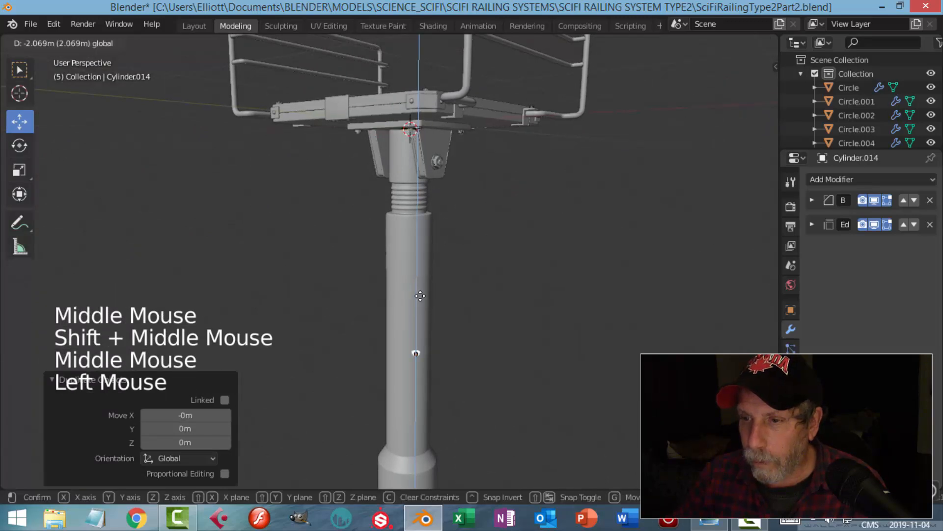
# Lower the duplicated bolt a further 2.91 m along Z to the flange at the column's base
pyautogui.scroll(-4, 495, 320)
pyautogui.keyDown('shift'); pyautogui.moveTo(494, 319); pyautogui.dragTo(467, 209, button='middle'); pyautogui.keyUp('shift')
pyautogui.moveTo(411, 158); pyautogui.dragTo(417, 305)
pyautogui.press('KP_Decimal')
pyautogui.scroll(-4, 497, 309)
pyautogui.moveTo(450, 299); pyautogui.dragTo(416, 325, button='middle')
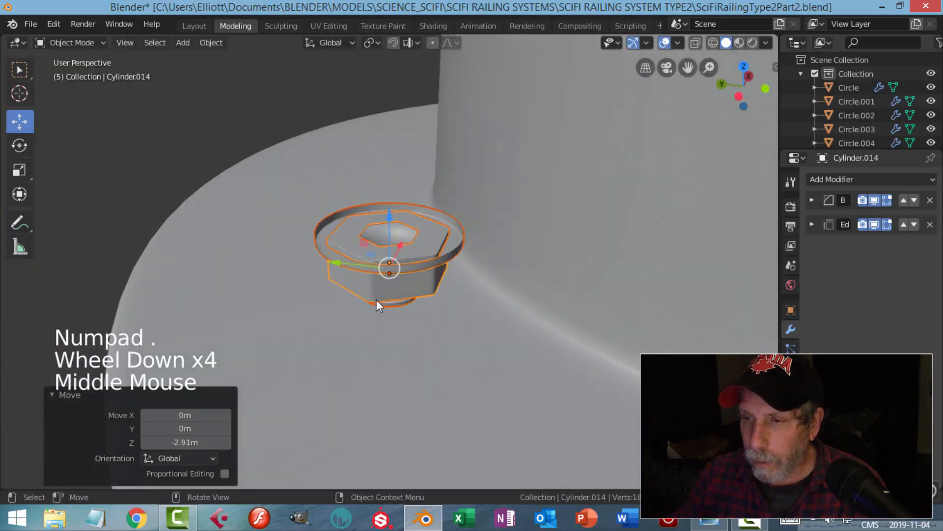
# Rotate the base flange bolt 180° about X so its threaded end points upward
pyautogui.write('r')
pyautogui.write('180')
pyautogui.press('Return')
pyautogui.scroll(-3, 421, 296)
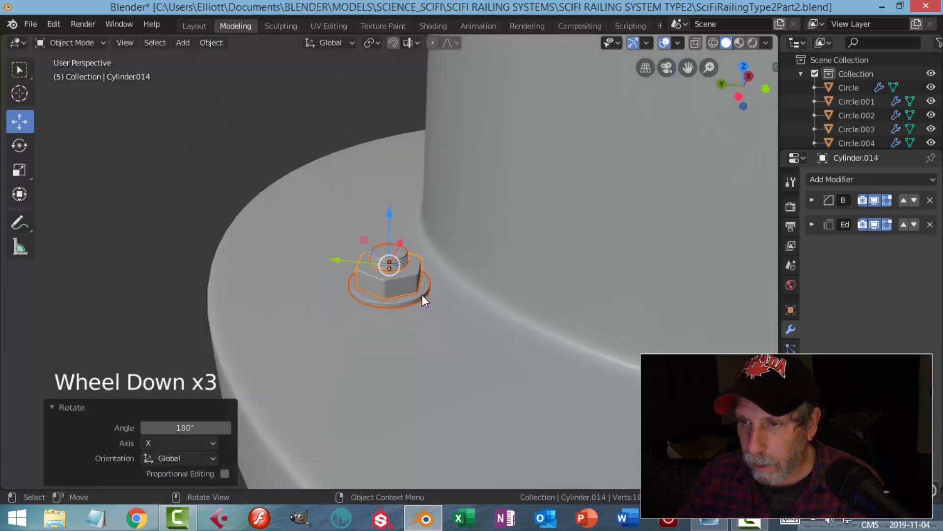
# Lower the flipped bolt 0.0601 m along Z onto the base flange's upper surface
pyautogui.moveTo(420, 296); pyautogui.dragTo(416, 253, button='middle')
pyautogui.moveTo(392, 212); pyautogui.dragTo(383, 274)
pyautogui.scroll(-4, 485, 278)
pyautogui.moveTo(484, 278); pyautogui.dragTo(459, 390, button='middle')
pyautogui.moveTo(455, 343); pyautogui.dragTo(420, 349, button='middle')
pyautogui.scroll(-2, 430, 349)
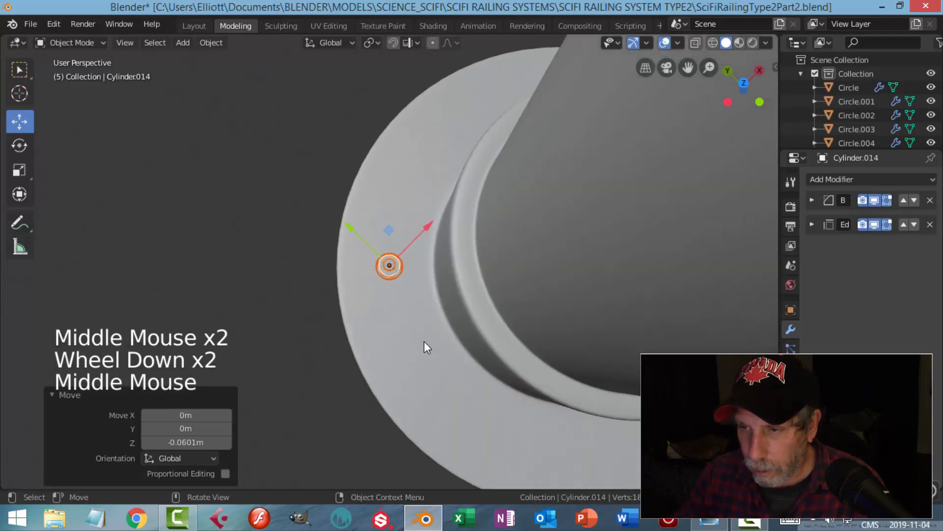
# Examine the bolt's position over the base flange from above in wireframe display, returning to solid shading
pyautogui.press('KP_7')
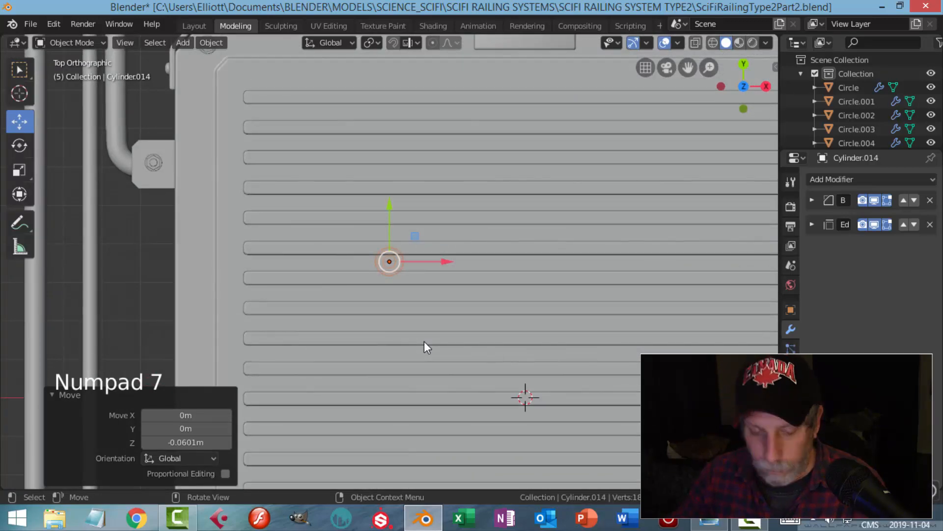
pyautogui.press('z')
pyautogui.click(326, 344)
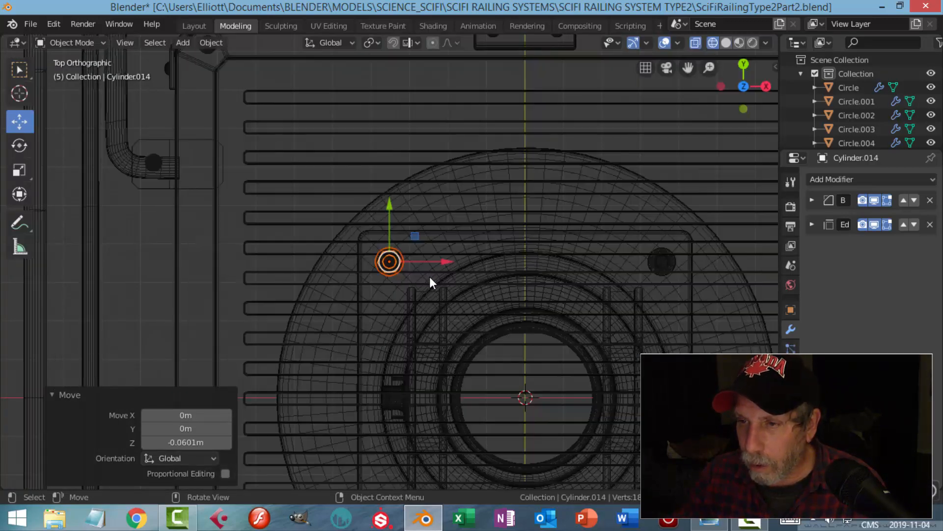
pyautogui.press('z')
pyautogui.click(522, 280)
pyautogui.scroll(-3, 465, 338)
pyautogui.moveTo(465, 337)
pyautogui.mouseDown(button='middle')
pyautogui.moveTo(523, 262)
pyautogui.moveTo(493, 260)
pyautogui.moveTo(444, 288)
pyautogui.moveTo(468, 256)
pyautogui.moveTo(441, 186)
pyautogui.mouseUp(button='middle')
pyautogui.hotkey('alt', 'a')
# Scale the base flange bolt up by about 1.5 and raise it 0.0205 m along Z
pyautogui.scroll(-3, 505, 272)
pyautogui.scroll(7, 432, 292)
pyautogui.scroll(1, 441, 186)
pyautogui.scroll(3, 438, 193)
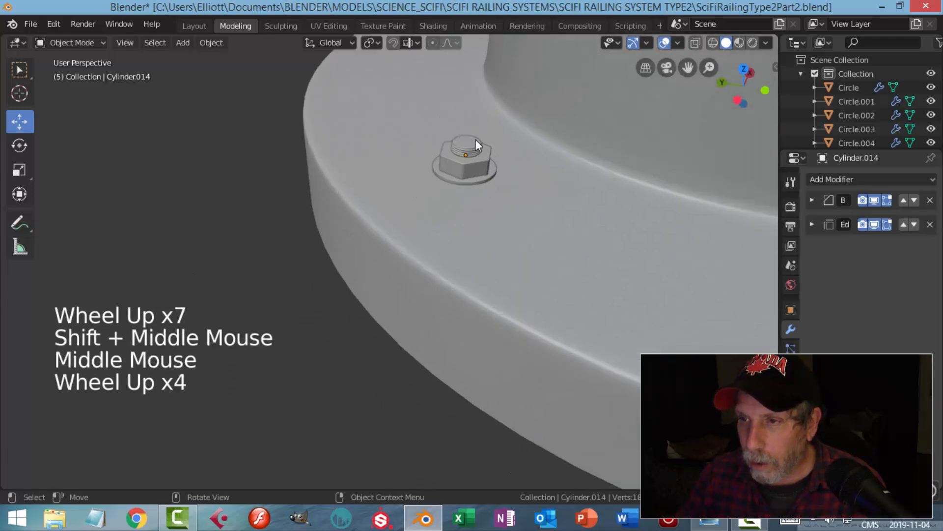
pyautogui.click(474, 163)
pyautogui.keyDown('shift'); pyautogui.click(462, 176); pyautogui.keyUp('shift')
pyautogui.press('s')
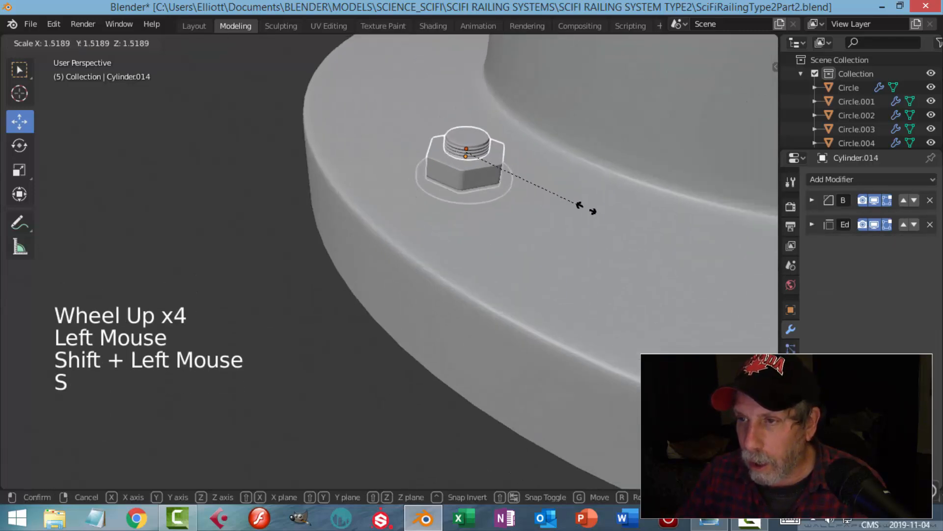
pyautogui.middleClick(545, 195)
pyautogui.moveTo(544, 193); pyautogui.dragTo(500, 128, button='middle')
pyautogui.moveTo(480, 112); pyautogui.dragTo(487, 94)
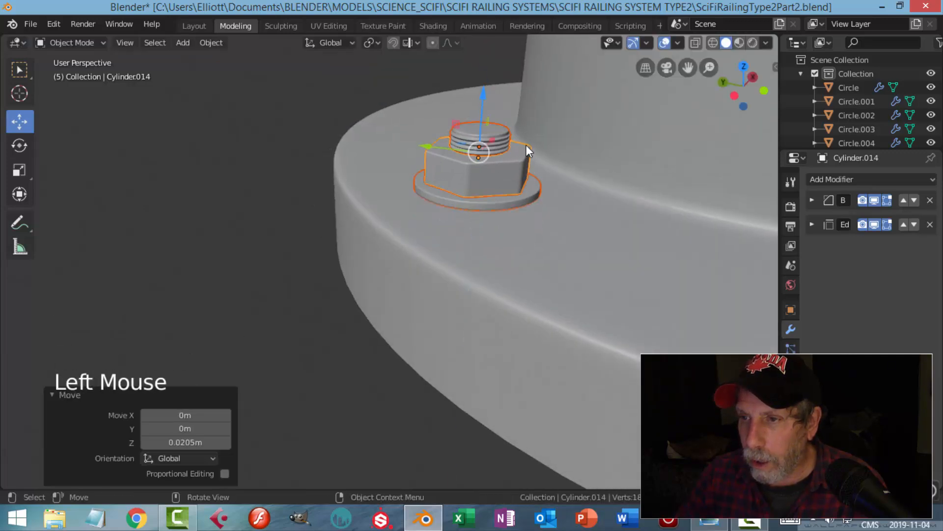
pyautogui.scroll(-3, 541, 188)
pyautogui.hotkey('alt', 'a')
# Set the support column's origin to its geometry and snap the 3D cursor to the column
pyautogui.scroll(-4, 545, 193)
pyautogui.scroll(-3, 548, 201)
pyautogui.moveTo(549, 200); pyautogui.dragTo(504, 231, button='middle')
pyautogui.scroll(-5, 537, 231)
pyautogui.click(434, 219)
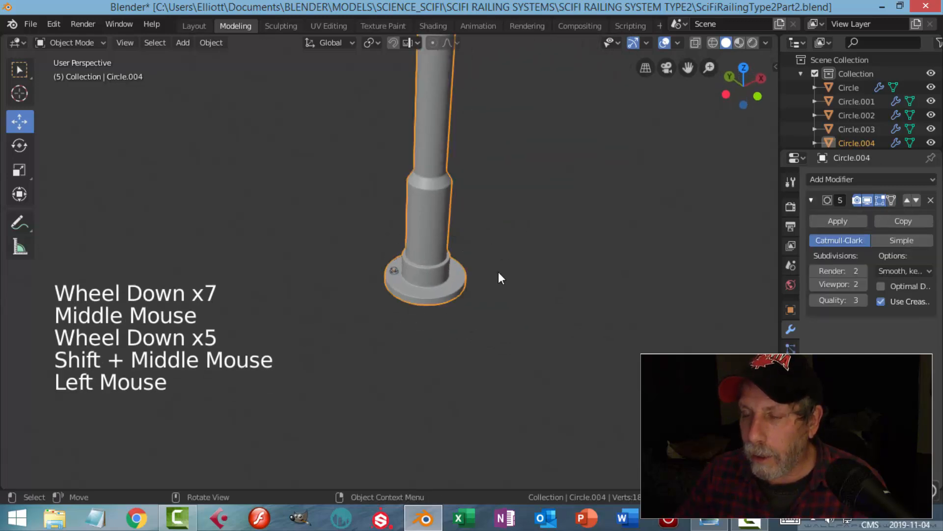
pyautogui.scroll(2, 498, 273)
pyautogui.click(211, 43)
pyautogui.moveTo(244, 80)
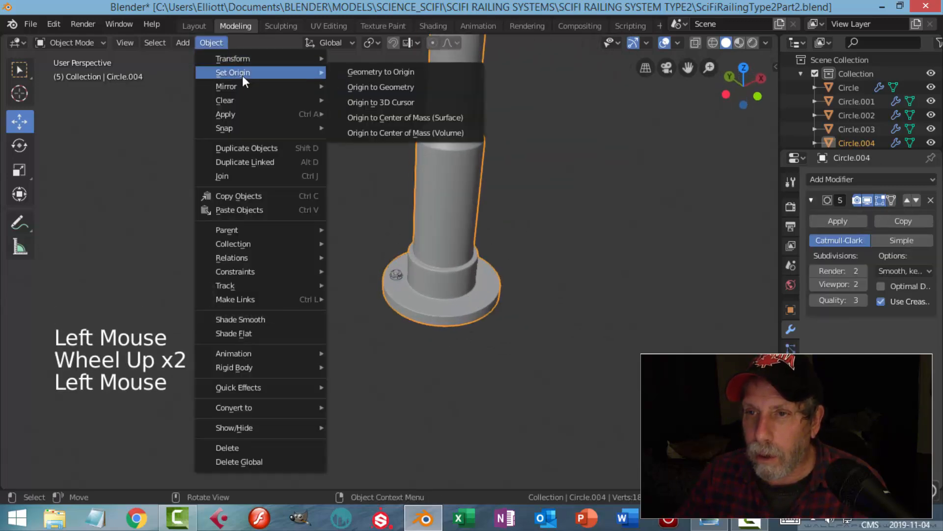
pyautogui.click(367, 87)
pyautogui.scroll(-3, 427, 157)
pyautogui.moveTo(428, 157); pyautogui.dragTo(465, 181, button='middle')
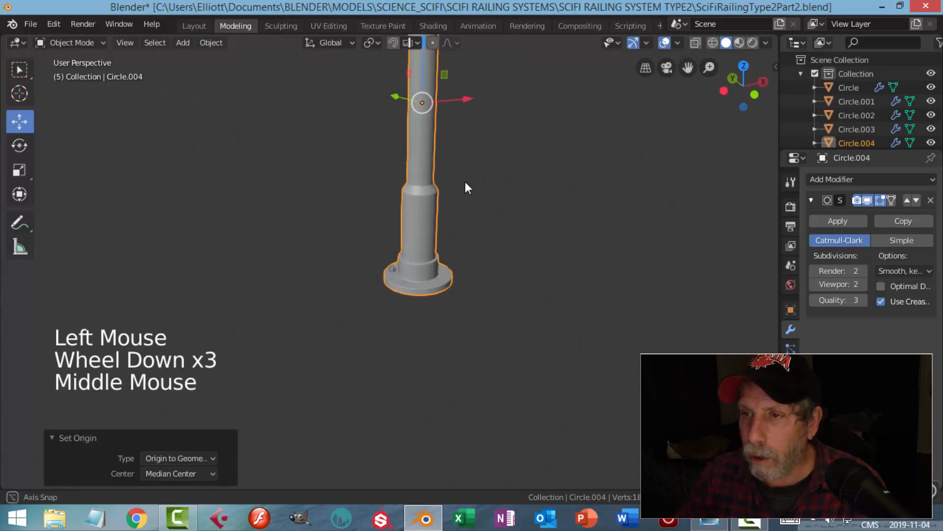
pyautogui.hotkey('shift', 's')
# Set the origins of the base flange bolt's parts to the 3D cursor at the column's axis
pyautogui.scroll(3, 427, 199)
pyautogui.moveTo(426, 194); pyautogui.dragTo(434, 250, button='middle')
pyautogui.scroll(4, 458, 302)
pyautogui.keyDown('shift'); pyautogui.moveTo(459, 302); pyautogui.dragTo(470, 228, button='middle'); pyautogui.keyUp('shift')
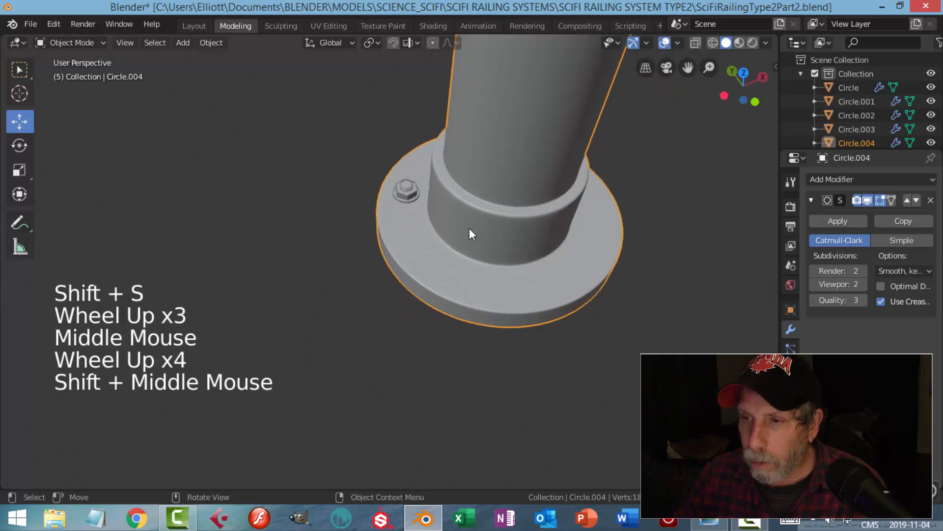
pyautogui.scroll(3, 421, 140)
pyautogui.click(420, 141)
pyautogui.keyDown('shift'); pyautogui.click(426, 151); pyautogui.keyUp('shift')
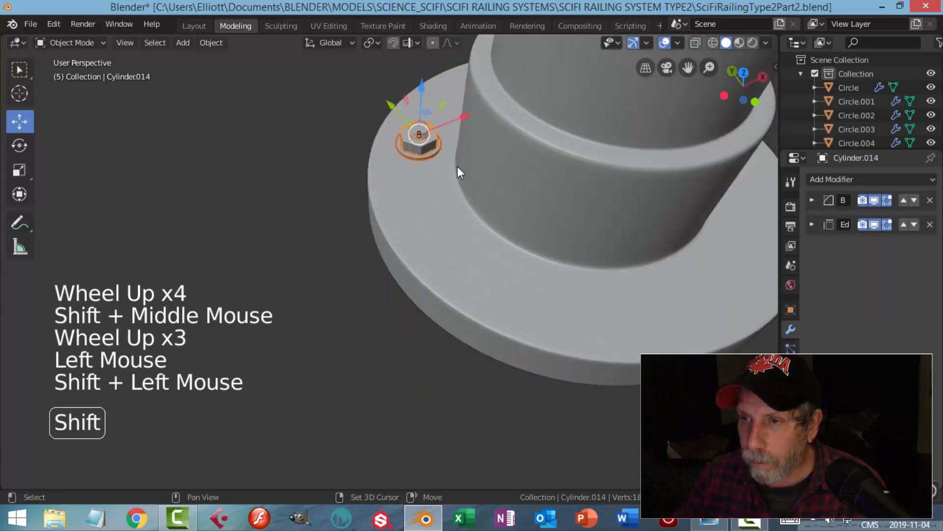
pyautogui.scroll(-3, 453, 162)
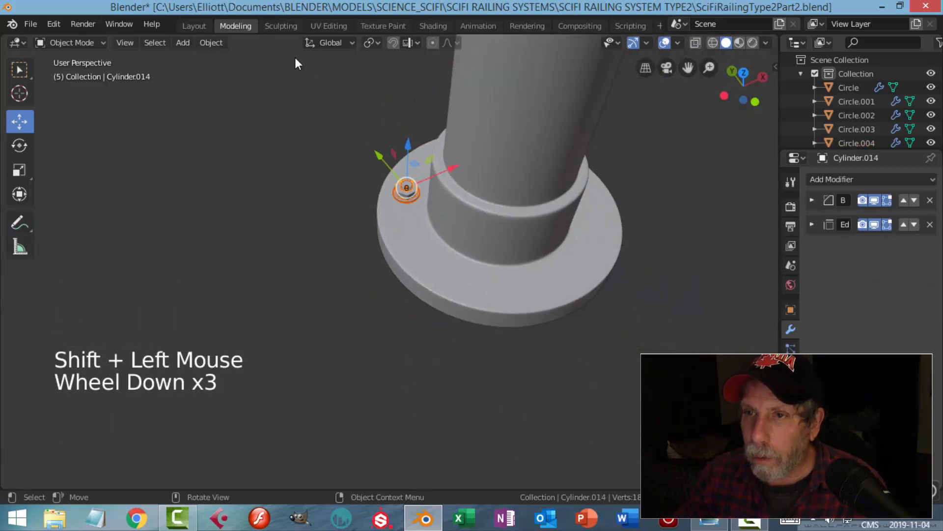
pyautogui.click(202, 44)
pyautogui.moveTo(295, 71)
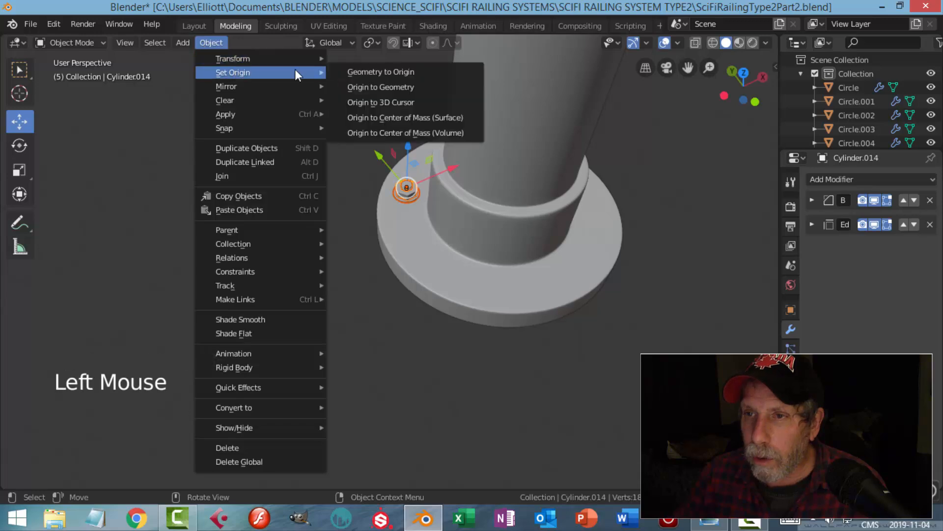
pyautogui.click(395, 98)
# Duplicate the base flange bolt and rotate the copy 180° about Z to the opposite side of the column
pyautogui.scroll(-2, 397, 115)
pyautogui.scroll(-2, 398, 120)
pyautogui.moveTo(398, 120); pyautogui.dragTo(508, 183, button='middle')
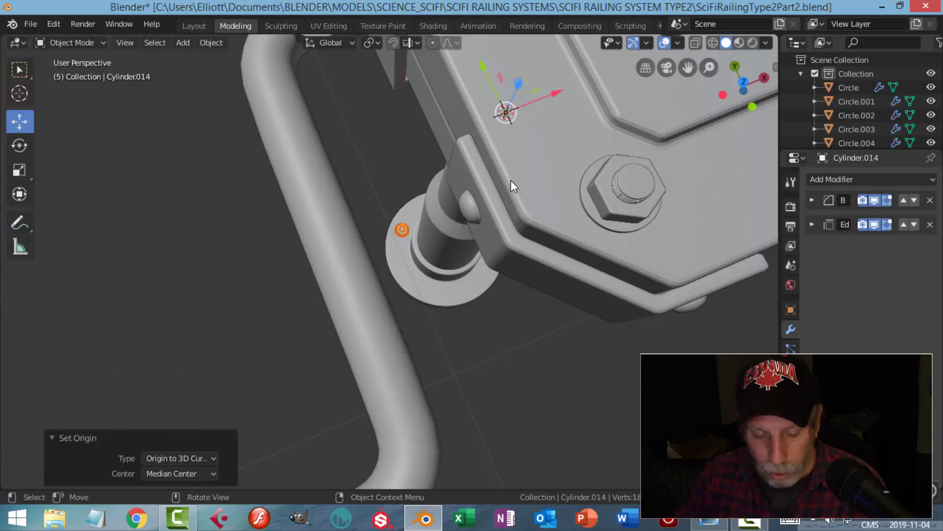
pyautogui.hotkey('shift', 'd')
pyautogui.write('rz18')
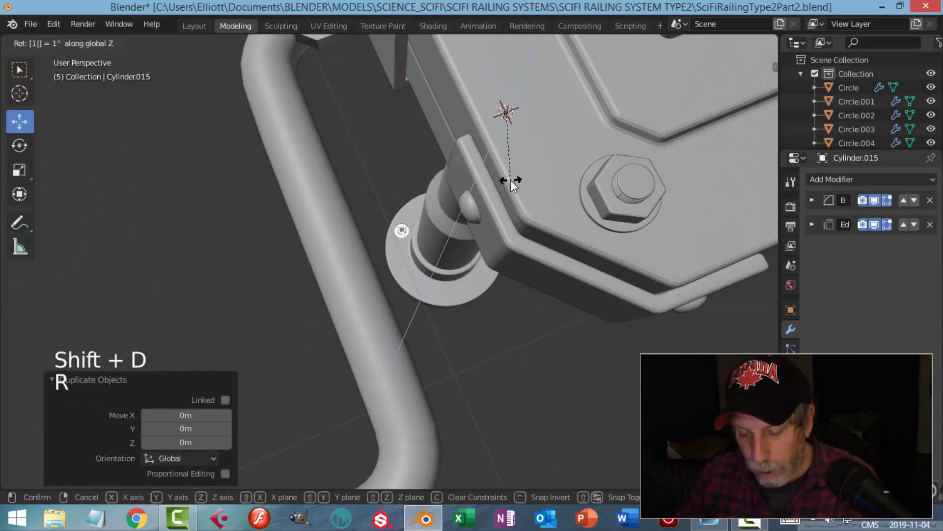
pyautogui.write('0')
pyautogui.press('Return')
pyautogui.moveTo(511, 180); pyautogui.dragTo(523, 182, button='middle')
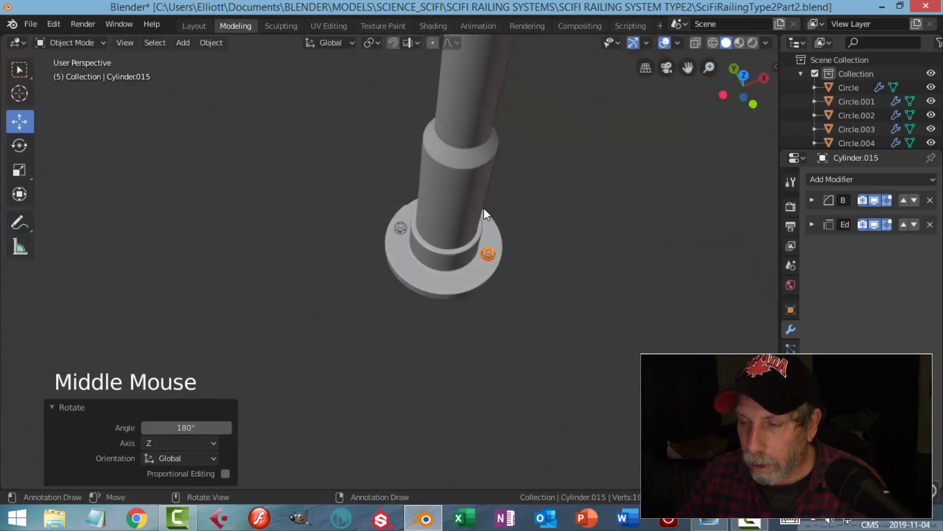
# Select both opposite base flange bolts, duplicate them and rotate the copies 90° about Z
pyautogui.scroll(3, 433, 211)
pyautogui.scroll(3, 429, 211)
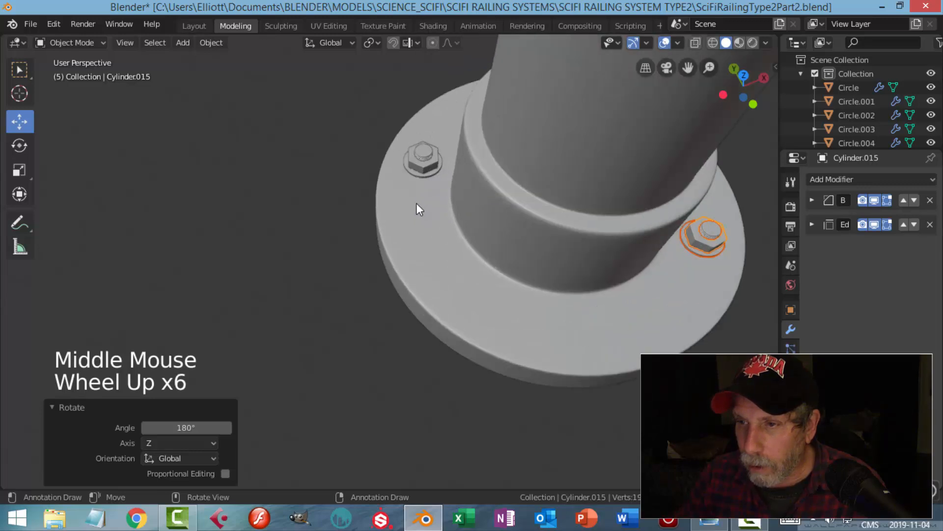
pyautogui.keyDown('shift'); pyautogui.click(427, 164); pyautogui.keyUp('shift')
pyautogui.keyDown('shift'); pyautogui.click(436, 172); pyautogui.keyUp('shift')
pyautogui.scroll(-4, 510, 197)
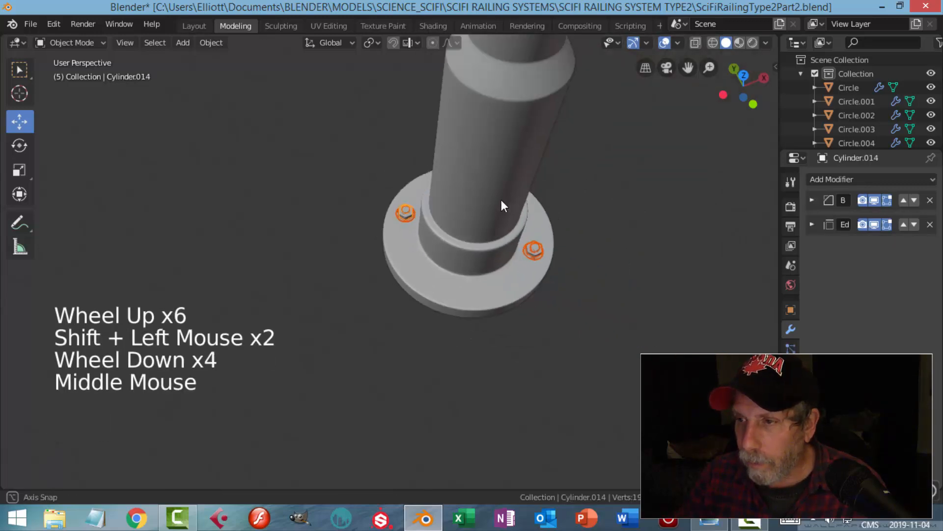
pyautogui.moveTo(510, 196); pyautogui.dragTo(498, 199, button='middle')
pyautogui.hotkey('shift', 'd')
pyautogui.write('rz')
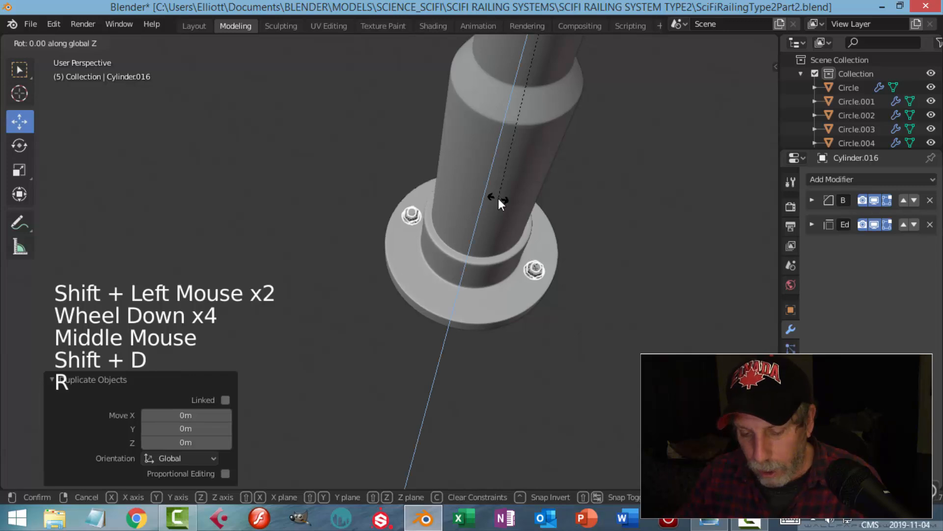
pyautogui.write('90')
pyautogui.press('Return')
# Duplicate the selected pair of flange bolts and rotate the copies 45° about Z
pyautogui.moveTo(534, 209); pyautogui.dragTo(520, 200, button='middle')
pyautogui.hotkey('shift', 'd')
pyautogui.press('r')
pyautogui.write('z')
pyautogui.write('45')
pyautogui.press('Return')
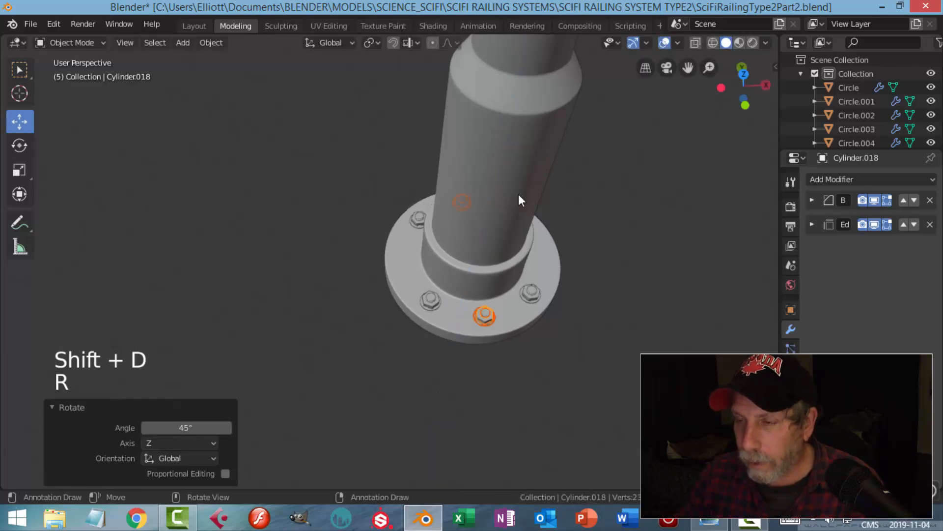
# Duplicate the 45° pair of flange bolts, rotate the copies 90° about Z and inspect the bolt ring
pyautogui.hotkey('shift', 'd')
pyautogui.write('rz')
pyautogui.write('90')
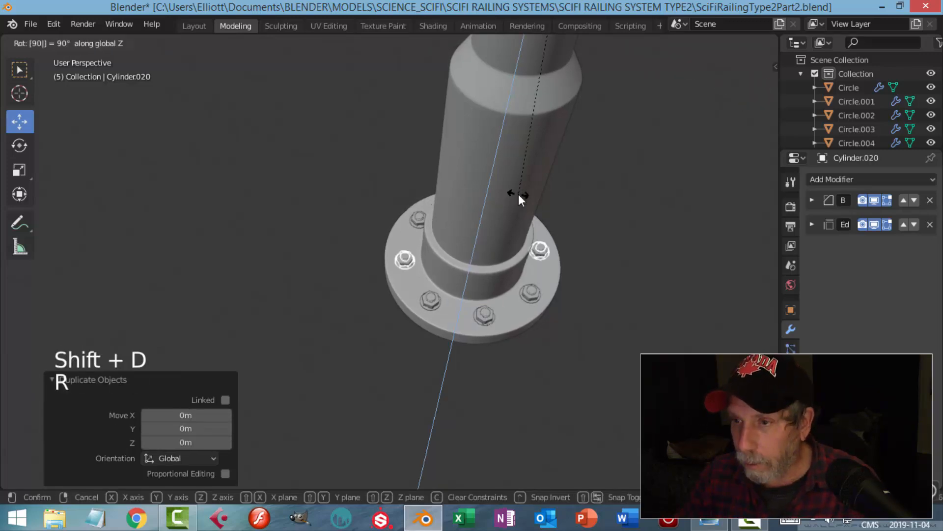
pyautogui.press('Return')
pyautogui.hotkey('alt', 'a')
pyautogui.scroll(-4, 552, 211)
pyautogui.moveTo(552, 211); pyautogui.dragTo(392, 216, button='middle')
pyautogui.scroll(2, 479, 252)
pyautogui.scroll(4, 420, 247)
pyautogui.keyDown('shift'); pyautogui.moveTo(420, 247); pyautogui.dragTo(443, 217, button='middle'); pyautogui.keyUp('shift')
pyautogui.scroll(-2, 502, 186)
pyautogui.scroll(-1, 435, 221)
pyautogui.scroll(3, 435, 222)
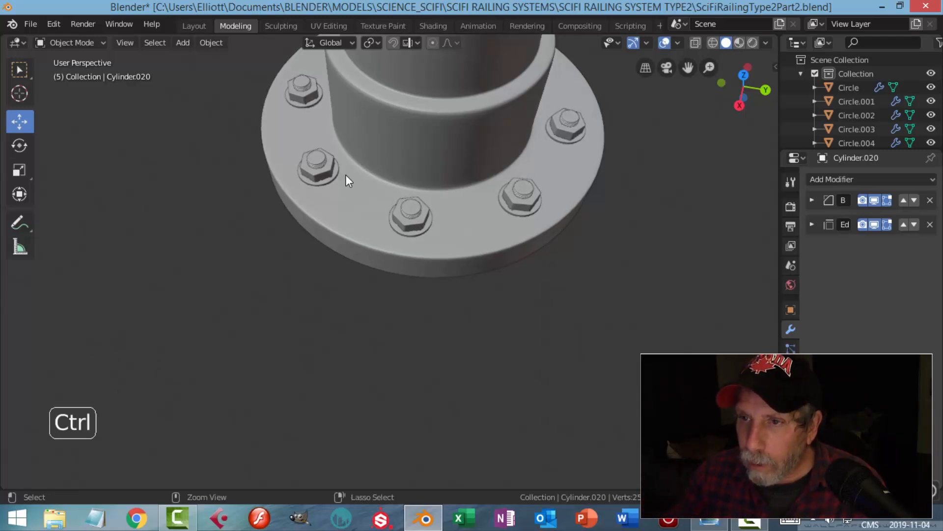
# Undo the bolt ring duplications until only the original flange bolt and its 180° copy remain
pyautogui.hotkey('ctrl', 'z')
pyautogui.hotkey('ctrl', 'z')
pyautogui.hotkey('ctrl', 'z')
pyautogui.hotkey('ctrl', 'z')
pyautogui.hotkey('ctrl', 'z')
pyautogui.hotkey('ctrl', 'z')
pyautogui.scroll(-2, 346, 175)
pyautogui.moveTo(392, 179); pyautogui.dragTo(358, 160, button='middle')
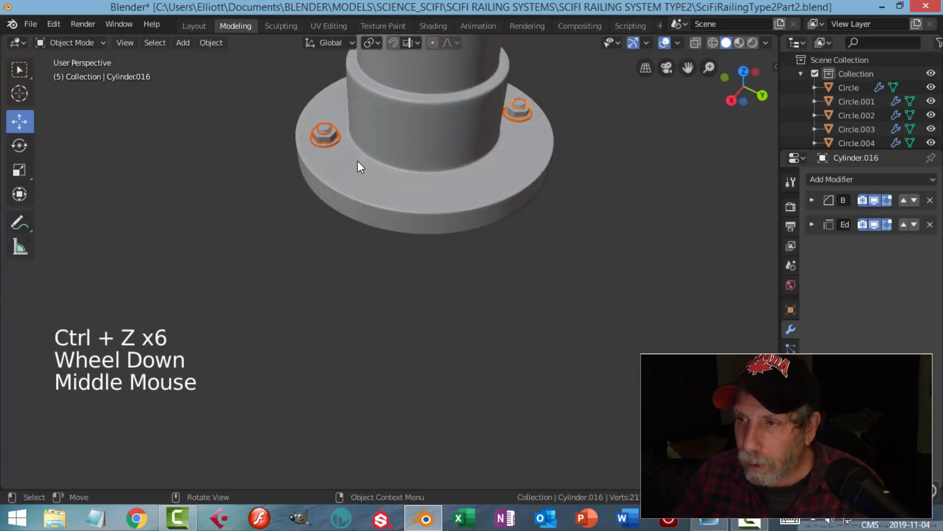
pyautogui.hotkey('ctrl', 'z')
pyautogui.hotkey('ctrl', 'z')
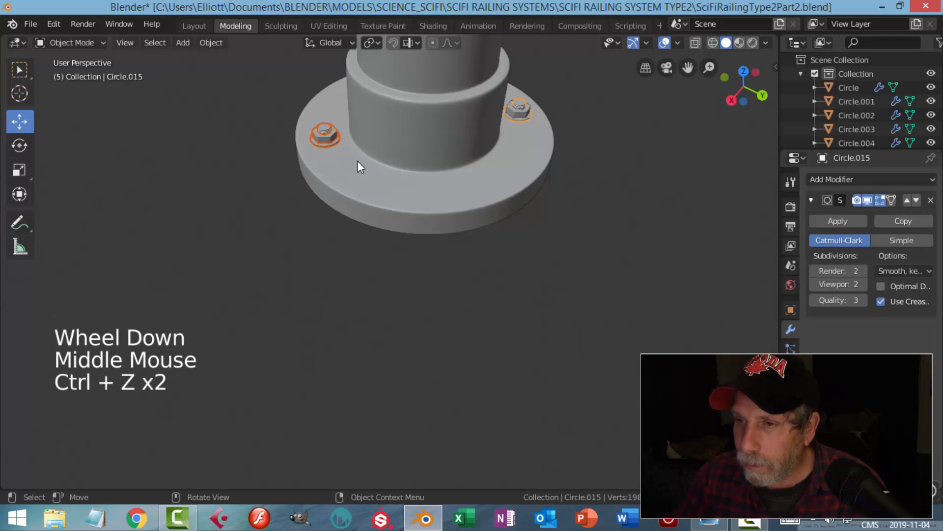
pyautogui.hotkey('ctrl', 'z')
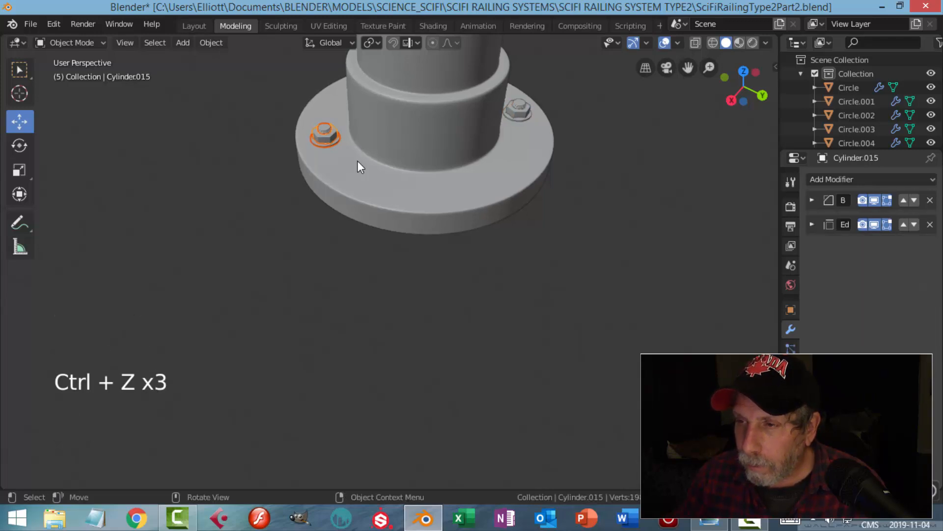
# Delete the 180° bolt copy and move the original flange bolt about -0.012 m in X and 0.0346 m in Y in top wireframe view
pyautogui.press('x')
pyautogui.click(357, 161)
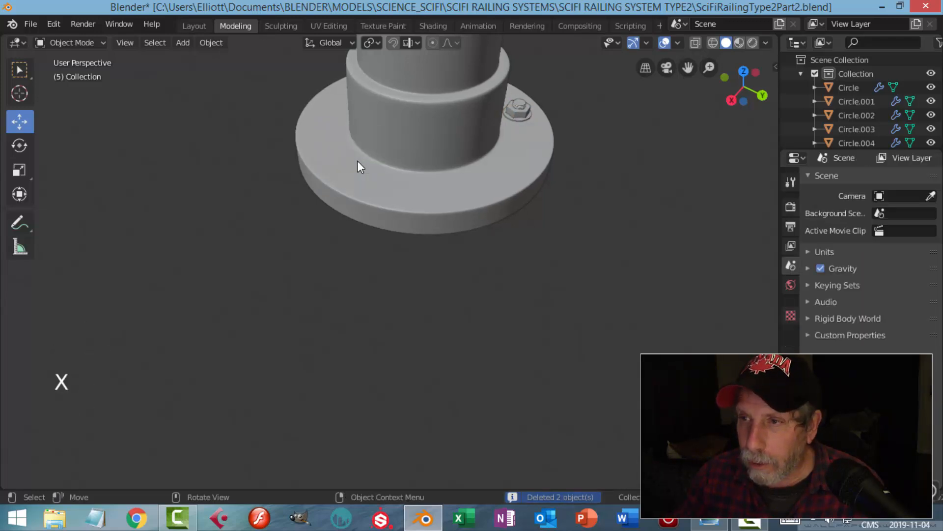
pyautogui.click(526, 113)
pyautogui.keyDown('shift'); pyautogui.click(526, 113); pyautogui.keyUp('shift')
pyautogui.moveTo(526, 113); pyautogui.dragTo(248, 161, button='middle')
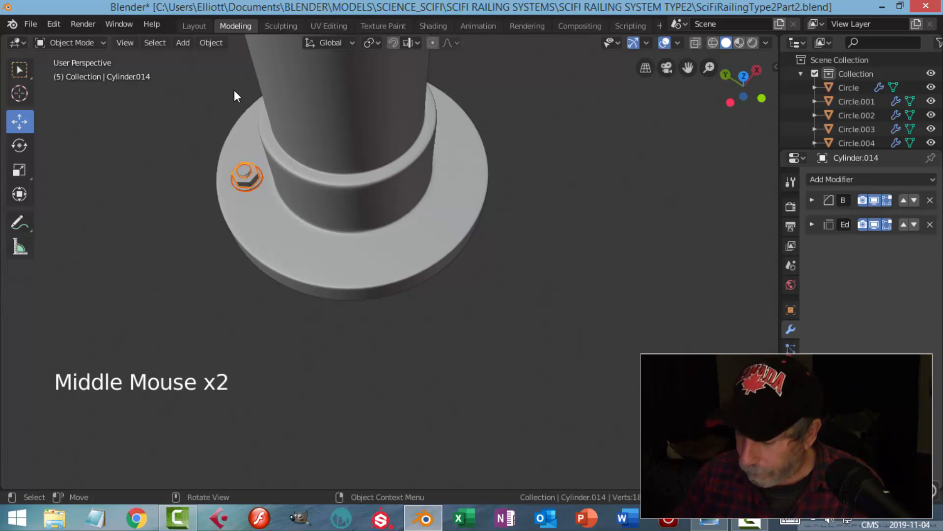
pyautogui.press('KP_7')
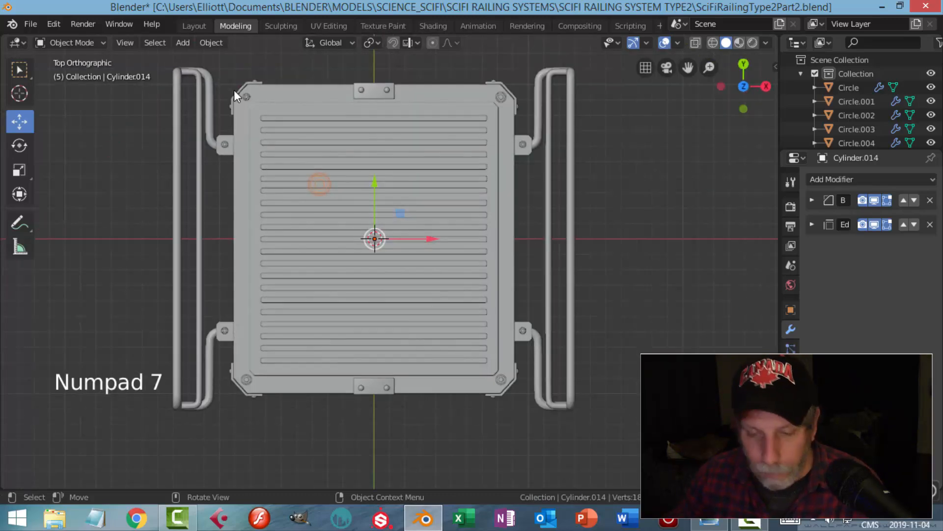
pyautogui.press('z')
pyautogui.scroll(4, 266, 132)
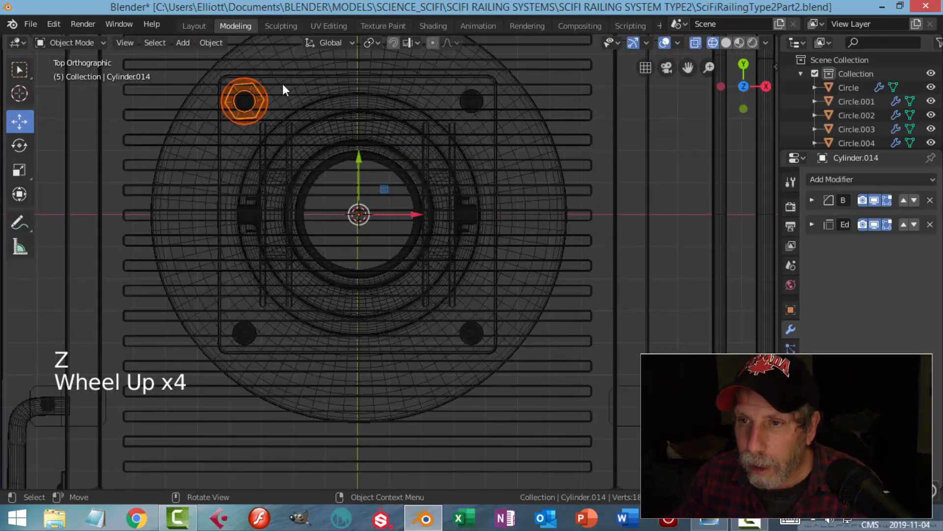
pyautogui.keyDown('shift'); pyautogui.moveTo(287, 91); pyautogui.dragTo(358, 164, button='middle'); pyautogui.keyUp('shift')
pyautogui.scroll(2, 359, 163)
pyautogui.press('g')
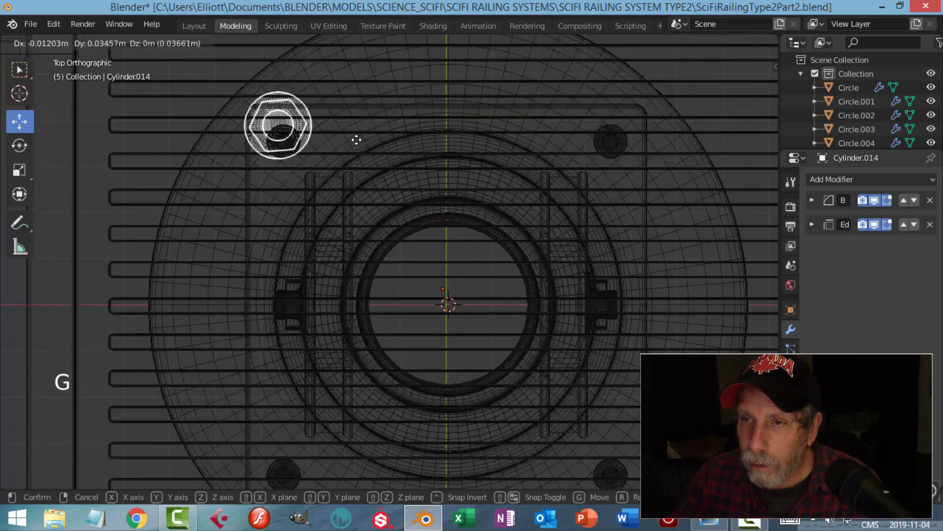
pyautogui.click(356, 140)
pyautogui.scroll(-4, 357, 143)
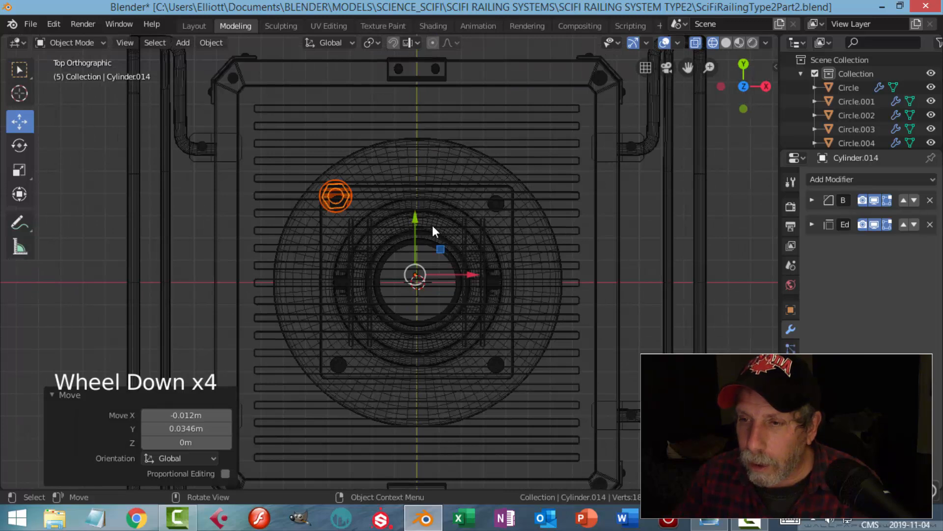
# Set the origins of the moved flange bolt's parts to the 3D cursor at the column's axis
pyautogui.click(204, 43)
pyautogui.moveTo(223, 69)
pyautogui.click(383, 102)
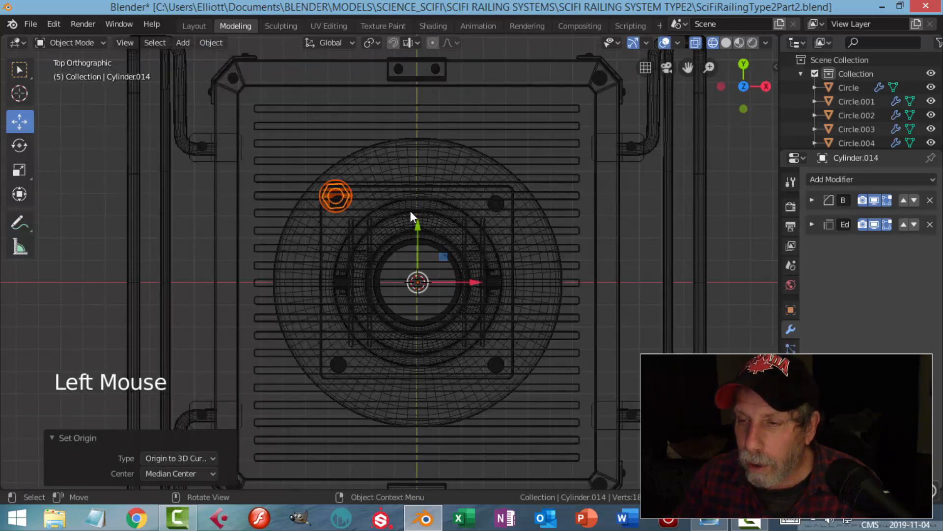
# Duplicate the moved flange bolt and rotate the copy 180° about Z to the opposite side
pyautogui.scroll(-1, 443, 199)
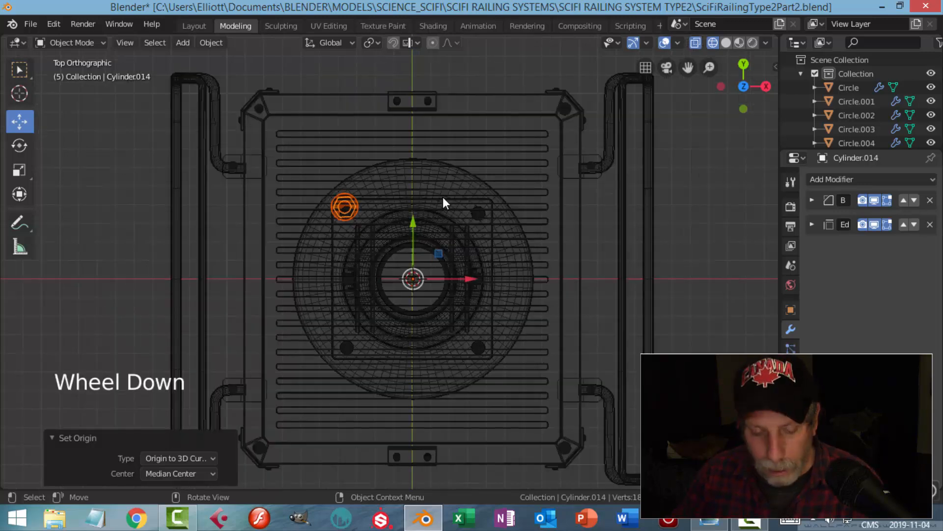
pyautogui.keyDown('shift'); pyautogui.moveTo(443, 197); pyautogui.dragTo(438, 202, button='middle'); pyautogui.keyUp('shift')
pyautogui.hotkey('shift', 'd')
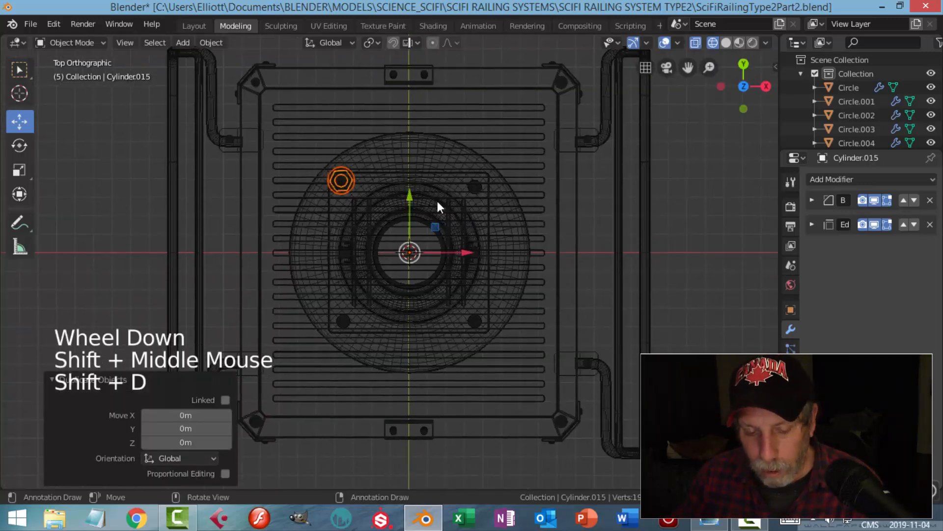
pyautogui.write('r180')
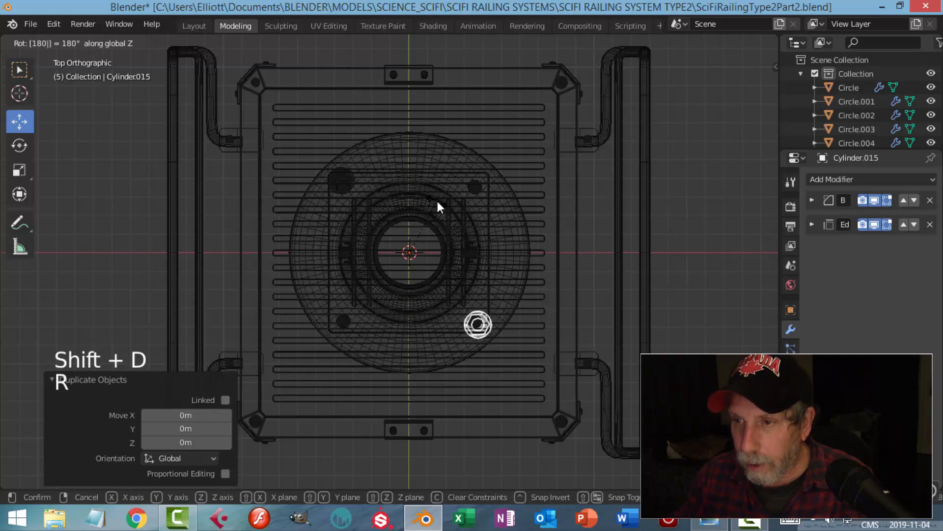
pyautogui.press('Return')
# Add the original bolt's parts to the selection, duplicate both opposite flange bolts and rotate the copies 90° about Z
pyautogui.moveTo(326, 217); pyautogui.dragTo(421, 147, button='middle')
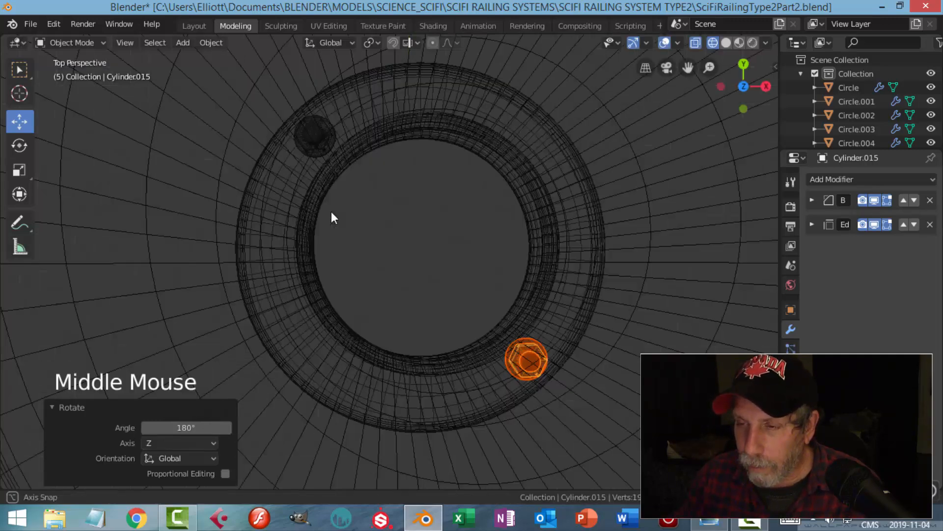
pyautogui.scroll(2, 264, 105)
pyautogui.keyDown('shift'); pyautogui.moveTo(263, 105); pyautogui.dragTo(447, 285, button='middle'); pyautogui.keyUp('shift')
pyautogui.scroll(1, 505, 234)
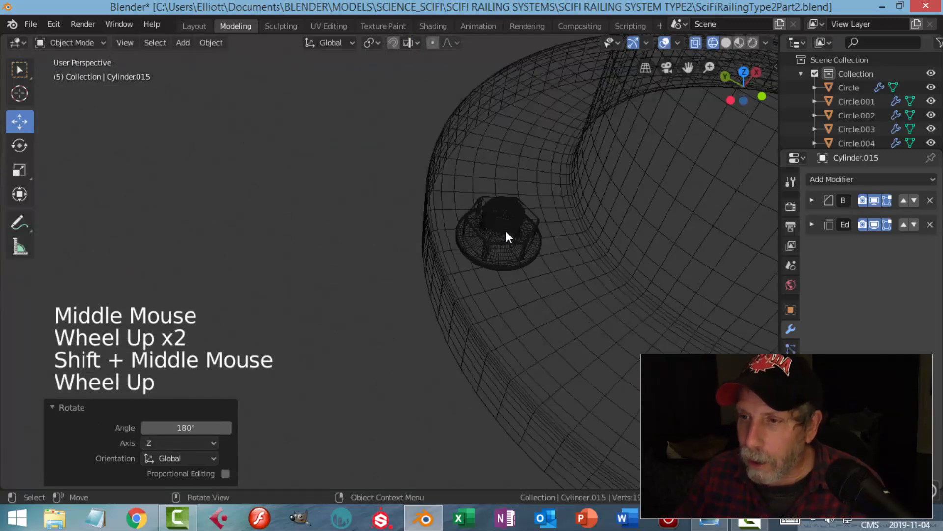
pyautogui.keyDown('shift'); pyautogui.click(503, 211); pyautogui.keyUp('shift')
pyautogui.keyDown('shift'); pyautogui.click(508, 210); pyautogui.keyUp('shift')
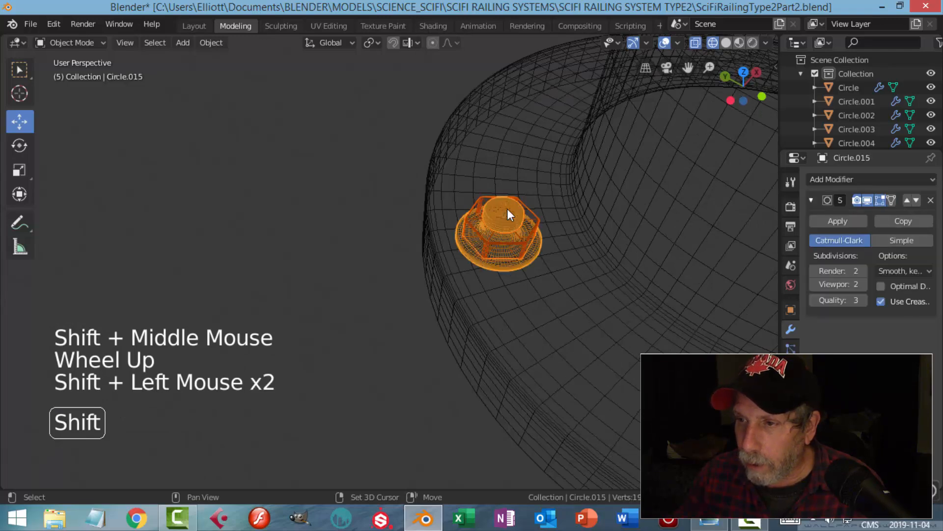
pyautogui.press('KP_7')
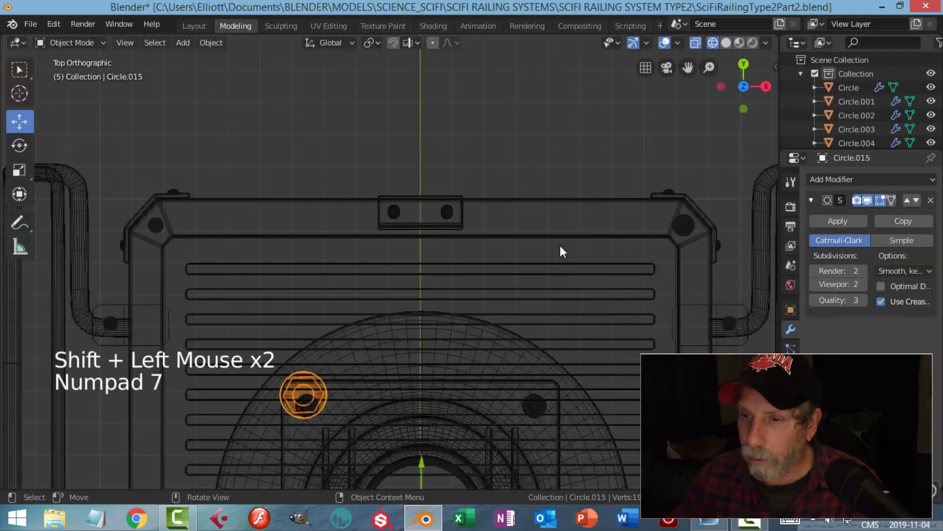
pyautogui.scroll(-6, 559, 248)
pyautogui.keyDown('shift'); pyautogui.moveTo(558, 305); pyautogui.dragTo(530, 249, button='middle'); pyautogui.keyUp('shift')
pyautogui.hotkey('shift', 'd')
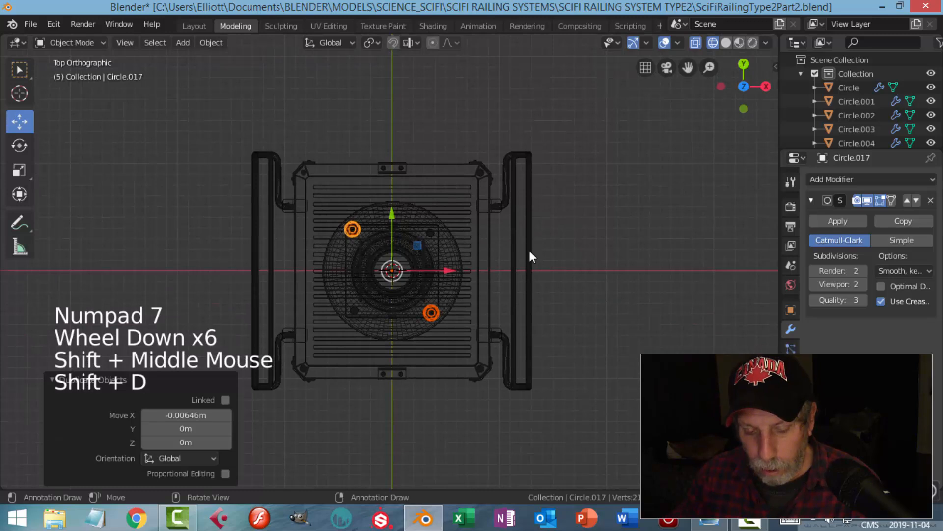
pyautogui.write('r90')
pyautogui.press('Return')
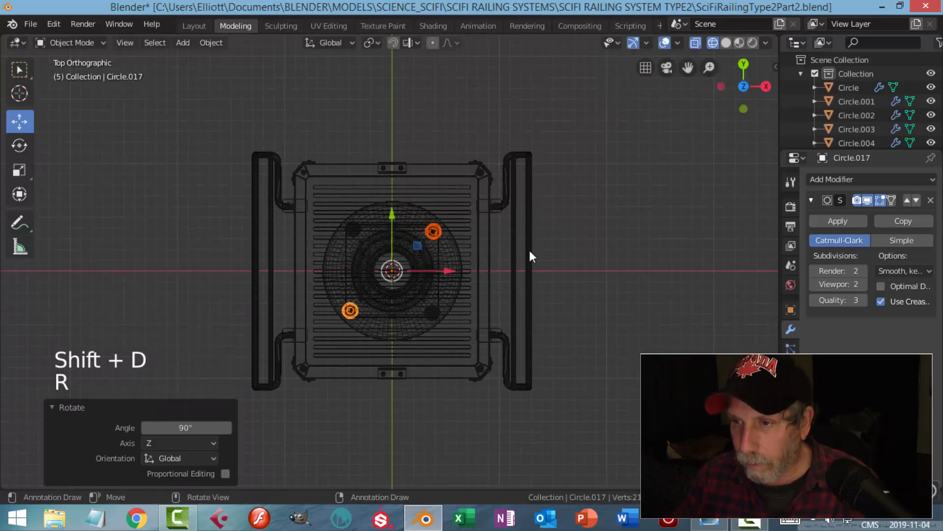
# Duplicate the last pair of flange bolts and rotate the copies 45° about Z
pyautogui.hotkey('shift', 'd')
pyautogui.write('r')
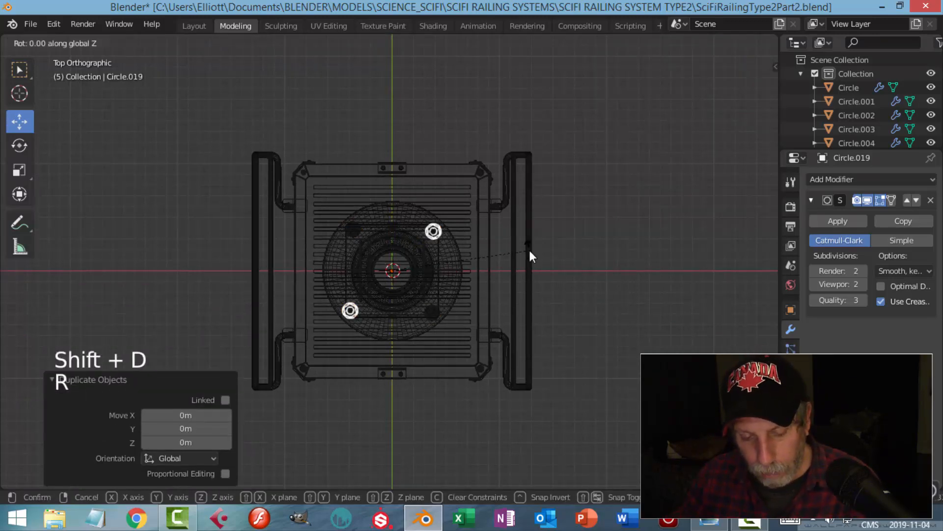
pyautogui.write('45')
pyautogui.press('Return')
# Duplicate the 45° bolt pair, rotate the copies 90° about Z and deselect everything
pyautogui.hotkey('shift', 'd')
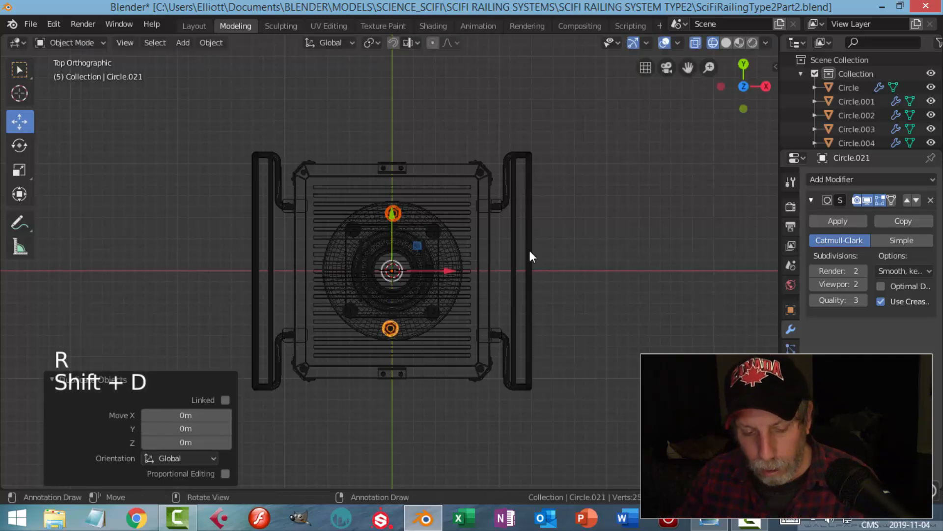
pyautogui.write('r90')
pyautogui.press('Return')
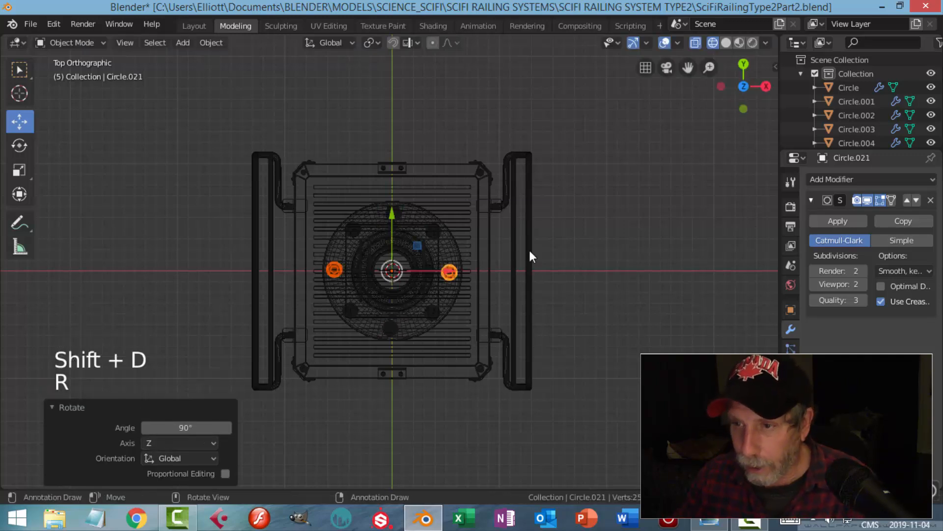
pyautogui.hotkey('alt', 'a')
# Return the viewport to solid shading and save the file
pyautogui.press('z')
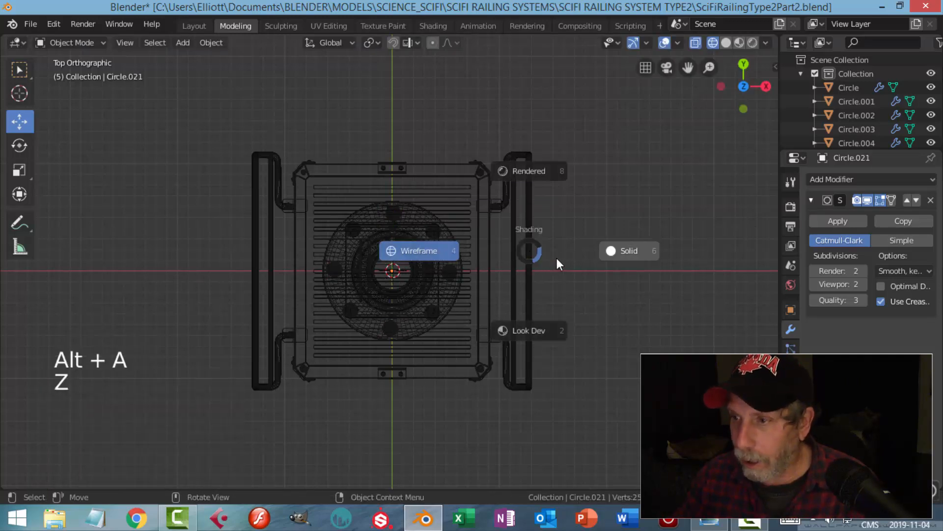
pyautogui.moveTo(614, 249)
pyautogui.mouseDown(button='middle')
pyautogui.moveTo(527, 249)
pyautogui.moveTo(411, 264)
pyautogui.moveTo(456, 257)
pyautogui.moveTo(426, 222)
pyautogui.moveTo(463, 275)
pyautogui.moveTo(546, 335)
pyautogui.mouseUp(button='middle')
pyautogui.scroll(3, 503, 251)
pyautogui.scroll(-9, 398, 246)
pyautogui.hotkey('ctrl', 's')
pyautogui.click(440, 240)
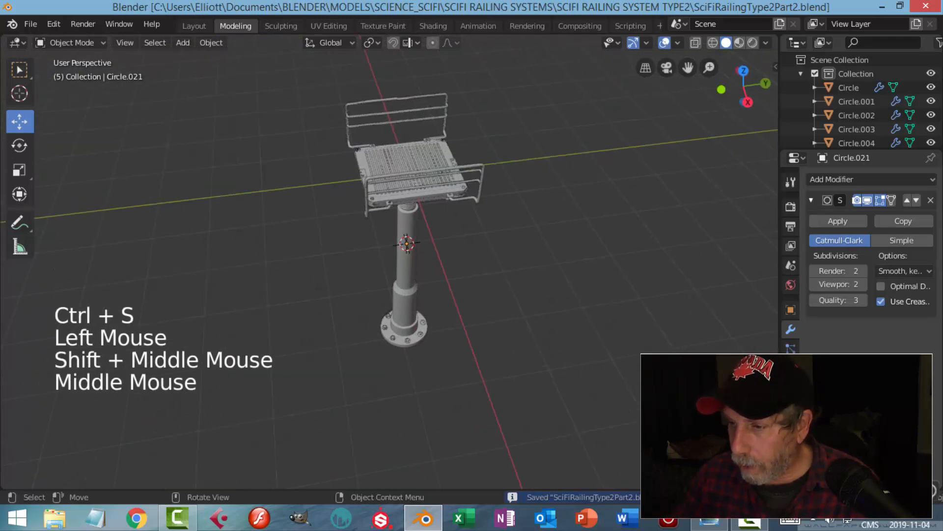
# Examine the whole railing platform with its support column and bolted base flange
pyautogui.scroll(1, 403, 246)
pyautogui.scroll(-2, 403, 246)
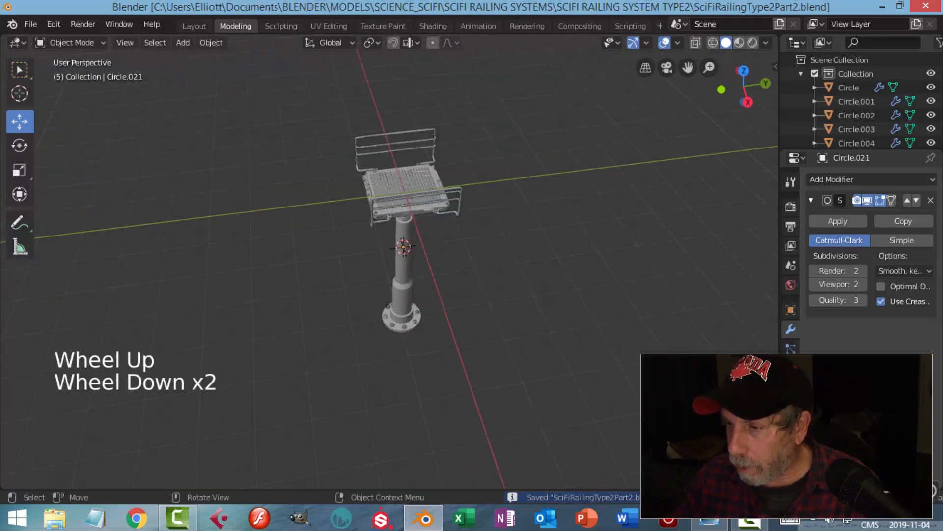
pyautogui.scroll(2, 485, 285)
pyautogui.moveTo(485, 285)
pyautogui.mouseDown(button='middle')
pyautogui.moveTo(470, 290)
pyautogui.moveTo(511, 293)
pyautogui.moveTo(493, 290)
pyautogui.moveTo(608, 240)
pyautogui.moveTo(585, 206)
pyautogui.moveTo(543, 280)
pyautogui.moveTo(505, 259)
pyautogui.moveTo(481, 294)
pyautogui.moveTo(478, 279)
pyautogui.mouseUp(button='middle')
pyautogui.scroll(2, 487, 305)
pyautogui.scroll(1, 486, 301)
pyautogui.scroll(-1, 486, 299)
pyautogui.scroll(-2, 539, 273)
pyautogui.scroll(2, 484, 284)
pyautogui.scroll(-1, 480, 291)
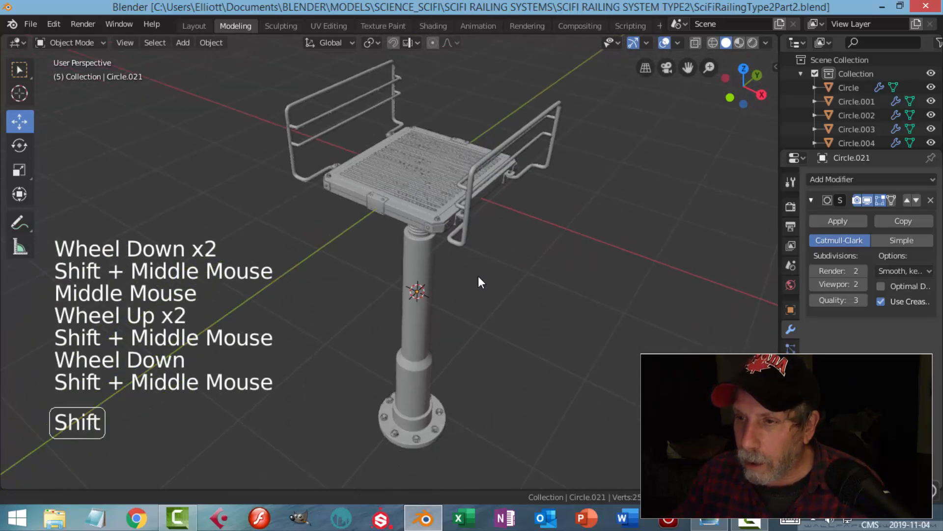
# Change the viewport lighting to MatCap with the shiny metallic sphere
pyautogui.click(765, 43)
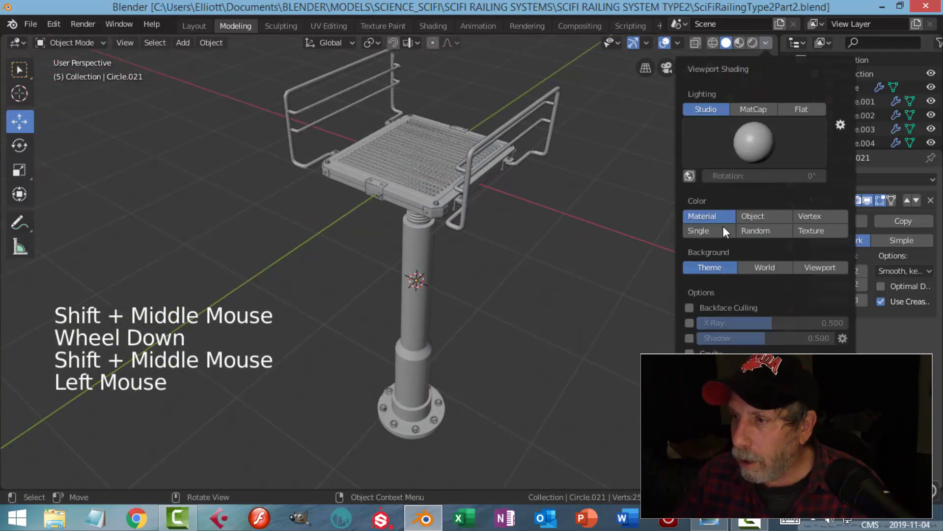
pyautogui.click(753, 109)
pyautogui.click(754, 143)
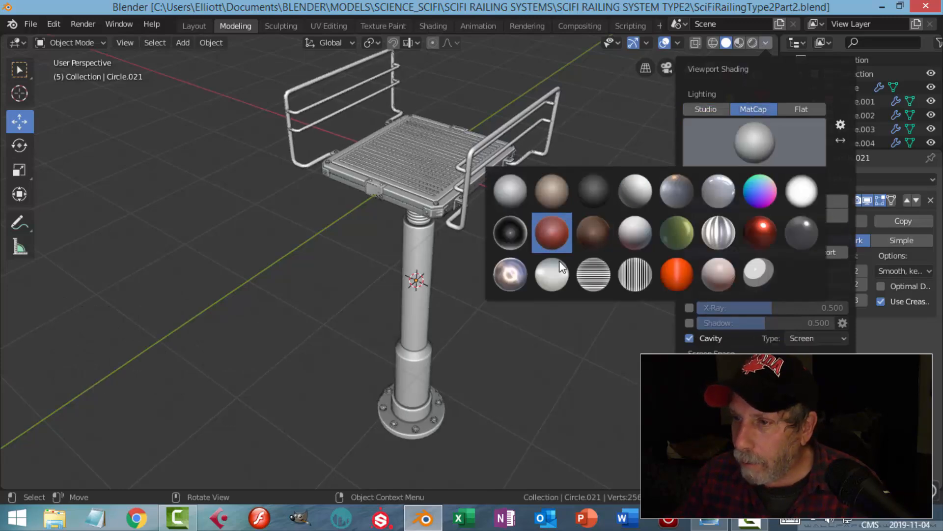
pyautogui.click(511, 273)
# Examine the platform, railings, brackets and support column under the metallic matcap
pyautogui.scroll(3, 508, 204)
pyautogui.moveTo(532, 205)
pyautogui.mouseDown(button='middle')
pyautogui.moveTo(533, 213)
pyautogui.moveTo(544, 200)
pyautogui.moveTo(552, 238)
pyautogui.mouseUp(button='middle')
pyautogui.scroll(-2, 545, 217)
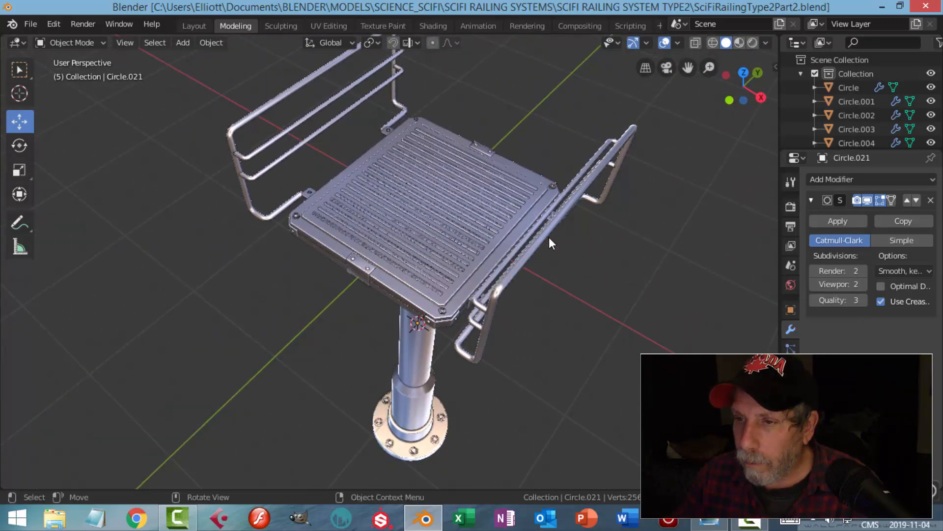
pyautogui.moveTo(618, 252); pyautogui.dragTo(442, 214, button='middle')
pyautogui.scroll(-2, 560, 150)
pyautogui.scroll(3, 529, 231)
pyautogui.scroll(2, 507, 261)
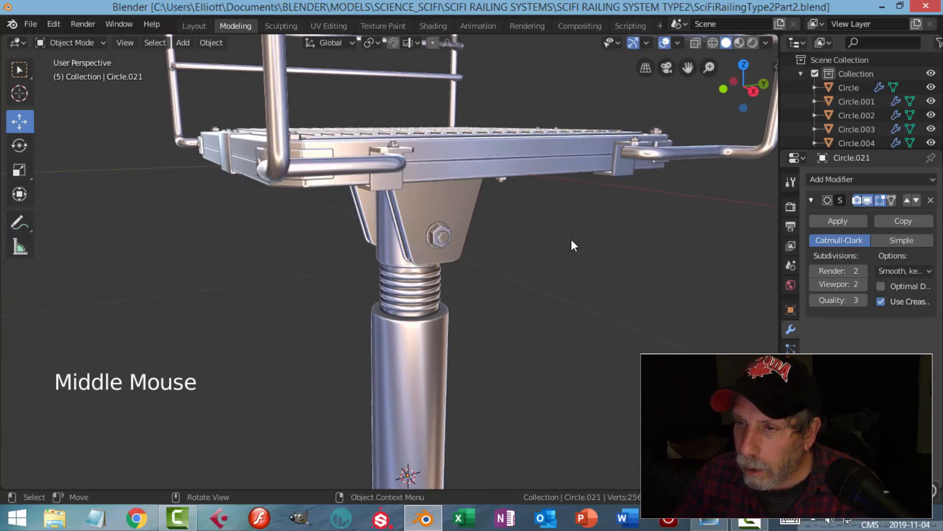